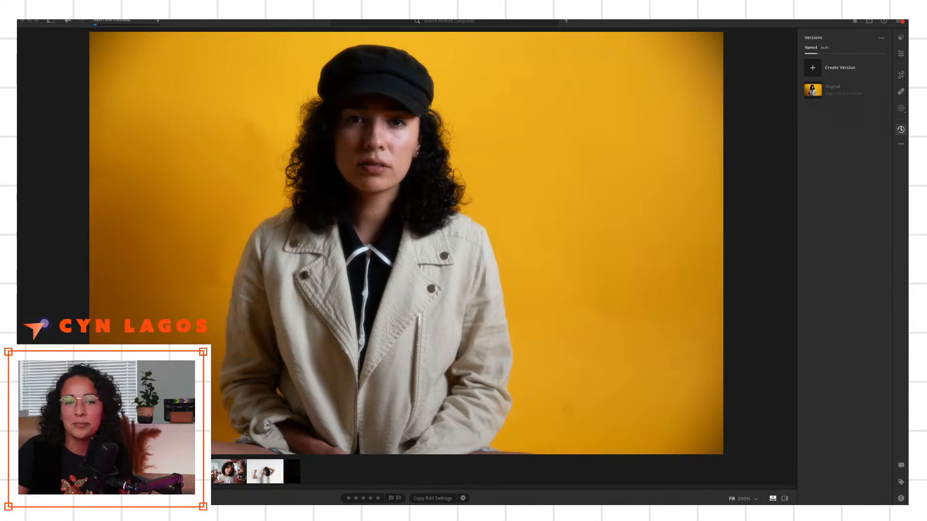
Create a new mask on the portrait that automatically selects the yellow background.
{"action": "mouse_move", "coordinate": [640, 493]}
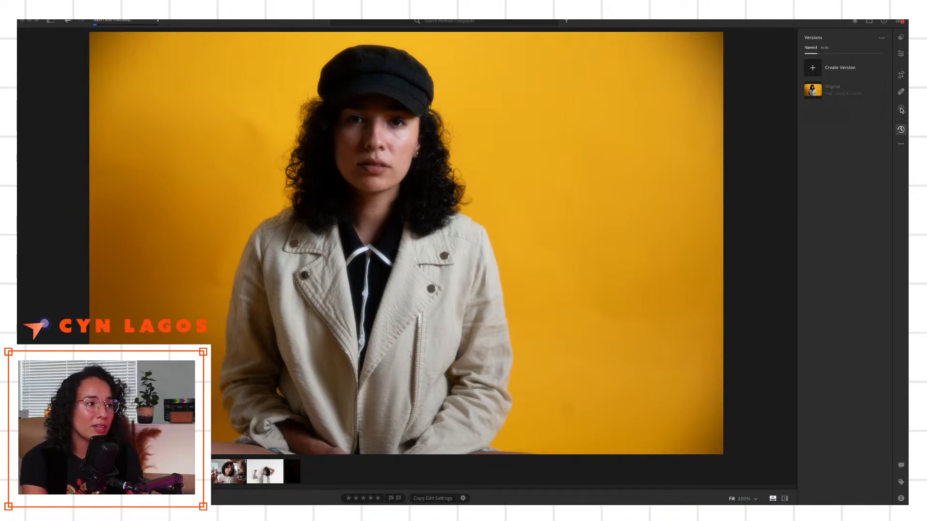
{"action": "left_click", "coordinate": [901, 109]}
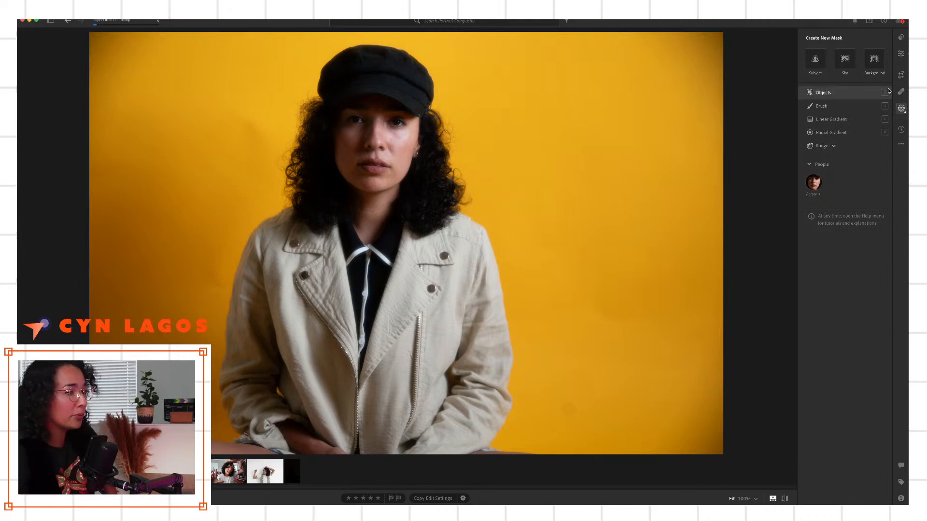
{"action": "left_click", "coordinate": [901, 109]}
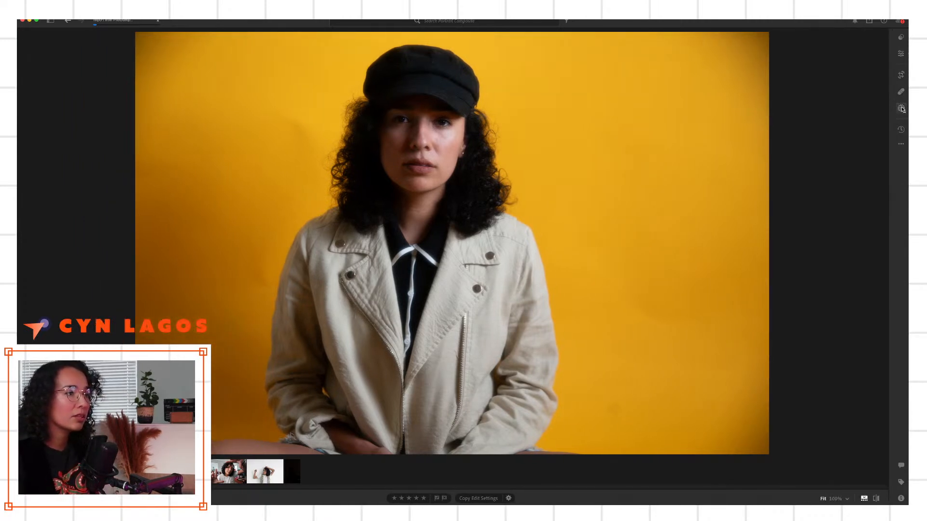
{"action": "left_click", "coordinate": [902, 109]}
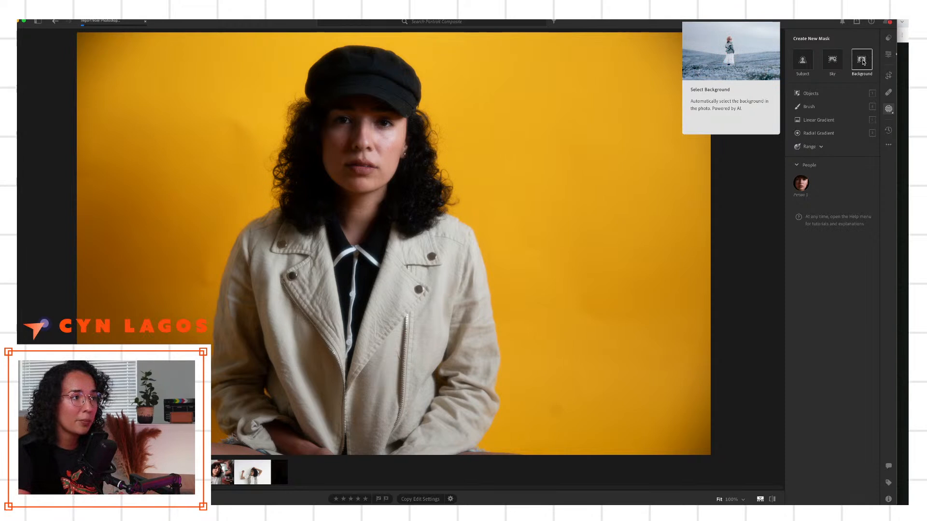
{"action": "left_click", "coordinate": [866, 62]}
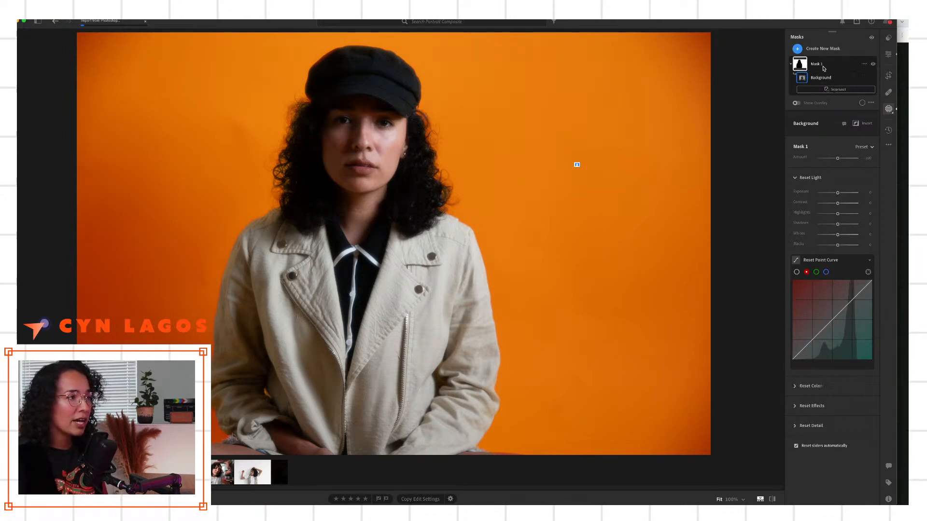
Hide the background mask's overlay and switch the window to full screen.
{"action": "key", "text": "o"}
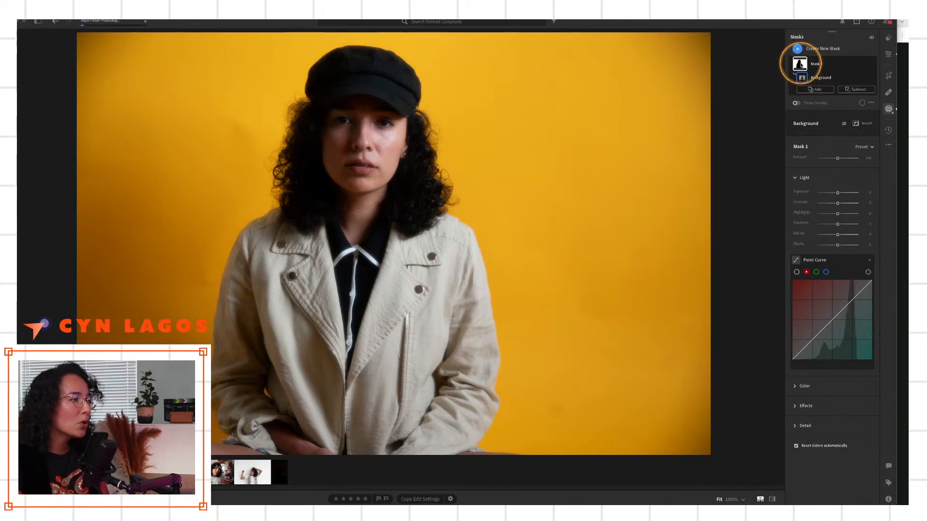
{"action": "left_click", "coordinate": [800, 65]}
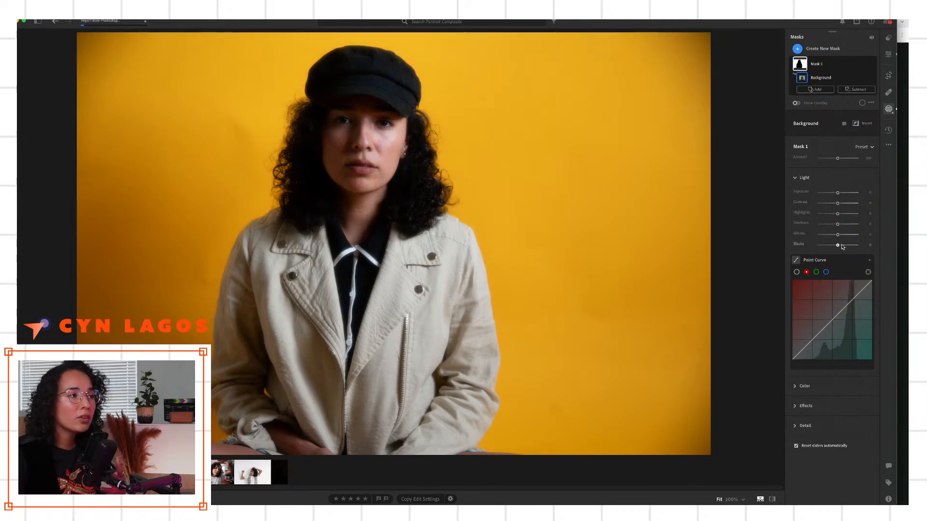
{"action": "left_click_drag", "start_coordinate": [31, 20], "coordinate": [43, 19]}
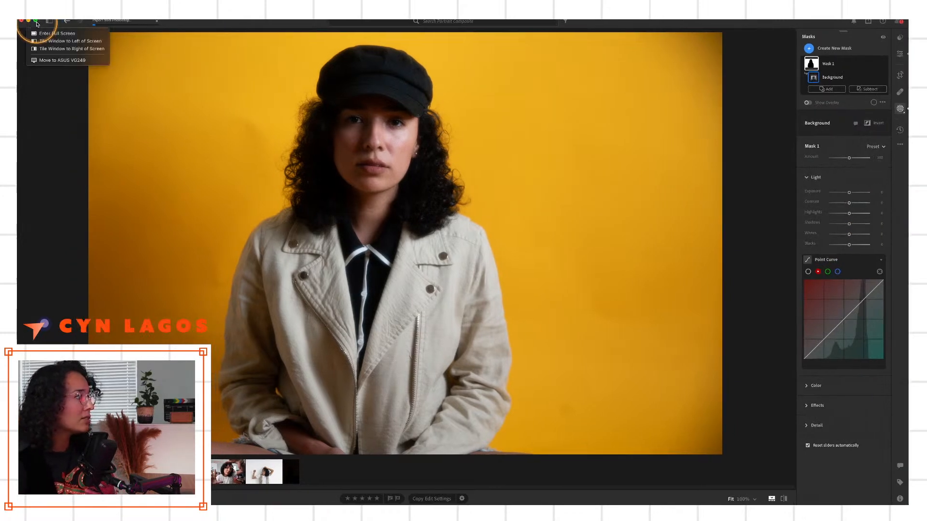
{"action": "left_click", "coordinate": [36, 23]}
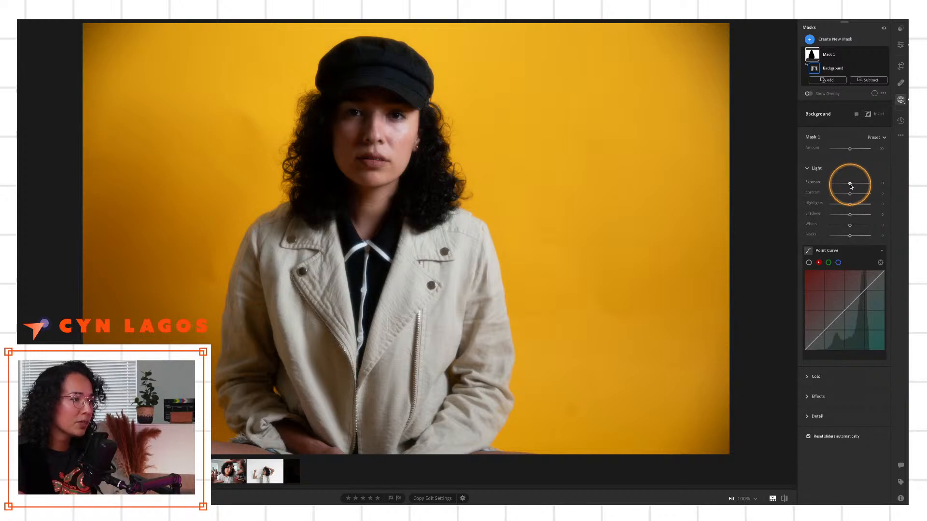
Set the background mask's Shadows to +100 and raise the middle of its red Point Curve.
{"action": "left_click_drag", "start_coordinate": [849, 186], "coordinate": [852, 232]}
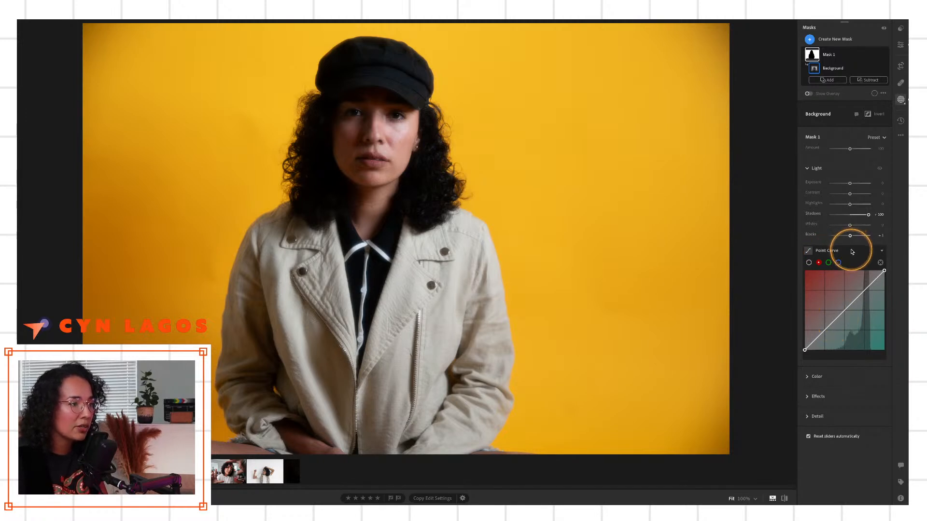
{"action": "mouse_move", "coordinate": [832, 315]}
{"action": "left_mouse_down"}
{"action": "mouse_move", "coordinate": [832, 306]}
{"action": "mouse_move", "coordinate": [841, 330]}
{"action": "mouse_move", "coordinate": [834, 306]}
{"action": "left_mouse_up"}
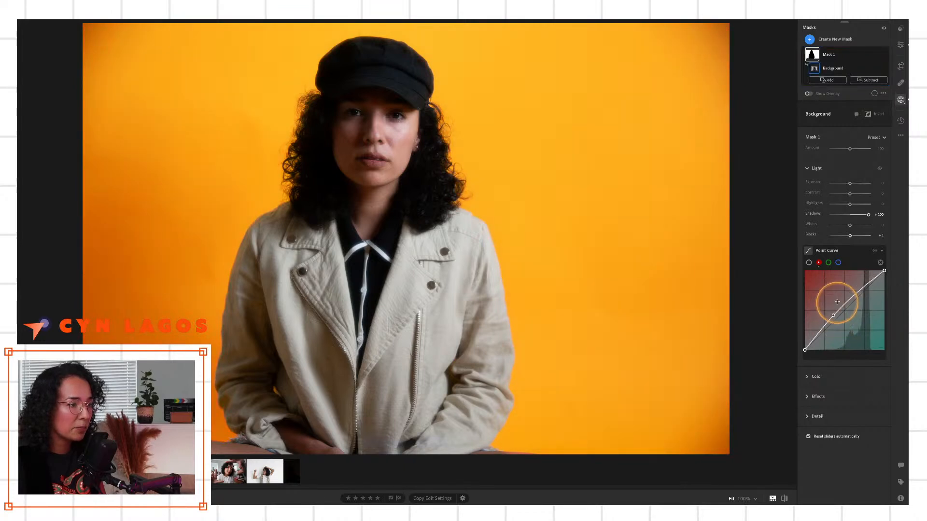
{"action": "key", "text": "ctrl+z"}
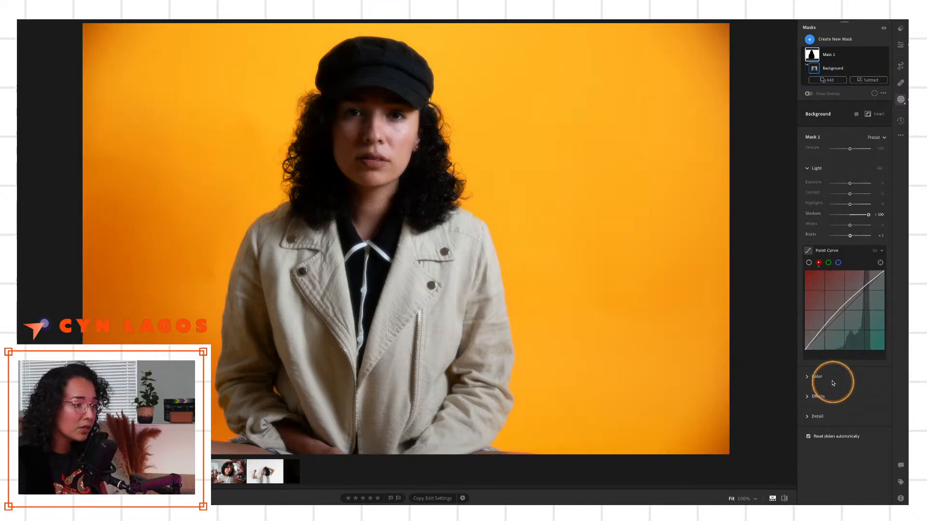
Turn the masked background white with Saturation at -100, Exposure at its maximum and Highlights at about +71.
{"action": "left_click", "coordinate": [815, 378]}
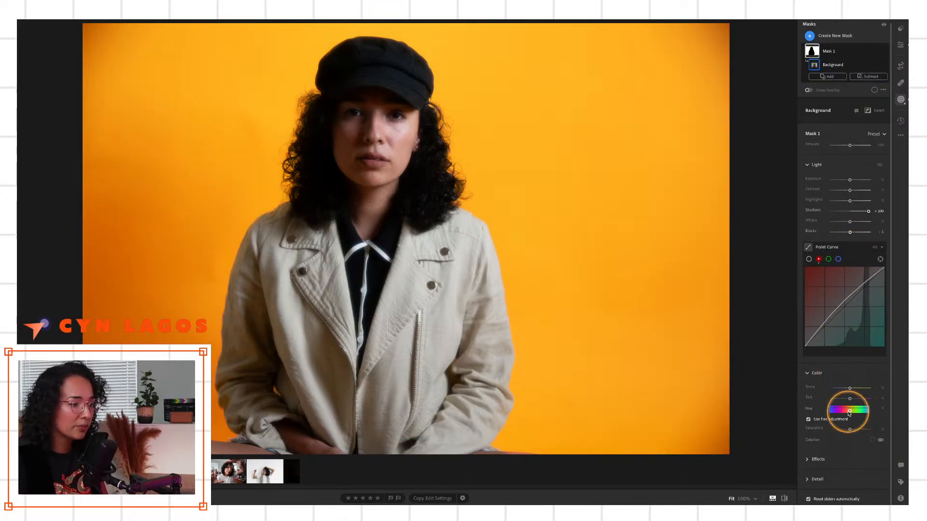
{"action": "key", "text": "alt"}
{"action": "left_click_drag", "start_coordinate": [850, 429], "coordinate": [810, 431]}
{"action": "left_click_drag", "start_coordinate": [854, 180], "coordinate": [874, 175]}
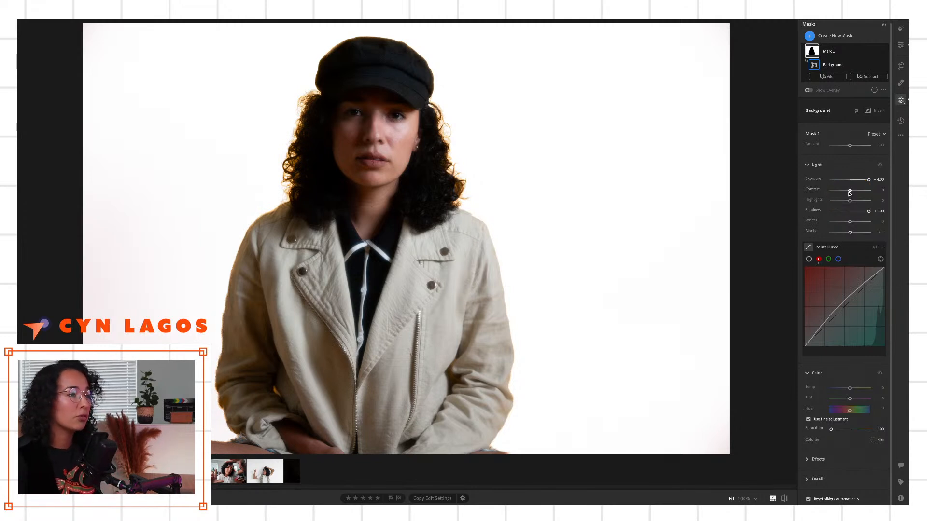
{"action": "left_click_drag", "start_coordinate": [850, 201], "coordinate": [864, 201]}
{"action": "key", "text": "alt"}
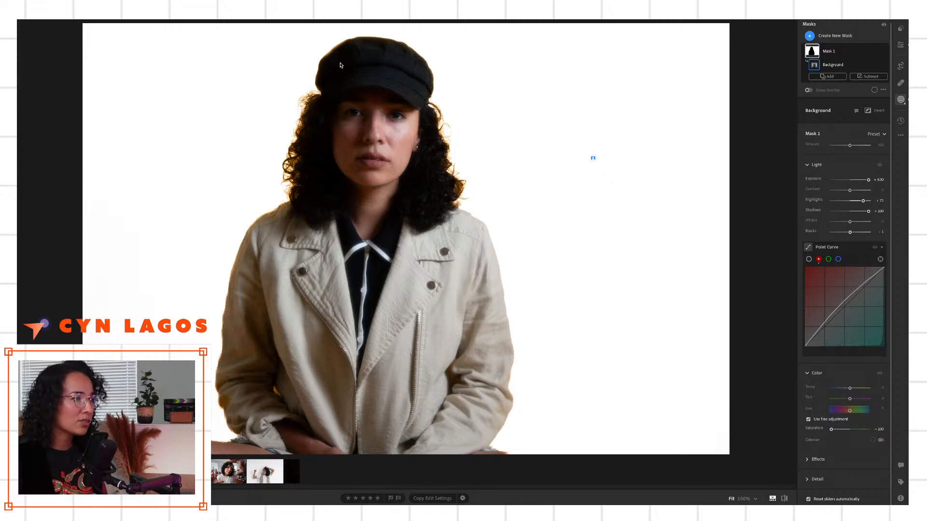
Convert the whole photo to black and white in the general edit settings.
{"action": "left_click", "coordinate": [901, 46]}
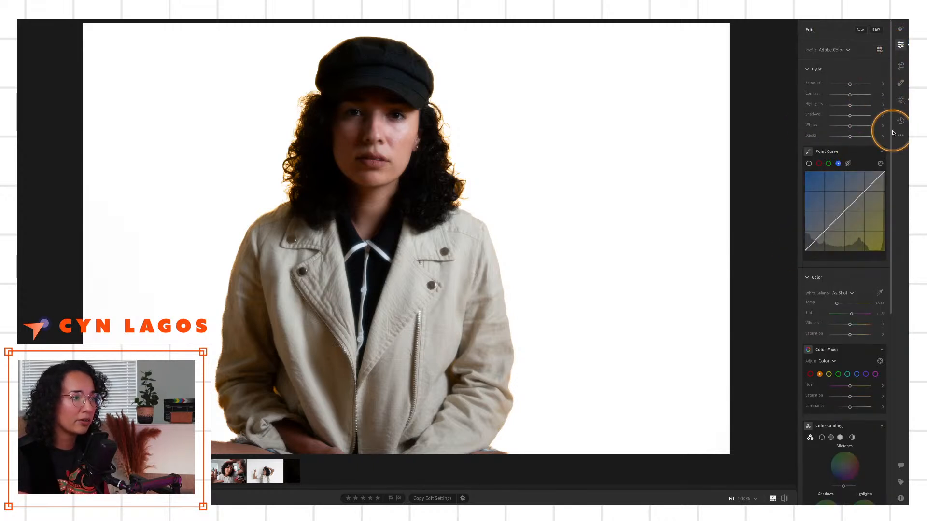
{"action": "key", "text": "alt"}
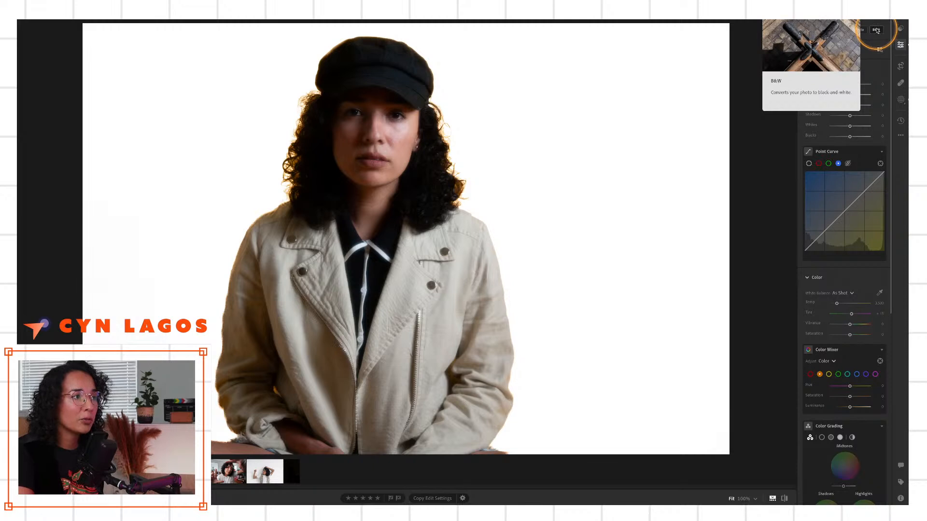
{"action": "left_click", "coordinate": [876, 30]}
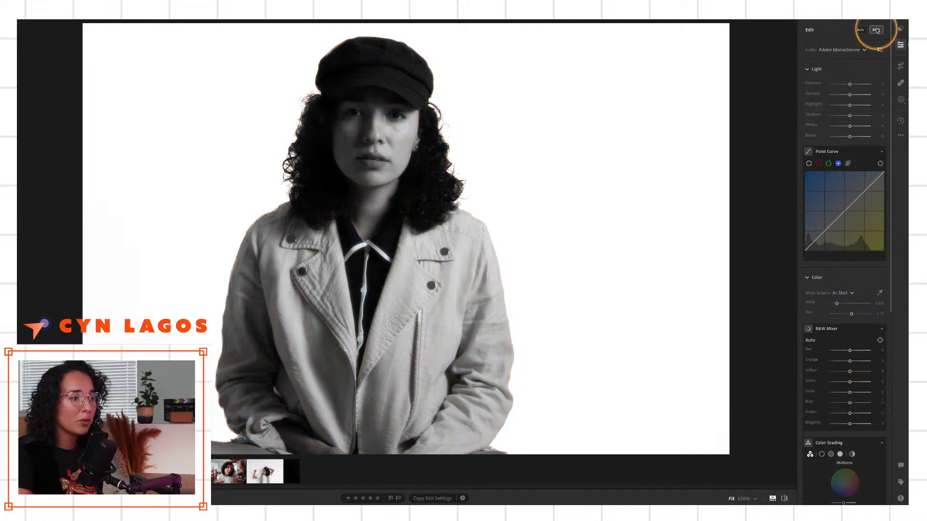
{"action": "key", "text": "alt"}
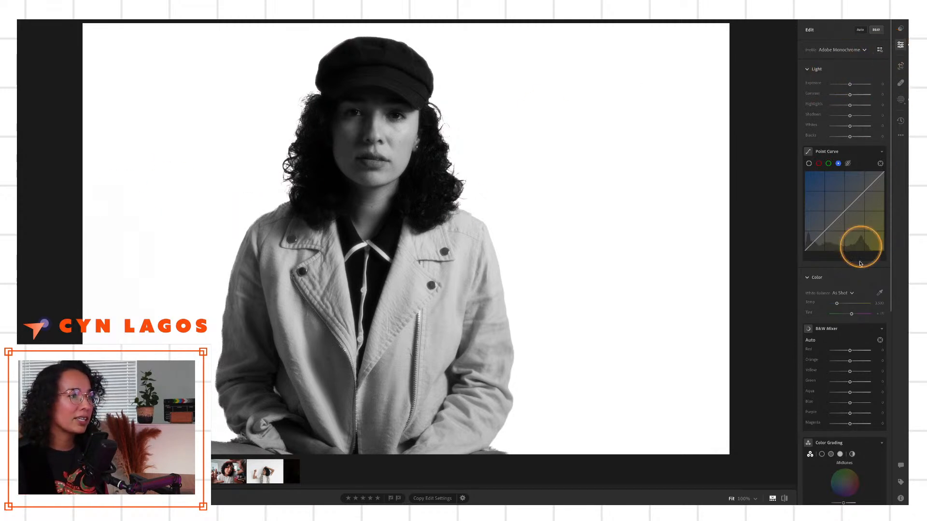
Adjust the B&W Mixer with Red about +6, Orange +15, Green +28, Aqua -67, Blue +51 and a slightly lowered Purple.
{"action": "scroll", "coordinate": [862, 305], "scroll_direction": "down", "scroll_amount": 2}
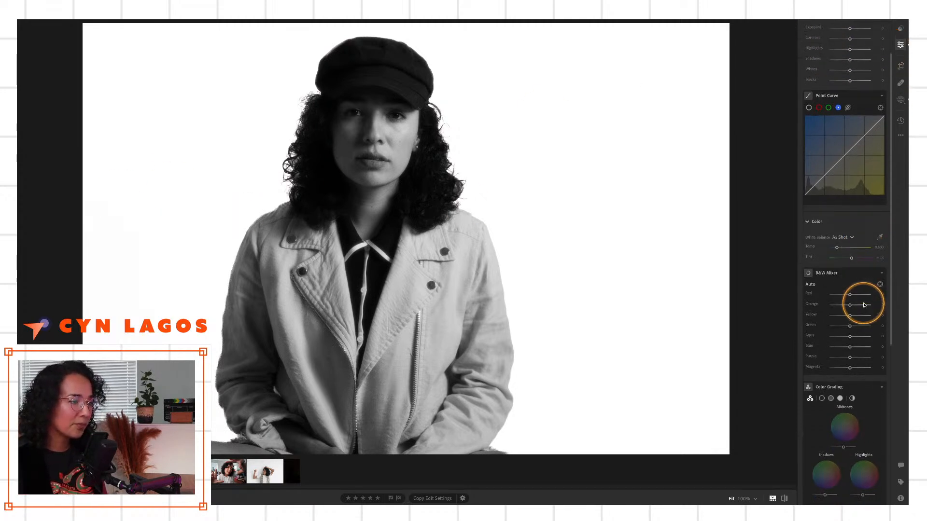
{"action": "left_click", "coordinate": [849, 276]}
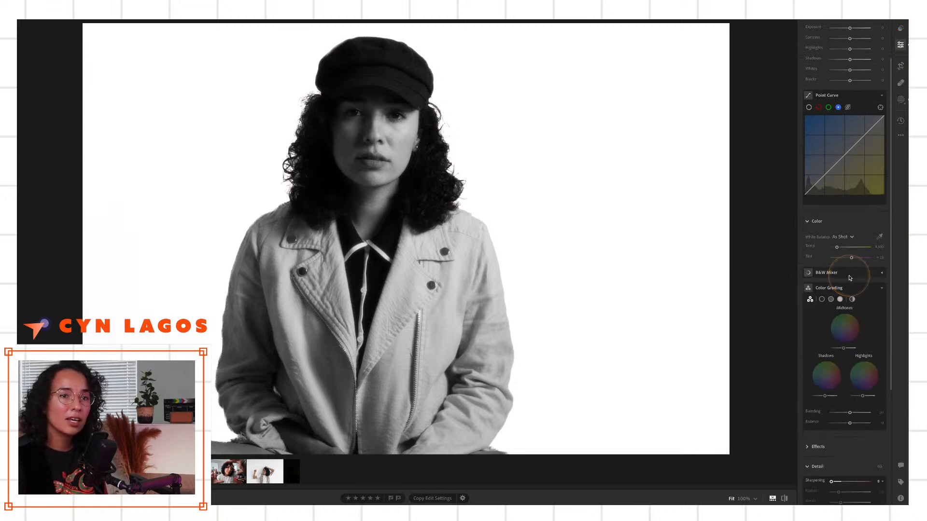
{"action": "left_click", "coordinate": [850, 275]}
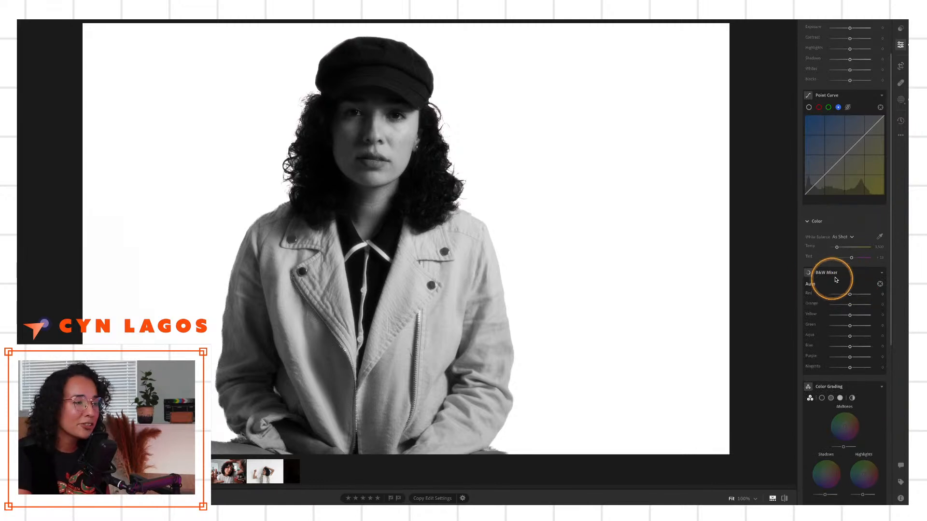
{"action": "left_click", "coordinate": [848, 275]}
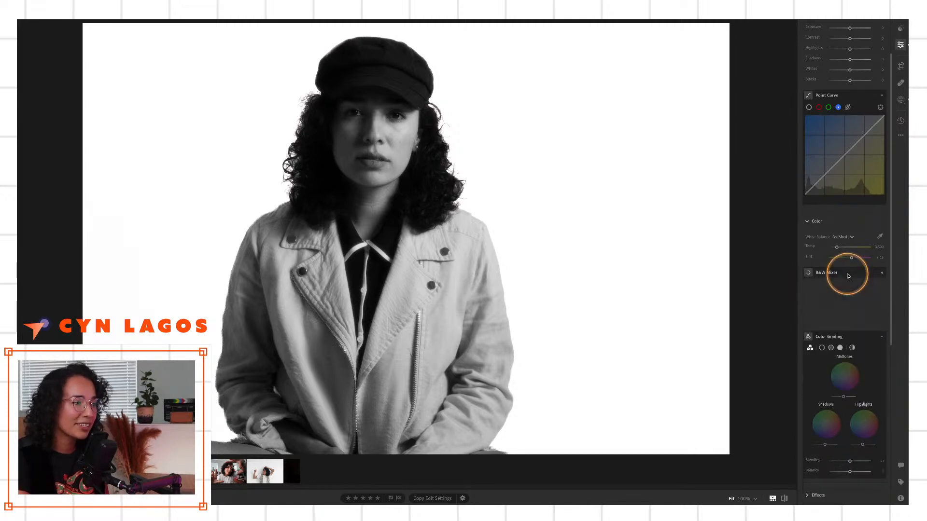
{"action": "left_click", "coordinate": [849, 276]}
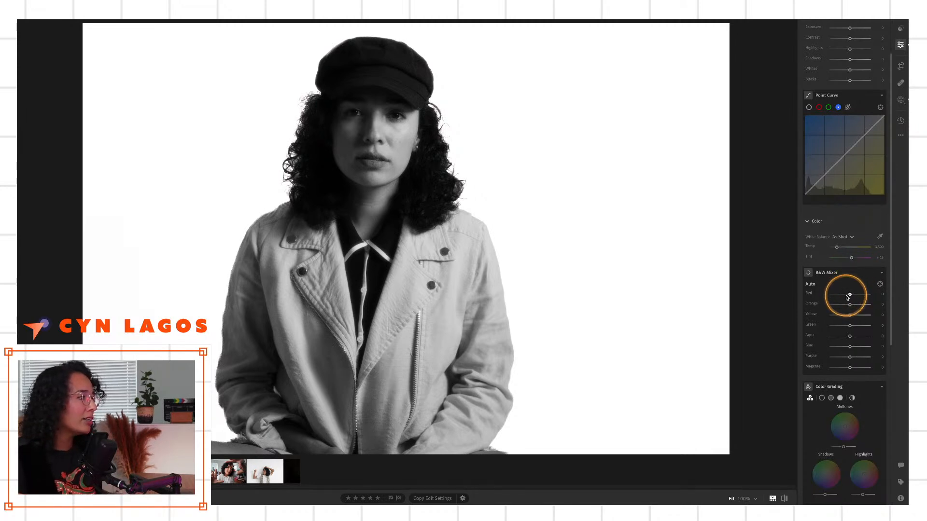
{"action": "key", "text": "alt"}
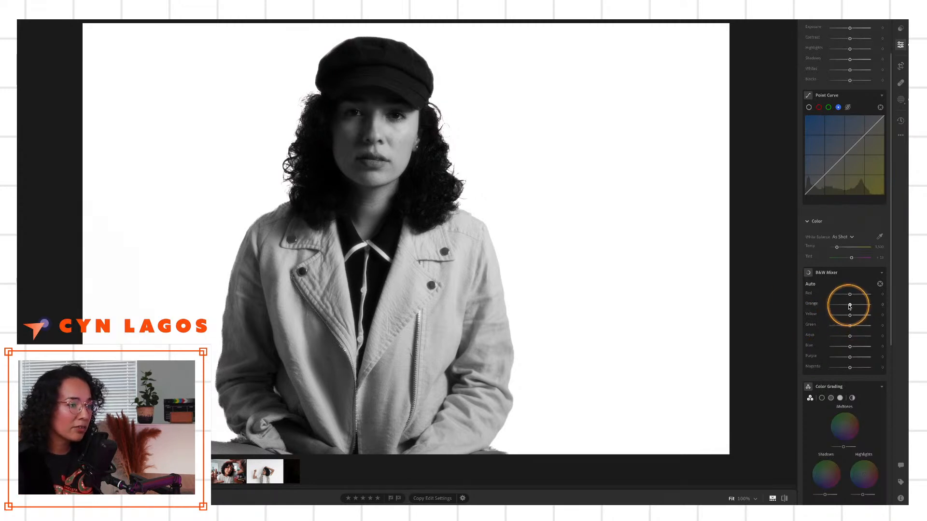
{"action": "mouse_move", "coordinate": [849, 306]}
{"action": "left_mouse_down"}
{"action": "mouse_move", "coordinate": [837, 305]}
{"action": "mouse_move", "coordinate": [860, 293]}
{"action": "mouse_move", "coordinate": [850, 294]}
{"action": "left_mouse_up"}
{"action": "left_click_drag", "start_coordinate": [850, 326], "coordinate": [845, 356]}
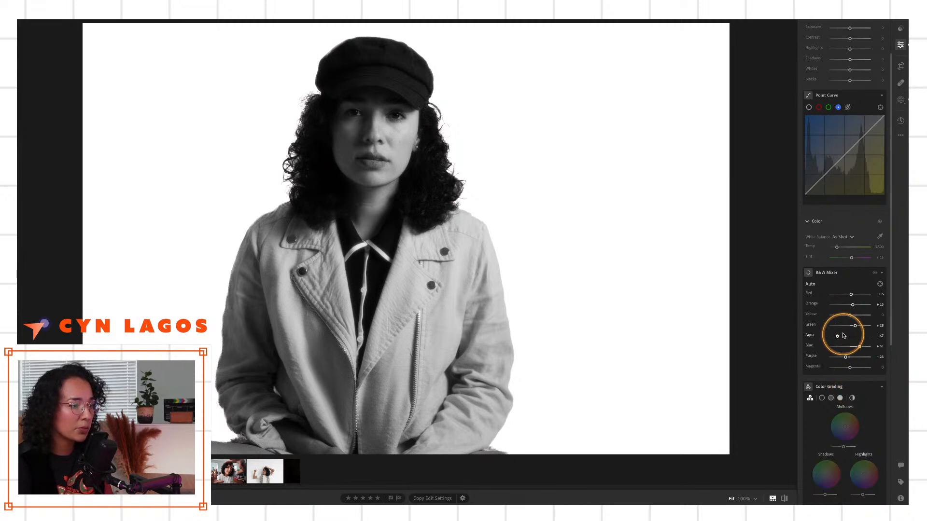
Try the maximum Red level and on-image B&W Mixer adjustments on the face and jacket, undoing each one.
{"action": "left_click_drag", "start_coordinate": [851, 296], "coordinate": [871, 296]}
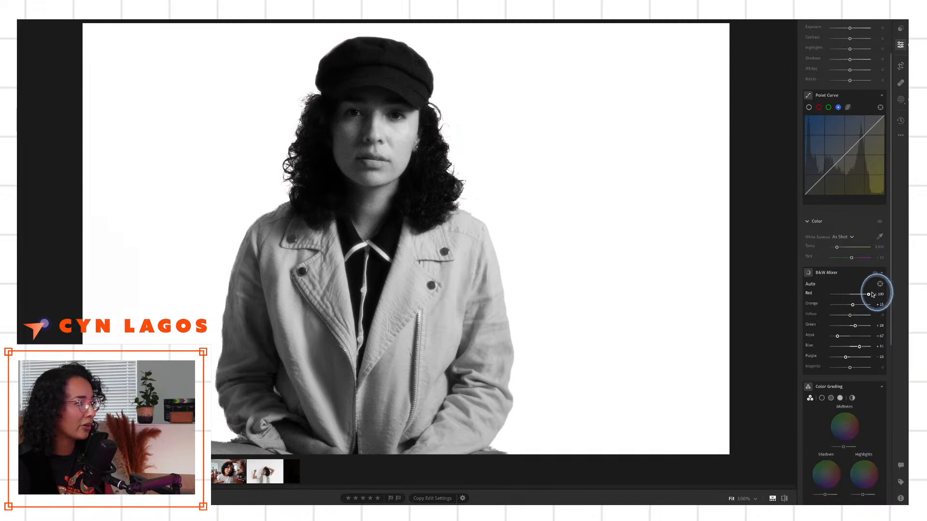
{"action": "key", "text": "ctrl+z"}
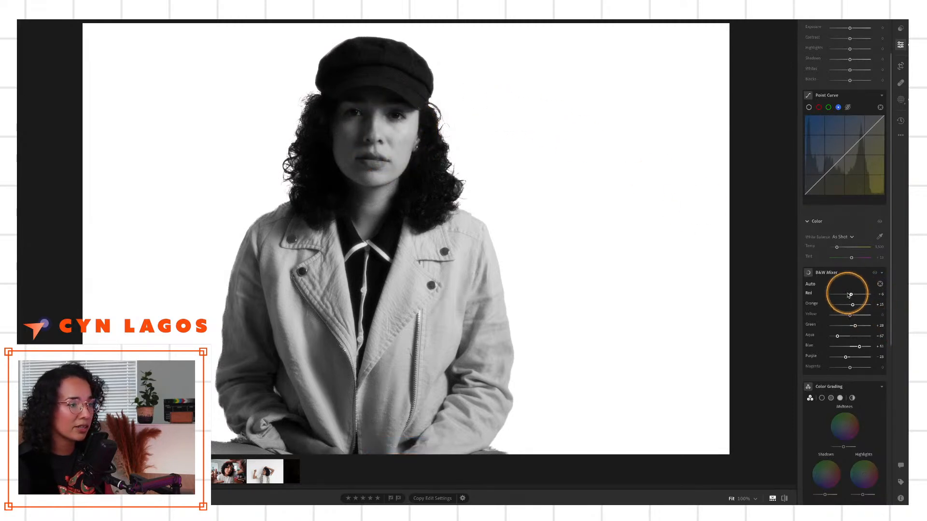
{"action": "left_click", "coordinate": [880, 286]}
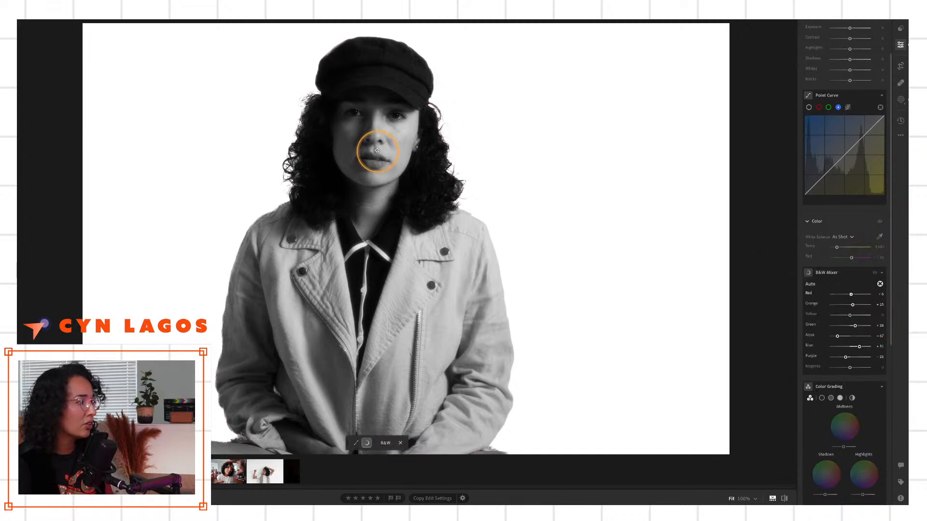
{"action": "left_click_drag", "start_coordinate": [394, 130], "coordinate": [455, 127]}
{"action": "key", "text": "ctrl+z"}
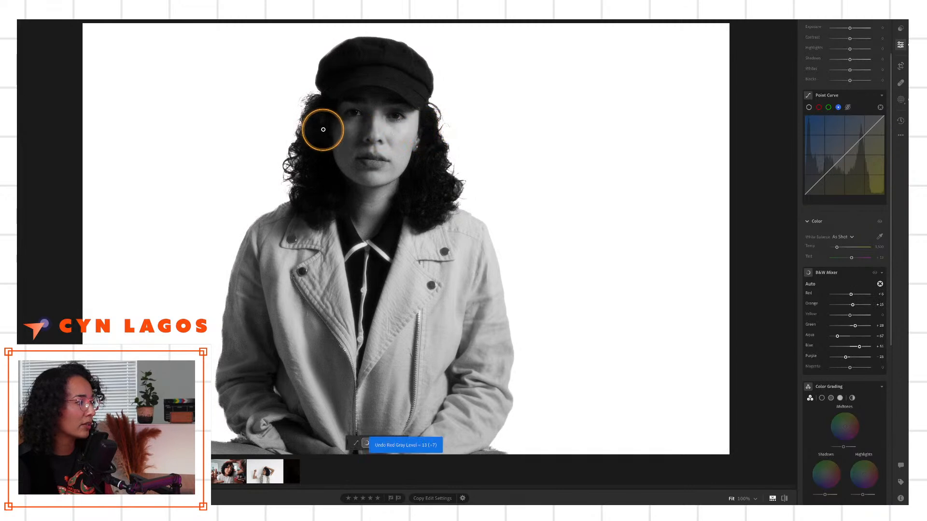
{"action": "left_click_drag", "start_coordinate": [348, 133], "coordinate": [336, 133]}
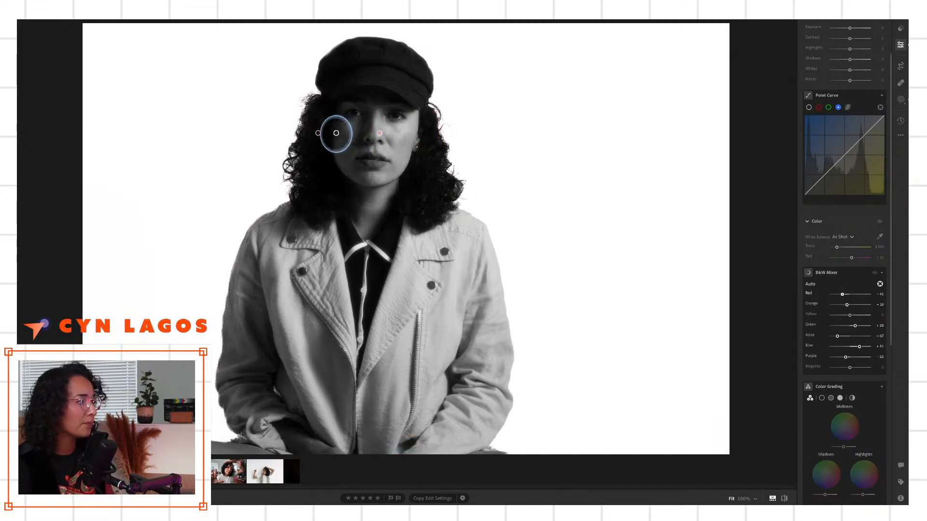
{"action": "key", "text": "ctrl+z"}
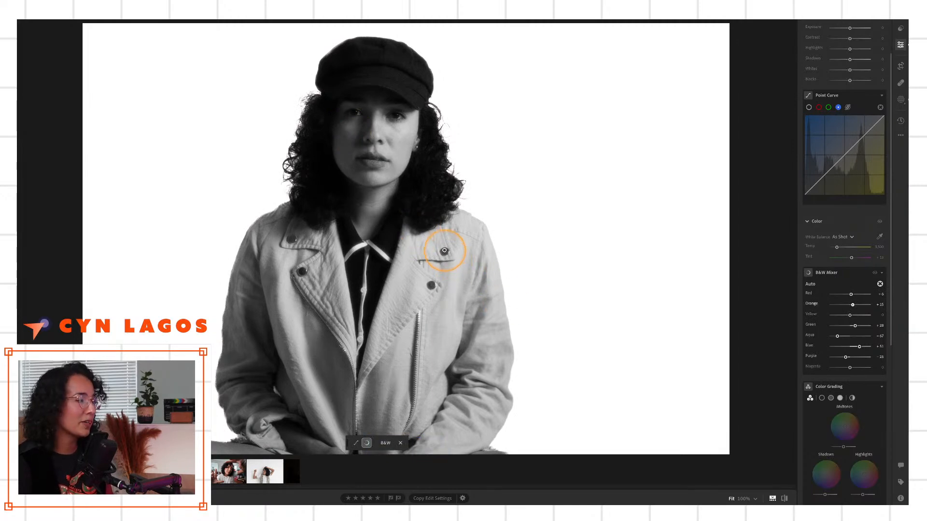
{"action": "left_click_drag", "start_coordinate": [475, 250], "coordinate": [413, 250]}
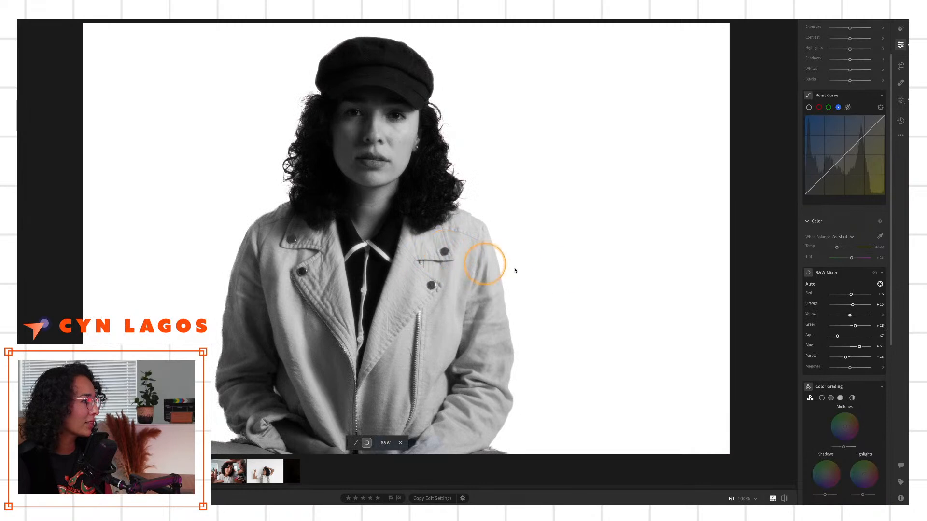
{"action": "key", "text": "ctrl+z"}
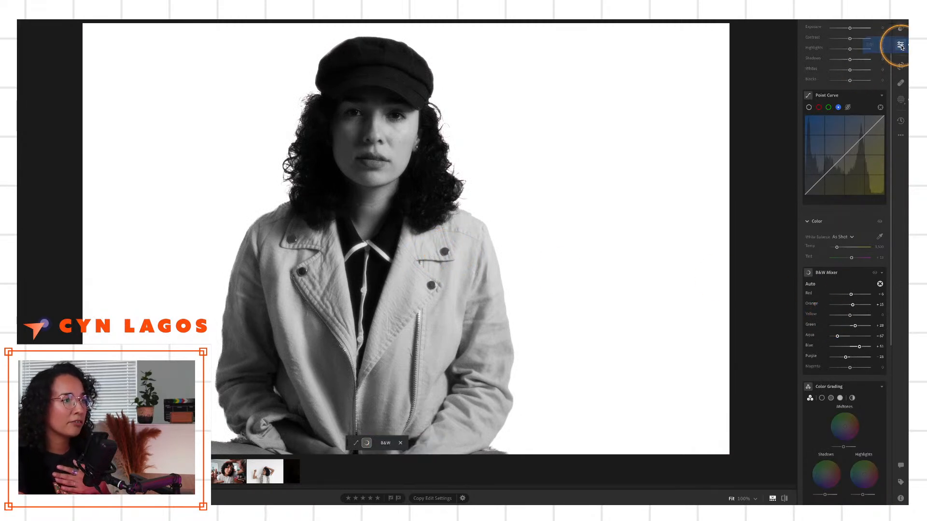
Turn off the black-and-white conversion to bring the photo back to colour.
{"action": "scroll", "coordinate": [878, 27], "scroll_direction": "up", "scroll_amount": 2}
{"action": "left_click", "coordinate": [876, 29]}
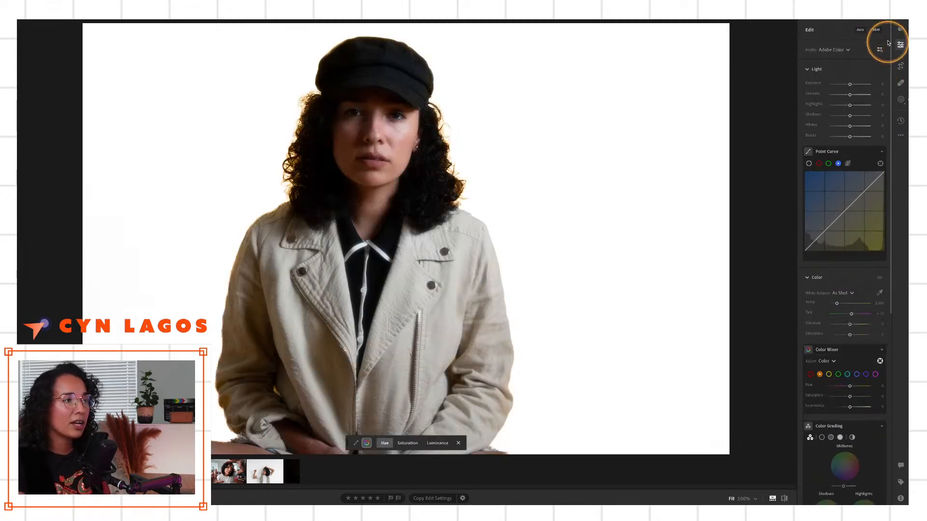
Open the Premium presets, collapse the expanded groups and show the Style: Black & White presets.
{"action": "key", "text": "alt"}
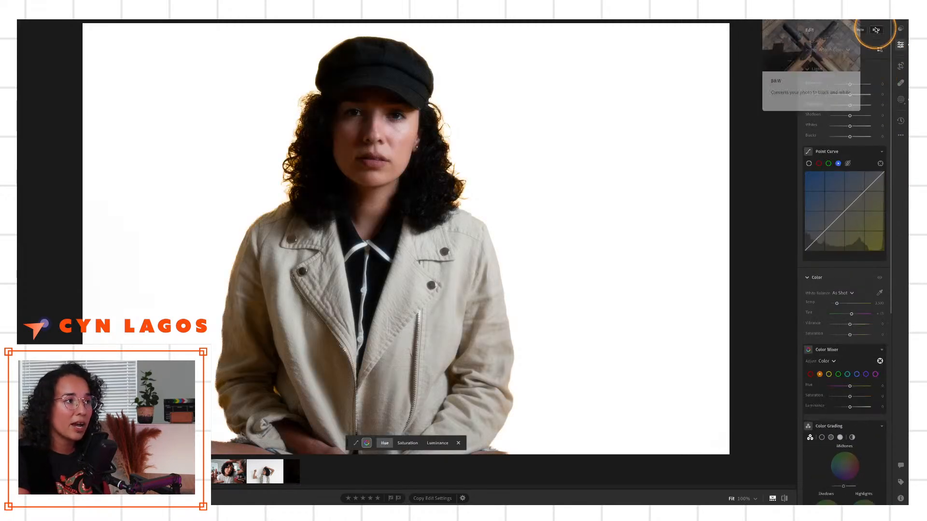
{"action": "left_click", "coordinate": [900, 29]}
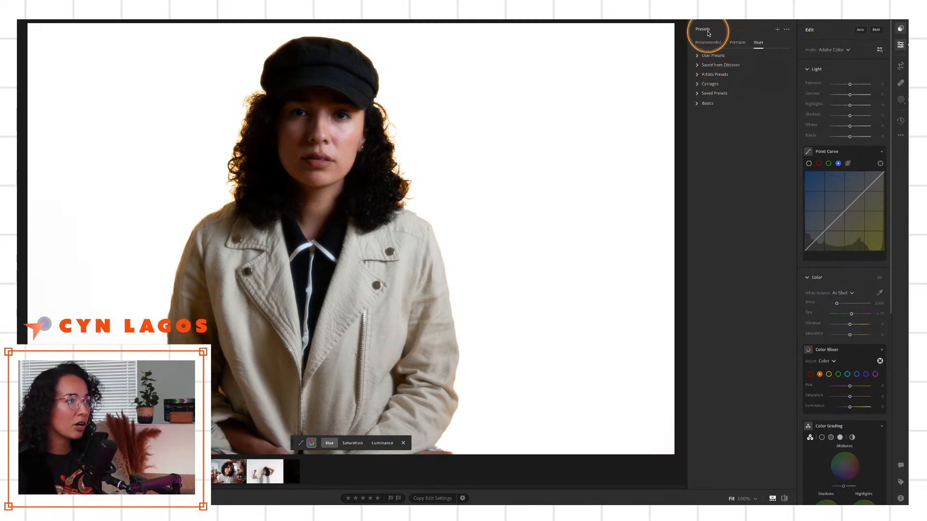
{"action": "left_click", "coordinate": [736, 43]}
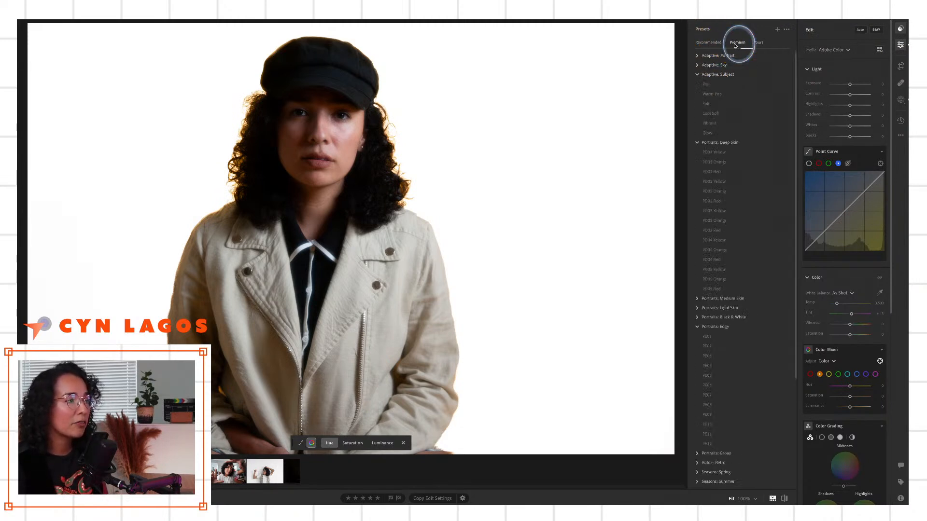
{"action": "left_click", "coordinate": [697, 84]}
{"action": "left_click", "coordinate": [697, 122]}
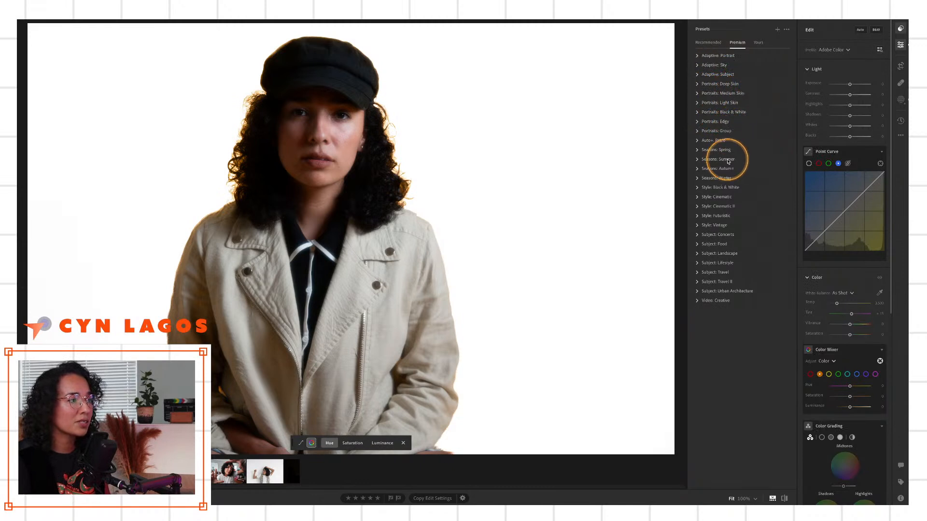
{"action": "key", "text": "alt"}
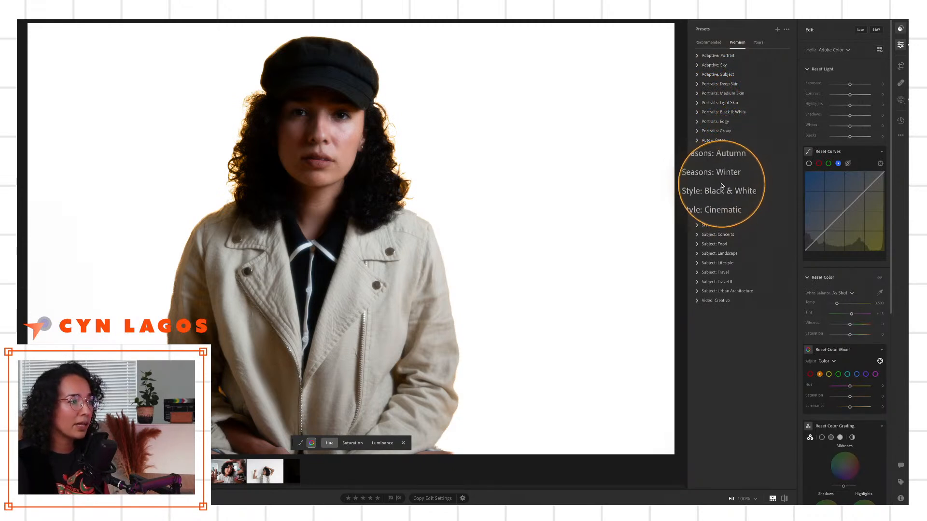
{"action": "left_click", "coordinate": [697, 187]}
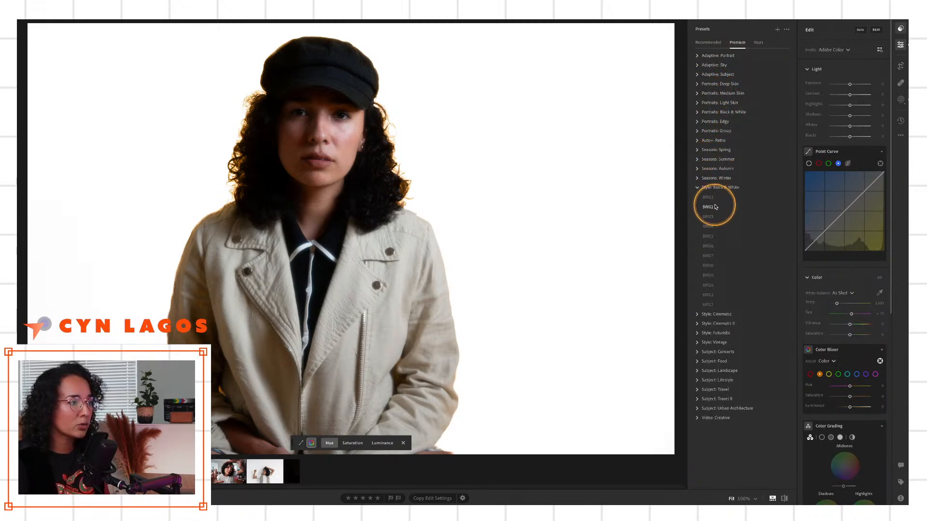
Preview Style: Black & White presets such as BW02, BW05, BW06, BW08 and BW09 on the portrait, and collapse the group.
{"action": "left_click", "coordinate": [708, 197]}
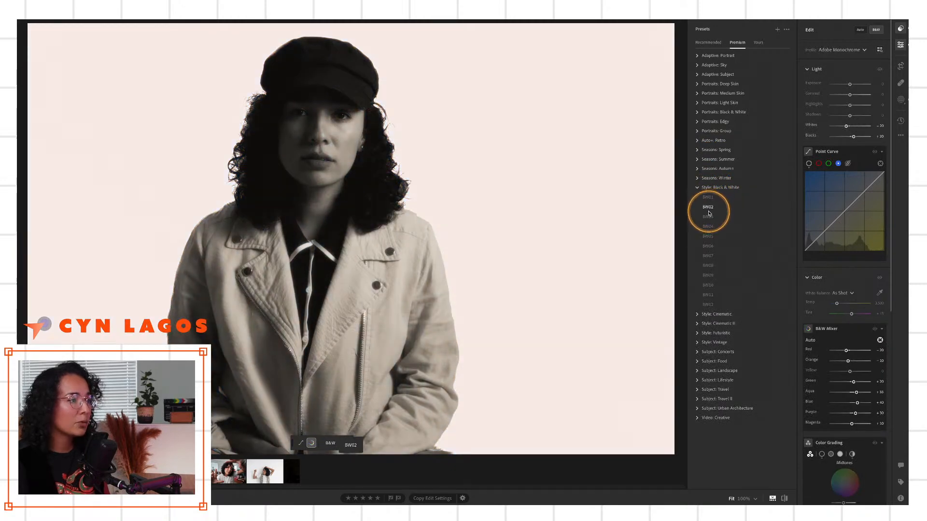
{"action": "left_click", "coordinate": [708, 227]}
{"action": "left_click", "coordinate": [707, 243]}
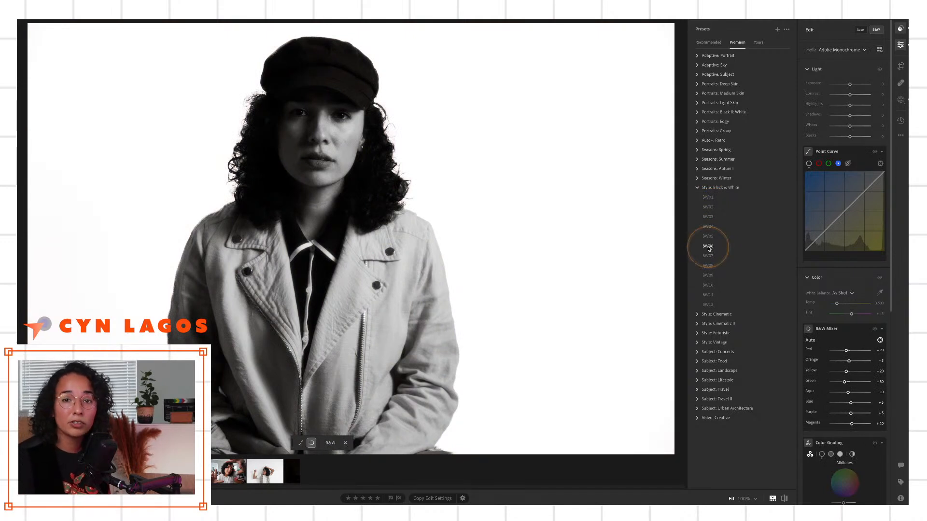
{"action": "left_click", "coordinate": [708, 227]}
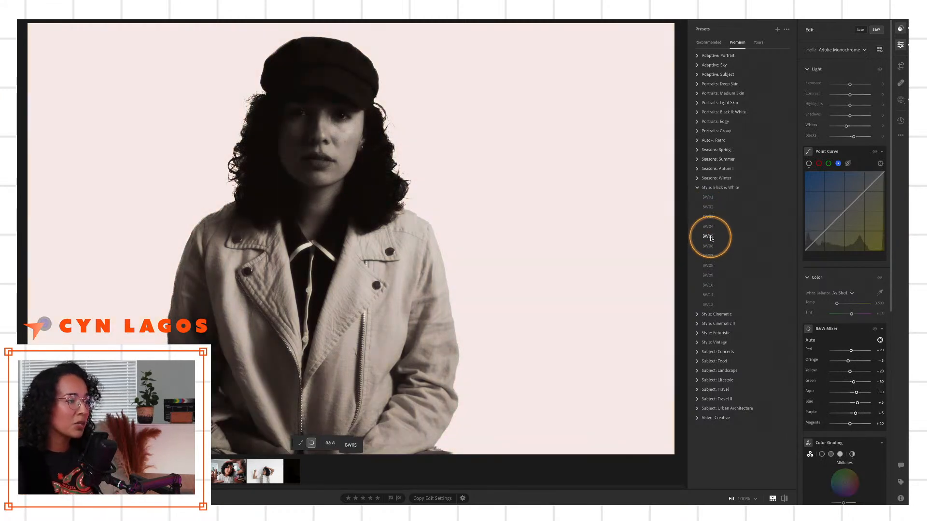
{"action": "left_click", "coordinate": [711, 247]}
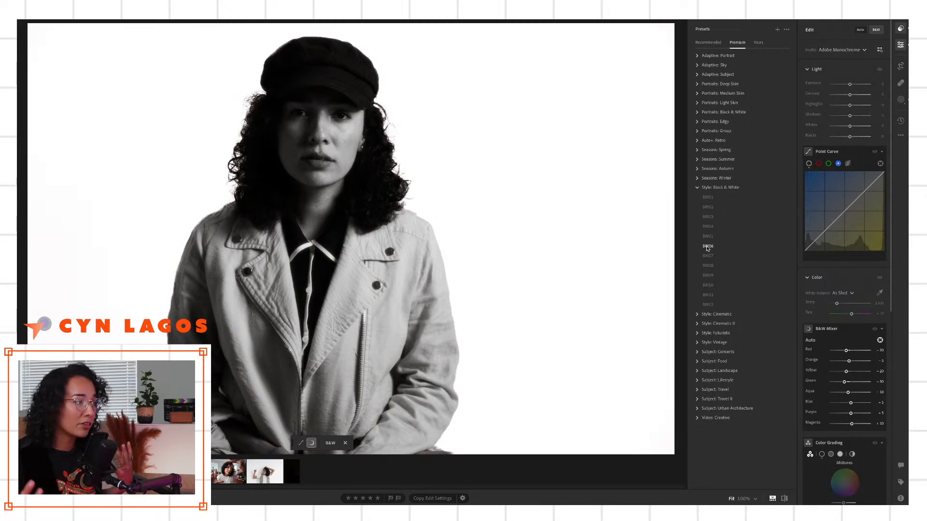
{"action": "left_click", "coordinate": [710, 256]}
{"action": "left_click", "coordinate": [709, 265]}
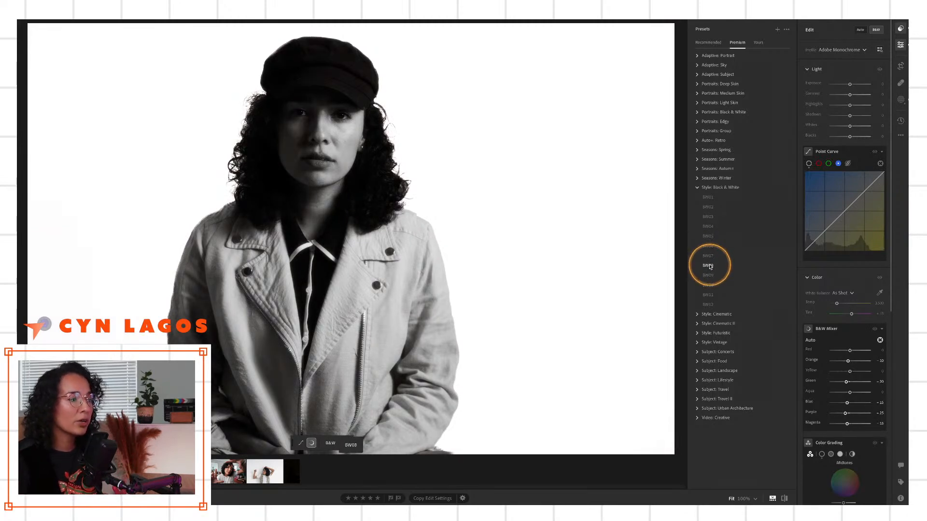
{"action": "left_click", "coordinate": [710, 276]}
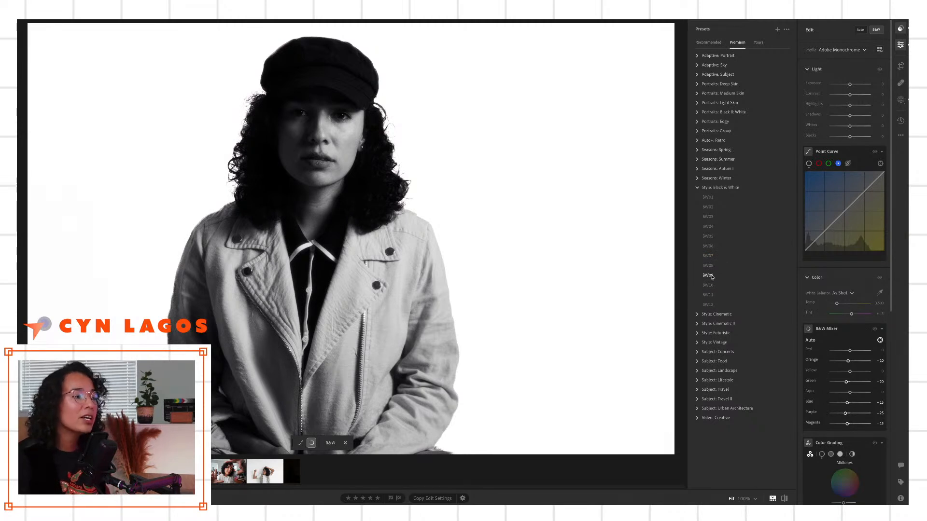
{"action": "left_click", "coordinate": [713, 304]}
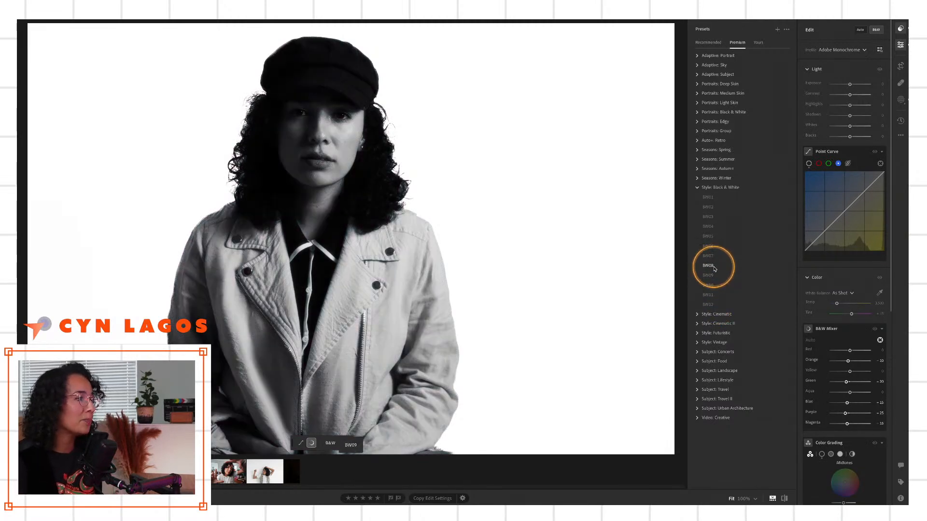
{"action": "left_click", "coordinate": [698, 188]}
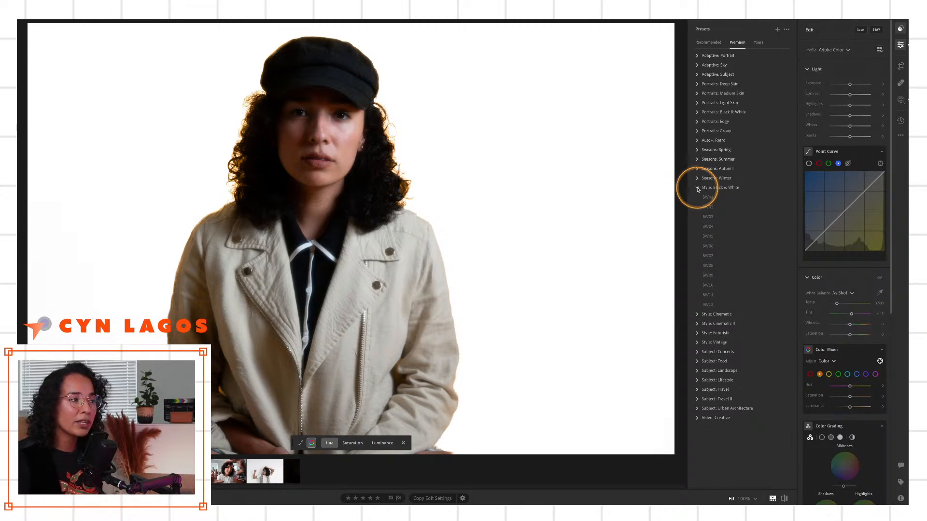
{"action": "left_click", "coordinate": [698, 189]}
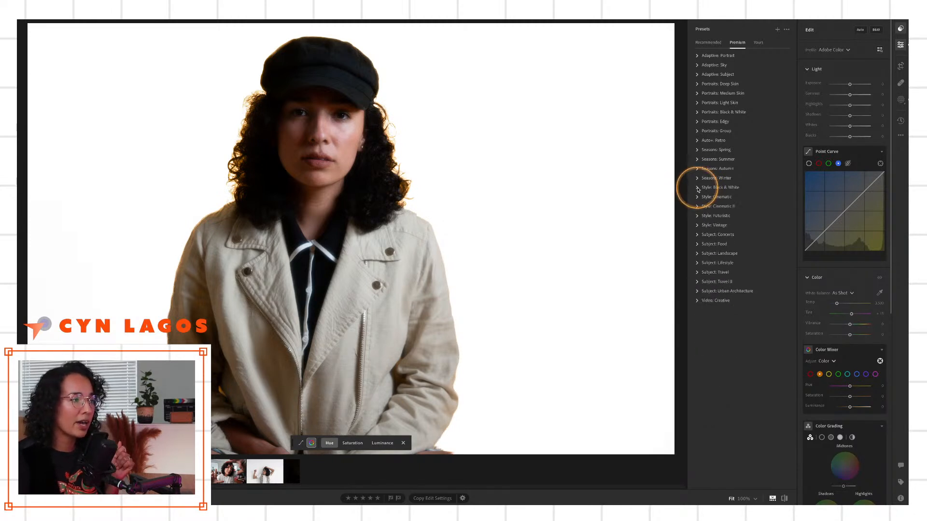
Convert the photo to black and white again and switch it back to colour.
{"action": "left_click", "coordinate": [876, 30]}
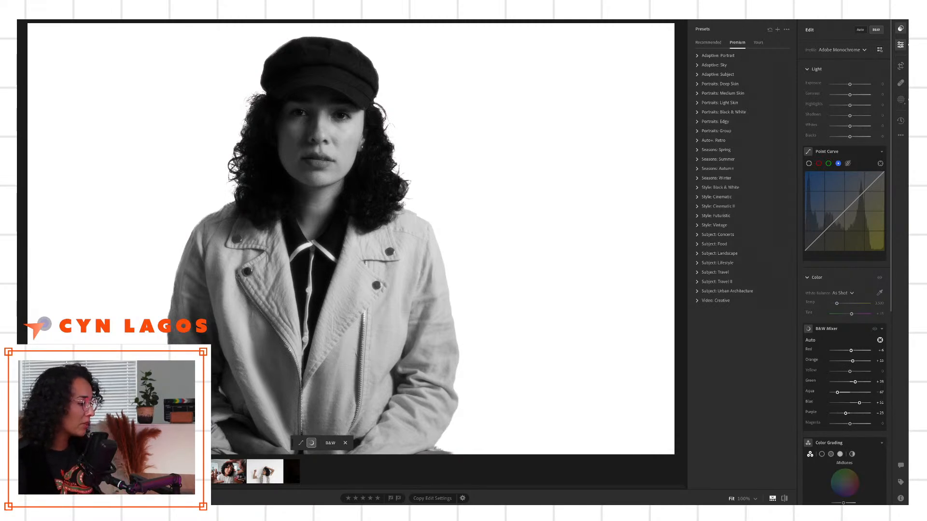
{"action": "key", "text": "v"}
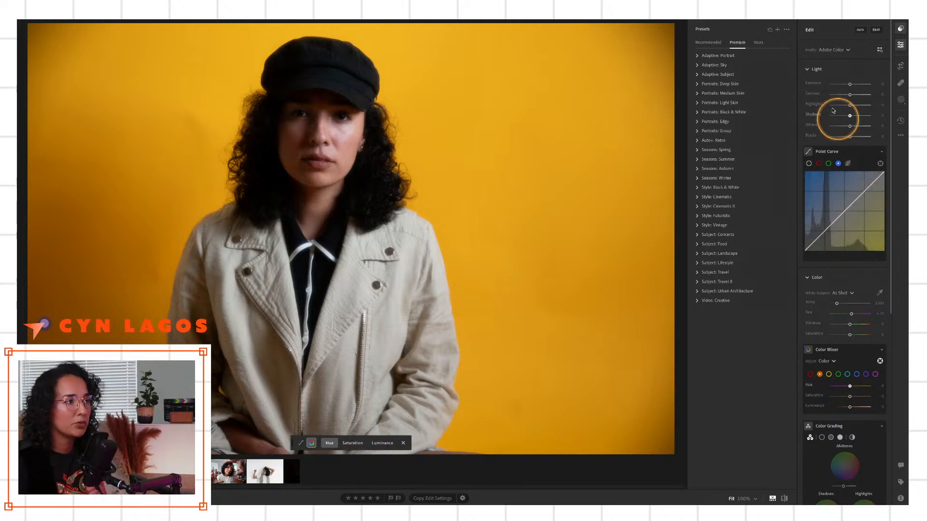
Preview Portraits: Medium Skin presets such as PM01, PM06, PM07 and PM08 on the yellow-background portrait.
{"action": "left_click", "coordinate": [697, 93]}
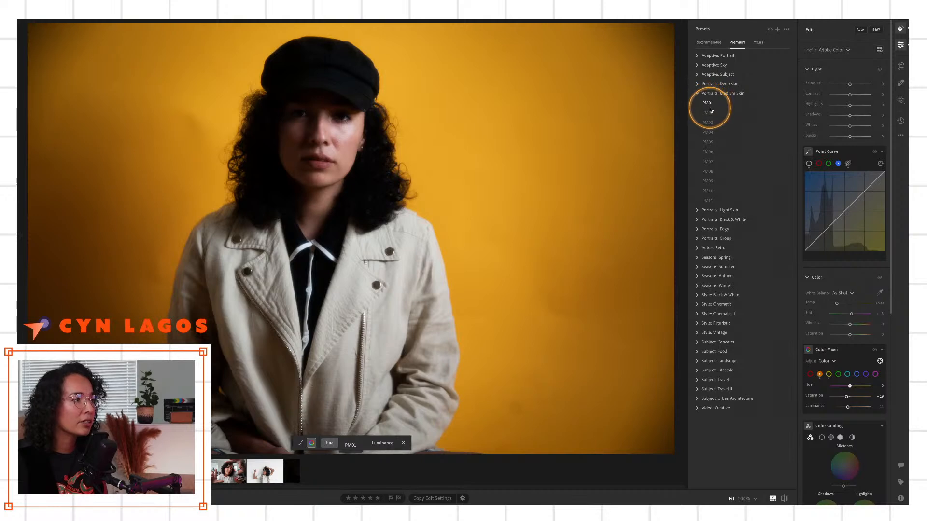
{"action": "left_click", "coordinate": [708, 122]}
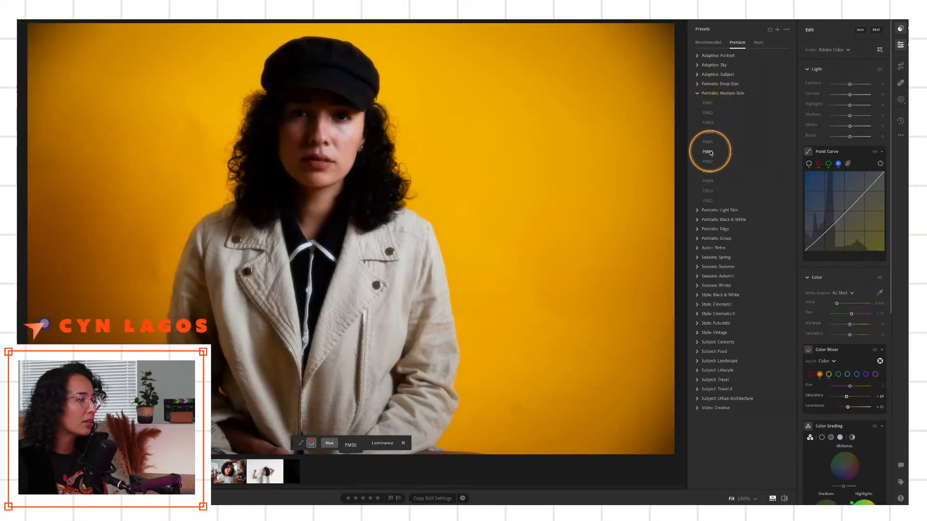
{"action": "left_click", "coordinate": [709, 153]}
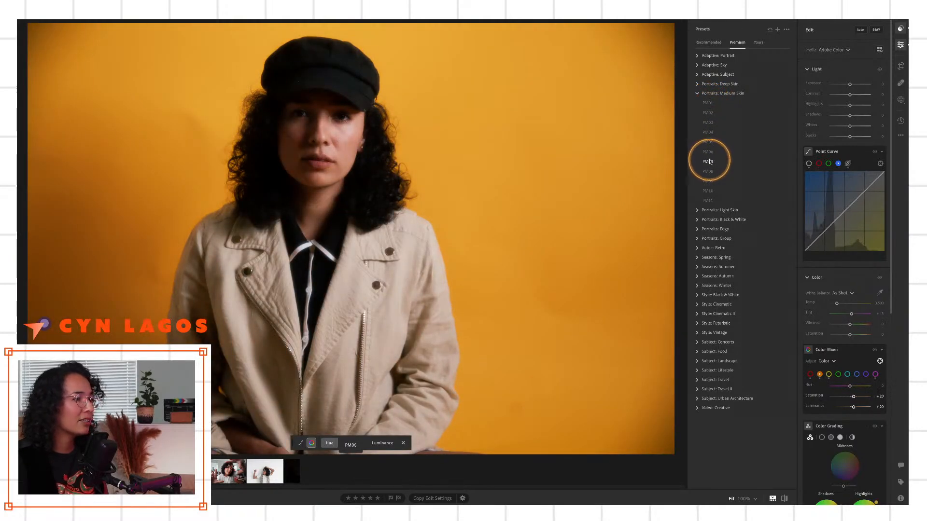
{"action": "left_click", "coordinate": [708, 163]}
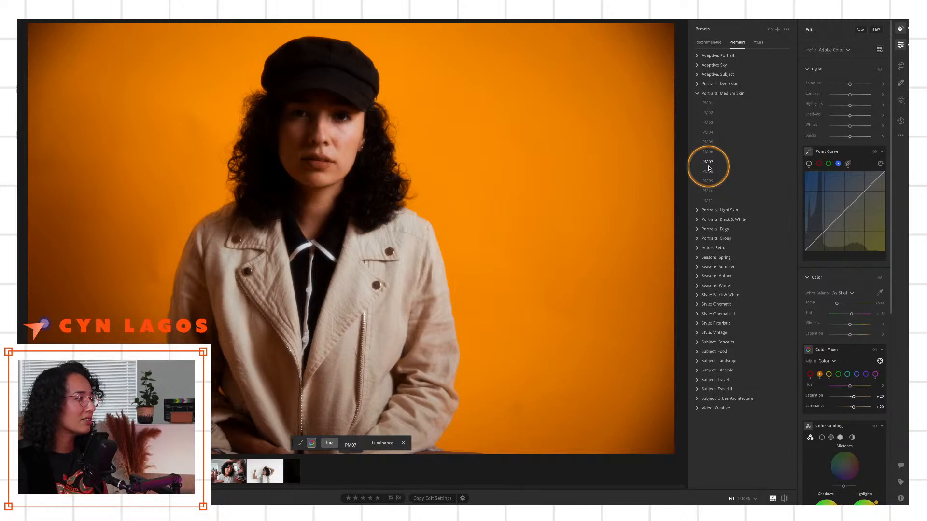
{"action": "left_click", "coordinate": [708, 171]}
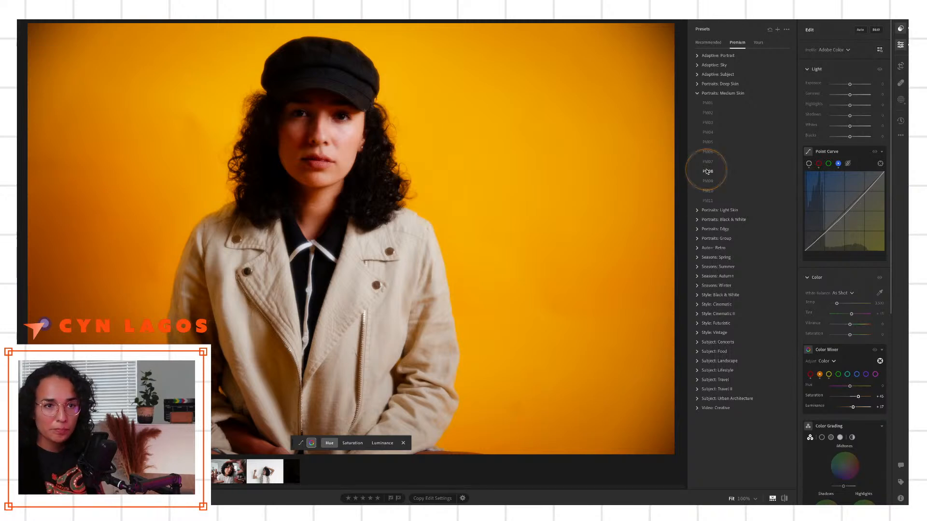
{"action": "left_click", "coordinate": [707, 171]}
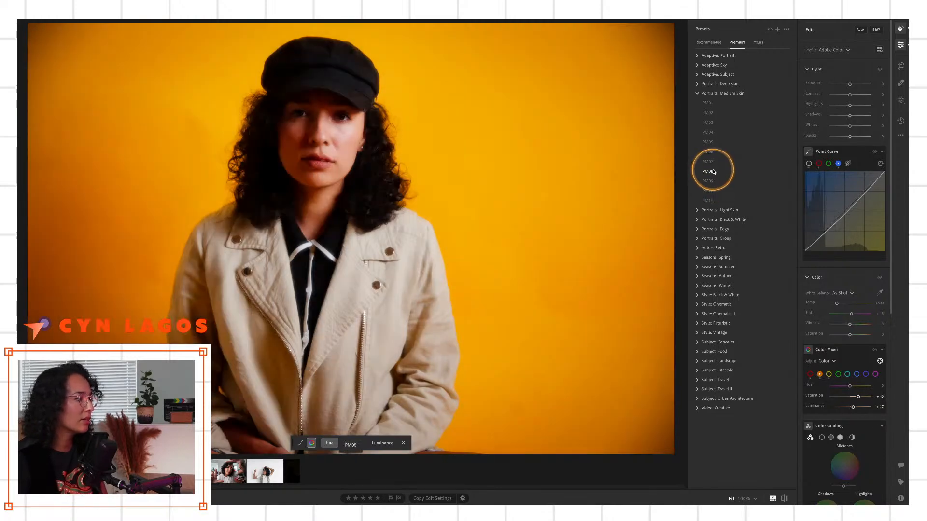
Leave the presets and create a new mask that automatically selects the subject.
{"action": "left_click", "coordinate": [900, 45]}
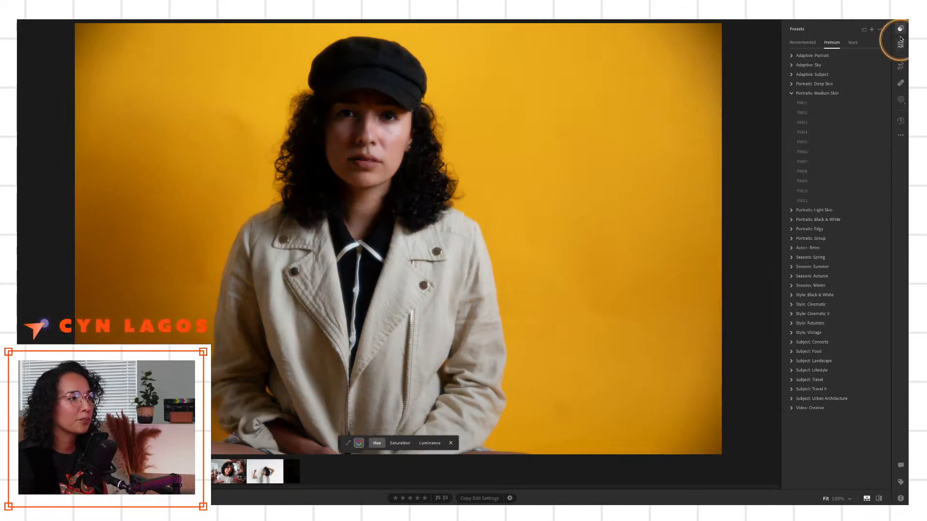
{"action": "left_click", "coordinate": [900, 99]}
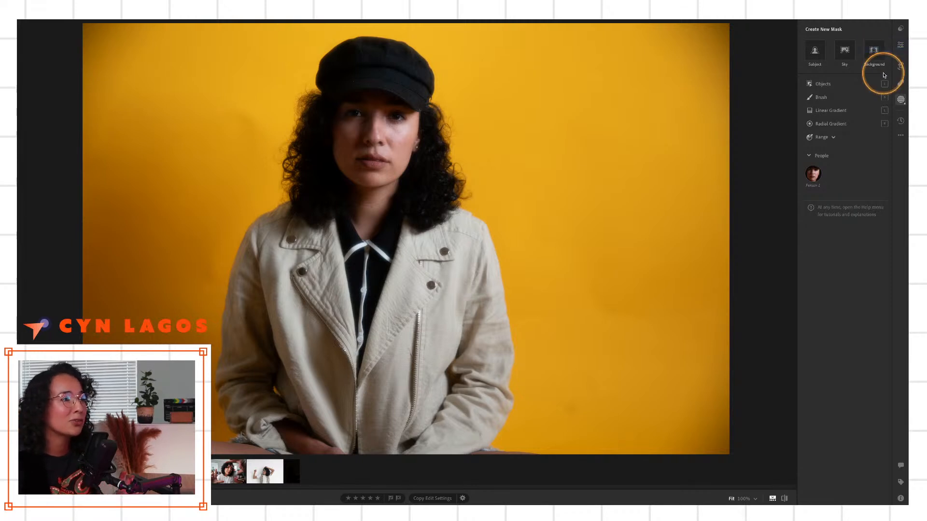
{"action": "left_click", "coordinate": [824, 48]}
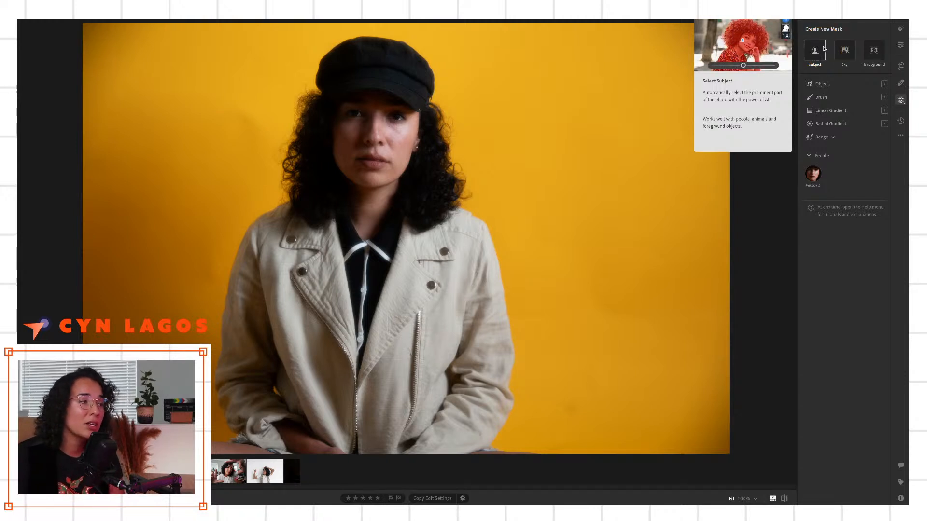
{"action": "left_click", "coordinate": [796, 48]}
{"action": "left_click", "coordinate": [814, 50]}
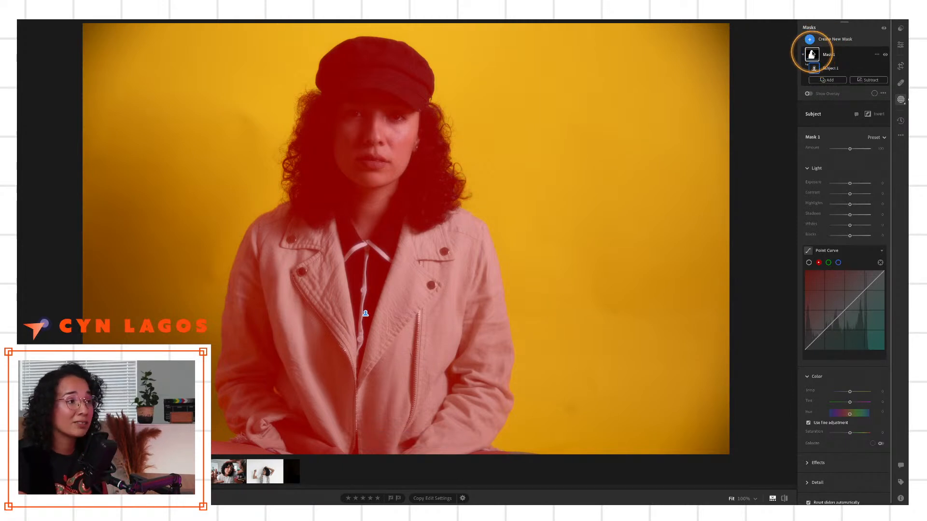
Add the clothes of Person 1 to the subject mask.
{"action": "left_click", "coordinate": [824, 81]}
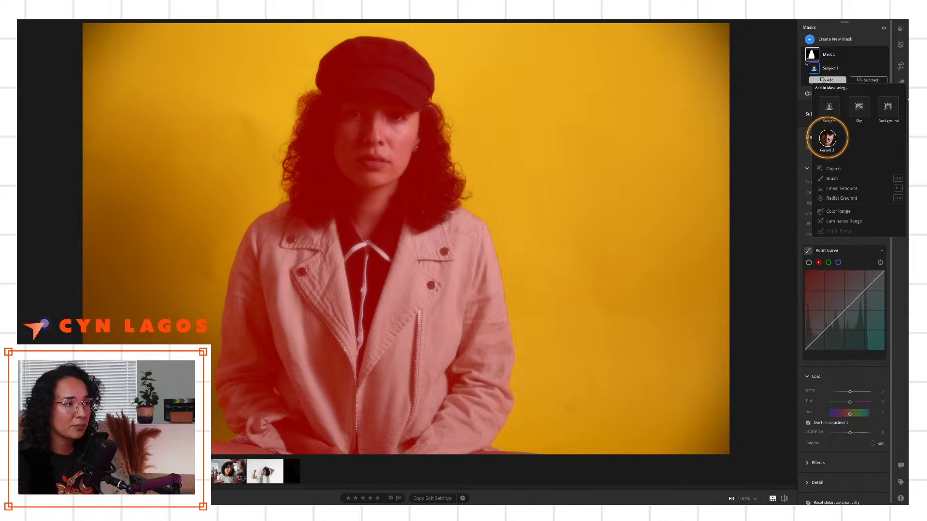
{"action": "left_click", "coordinate": [827, 139]}
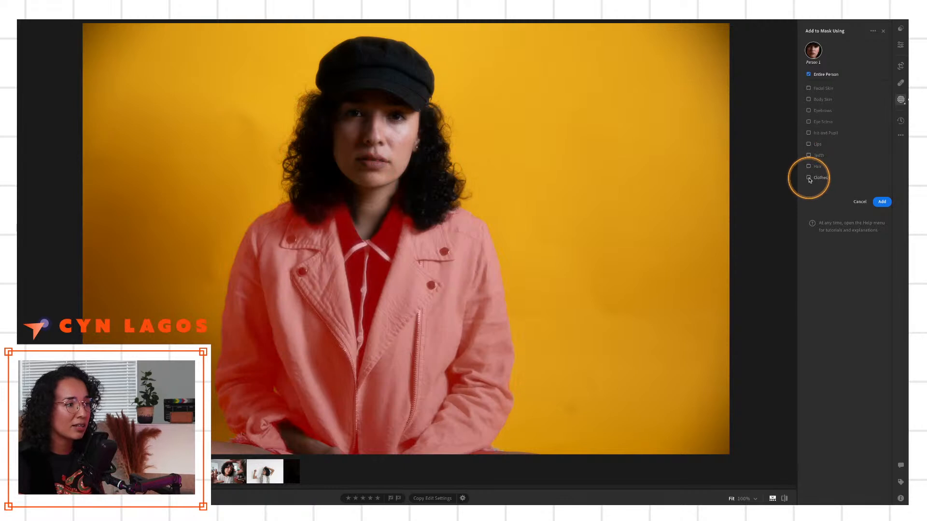
{"action": "left_click", "coordinate": [809, 178]}
{"action": "left_click", "coordinate": [881, 202]}
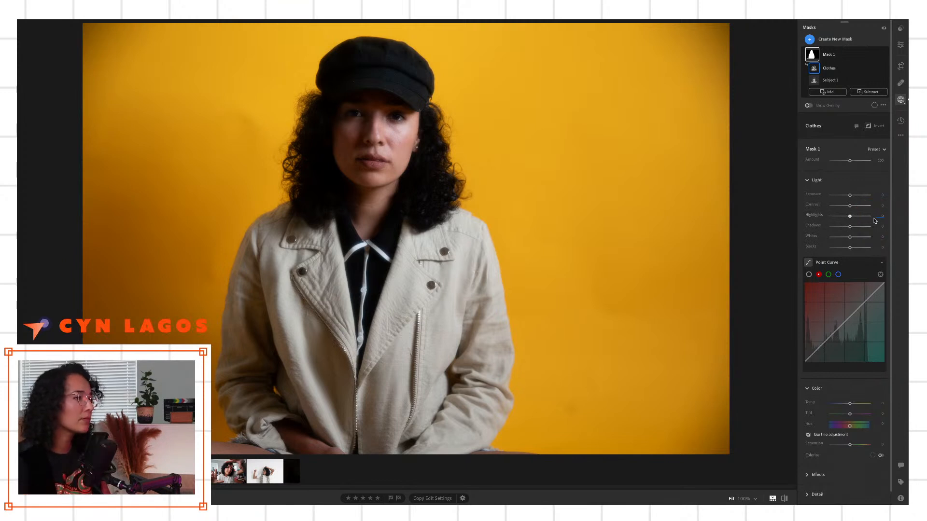
Compare the overlays of the Clothes component and the complete Mask 1 on the portrait.
{"action": "mouse_move", "coordinate": [817, 69]}
{"action": "key", "text": "alt"}
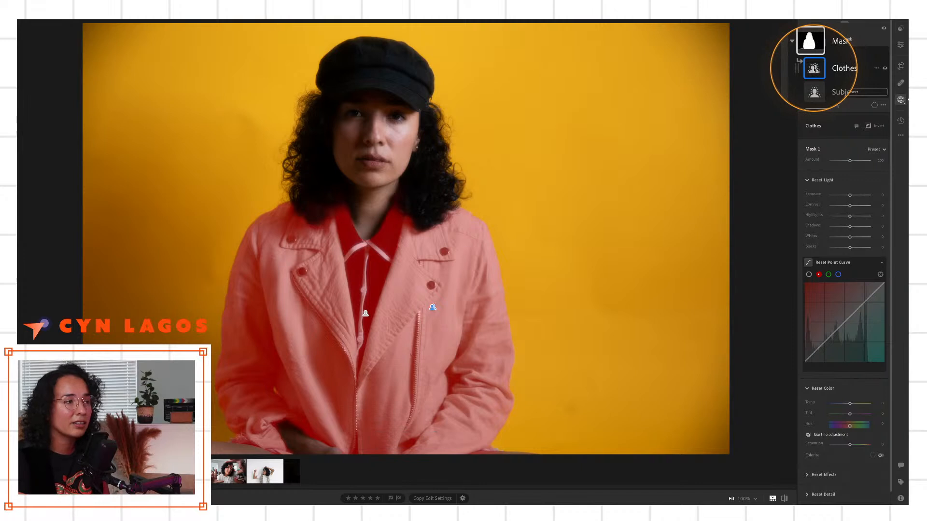
{"action": "mouse_move", "coordinate": [812, 50]}
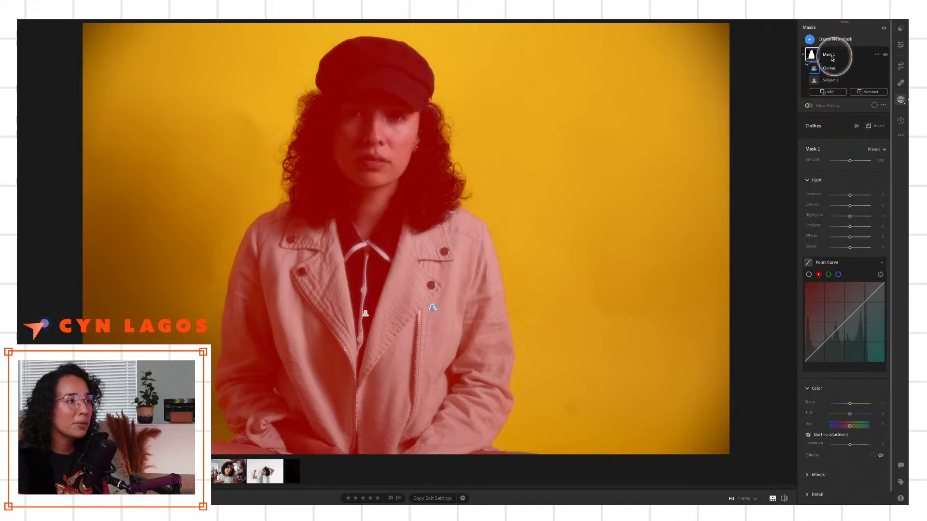
{"action": "left_click", "coordinate": [831, 57]}
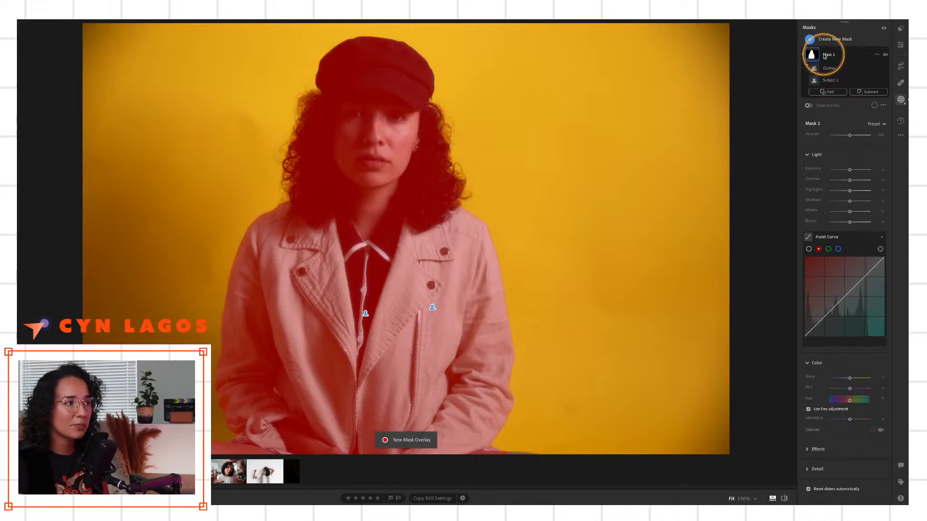
{"action": "mouse_move", "coordinate": [820, 65]}
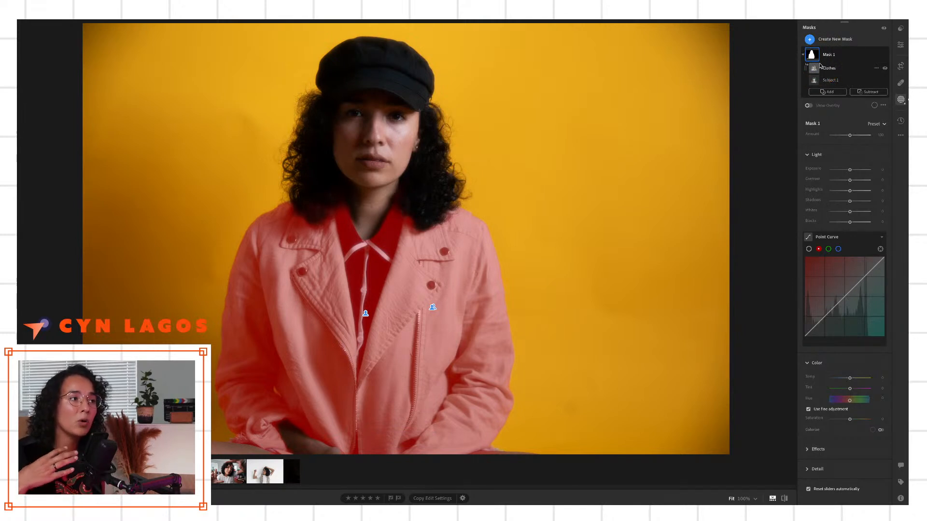
{"action": "left_click", "coordinate": [813, 71]}
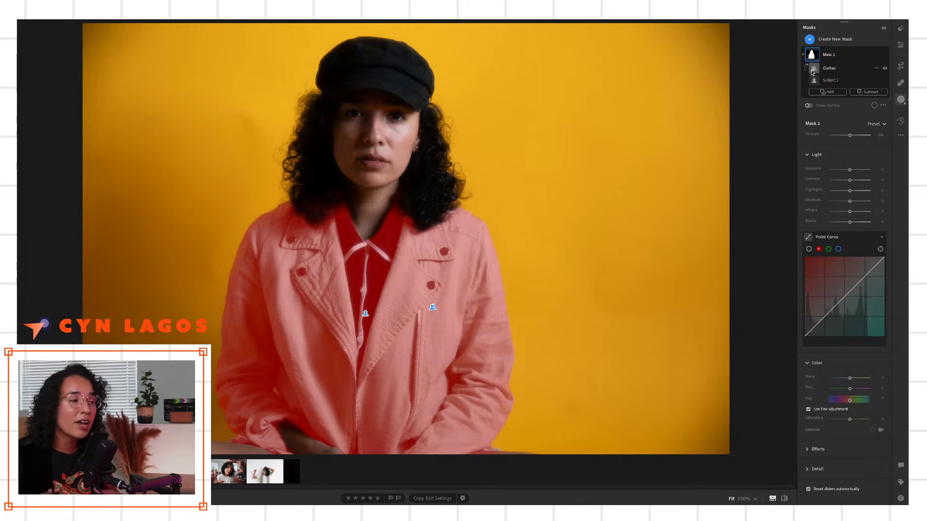
Try raising the Exposure of the combined Mask 1, which contains the clothes and subject.
{"action": "left_click", "coordinate": [813, 71]}
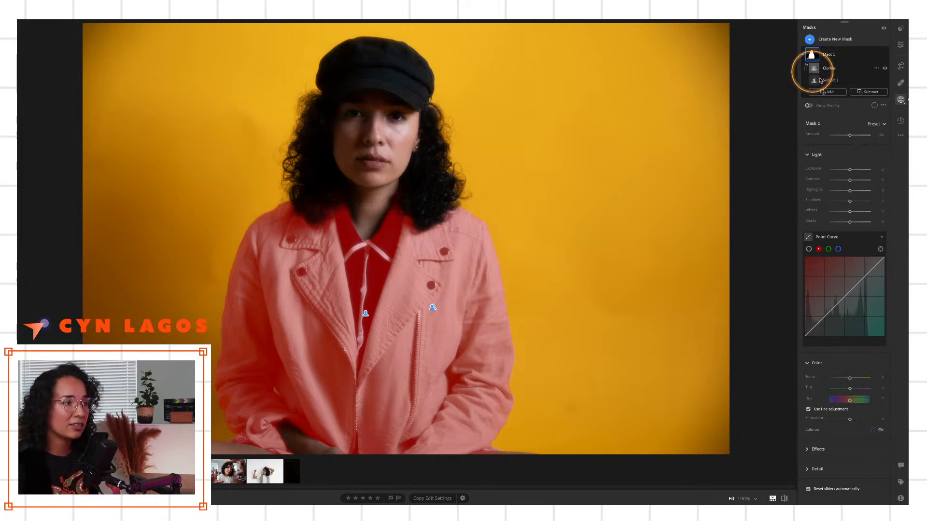
{"action": "left_click", "coordinate": [850, 170]}
{"action": "left_click_drag", "start_coordinate": [851, 171], "coordinate": [856, 170]}
{"action": "double_click", "coordinate": [855, 170]}
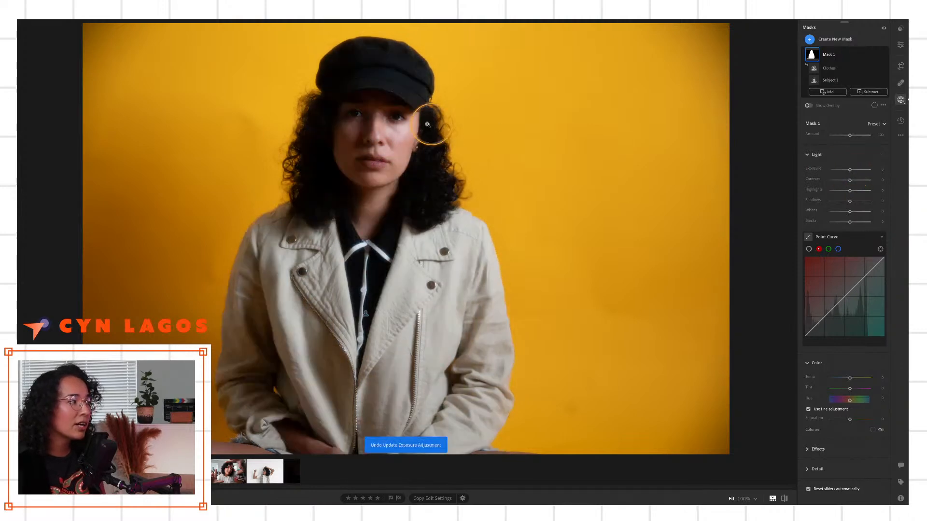
Inspect the Clothes component of Mask 1 and compare its overlay with that of the whole subject.
{"action": "left_click", "coordinate": [441, 306]}
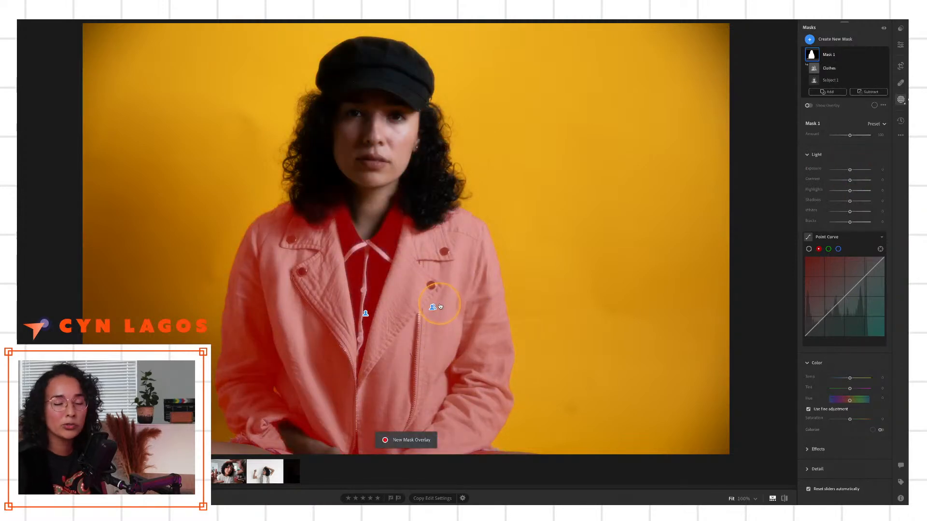
{"action": "left_click", "coordinate": [821, 68]}
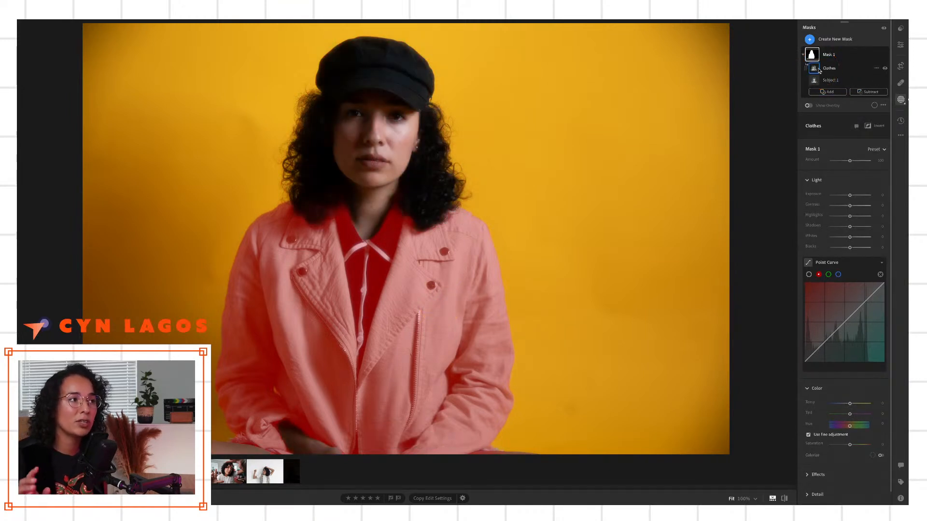
{"action": "key", "text": "alt"}
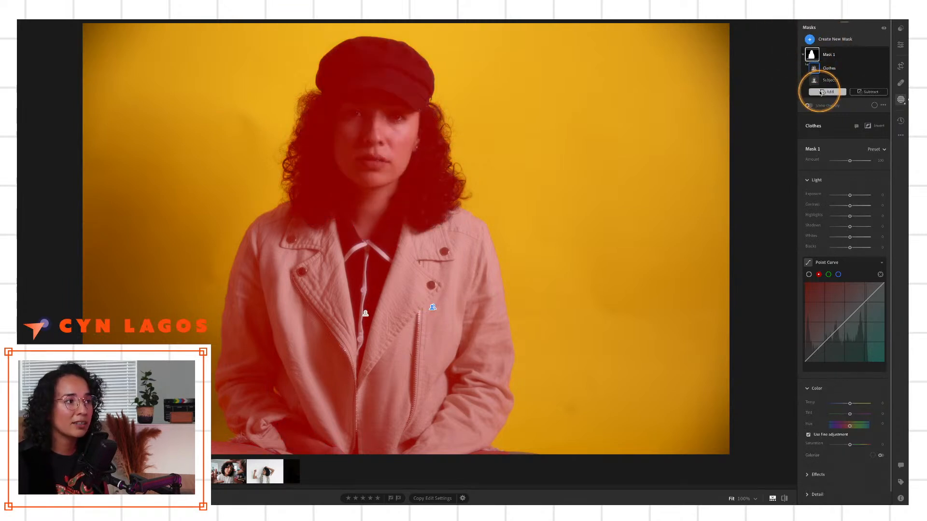
Create a separate new mask covering only the Clothes of Person 1.
{"action": "left_click", "coordinate": [810, 40]}
{"action": "left_click", "coordinate": [824, 90]}
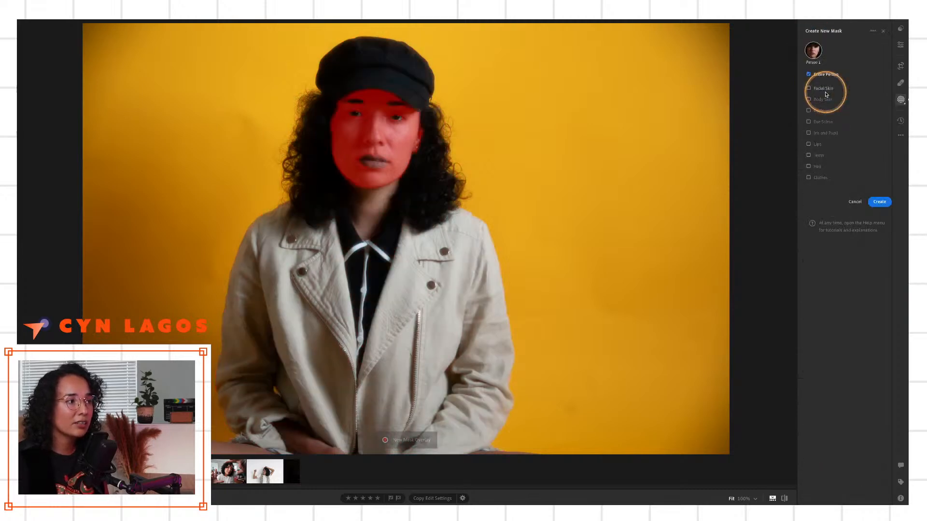
{"action": "left_click", "coordinate": [809, 177]}
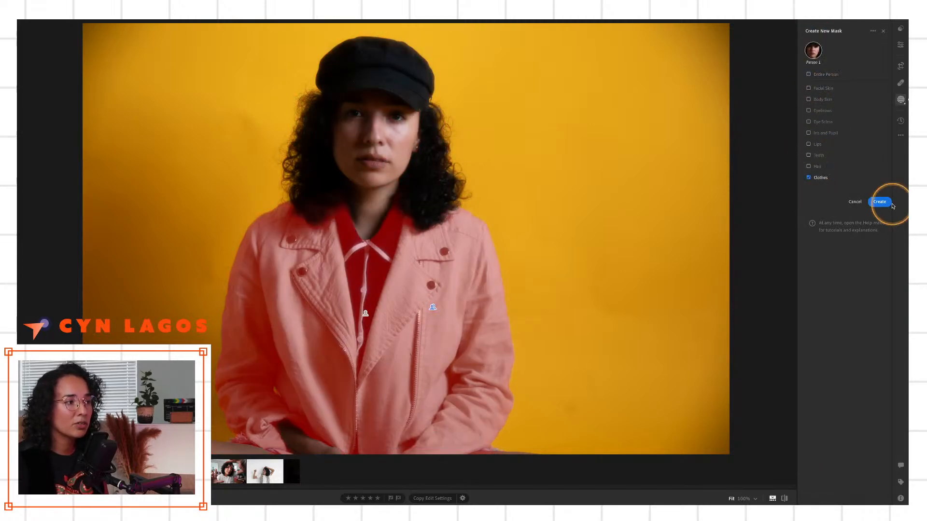
{"action": "left_click", "coordinate": [882, 203]}
Try a brighter Exposure on the separate clothes mask, Mask 2, and reset the adjustment.
{"action": "mouse_move", "coordinate": [811, 58]}
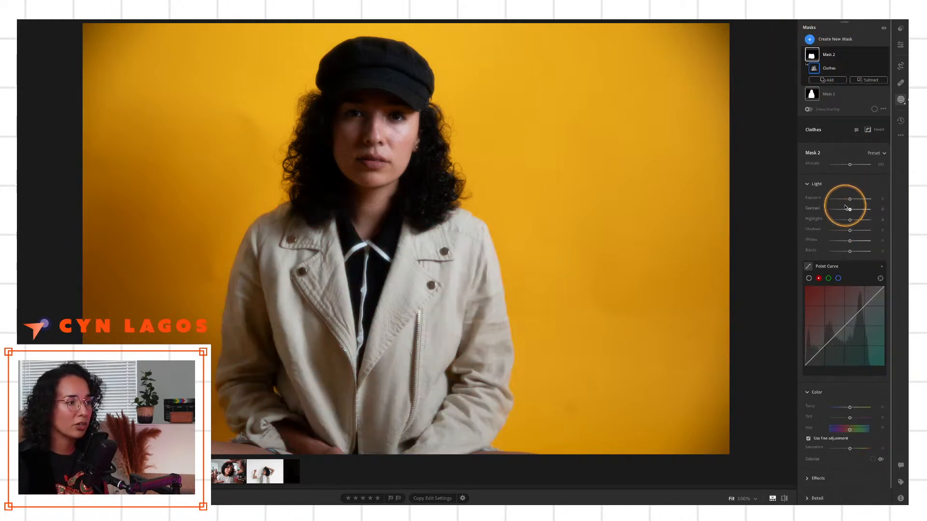
{"action": "mouse_move", "coordinate": [850, 198]}
{"action": "left_mouse_down"}
{"action": "mouse_move", "coordinate": [865, 198]}
{"action": "mouse_move", "coordinate": [853, 199]}
{"action": "left_mouse_up"}
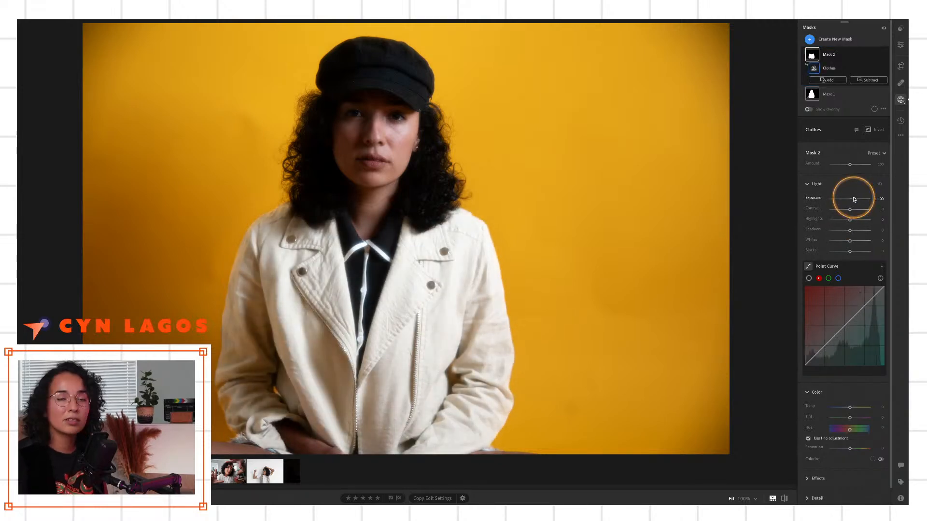
{"action": "double_click", "coordinate": [854, 199]}
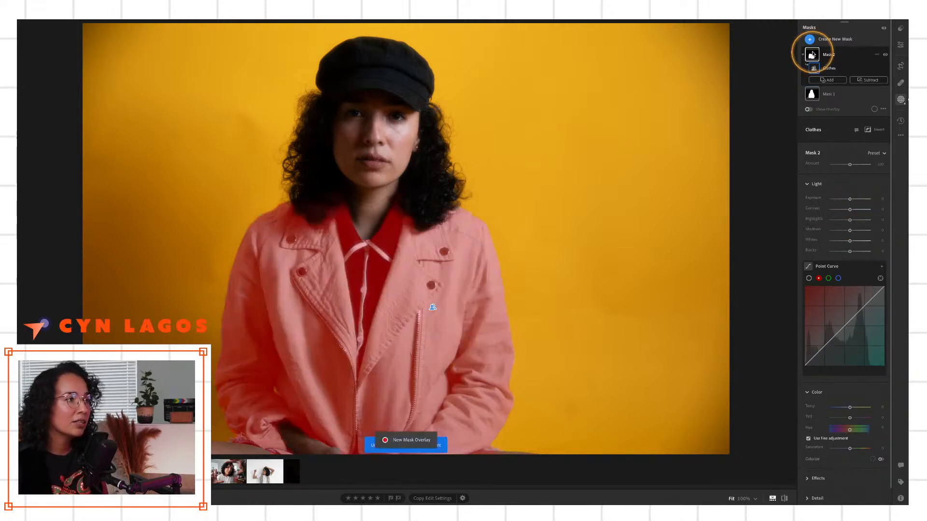
Delete the Clothes component from Mask 1 so the mask contains only the subject.
{"action": "scroll", "coordinate": [819, 56], "scroll_direction": "down", "scroll_amount": 1}
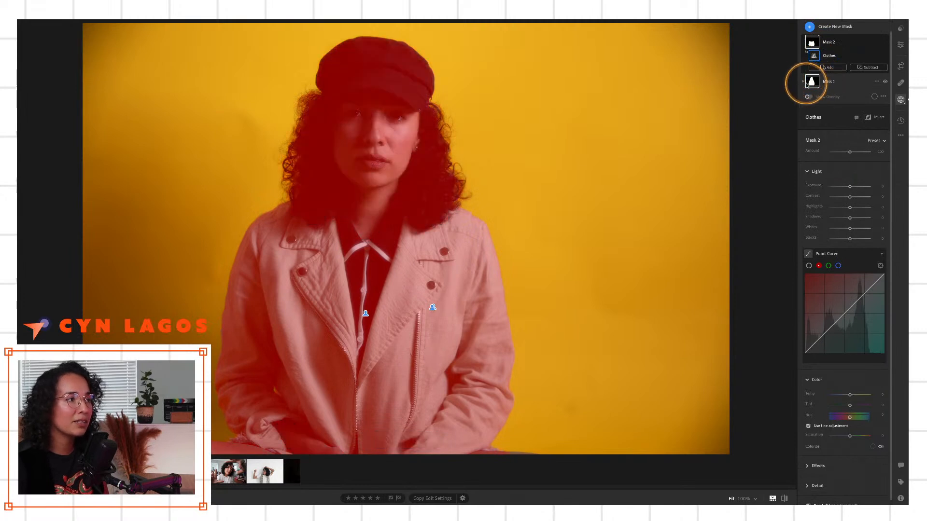
{"action": "left_click", "coordinate": [812, 81]}
{"action": "left_click", "coordinate": [833, 88]}
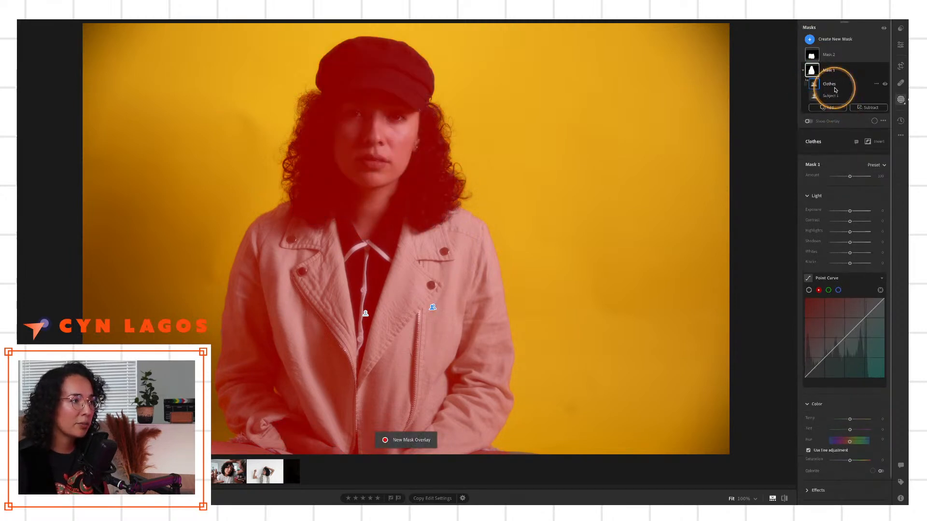
{"action": "key", "text": "Delete"}
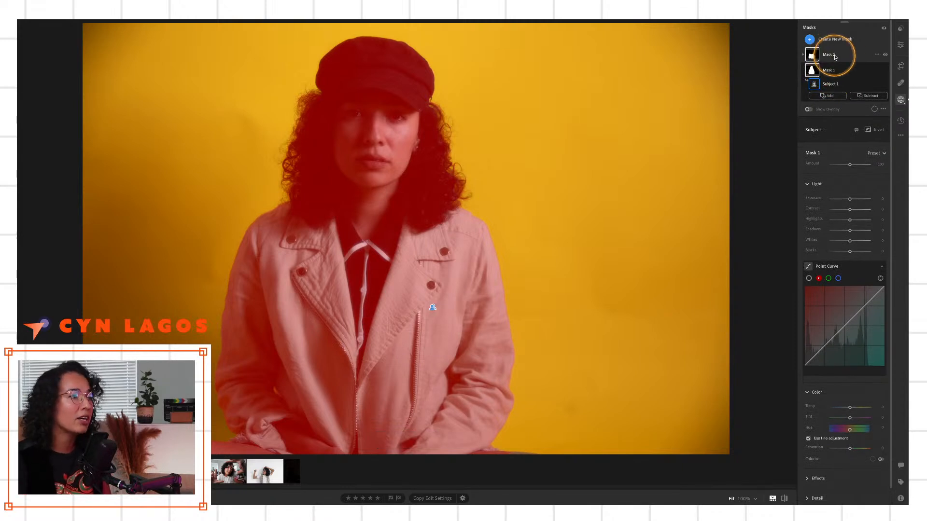
Compare the overlays of the clothes mask, Mask 2, and the subject mask, Mask 1, on the portrait.
{"action": "left_click", "coordinate": [812, 71]}
{"action": "left_click", "coordinate": [812, 72]}
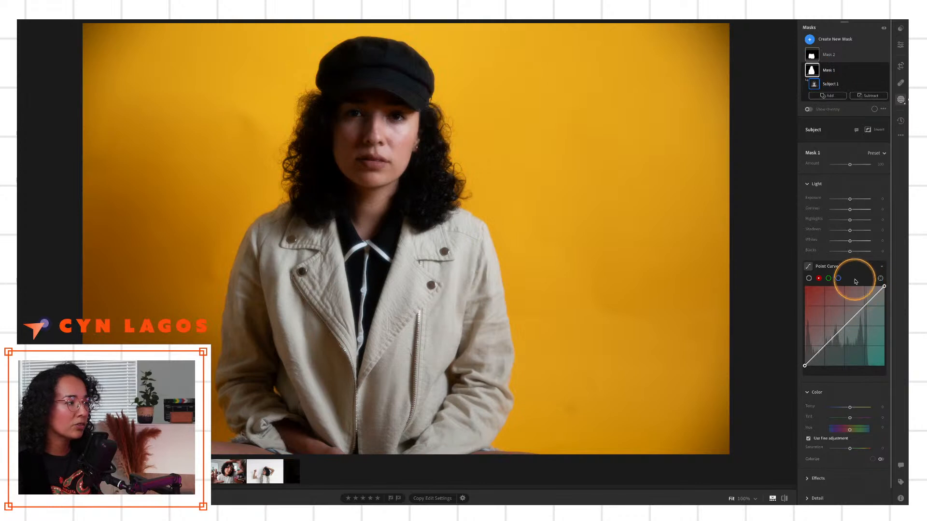
{"action": "key", "text": "o"}
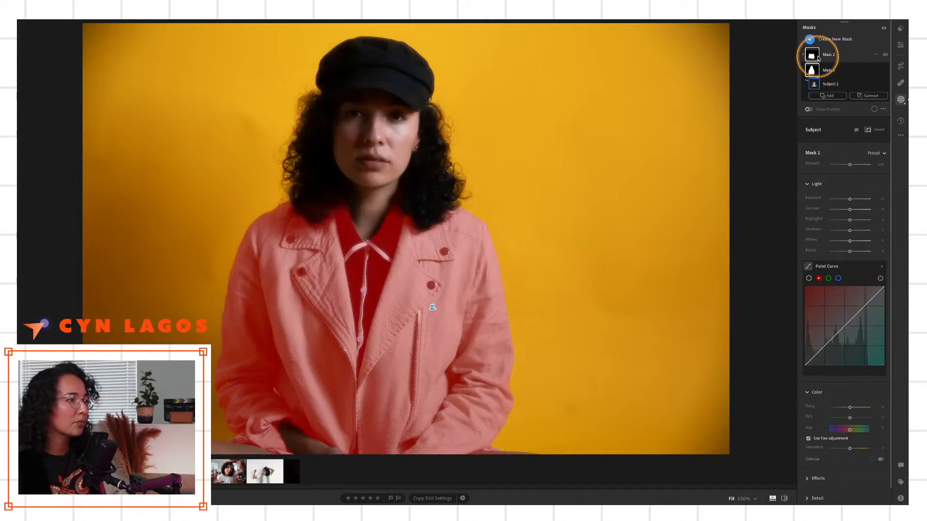
{"action": "left_click", "coordinate": [813, 71]}
{"action": "left_click", "coordinate": [813, 71]}
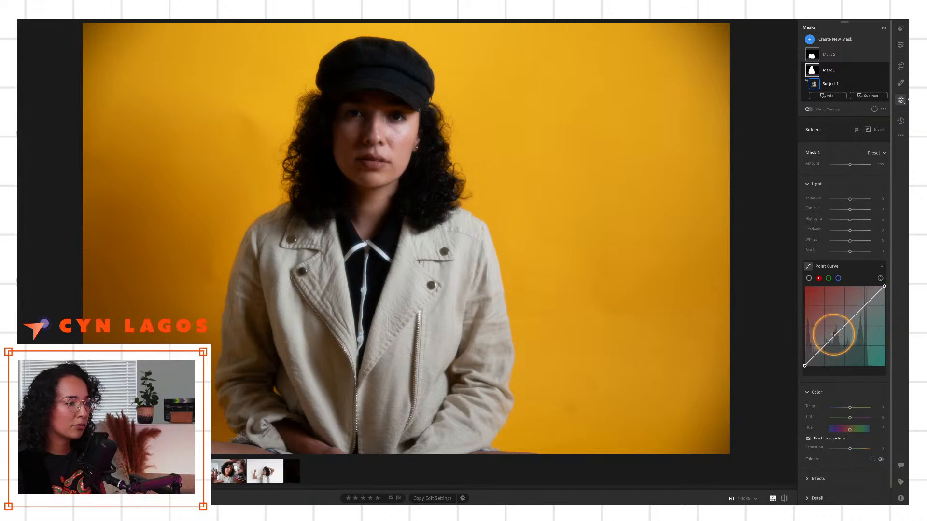
Adjust the lower part of the red channel's point curve for the subject mask and collapse the curve.
{"action": "key", "text": "alt"}
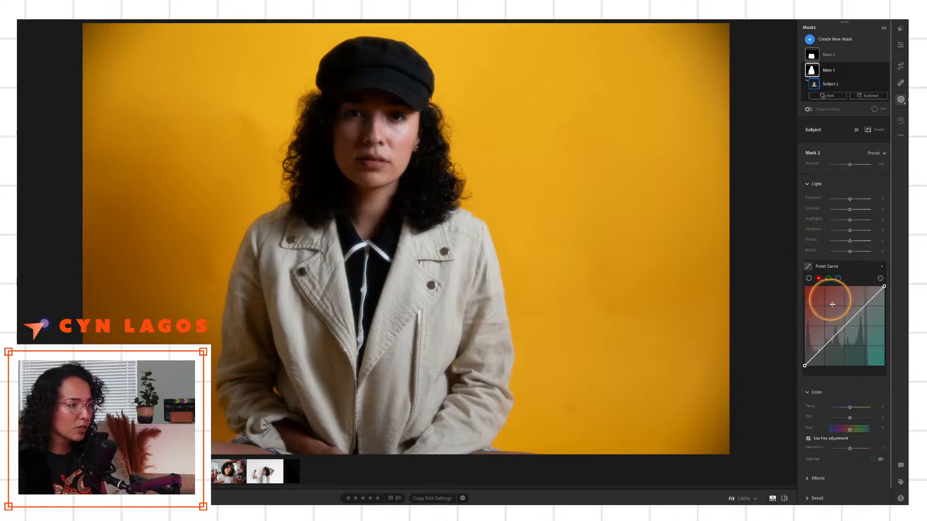
{"action": "mouse_move", "coordinate": [832, 338]}
{"action": "left_mouse_down"}
{"action": "mouse_move", "coordinate": [857, 312]}
{"action": "mouse_move", "coordinate": [837, 307]}
{"action": "mouse_move", "coordinate": [832, 338]}
{"action": "left_mouse_up"}
{"action": "left_click", "coordinate": [834, 266]}
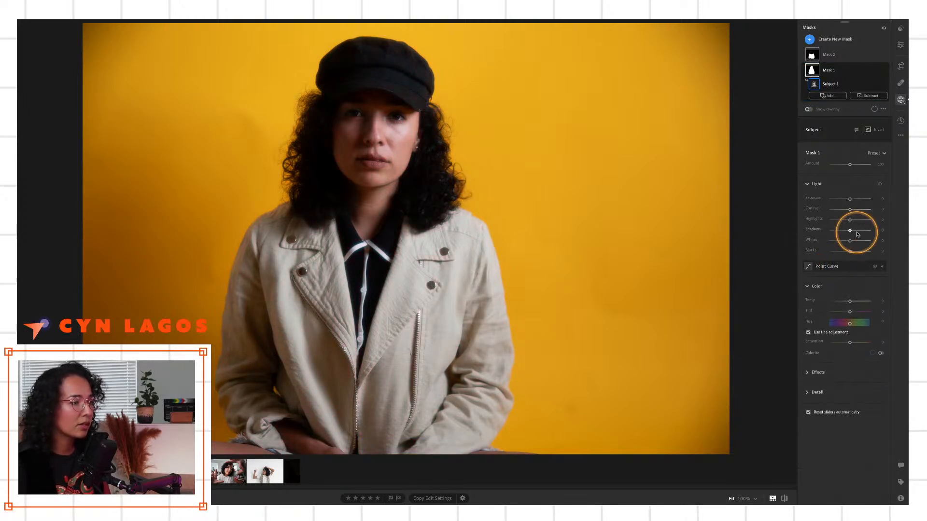
Adjust the light and warmth of the subject mask with Shadows +17, a raised Contrast and Temp +17.
{"action": "left_click_drag", "start_coordinate": [850, 231], "coordinate": [853, 230]}
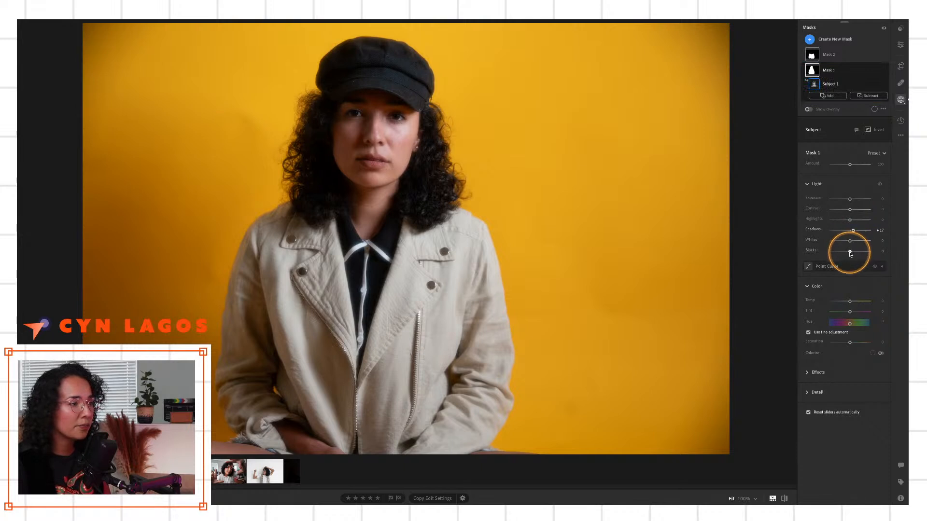
{"action": "left_click_drag", "start_coordinate": [849, 252], "coordinate": [853, 252]}
{"action": "key", "text": "ctrl+z"}
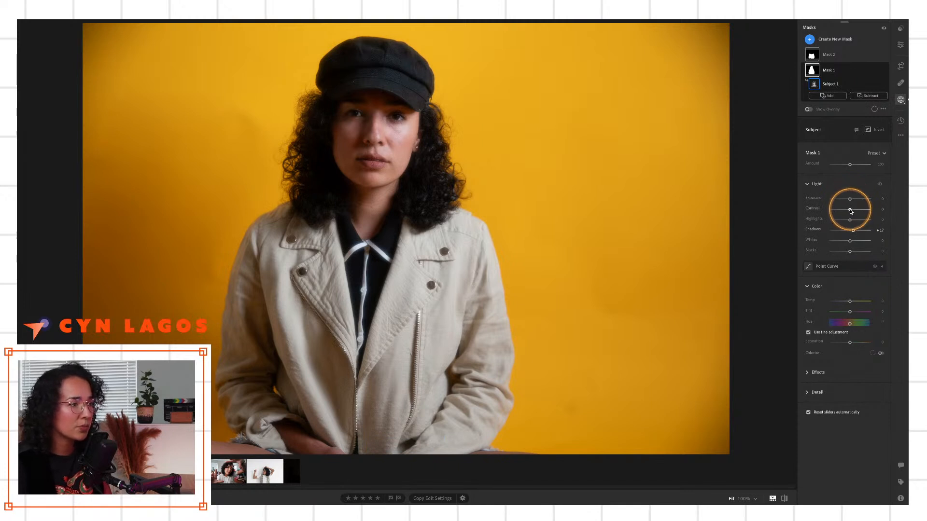
{"action": "left_click_drag", "start_coordinate": [850, 211], "coordinate": [856, 211]}
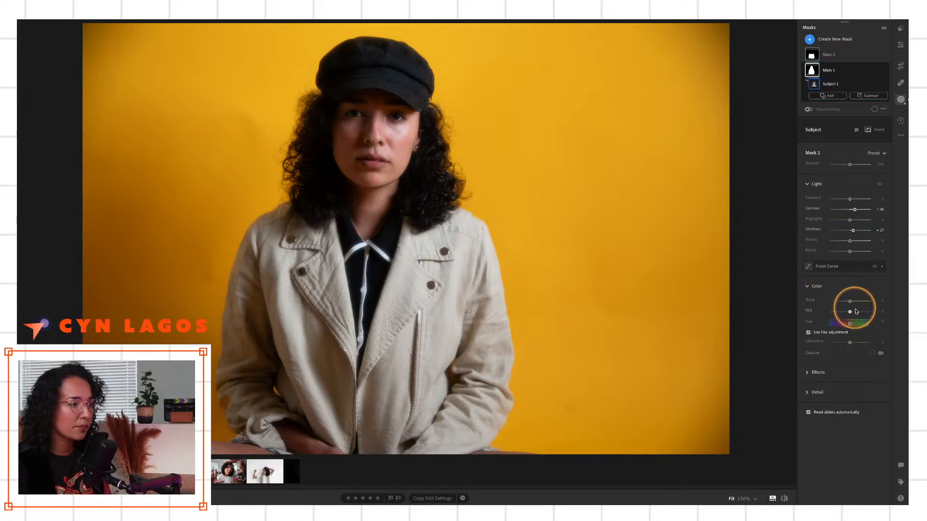
{"action": "left_click_drag", "start_coordinate": [850, 304], "coordinate": [851, 302]}
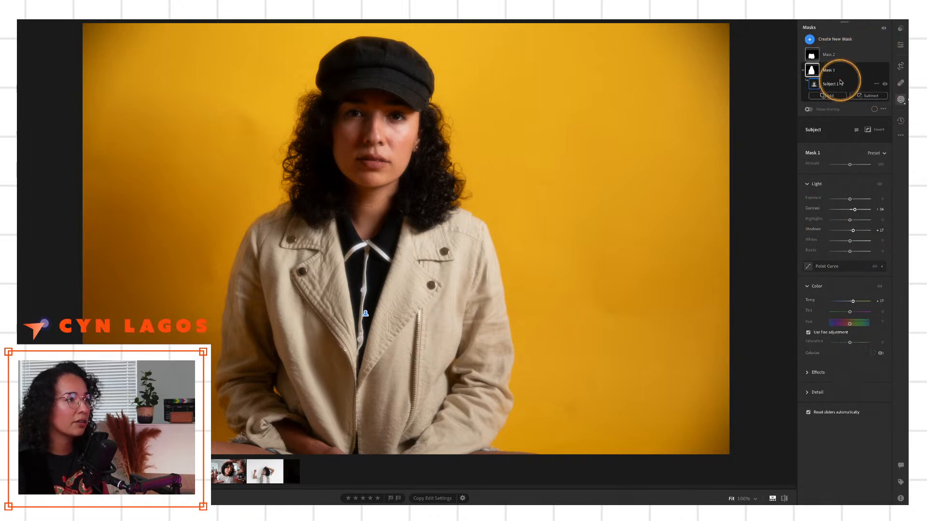
Return to the global edits and tint the photo's shadows yellow-green with the Color Grading wheel.
{"action": "left_click", "coordinate": [900, 45]}
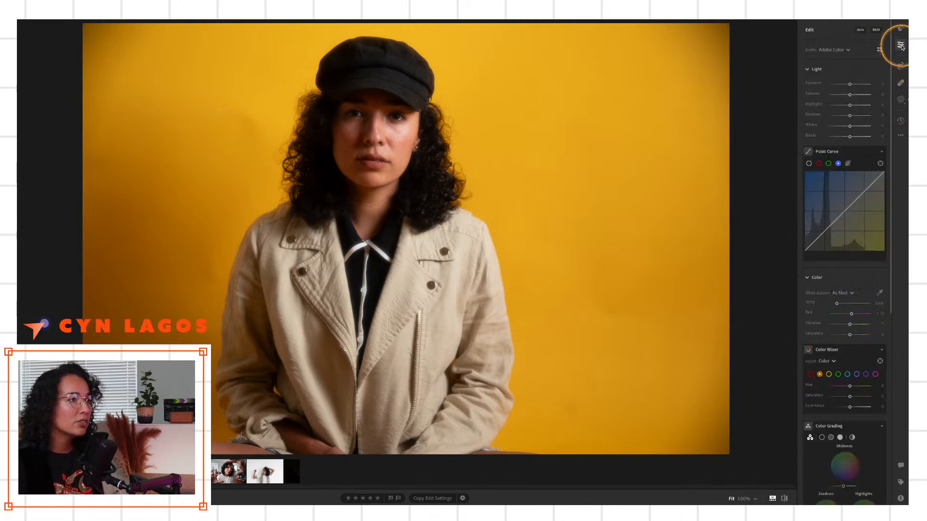
{"action": "scroll", "coordinate": [837, 338], "scroll_direction": "down", "scroll_amount": 4}
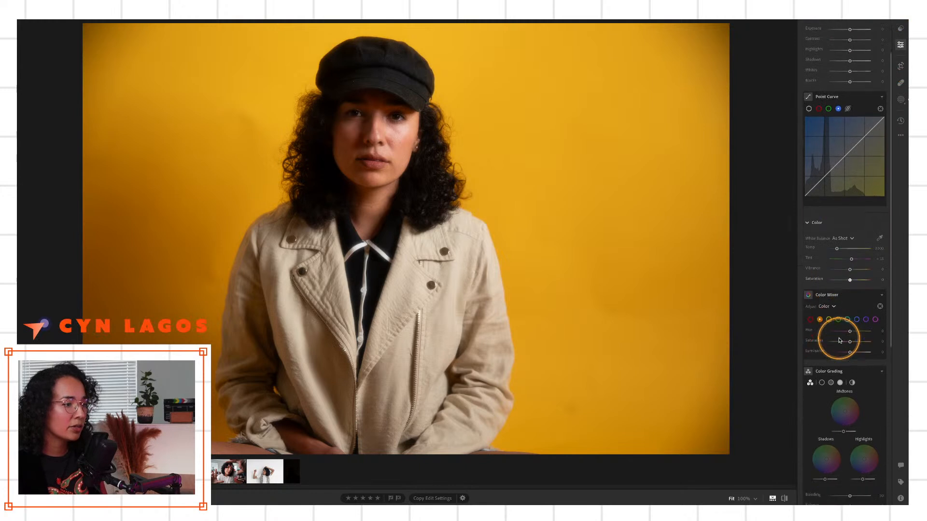
{"action": "scroll", "coordinate": [845, 203], "scroll_direction": "down", "scroll_amount": 7}
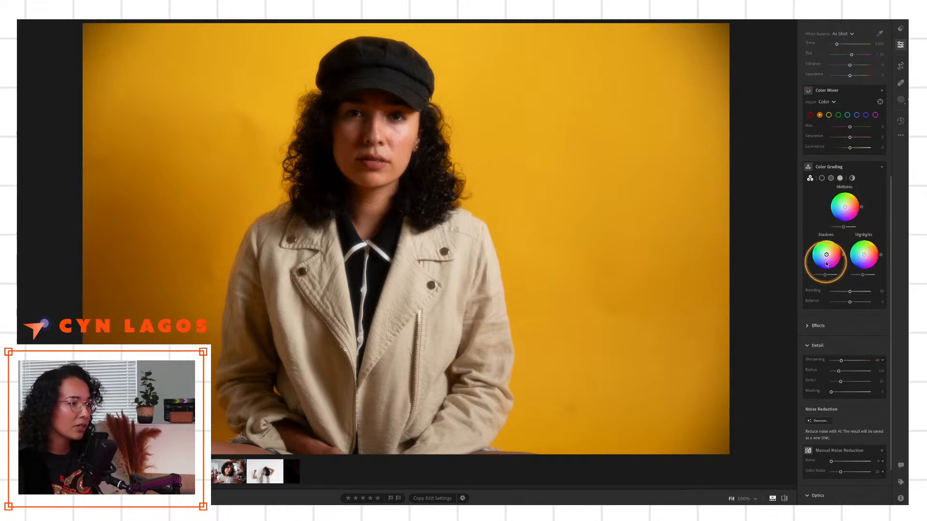
{"action": "left_click_drag", "start_coordinate": [826, 254], "coordinate": [827, 251]}
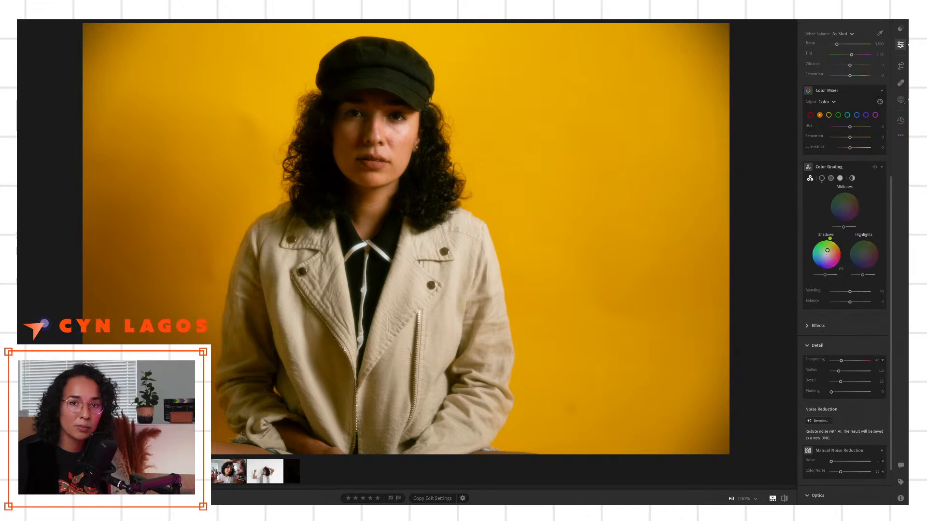
{"action": "key", "text": "alt"}
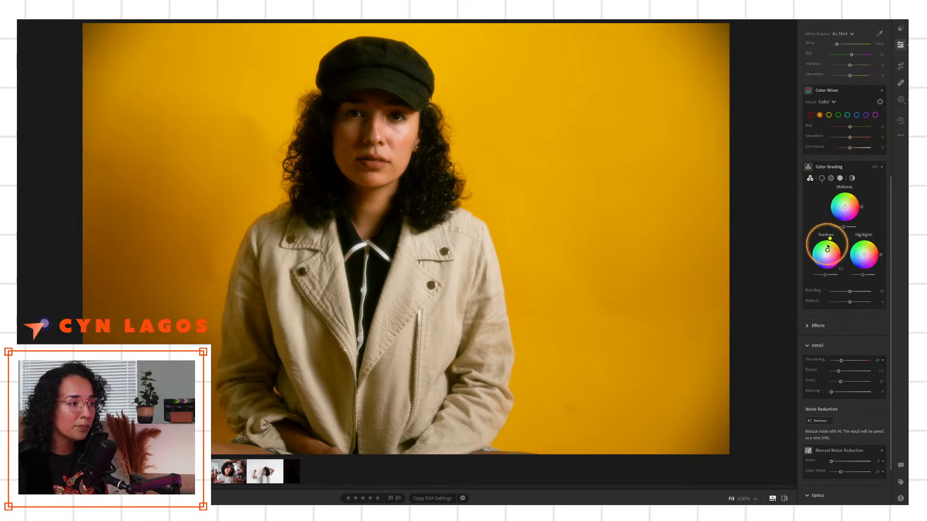
{"action": "left_click_drag", "start_coordinate": [826, 254], "coordinate": [826, 244]}
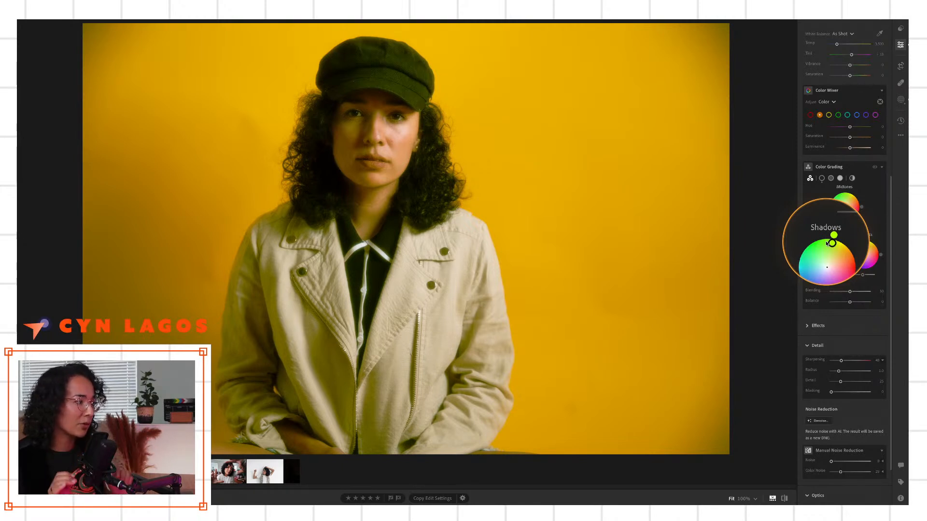
{"action": "left_click_drag", "start_coordinate": [828, 243], "coordinate": [832, 251]}
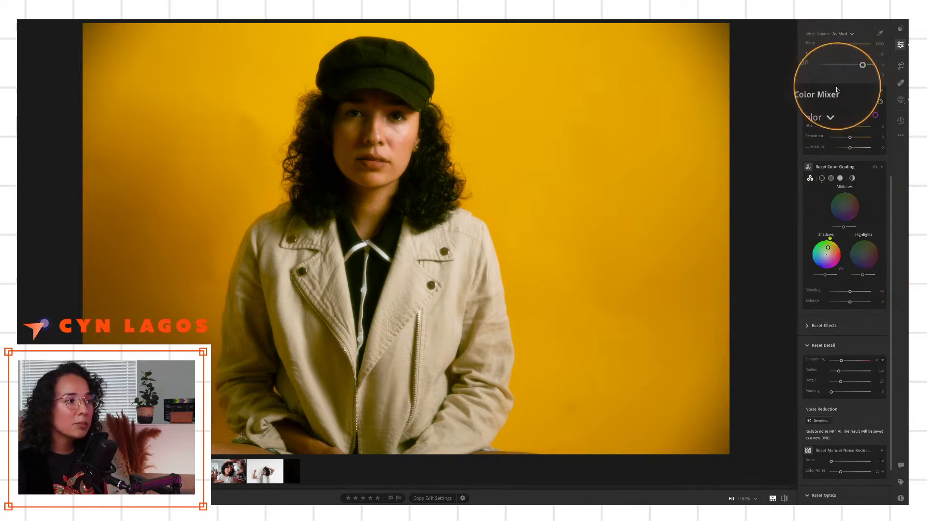
Activate the Color Mixer's targeted adjustment tool in Hue mode and review its Saturation and Luminance options.
{"action": "left_click", "coordinate": [880, 101]}
{"action": "key", "text": "alt"}
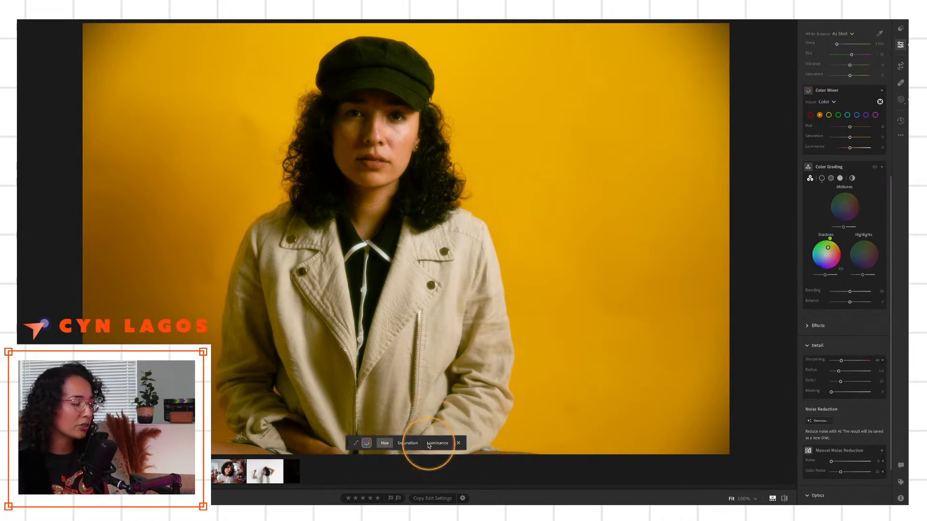
{"action": "key", "text": "alt"}
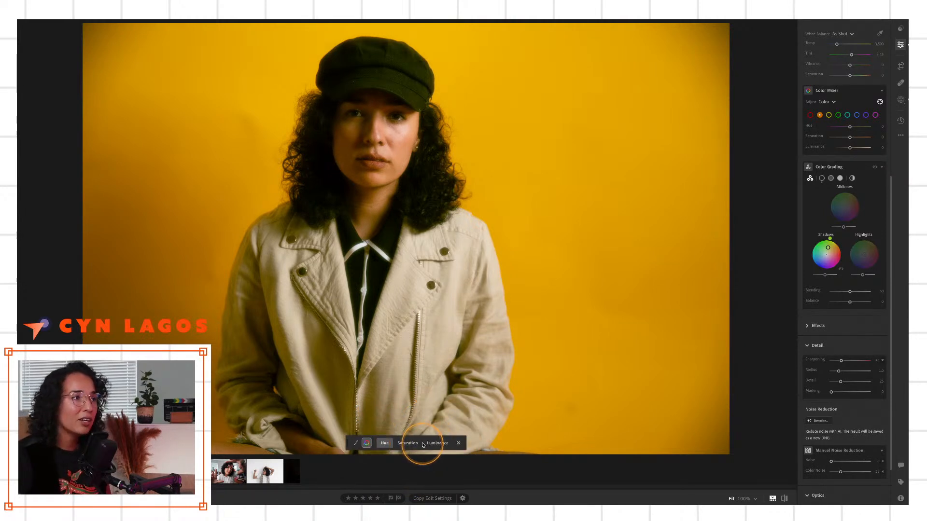
Expand the photographer's own collection in the personal presets and preview presets such as Cowboy Vibes on the portrait.
{"action": "left_click", "coordinate": [901, 29]}
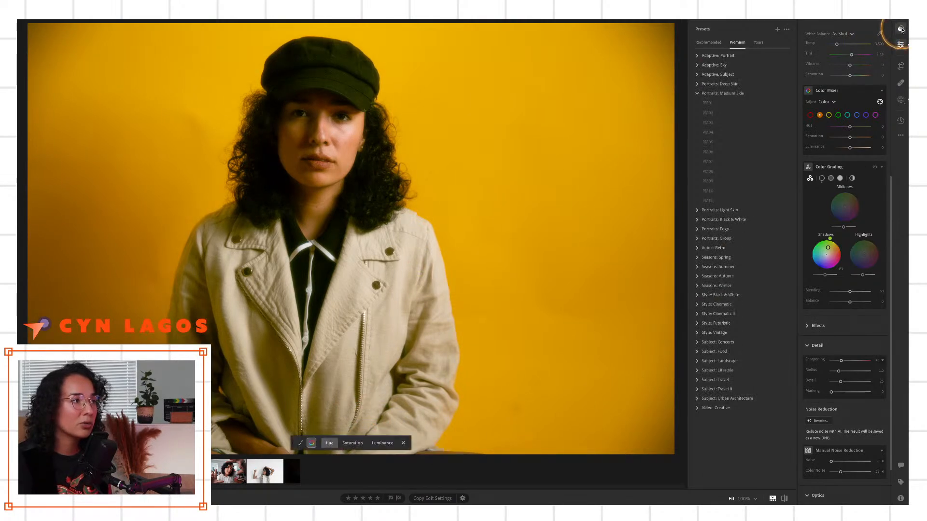
{"action": "left_click", "coordinate": [758, 43]}
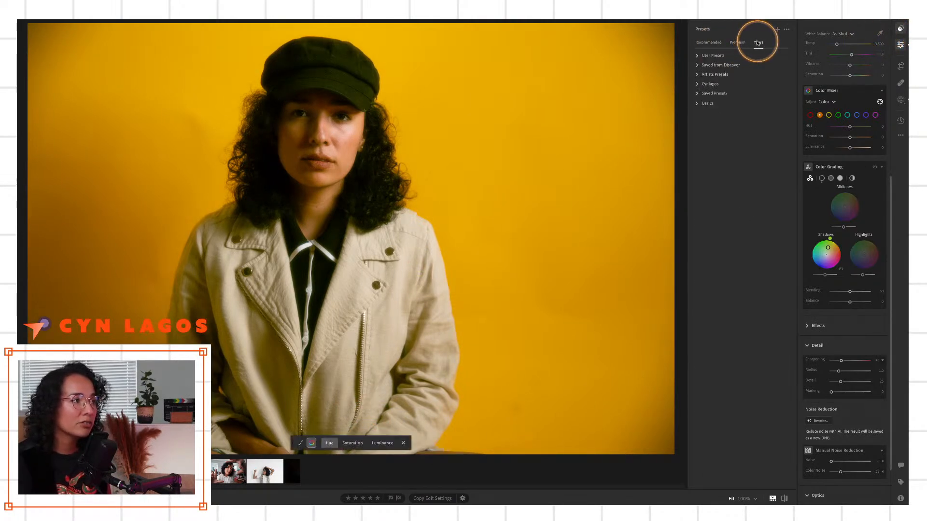
{"action": "left_click", "coordinate": [699, 84]}
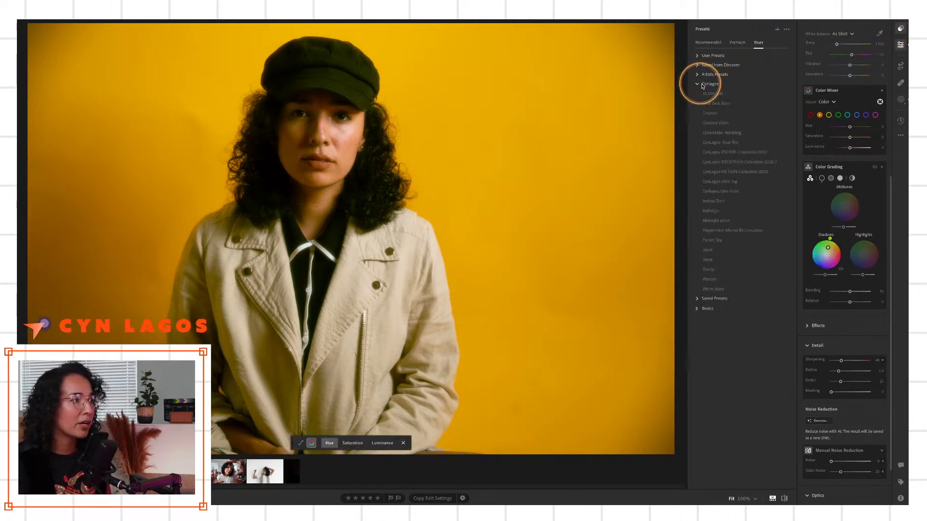
{"action": "left_click", "coordinate": [713, 111]}
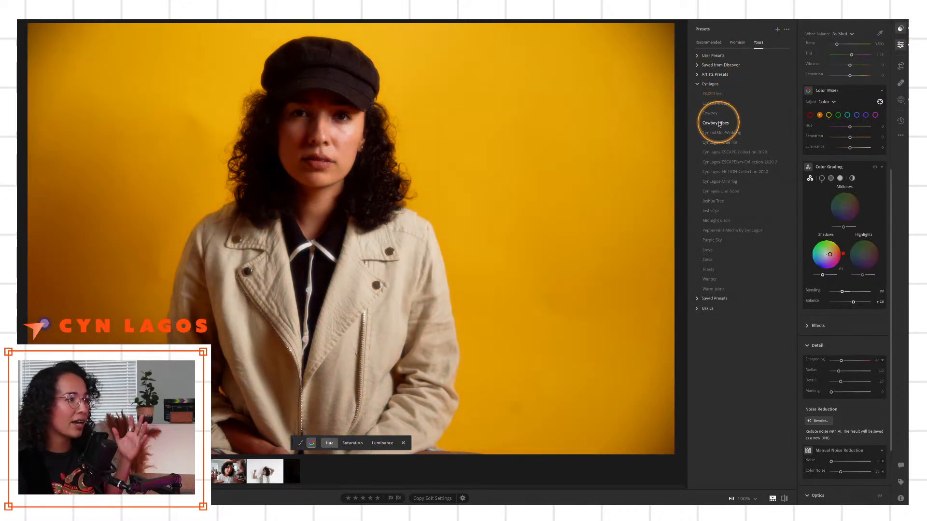
Preview several presets from the personal collection on the portrait, including 35,000 feet and Cowboy.
{"action": "left_click", "coordinate": [721, 133]}
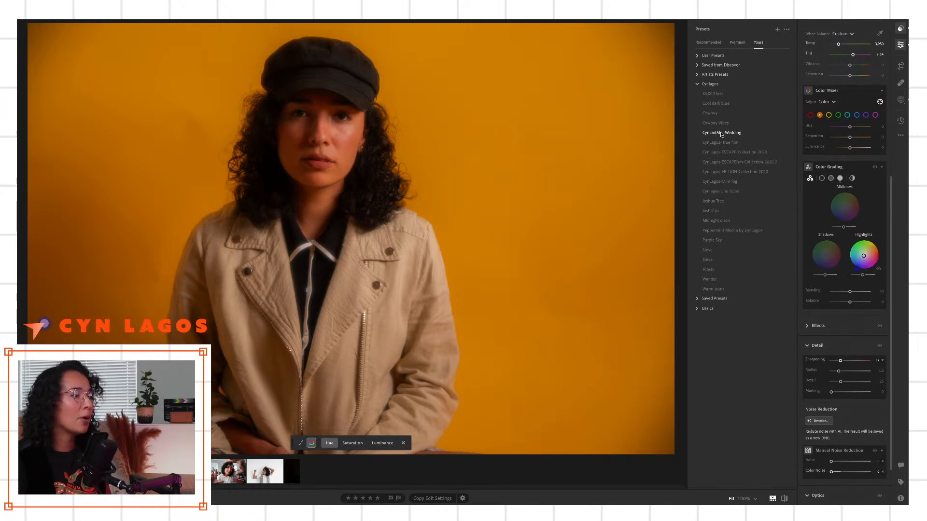
{"action": "left_click", "coordinate": [709, 94]}
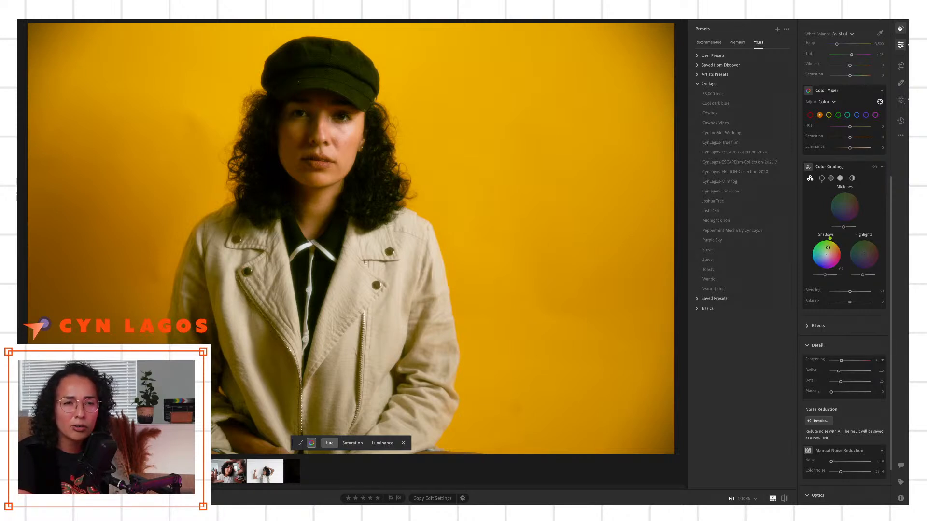
{"action": "left_click", "coordinate": [729, 191]}
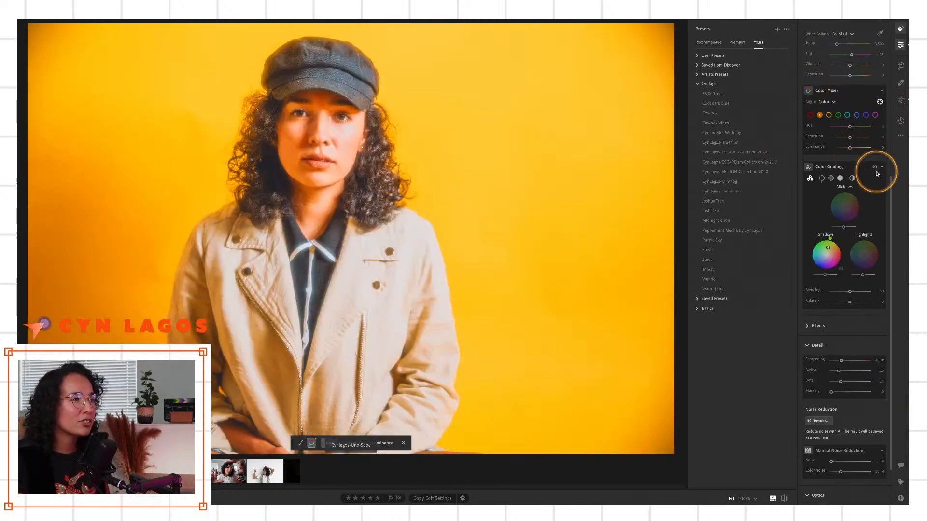
{"action": "left_click", "coordinate": [709, 113]}
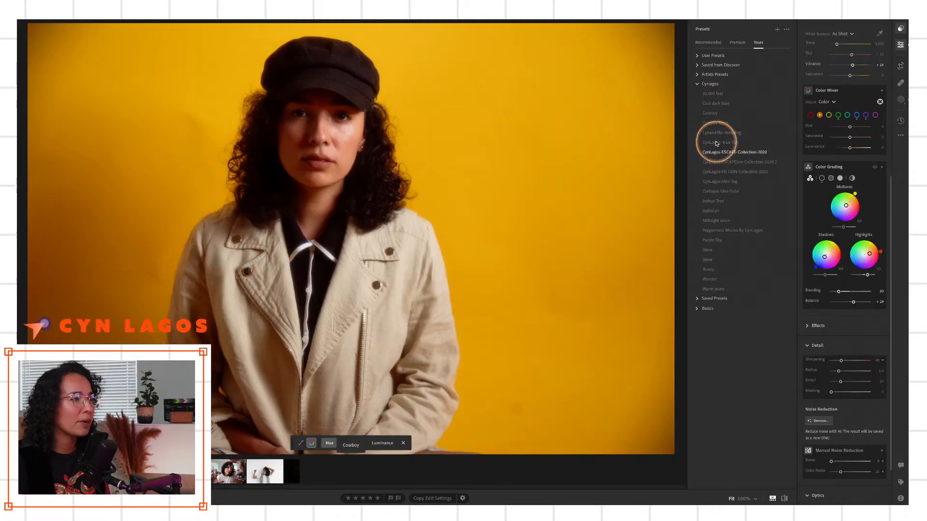
Try the true film preset on the portrait, undo it and collapse the personal preset collection.
{"action": "left_click", "coordinate": [718, 142]}
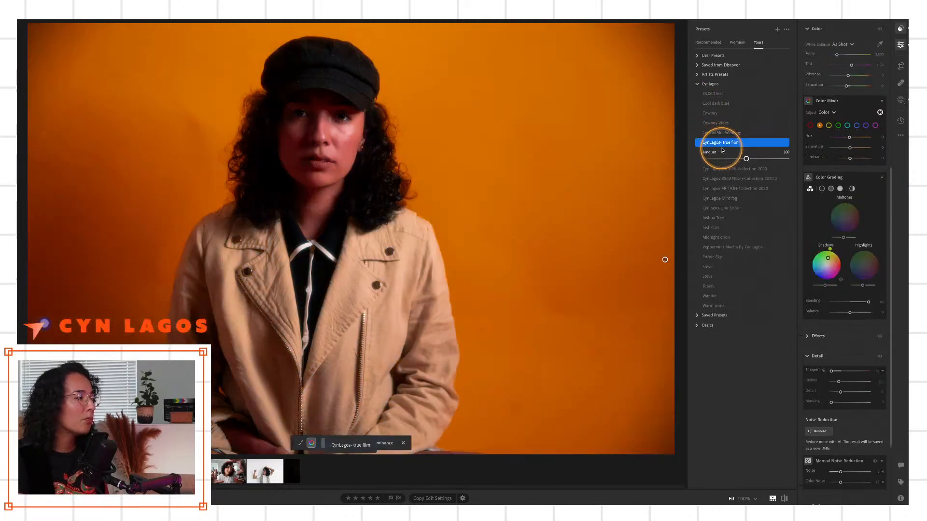
{"action": "key", "text": "super+z"}
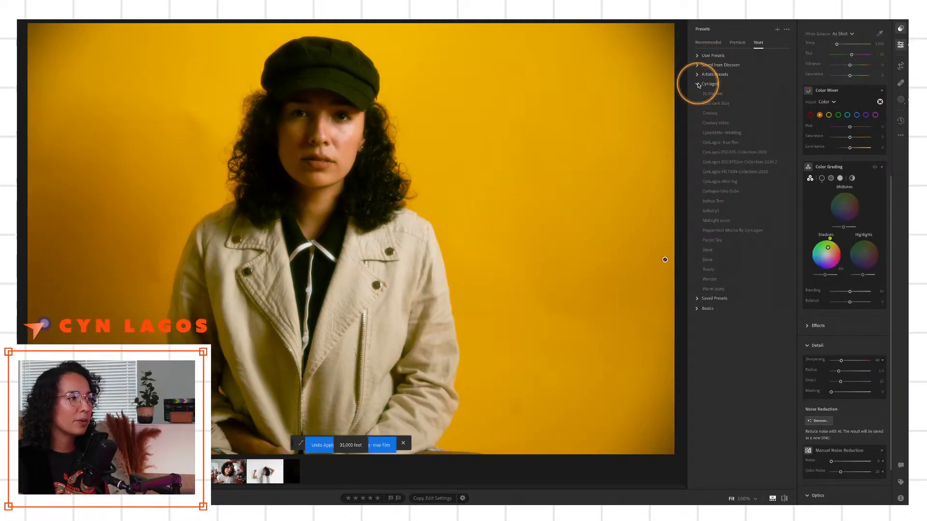
{"action": "left_click", "coordinate": [697, 84]}
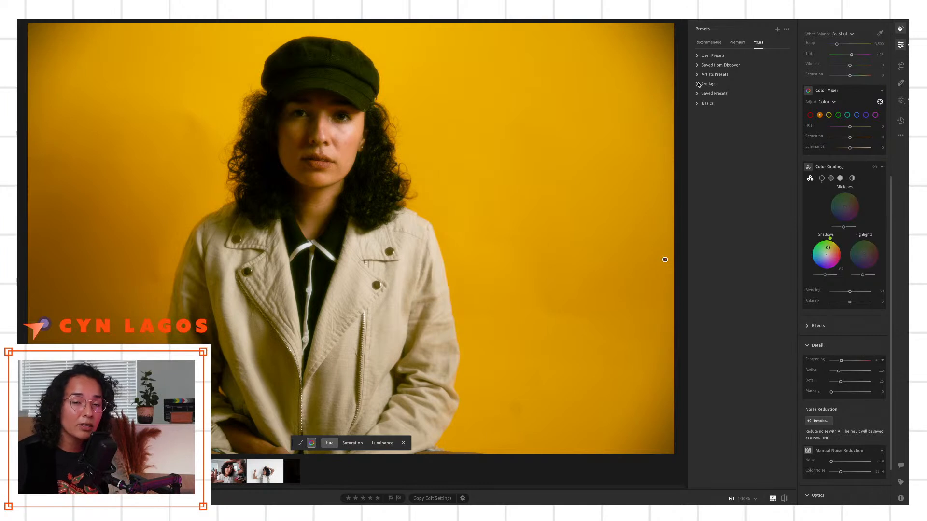
Compare the yellow color-graded portrait with its black-and-white version.
{"action": "key", "text": "alt"}
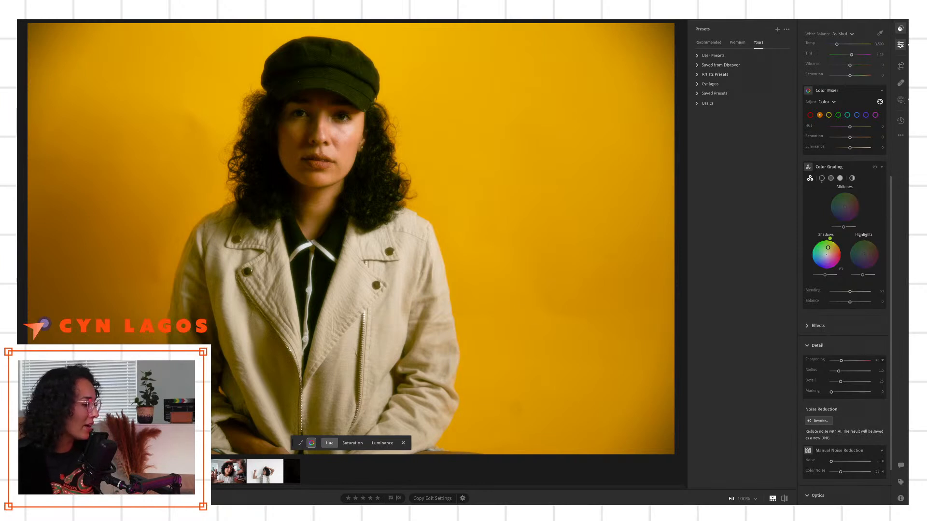
{"action": "key", "text": "v"}
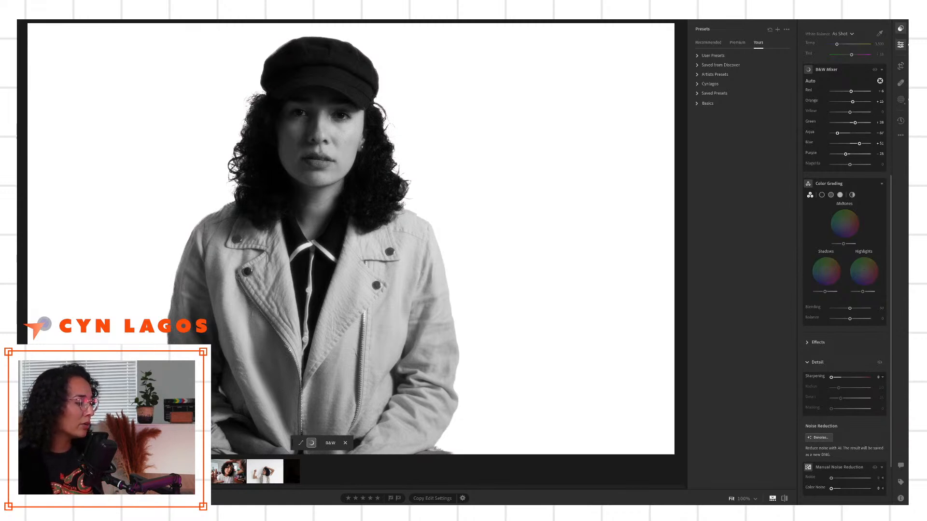
{"action": "key", "text": "v"}
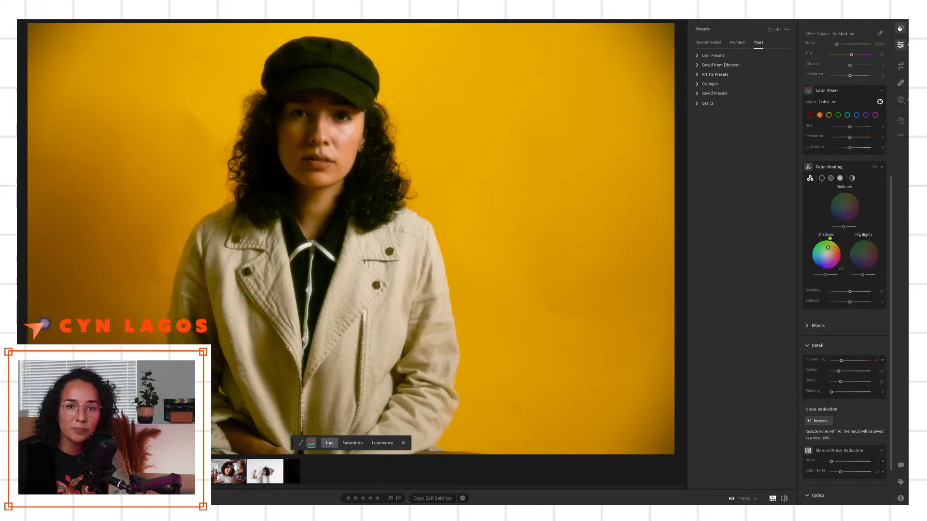
Review the export and share options for the yellow portrait, including JPG (Large), and close them.
{"action": "left_click", "coordinate": [867, 20]}
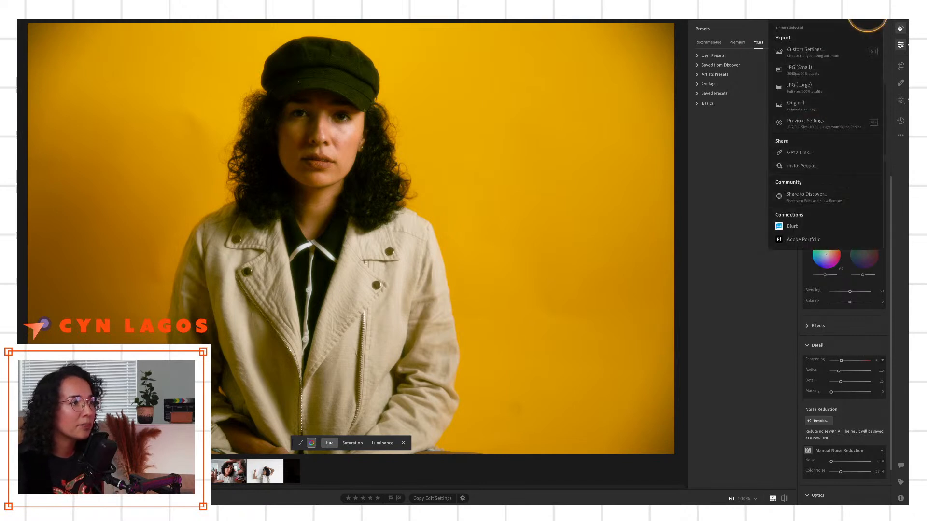
{"action": "key", "text": "alt"}
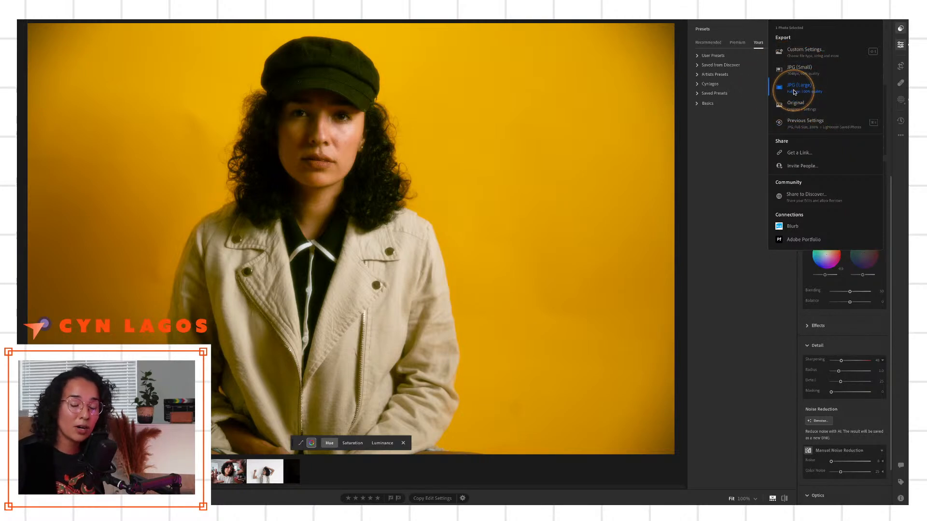
{"action": "left_click", "coordinate": [193, 472]}
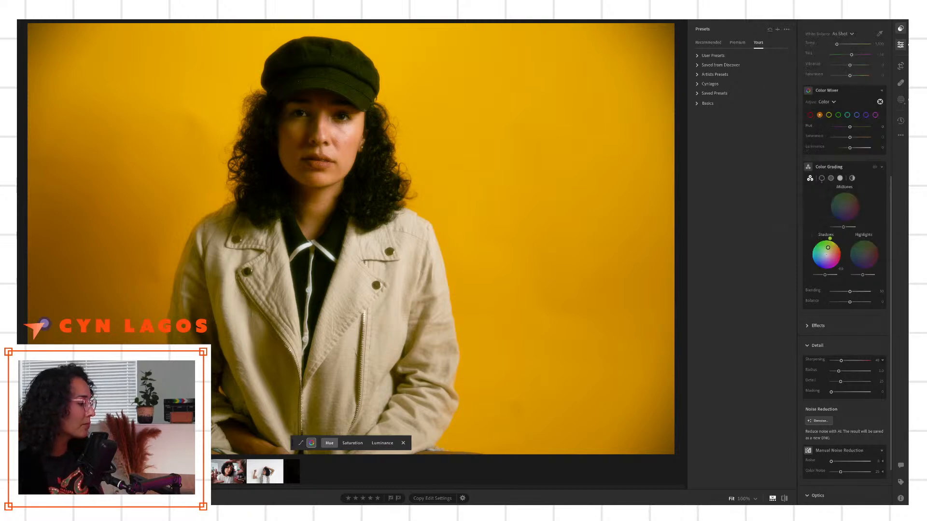
Select the black-and-white version of the portrait and open it for editing in Photoshop.
{"action": "left_click", "coordinate": [193, 472]}
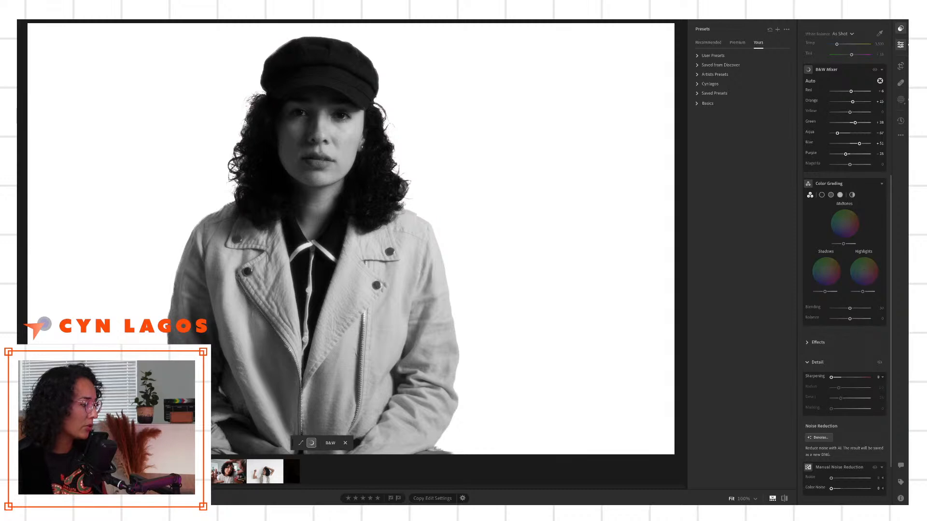
{"action": "right_click", "coordinate": [110, 471]}
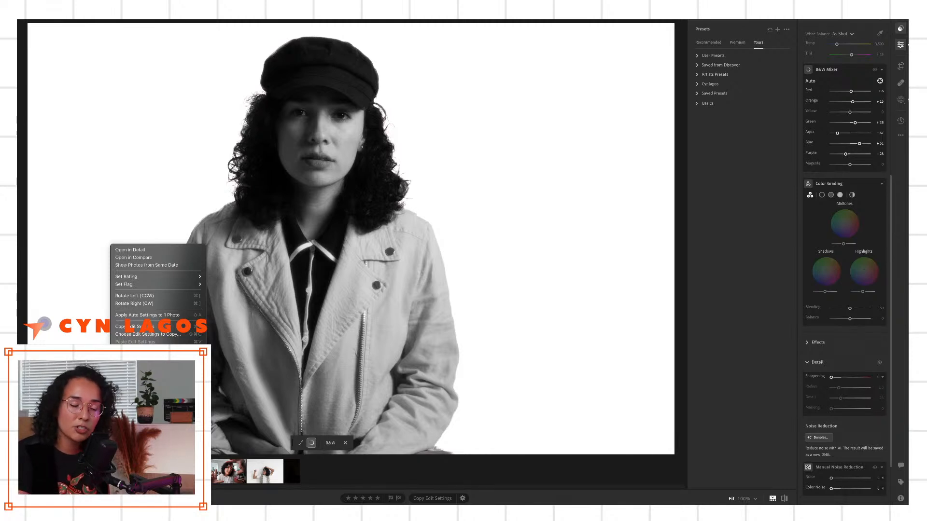
{"action": "key", "text": "Escape"}
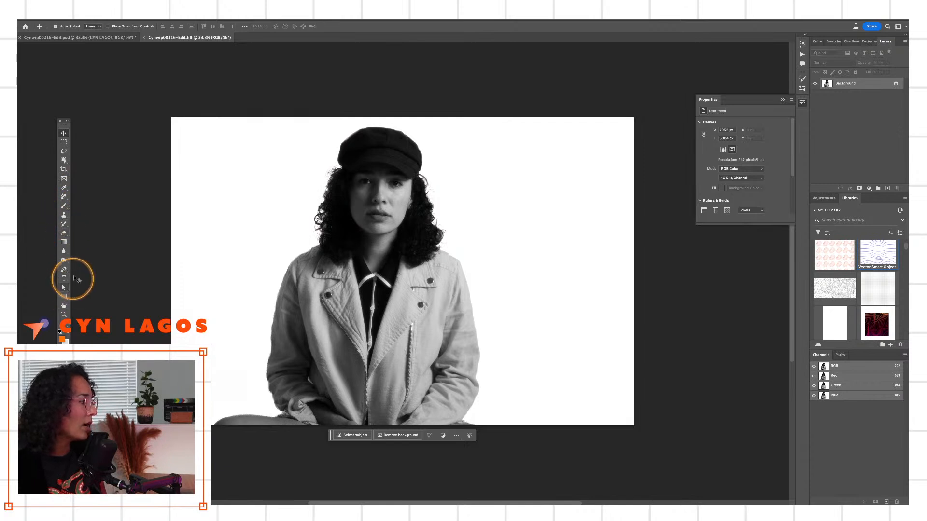
Try a thin orange brush stroke across the subject's face and undo it.
{"action": "left_click", "coordinate": [63, 206]}
{"action": "left_click_drag", "start_coordinate": [239, 183], "coordinate": [274, 172]}
{"action": "left_click_drag", "start_coordinate": [540, 217], "coordinate": [596, 215]}
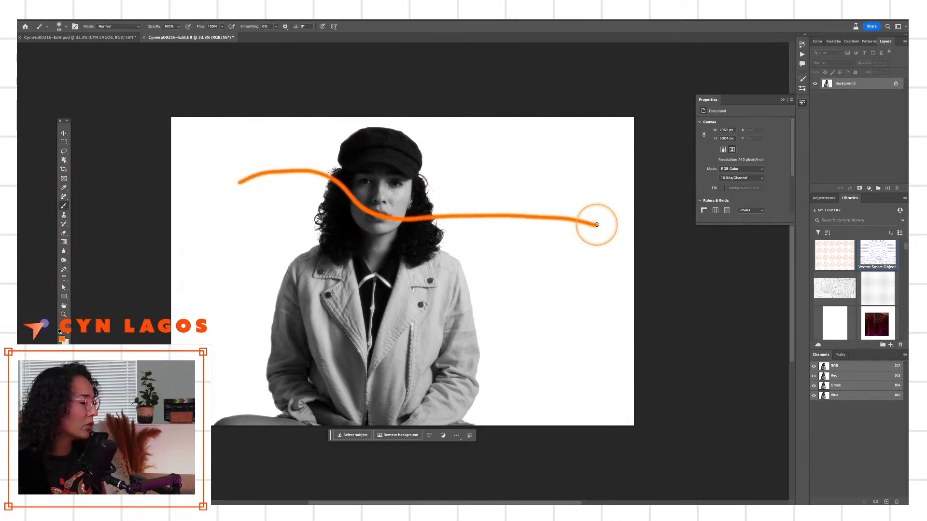
{"action": "key", "text": "super+z"}
Paint a wide, soft orange zigzag across the subject's jacket with an enlarged brush and save the document.
{"action": "key", "text": "bracketright"}
{"action": "key", "text": "bracketright"}
{"action": "key", "text": "bracketright"}
{"action": "key", "text": "bracketright"}
{"action": "key", "text": "bracketright"}
{"action": "key", "text": "bracketright"}
{"action": "key", "text": "bracketright"}
{"action": "key", "text": "bracketright"}
{"action": "key", "text": "bracketright"}
{"action": "key", "text": "bracketright"}
{"action": "key", "text": "bracketright"}
{"action": "left_click", "coordinate": [265, 319]}
{"action": "mouse_move", "coordinate": [267, 315]}
{"action": "left_mouse_down"}
{"action": "mouse_move", "coordinate": [526, 215]}
{"action": "mouse_move", "coordinate": [525, 223]}
{"action": "left_mouse_up"}
{"action": "key", "text": "super+s"}
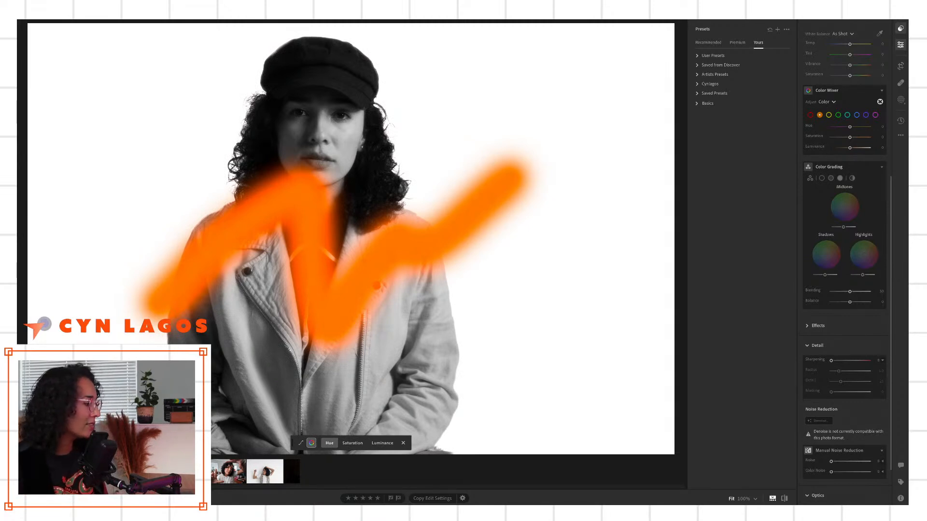
In Lightroom, go back to the unpainted black-and-white version of the portrait and open it in Photoshop.
{"action": "key", "text": "s"}
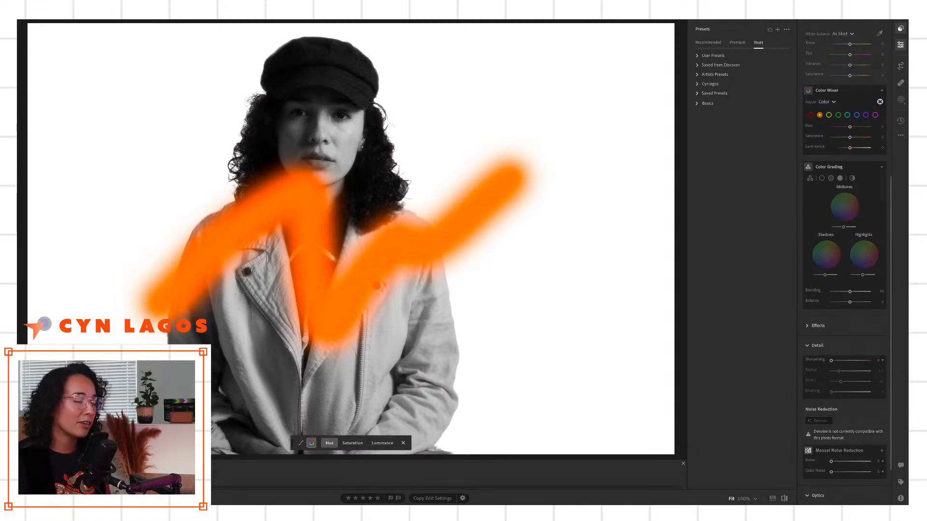
{"action": "key", "text": "Left"}
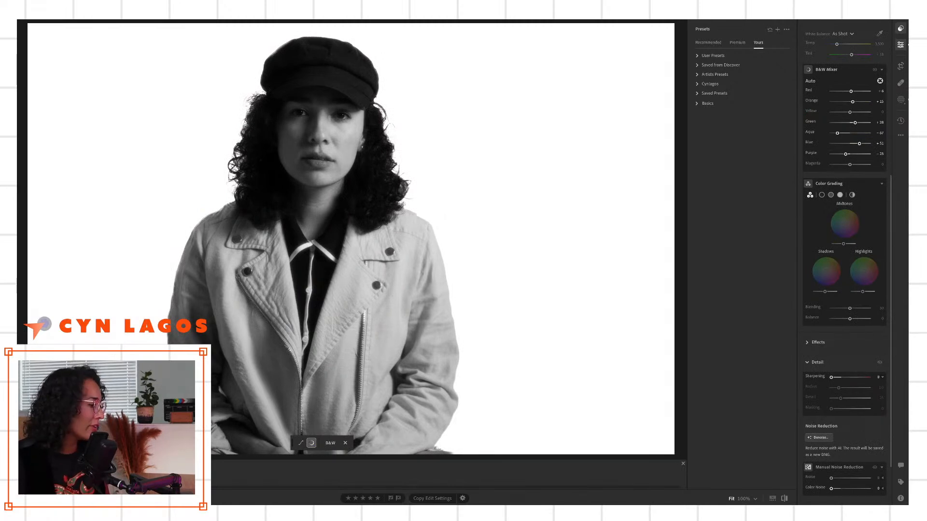
{"action": "right_click", "coordinate": [97, 473]}
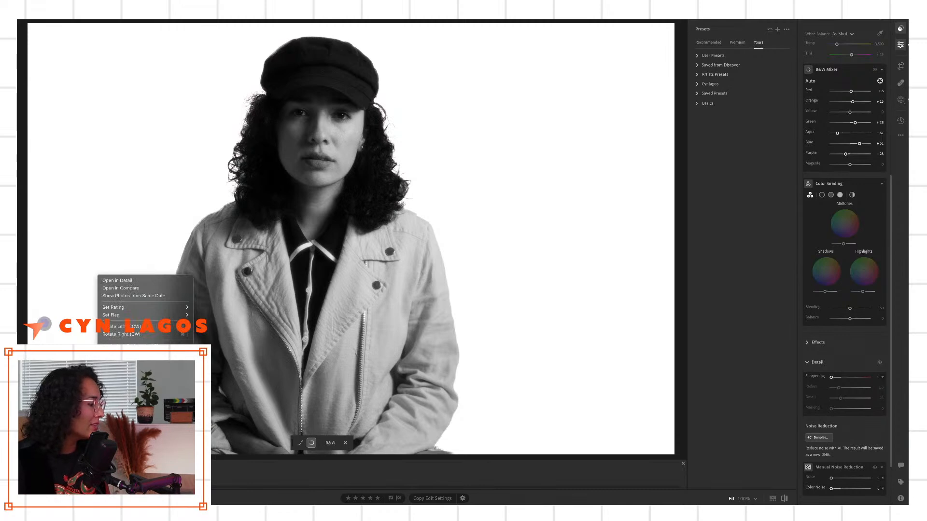
{"action": "left_click", "coordinate": [816, 101]}
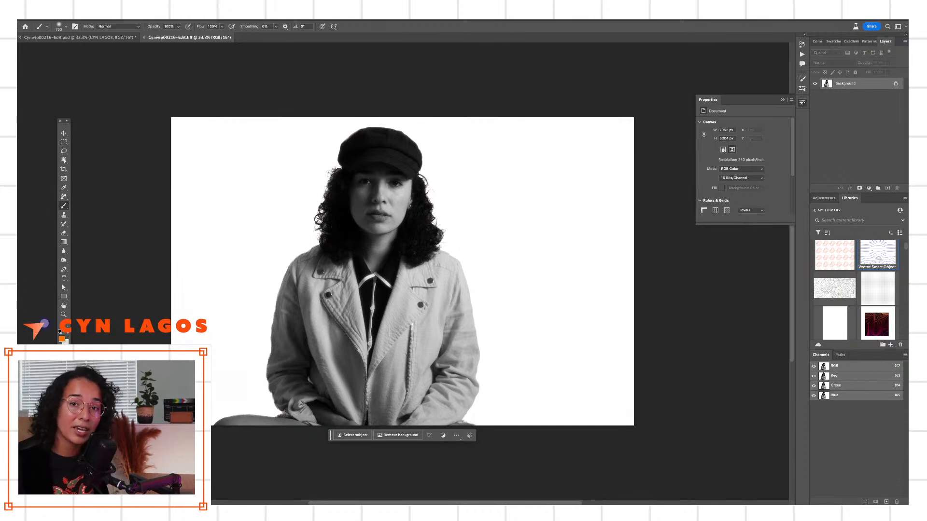
Activate the Move tool, switch from Photoshop to Lightroom and show the yellow color version of the portrait.
{"action": "key", "text": "XF86AudioLowerVolume"}
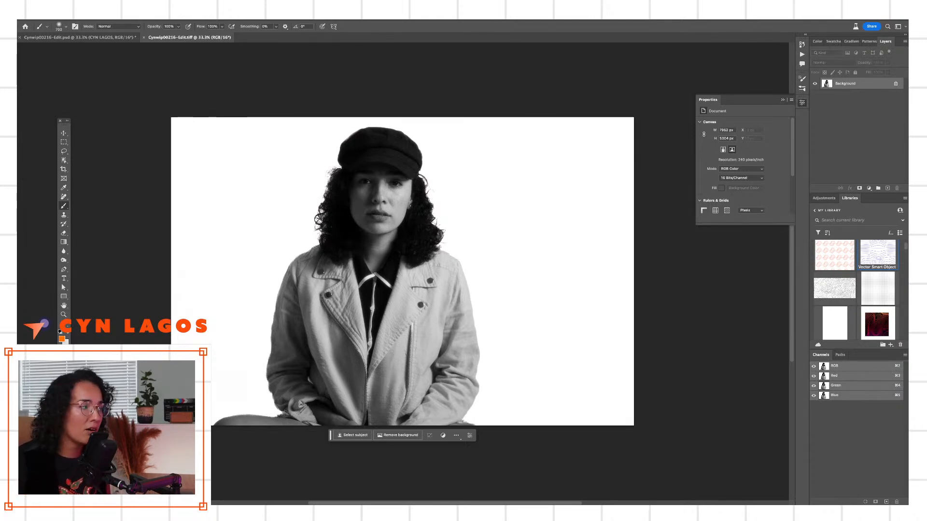
{"action": "key", "text": "v"}
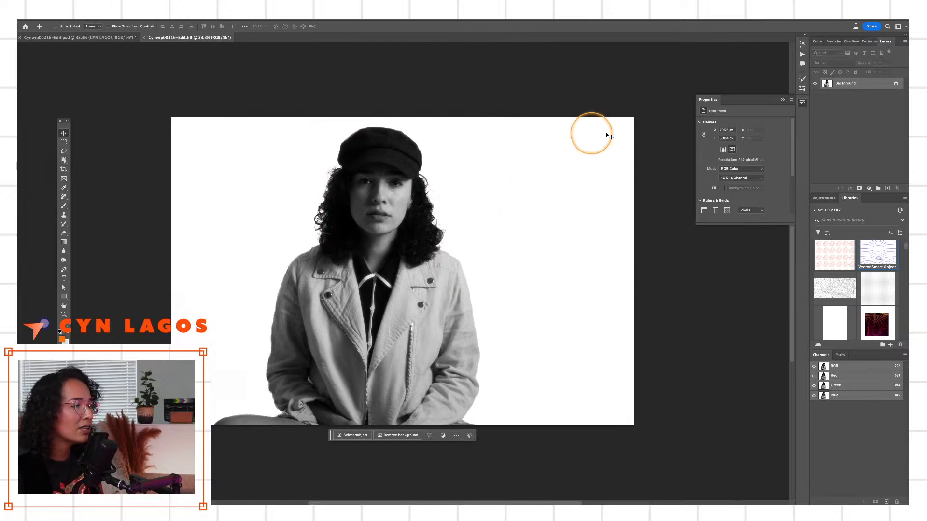
{"action": "key", "text": "super+Tab"}
{"action": "left_click", "coordinate": [500, 246]}
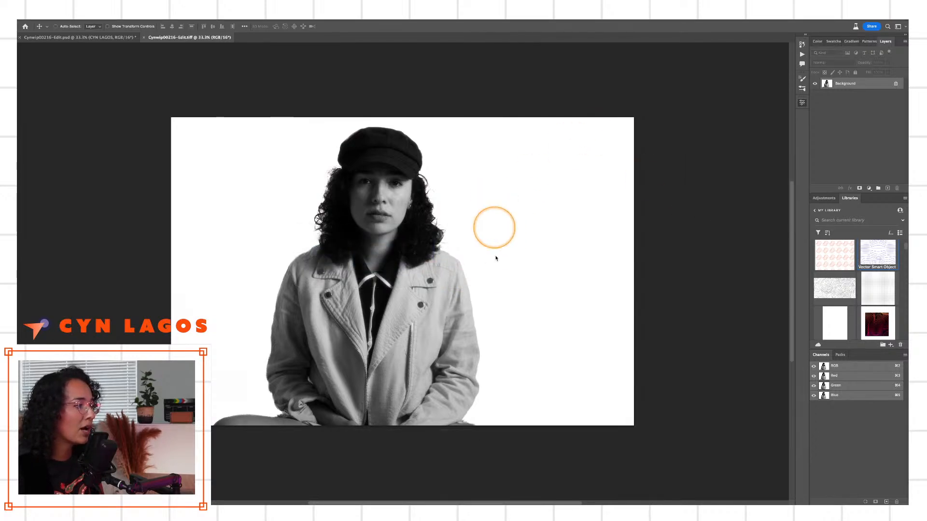
{"action": "key", "text": "super+Tab"}
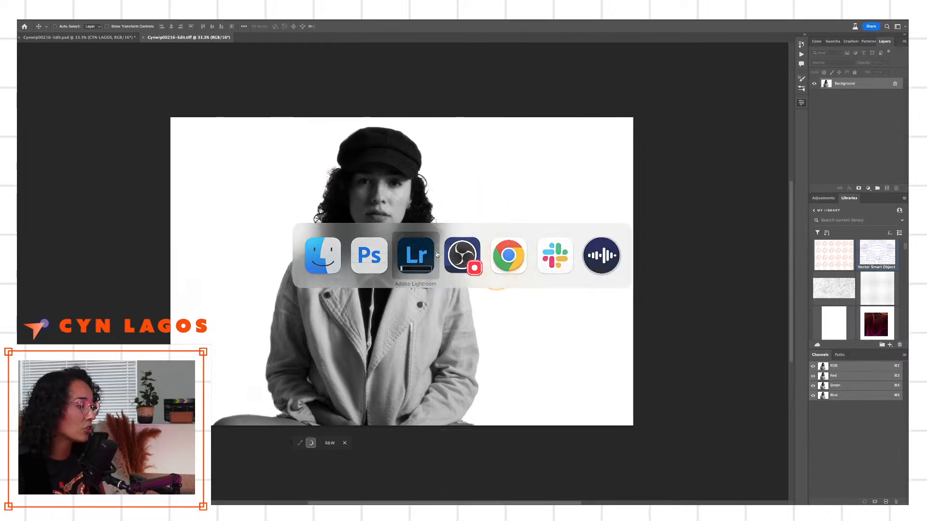
{"action": "left_click", "coordinate": [415, 252]}
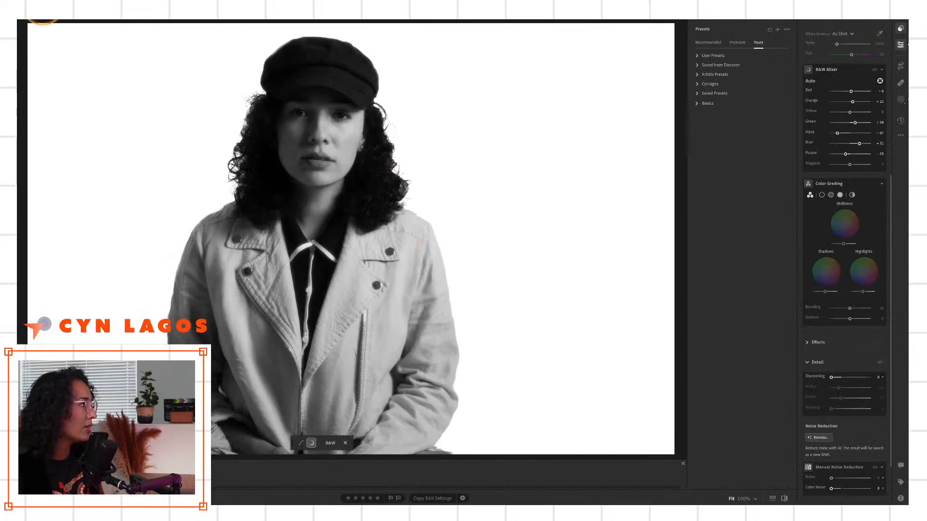
{"action": "left_click", "coordinate": [68, 21]}
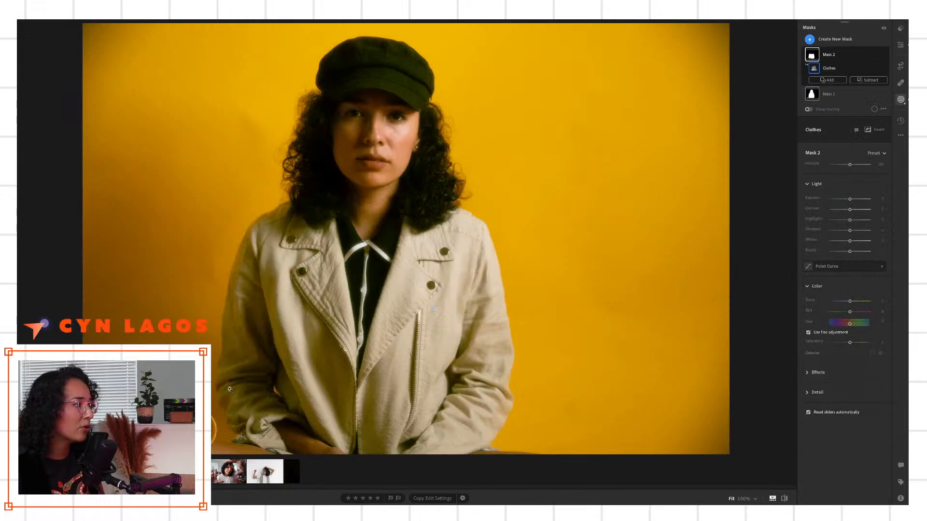
Place the color portrait file Cynwip00216 from Finder as a layer over the black-and-white image in Photoshop.
{"action": "key", "text": "super+Tab"}
{"action": "left_click", "coordinate": [425, 269]}
{"action": "key", "text": "super+Tab"}
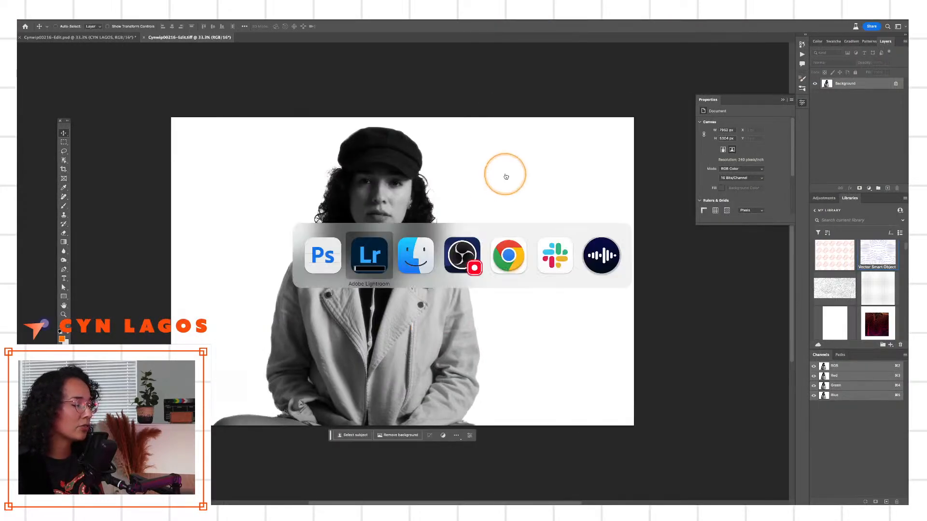
{"action": "left_click", "coordinate": [417, 256]}
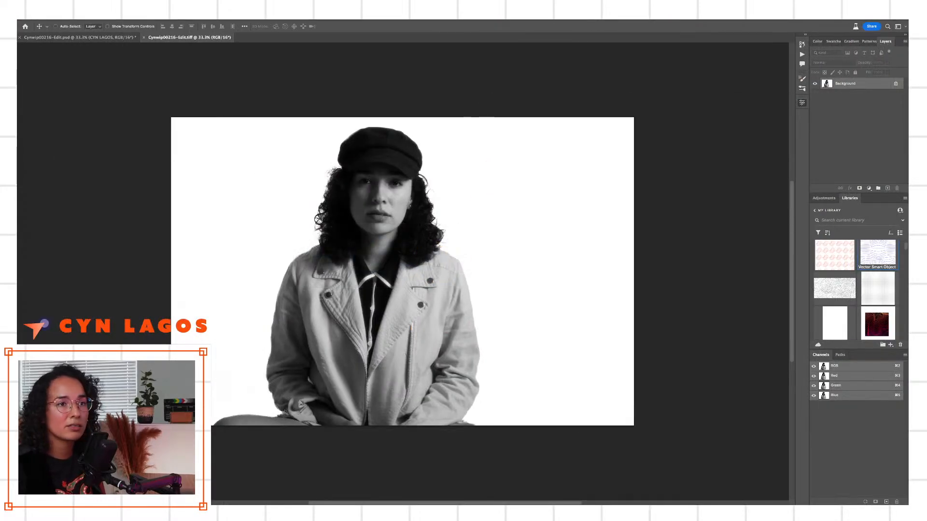
{"action": "left_click", "coordinate": [379, 371]}
{"action": "left_click_drag", "start_coordinate": [395, 398], "coordinate": [395, 399]}
{"action": "key", "text": "Return"}
Convert the black-and-white Background into a regular layer and move it above the Cynwip00216 color layer.
{"action": "left_click", "coordinate": [847, 99]}
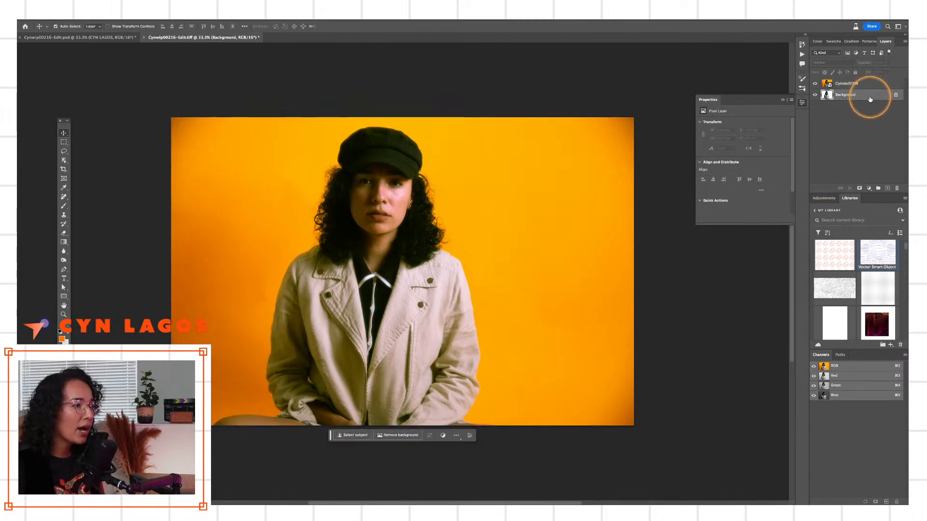
{"action": "double_click", "coordinate": [867, 100]}
{"action": "key", "text": "Return"}
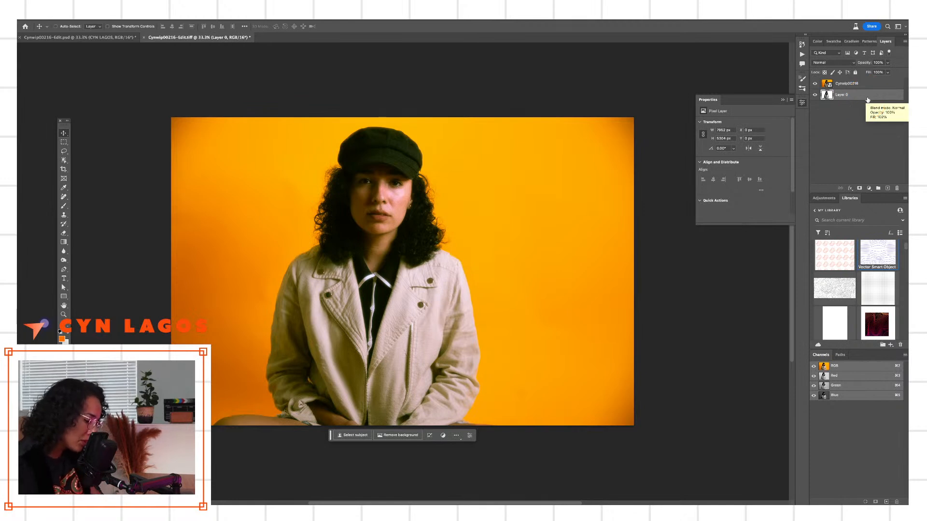
{"action": "key", "text": "ctrl+bracketright"}
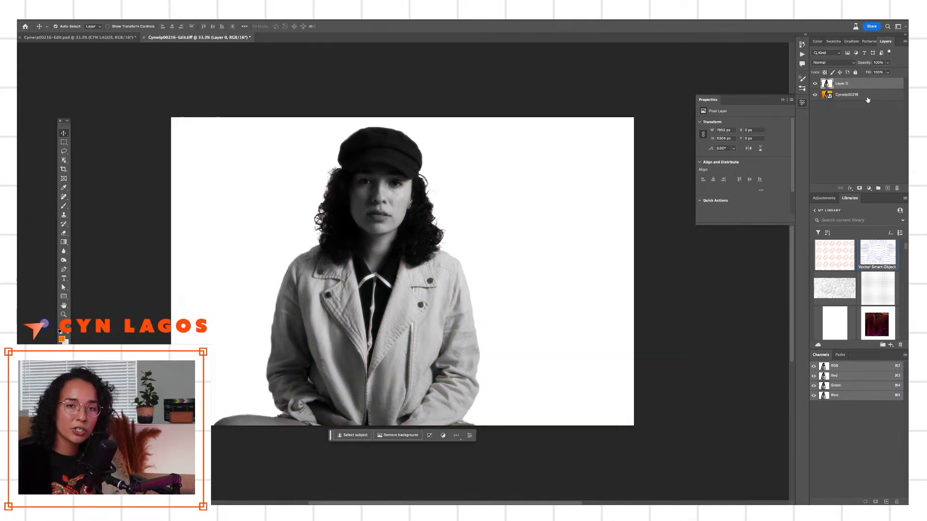
{"action": "left_click", "coordinate": [867, 100]}
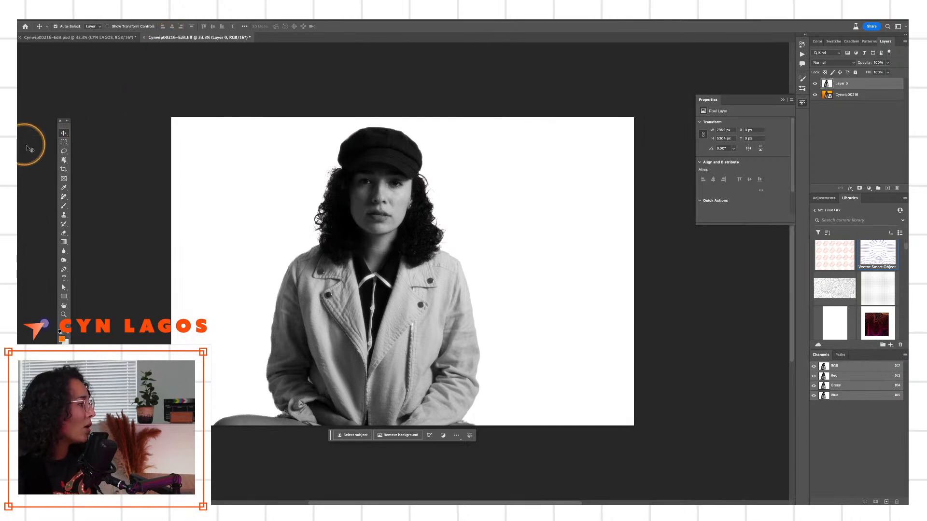
Select the woman on the black-and-white Layer 0 with the Object Selection tool.
{"action": "left_click", "coordinate": [64, 160]}
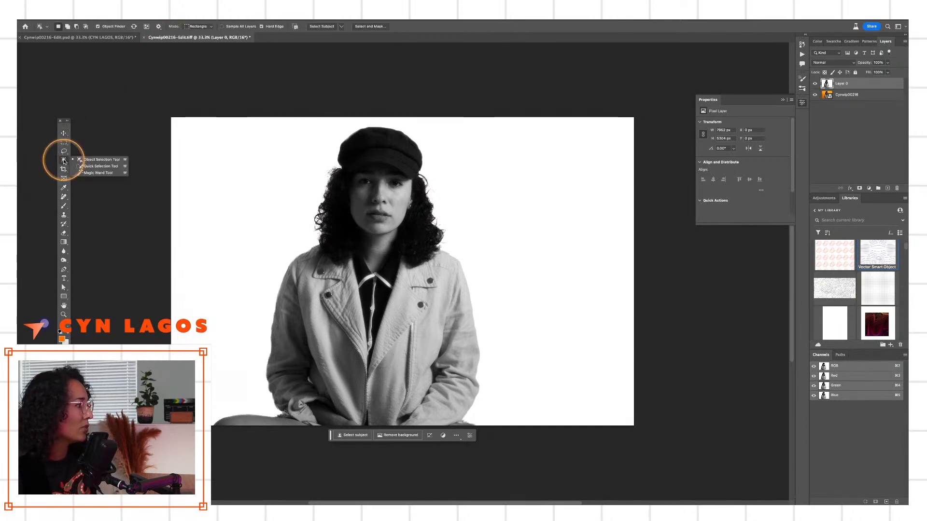
{"action": "left_click", "coordinate": [94, 160]}
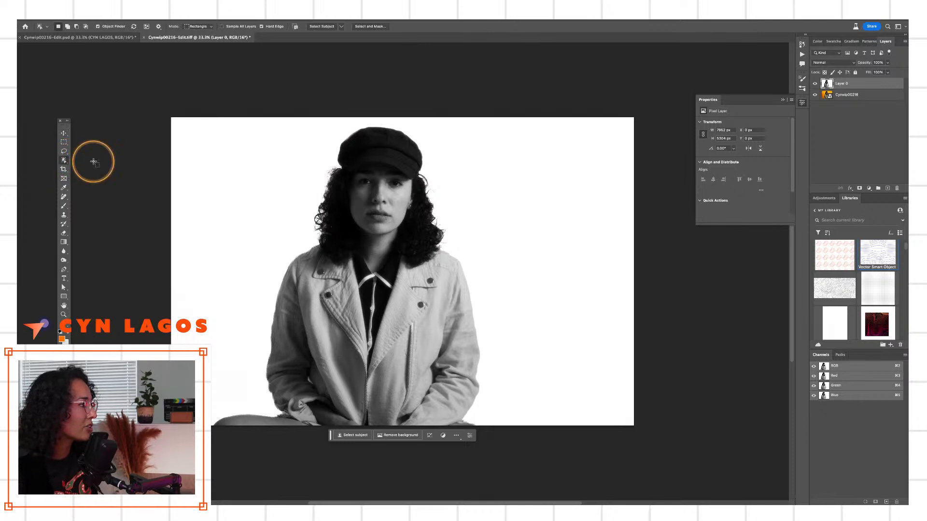
{"action": "left_click", "coordinate": [387, 221]}
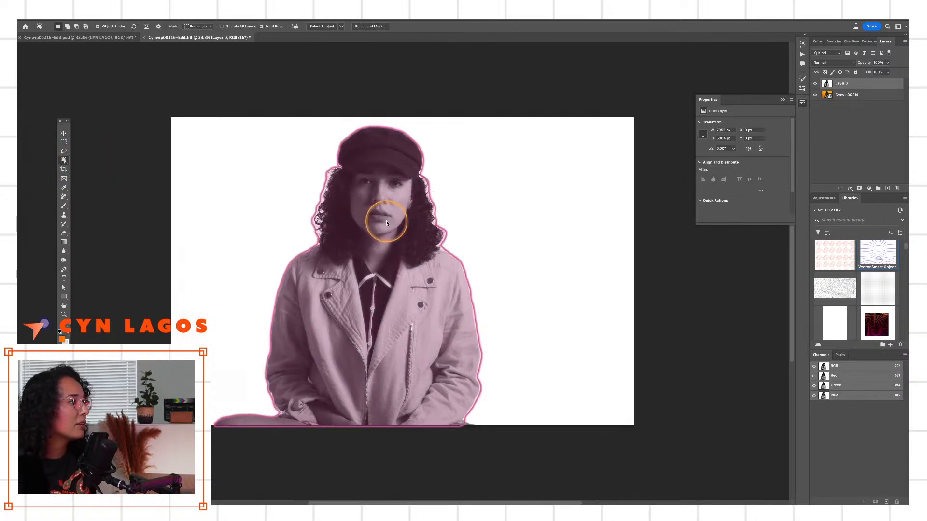
{"action": "left_click", "coordinate": [346, 246]}
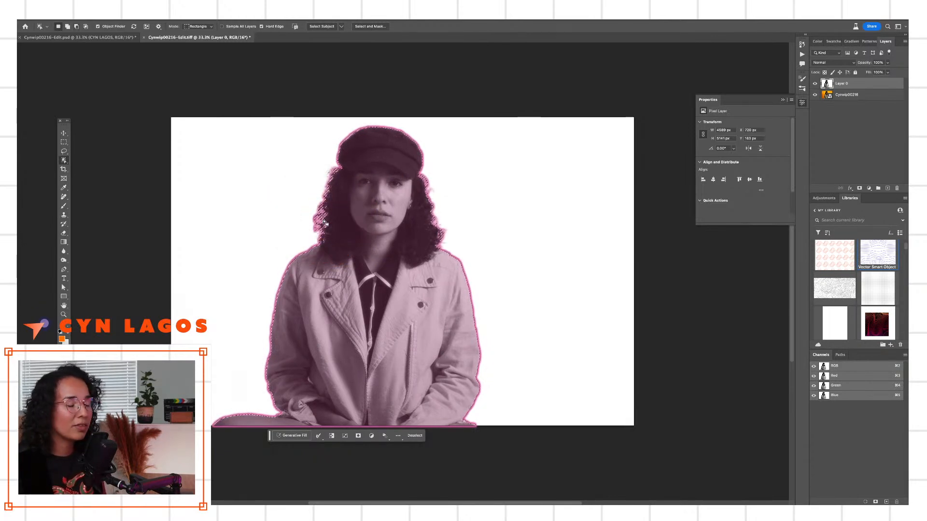
Refine the selection's hair edges with the Refine Edge Brush in Select and Mask and apply the result.
{"action": "left_click", "coordinate": [370, 26]}
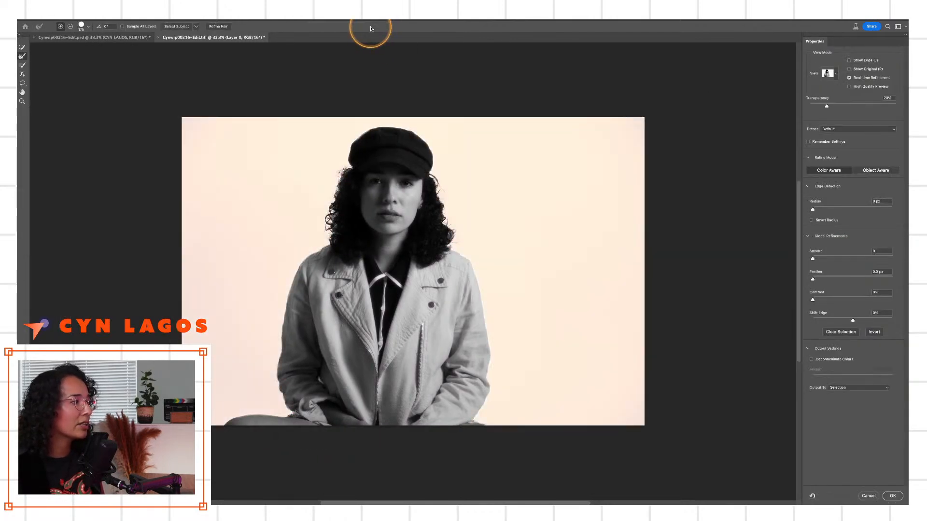
{"action": "left_click", "coordinate": [23, 57]}
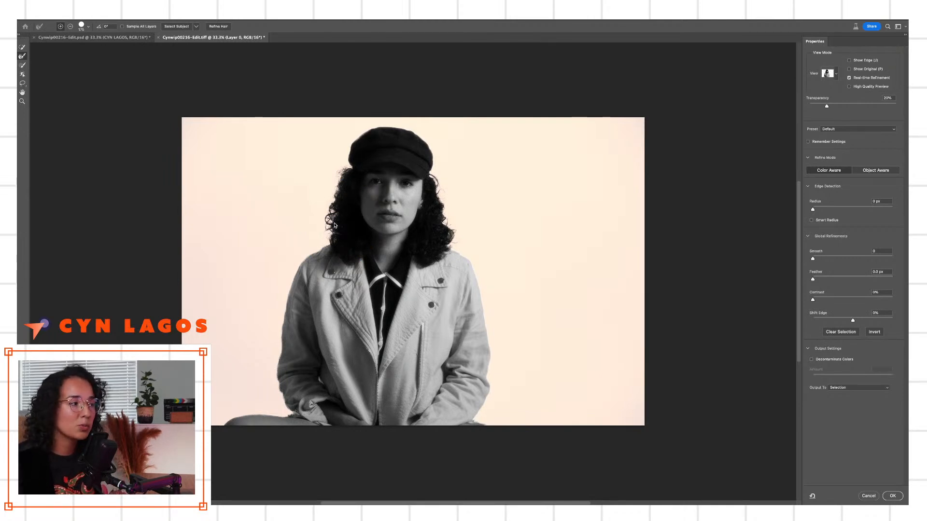
{"action": "left_click", "coordinate": [893, 496]}
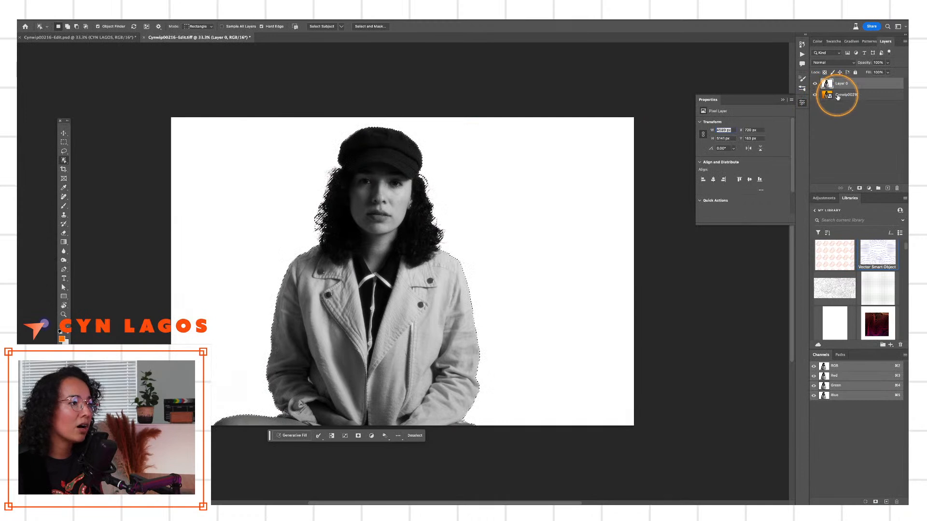
Move the Cynwip00216 color layer above Layer 0 and mask it with the current selection.
{"action": "left_click", "coordinate": [840, 96]}
{"action": "mouse_move", "coordinate": [842, 99]}
{"action": "left_mouse_down"}
{"action": "mouse_move", "coordinate": [827, 84]}
{"action": "mouse_move", "coordinate": [837, 83]}
{"action": "left_mouse_up"}
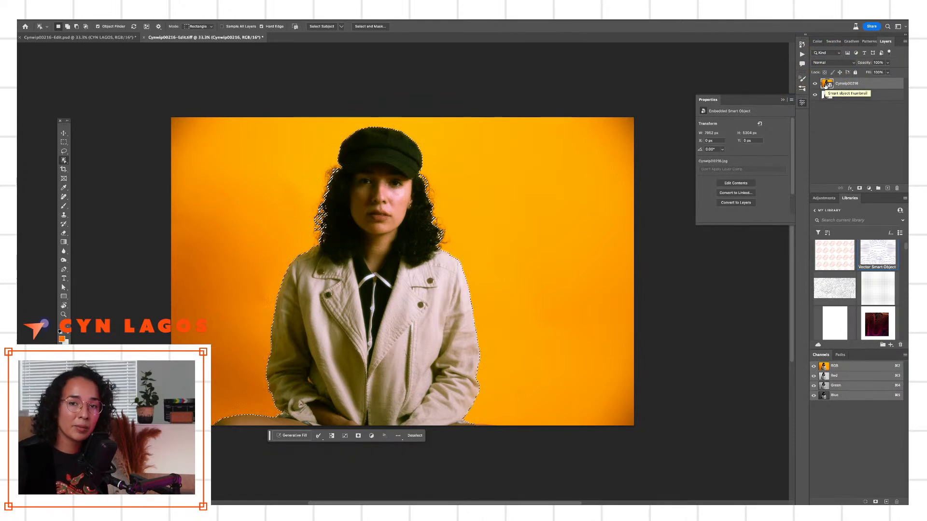
{"action": "left_click", "coordinate": [826, 85]}
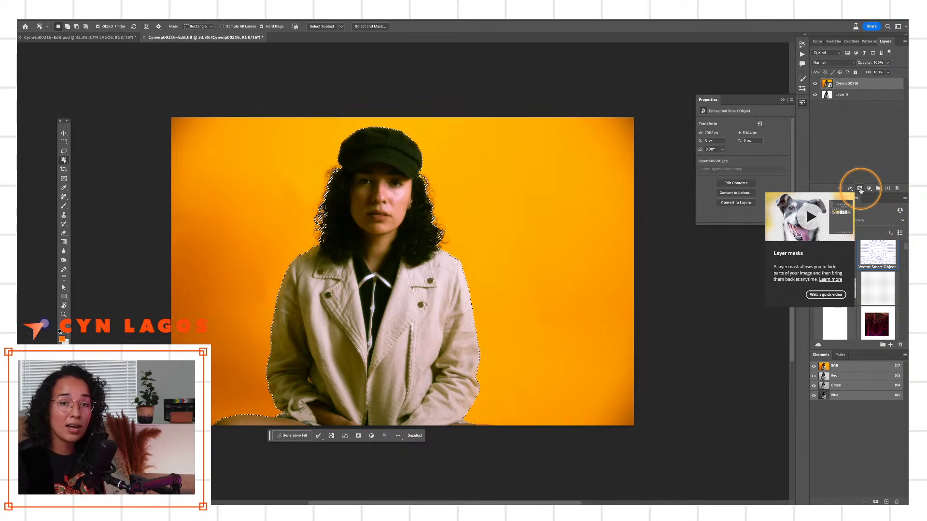
{"action": "left_click", "coordinate": [861, 190]}
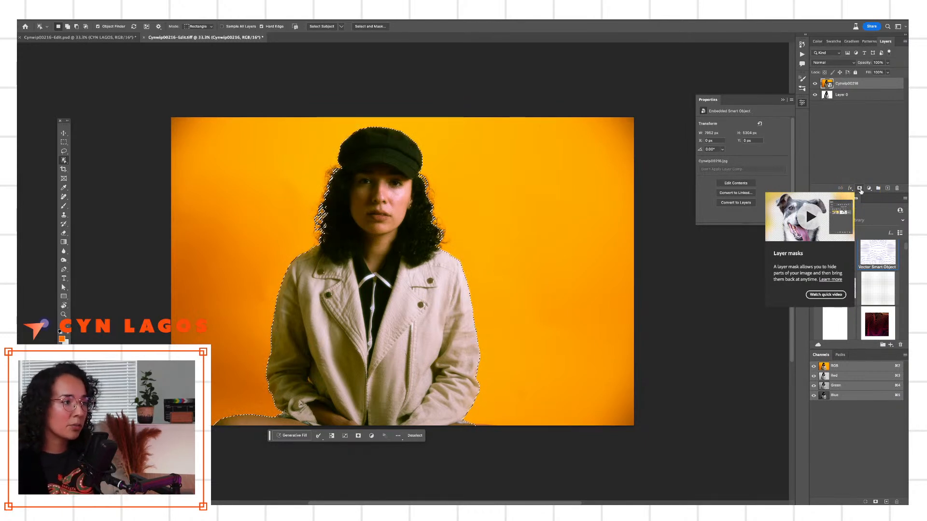
{"action": "left_click", "coordinate": [860, 190]}
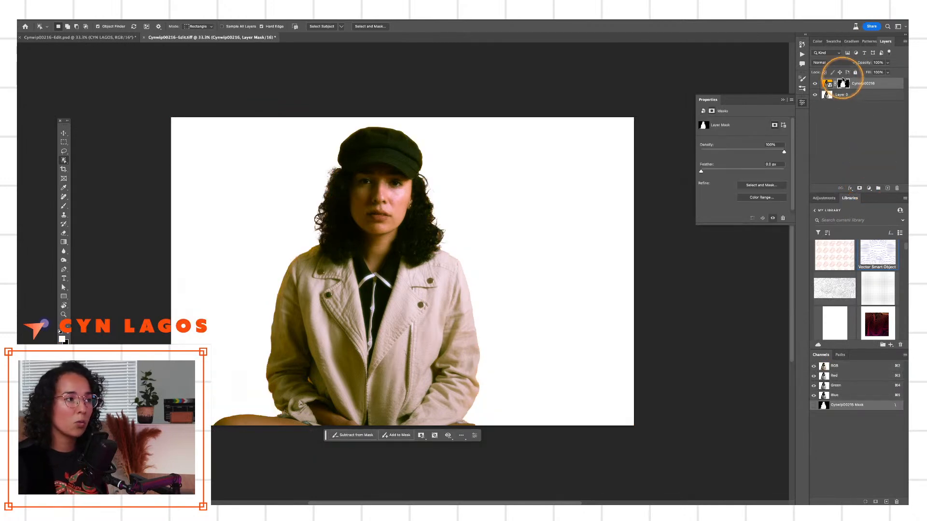
View the Cynwip00216 layer mask by itself and the masked cutout in isolation, and show Layer 0 again.
{"action": "left_click", "coordinate": [842, 83], "text": "alt"}
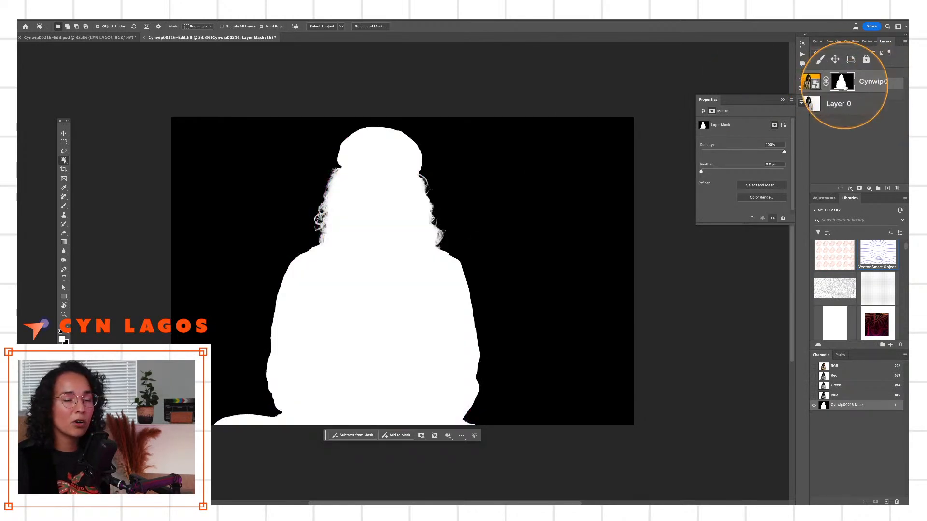
{"action": "left_click", "coordinate": [844, 84], "text": "alt"}
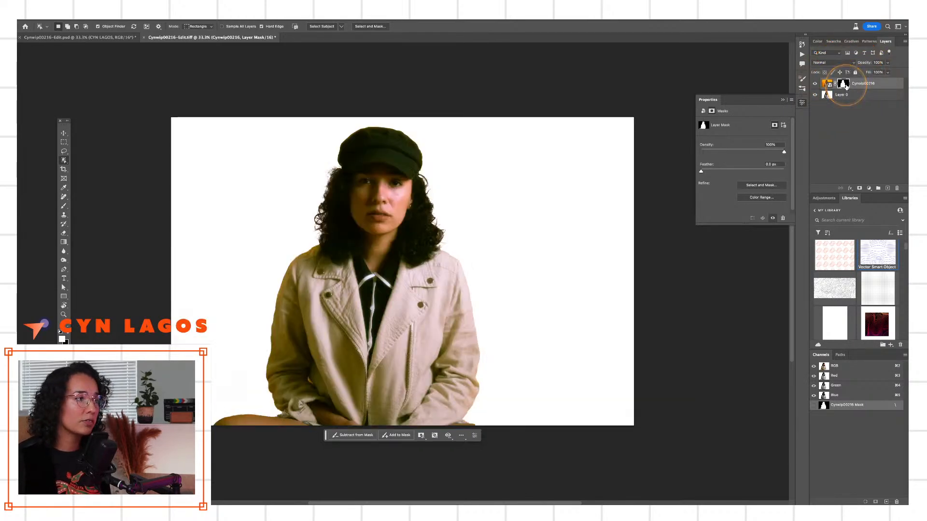
{"action": "left_click", "coordinate": [816, 85], "text": "alt"}
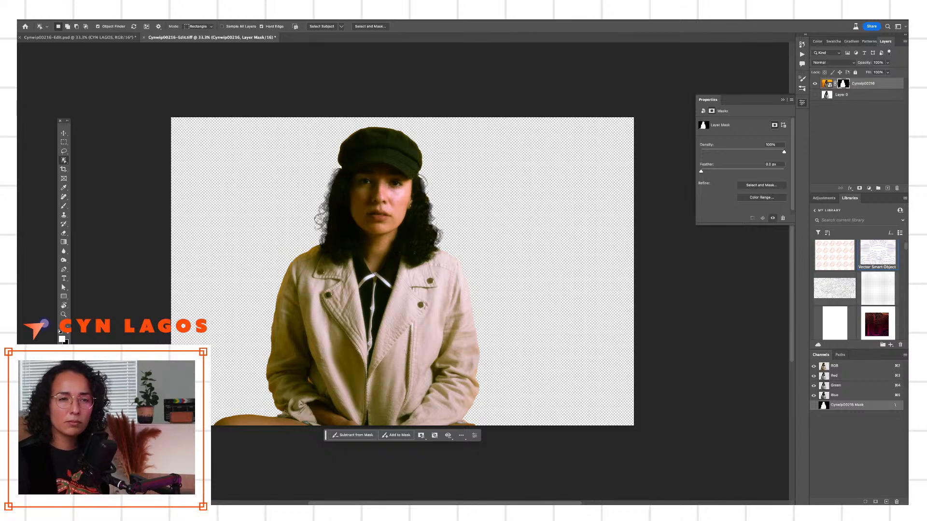
{"action": "key", "text": "super+Tab"}
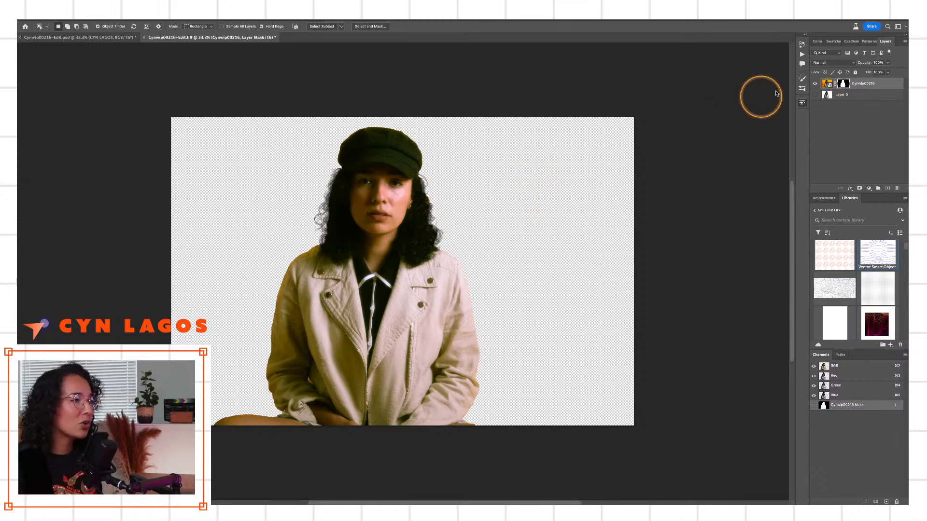
{"action": "left_click", "coordinate": [815, 96]}
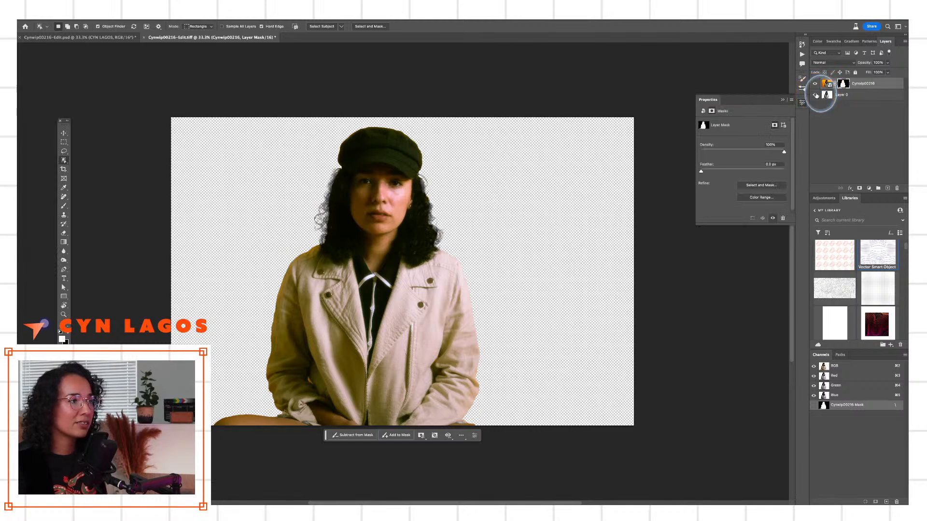
{"action": "left_click", "coordinate": [815, 95]}
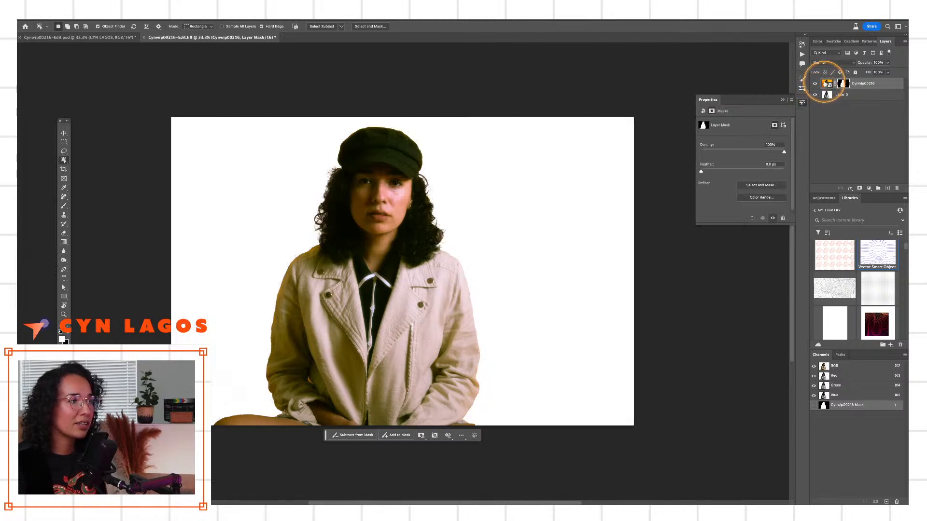
Group the Cynwip00216 layer and Layer 0 and name the group 1.
{"action": "left_click", "coordinate": [862, 96]}
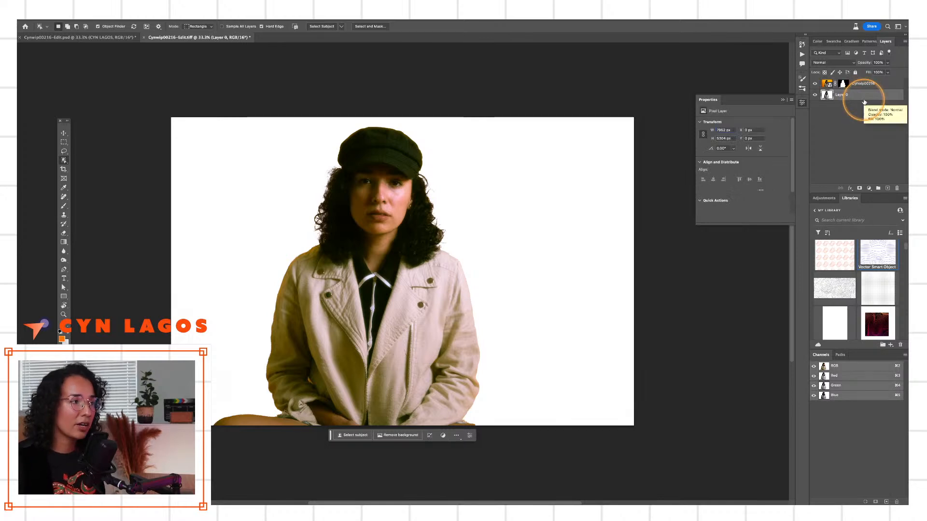
{"action": "left_click", "coordinate": [864, 86], "text": "shift"}
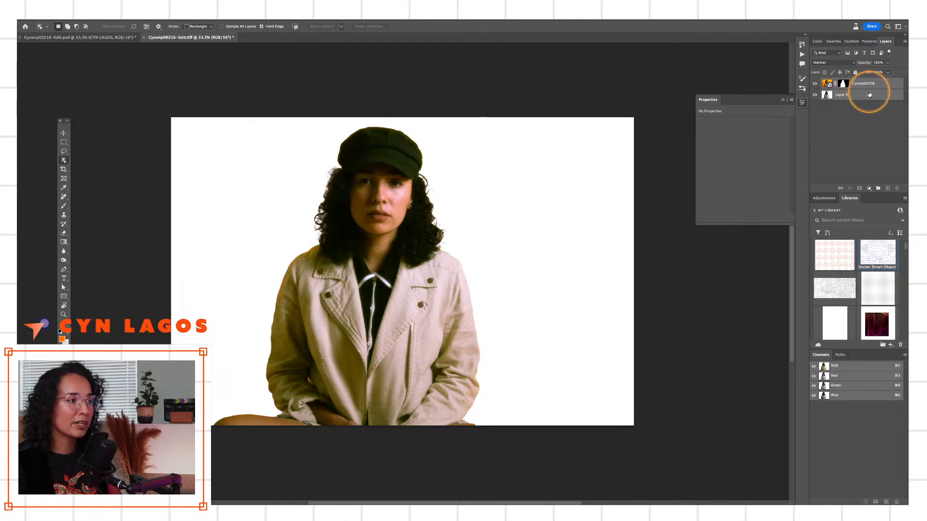
{"action": "left_click", "coordinate": [877, 188]}
{"action": "double_click", "coordinate": [840, 83]}
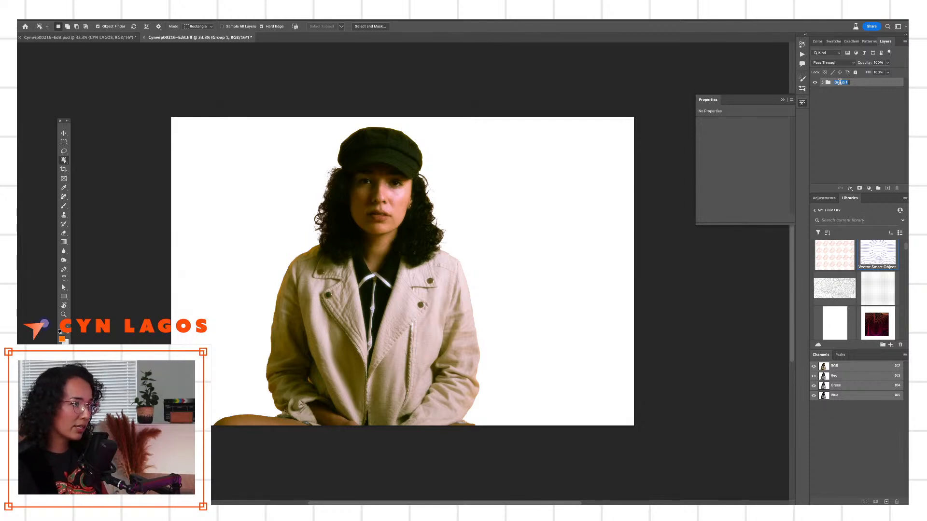
{"action": "key", "text": "Return"}
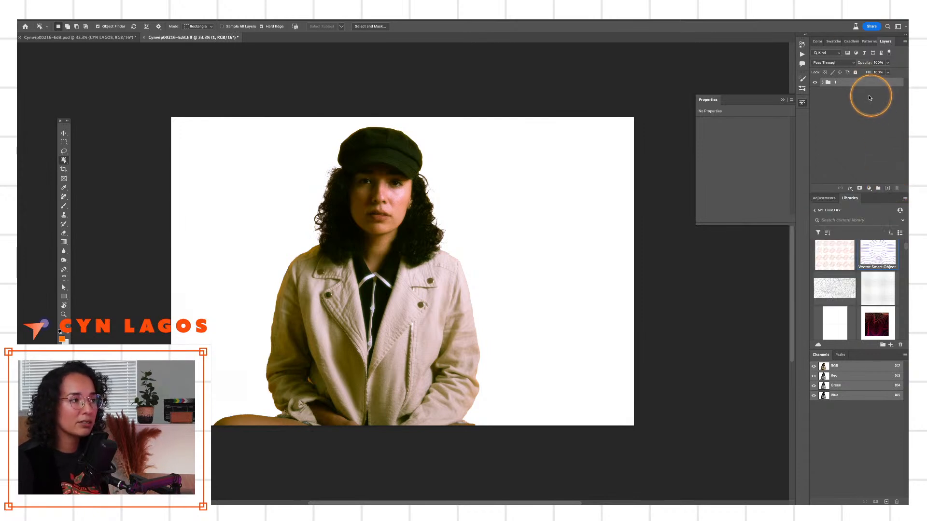
Duplicate group 1, rename the copy 2 and hide it.
{"action": "left_click_drag", "start_coordinate": [869, 85], "coordinate": [881, 189]}
{"action": "double_click", "coordinate": [840, 82]}
{"action": "type", "text": "2"}
{"action": "key", "text": "Return"}
{"action": "left_click", "coordinate": [816, 83]}
{"action": "left_click", "coordinate": [816, 91]}
{"action": "left_click", "coordinate": [816, 92]}
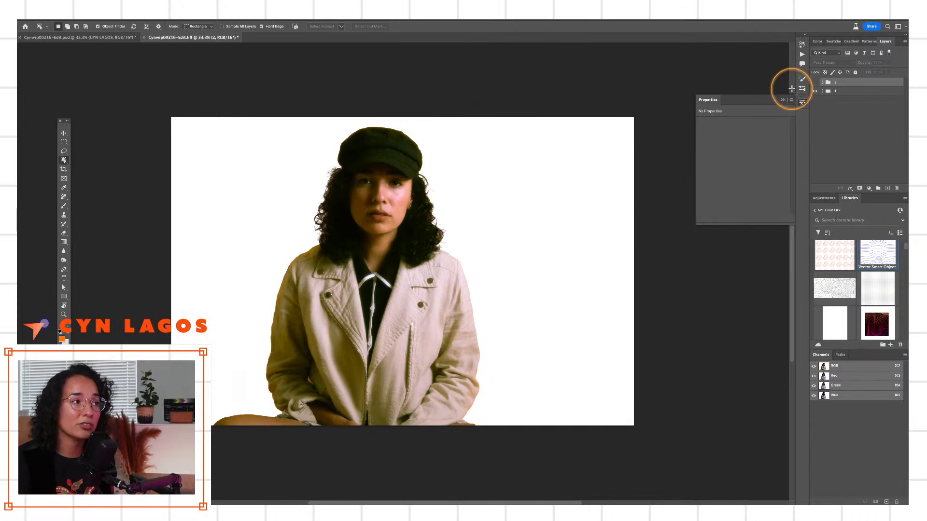
Move the Cynwip00216 layer beneath Layer 0 and transfer its layer mask to Layer 0.
{"action": "left_click", "coordinate": [822, 92]}
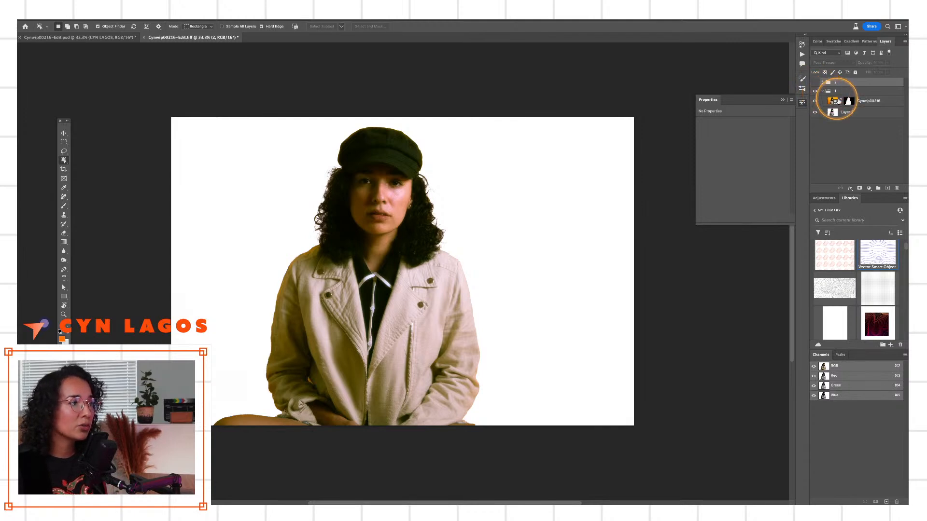
{"action": "left_click", "coordinate": [860, 103]}
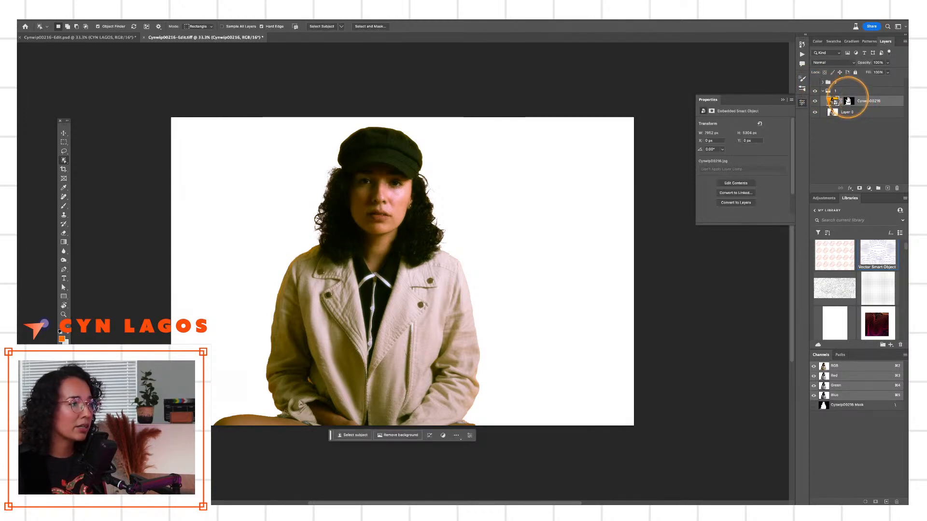
{"action": "key", "text": "v"}
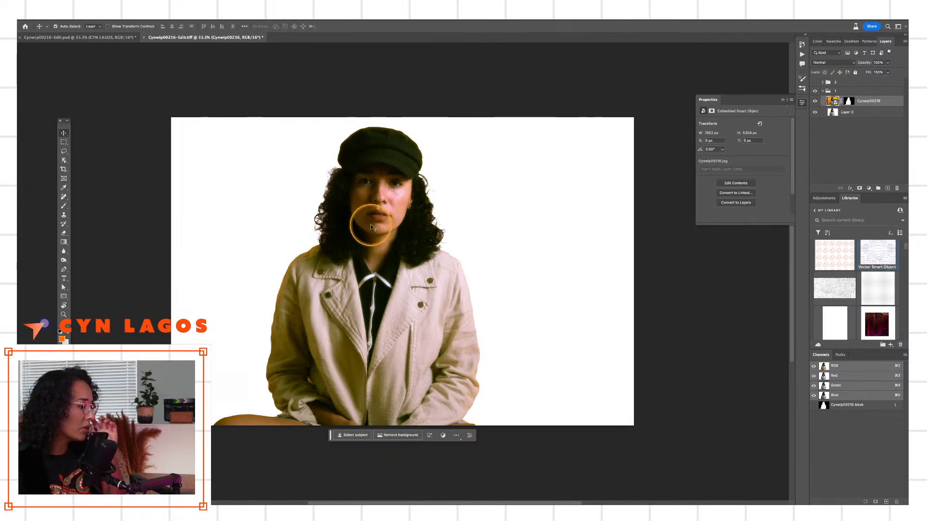
{"action": "left_click", "coordinate": [815, 101]}
{"action": "left_click", "coordinate": [814, 101]}
{"action": "left_click_drag", "start_coordinate": [867, 102], "coordinate": [859, 116]}
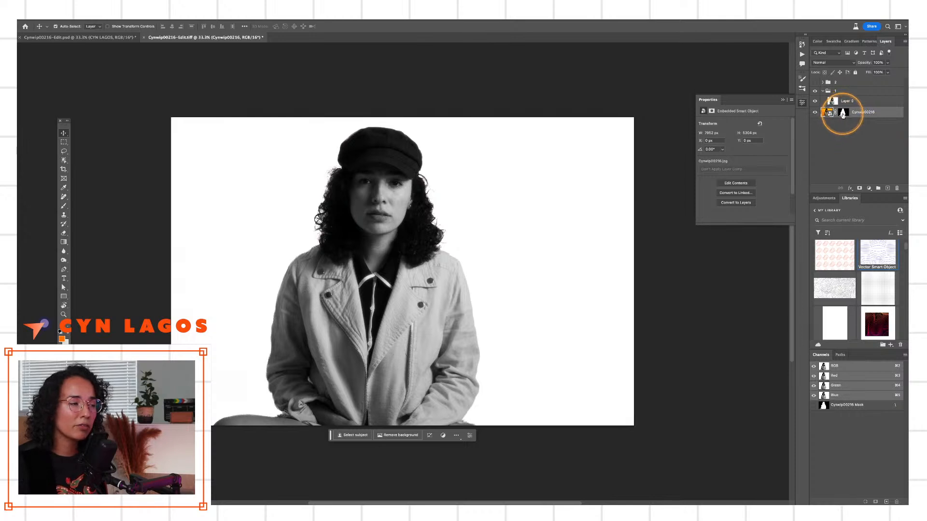
{"action": "left_click_drag", "start_coordinate": [842, 114], "coordinate": [846, 101]}
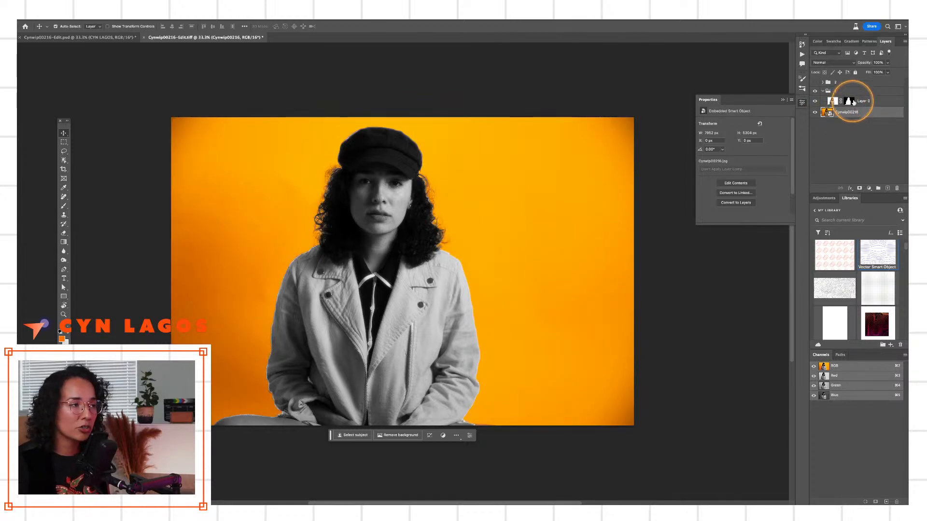
Add a new empty layer beneath the Cynwip00216 layer and hide the color layer.
{"action": "left_click", "coordinate": [888, 189]}
{"action": "left_click_drag", "start_coordinate": [844, 112], "coordinate": [855, 127]}
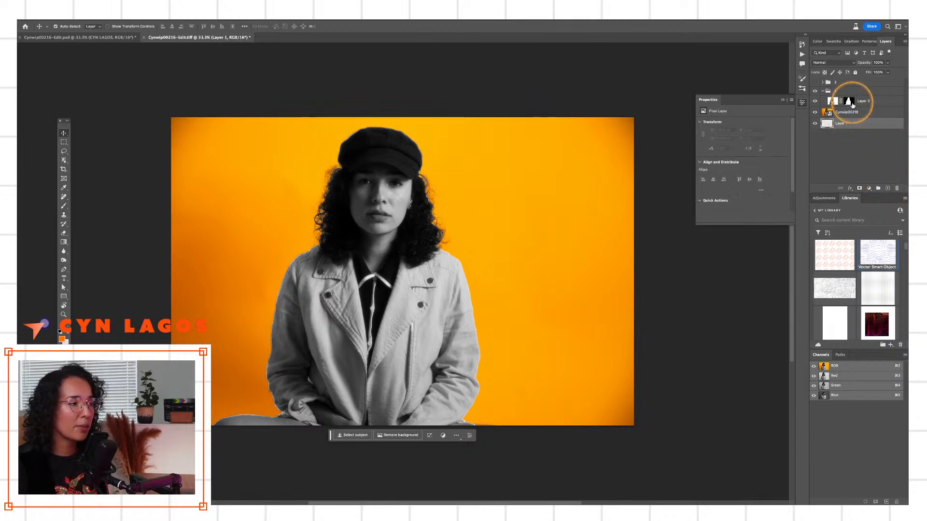
{"action": "left_click", "coordinate": [815, 112]}
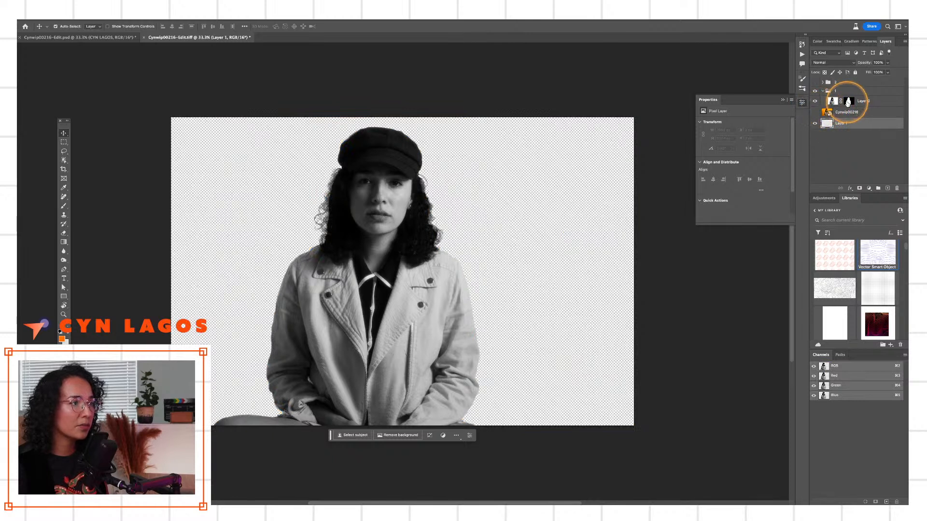
Fill Layer 1 with white sampled from Layer 0's background while its mask is disabled, and re-enable the mask over the visible color layer.
{"action": "right_click", "coordinate": [848, 101]}
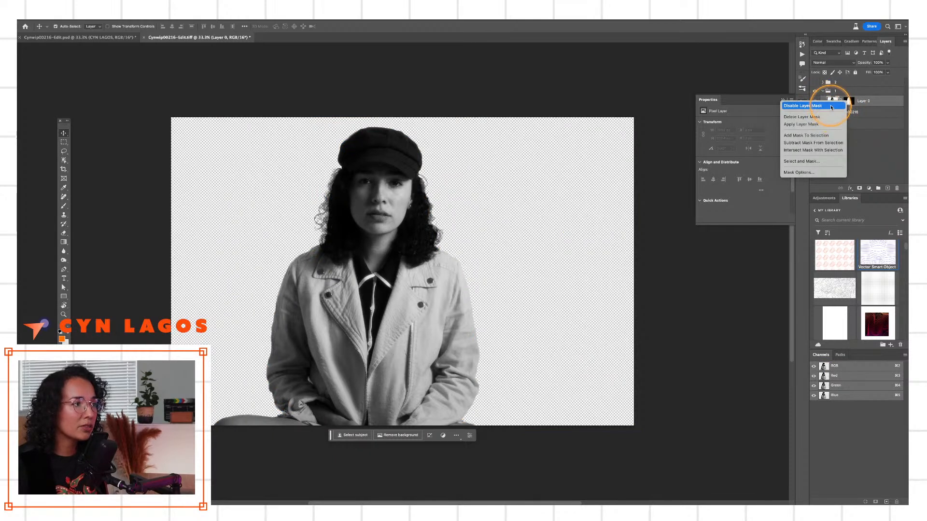
{"action": "left_click", "coordinate": [829, 106]}
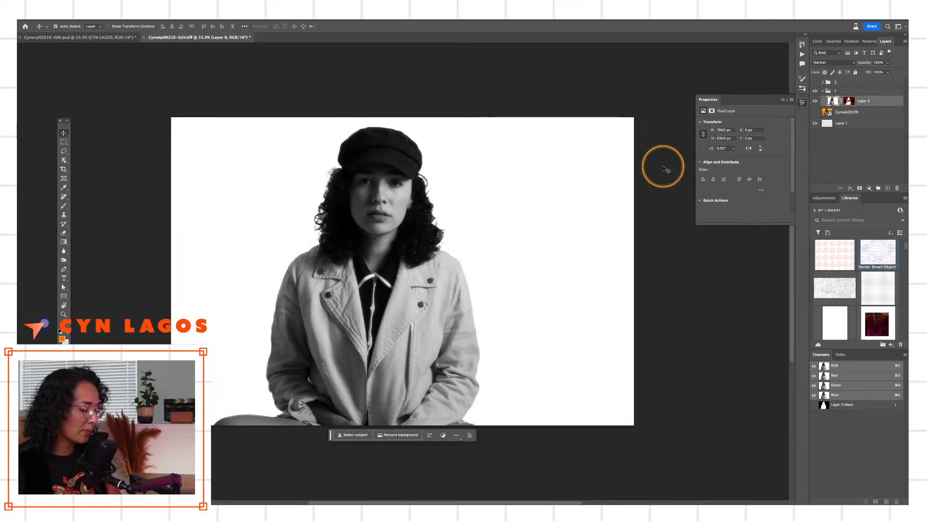
{"action": "key", "text": "i"}
{"action": "left_click", "coordinate": [539, 161]}
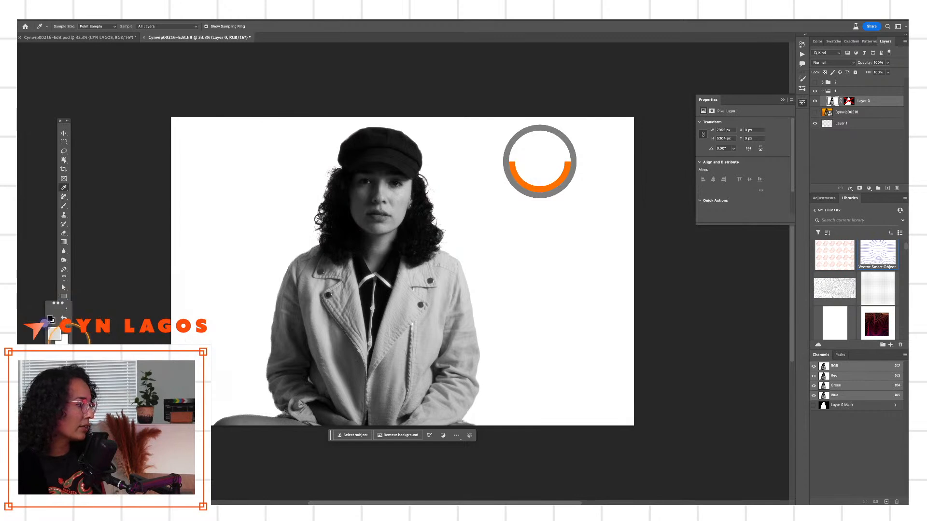
{"action": "left_click", "coordinate": [857, 124]}
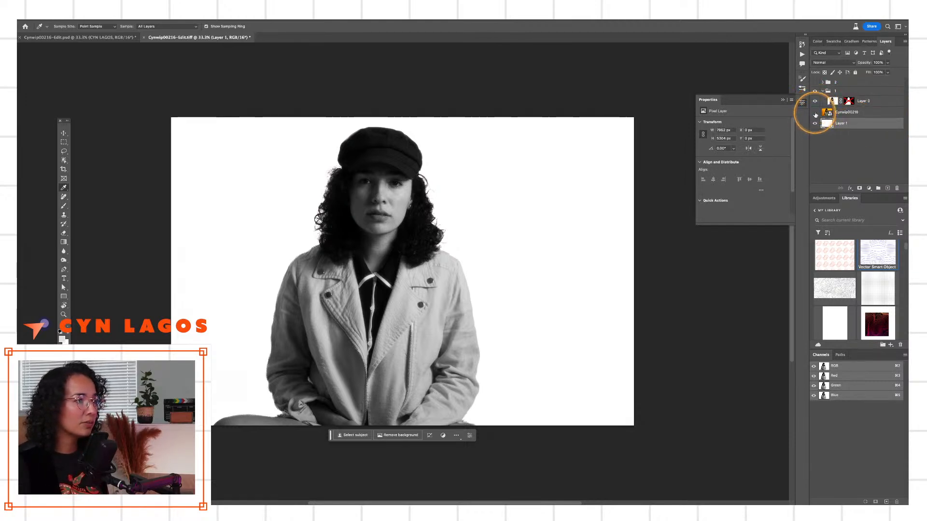
{"action": "right_click", "coordinate": [848, 101]}
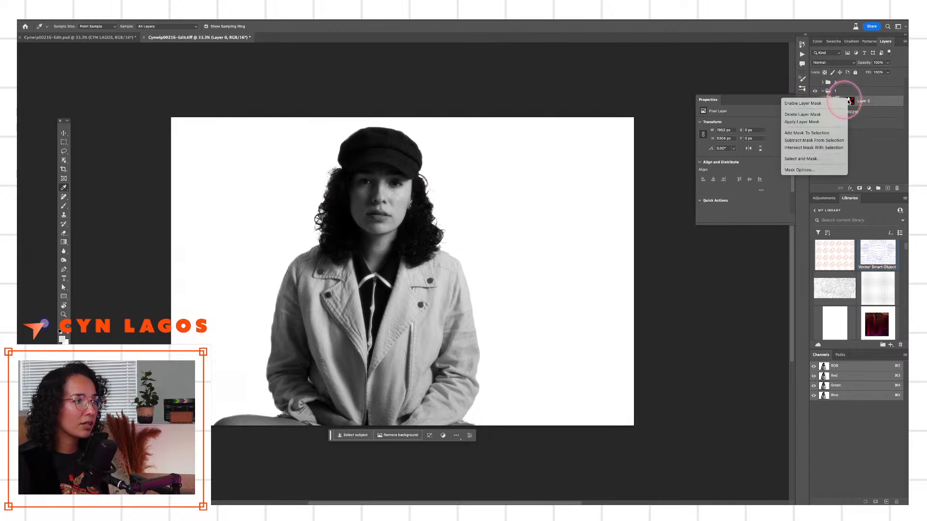
{"action": "left_click", "coordinate": [822, 104]}
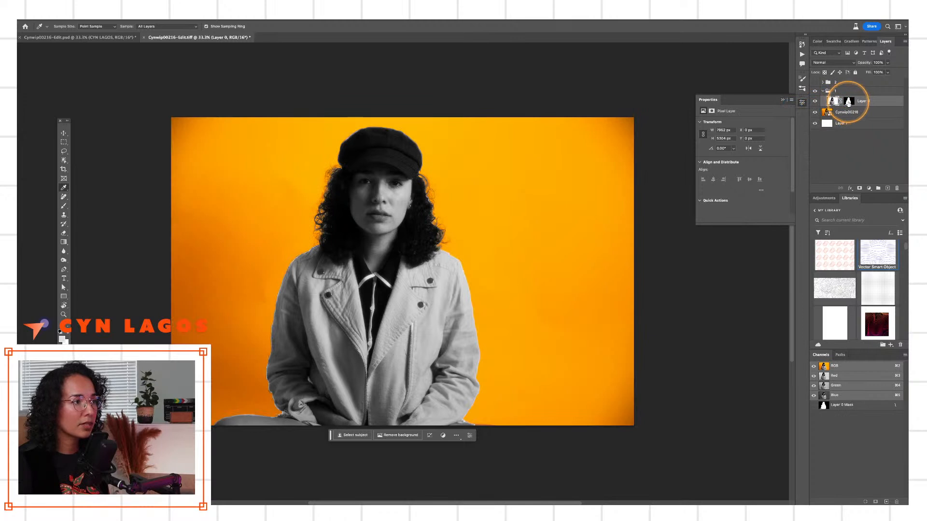
Copy Layer 0's mask onto the Cynwip00216 layer and check both cutouts by toggling the visibility of the layers.
{"action": "left_click_drag", "start_coordinate": [847, 111], "coordinate": [847, 114]}
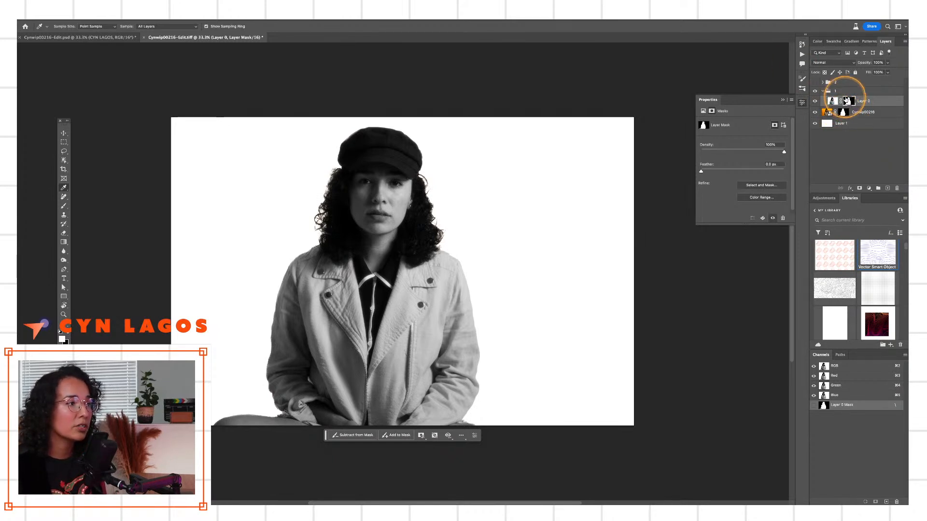
{"action": "left_click", "coordinate": [832, 101]}
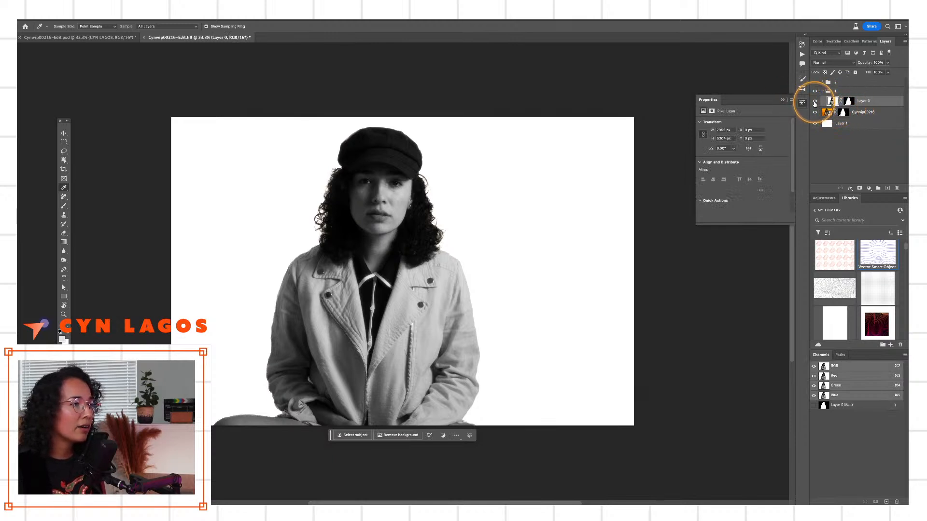
{"action": "left_click", "coordinate": [815, 103]}
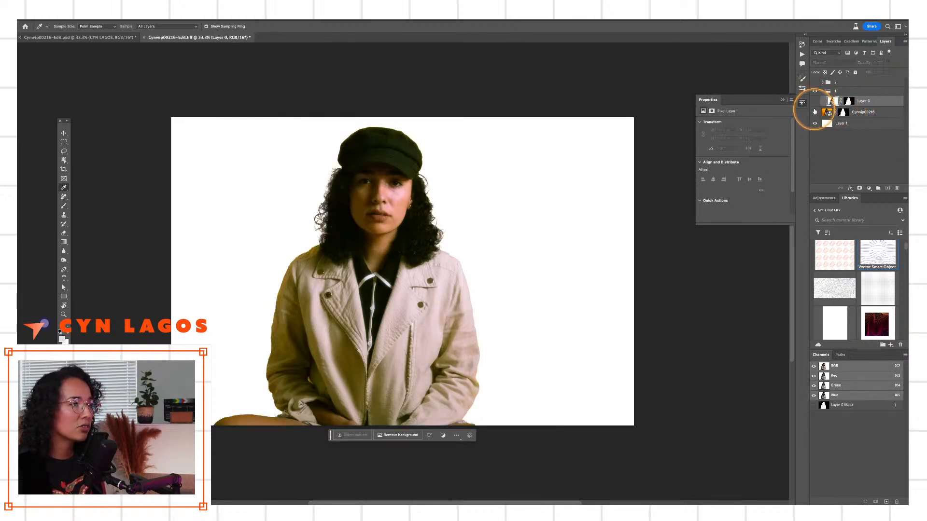
{"action": "left_click", "coordinate": [815, 112]}
{"action": "left_click", "coordinate": [814, 112]}
{"action": "left_click", "coordinate": [815, 123]}
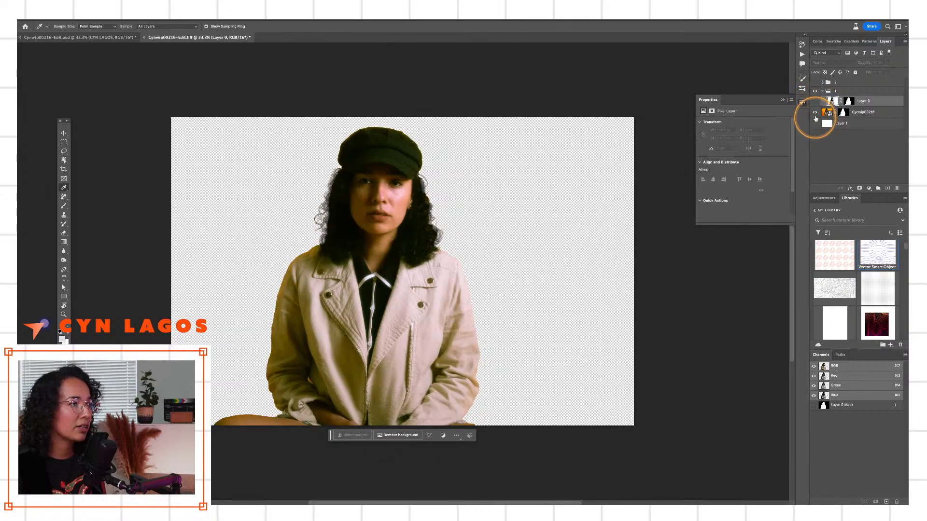
{"action": "left_click", "coordinate": [815, 101]}
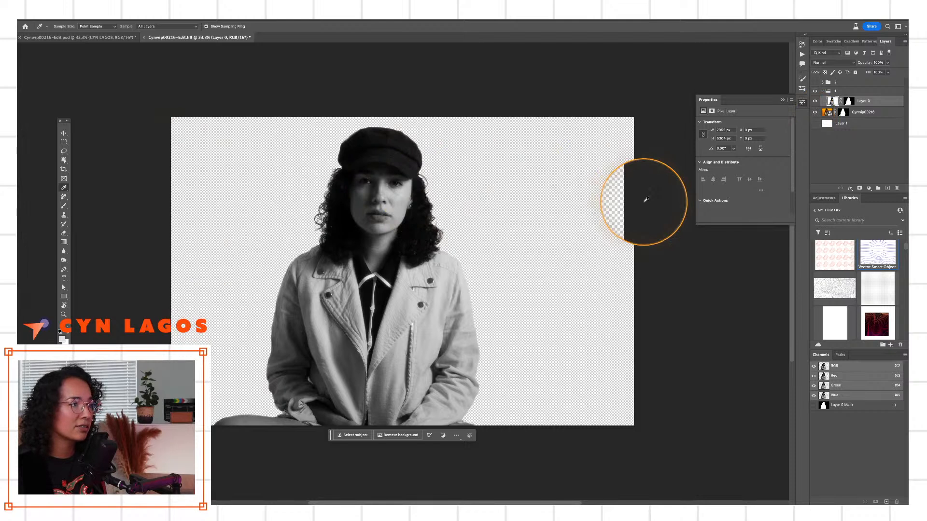
{"action": "left_click", "coordinate": [815, 124]}
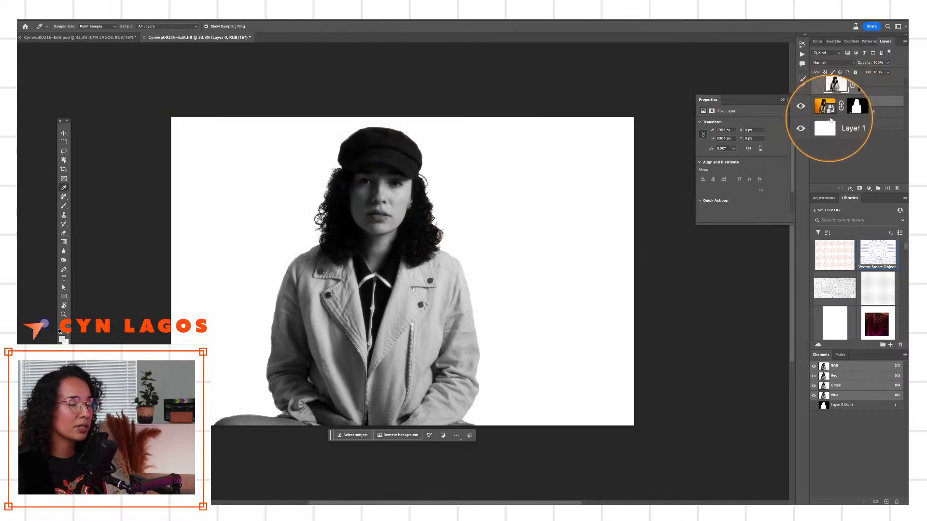
Rename the white Layer 1 as bg.
{"action": "left_click", "coordinate": [841, 124]}
{"action": "type", "text": "bg"}
{"action": "key", "text": "Return"}
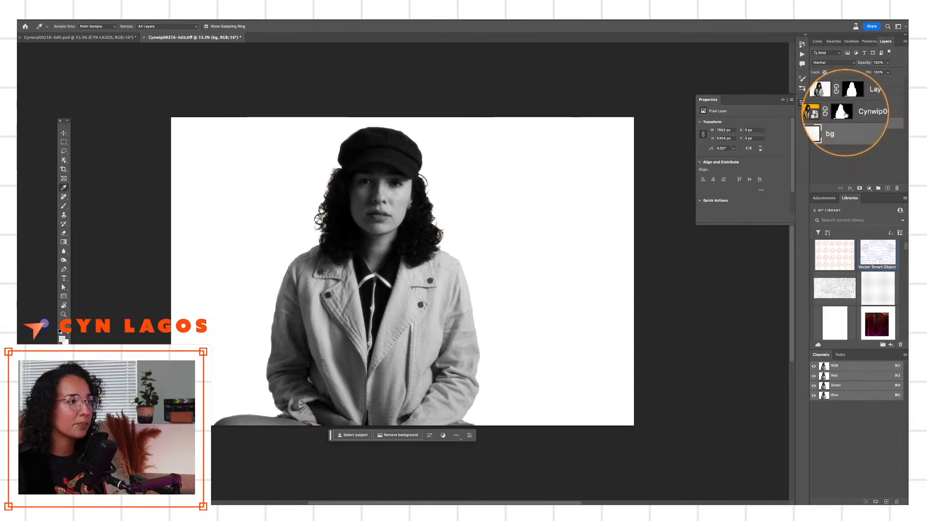
Apply Layer 0's mask permanently to the layer and check its cutout with the other layers hidden.
{"action": "left_click", "coordinate": [843, 113]}
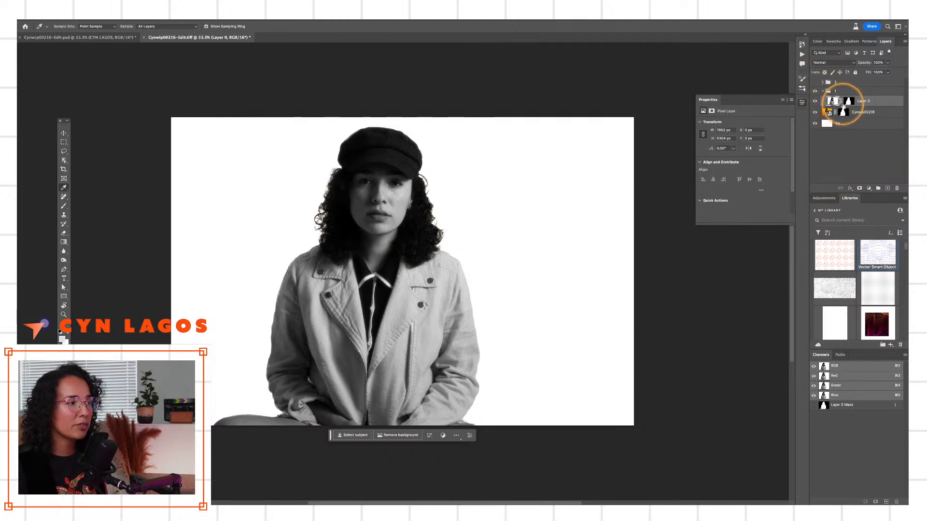
{"action": "right_click", "coordinate": [848, 101]}
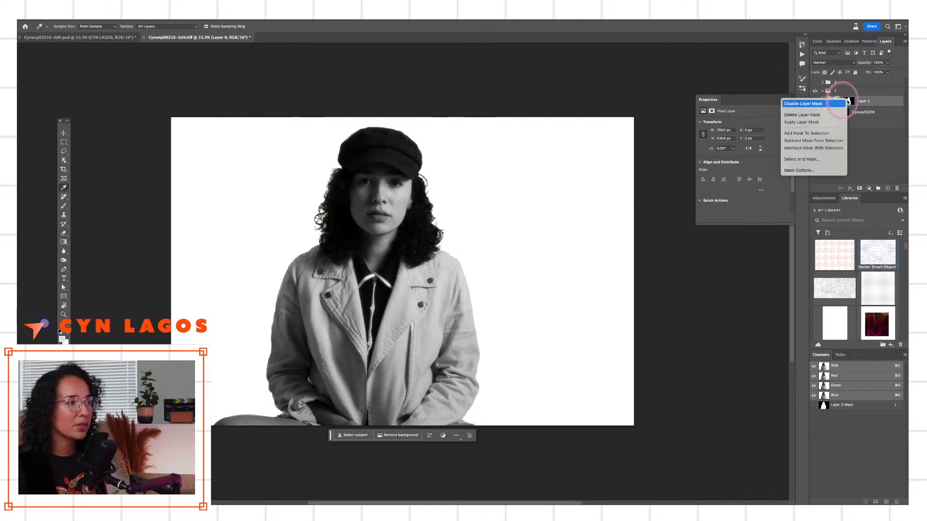
{"action": "left_click", "coordinate": [827, 123]}
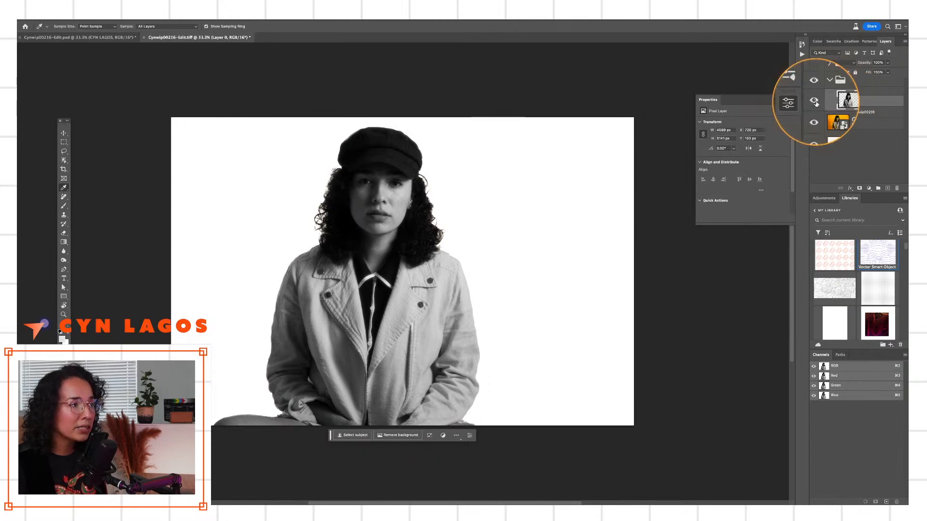
{"action": "left_click", "coordinate": [815, 102]}
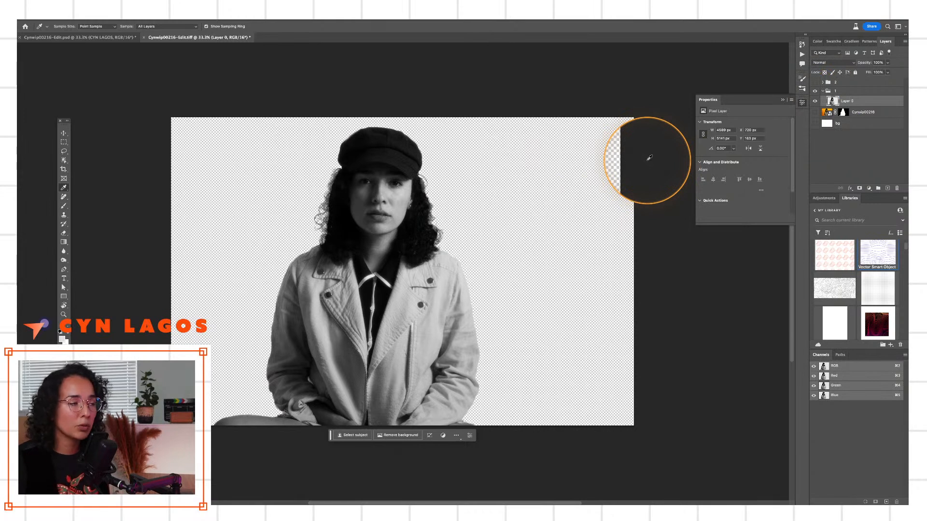
{"action": "left_click", "coordinate": [816, 102]}
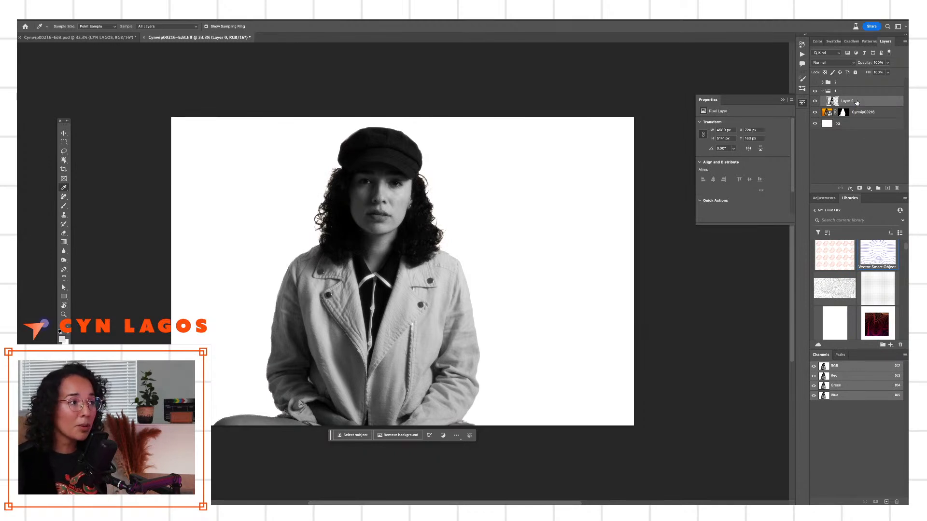
Try a Liquify distortion on Layer 0, pulling the eye area far out to the right with a size 900 brush.
{"action": "left_click", "coordinate": [201, 9]}
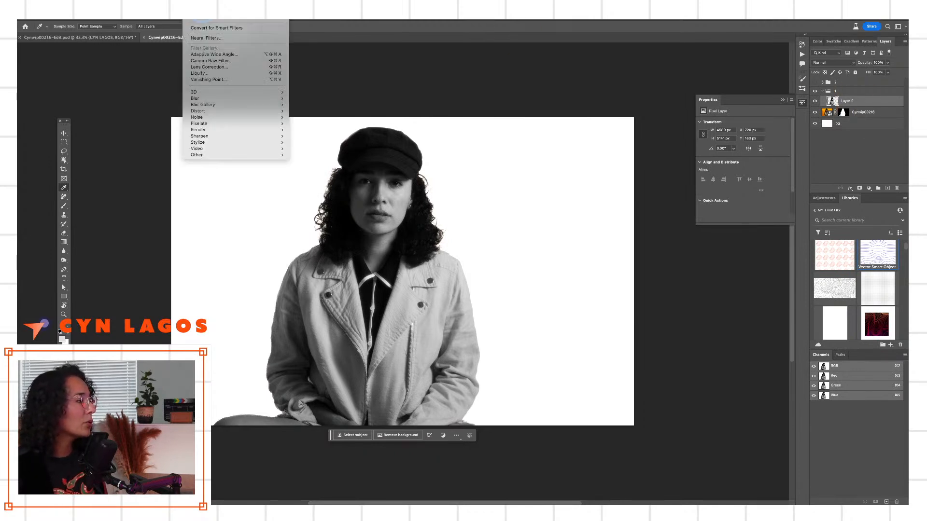
{"action": "left_click", "coordinate": [215, 74]}
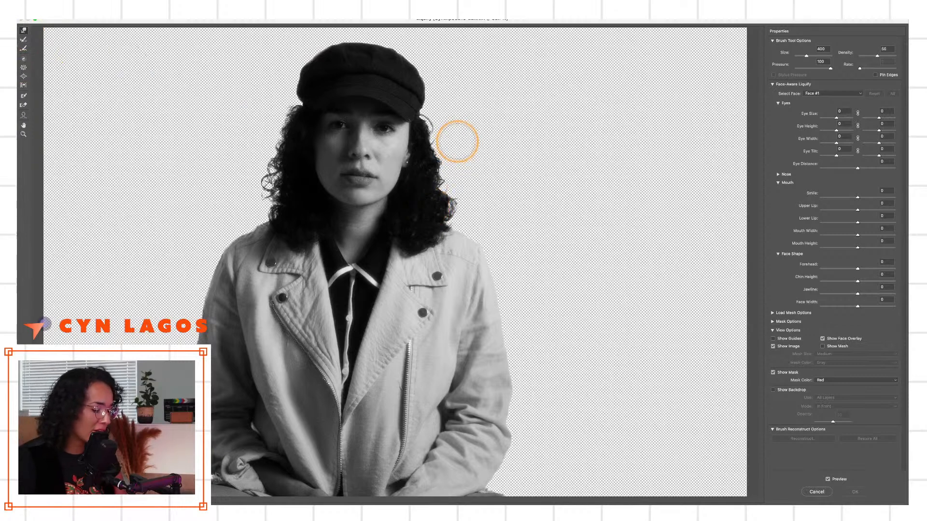
{"action": "key", "text": "bracketright"}
{"action": "key", "text": "bracketright"}
{"action": "key", "text": "bracketright"}
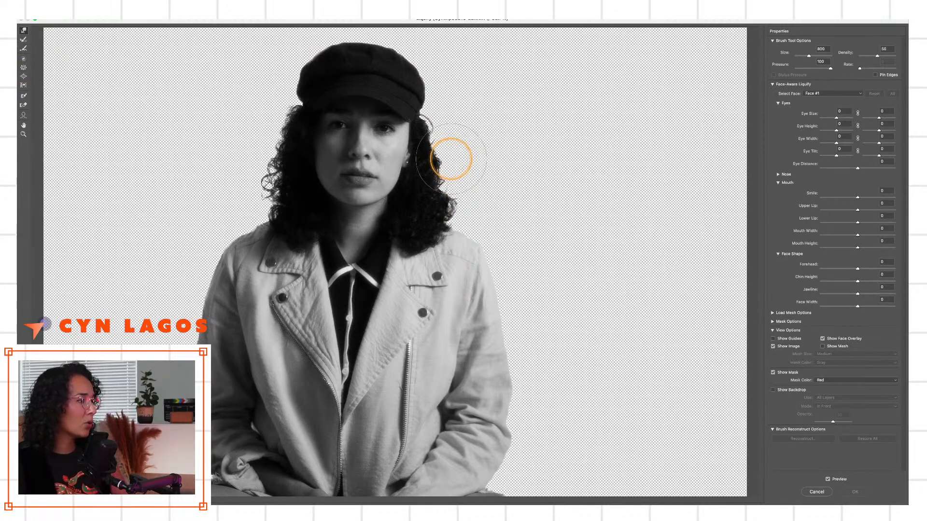
{"action": "key", "text": "bracketright"}
{"action": "left_click_drag", "start_coordinate": [247, 120], "coordinate": [563, 134]}
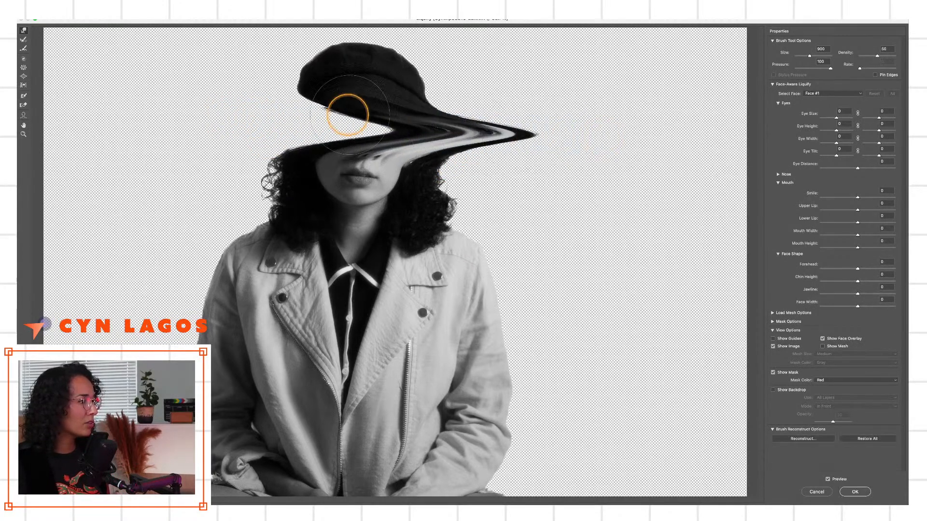
{"action": "mouse_move", "coordinate": [231, 124]}
{"action": "left_mouse_down"}
{"action": "mouse_move", "coordinate": [356, 140]}
{"action": "mouse_move", "coordinate": [614, 141]}
{"action": "left_mouse_up"}
{"action": "left_click_drag", "start_coordinate": [236, 132], "coordinate": [623, 140]}
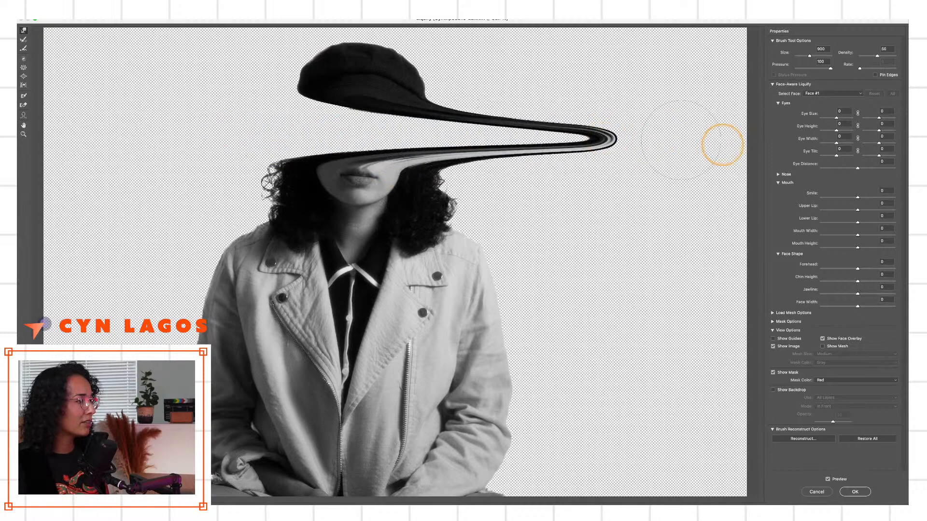
{"action": "key", "text": "alt"}
{"action": "left_click_drag", "start_coordinate": [330, 132], "coordinate": [396, 132]}
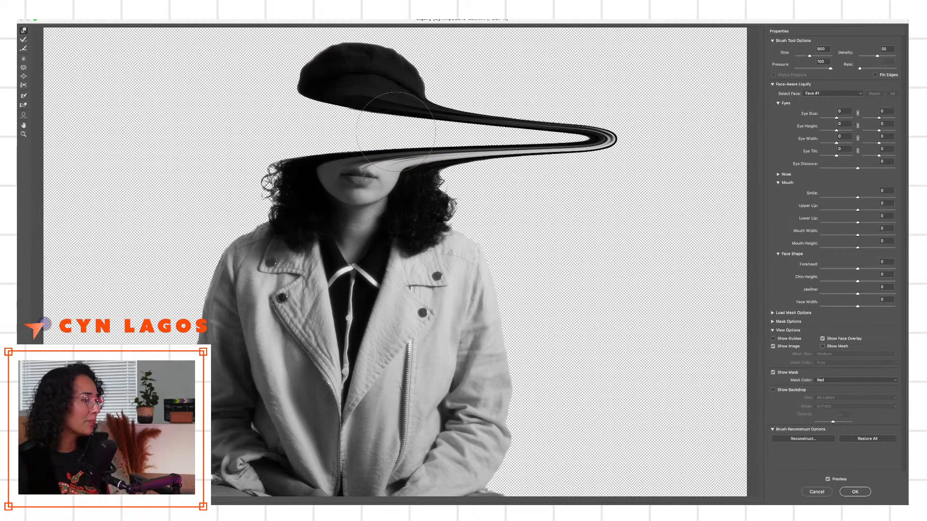
{"action": "left_click", "coordinate": [855, 492]}
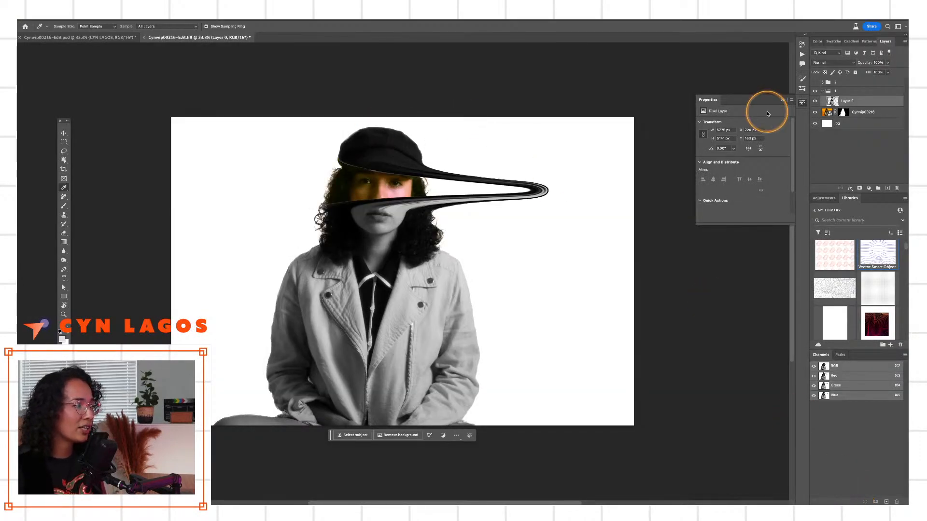
Preview the distortion with the Cynwip00216 layer's mask disabled, and undo back to the undistorted Layer 0.
{"action": "right_click", "coordinate": [843, 112]}
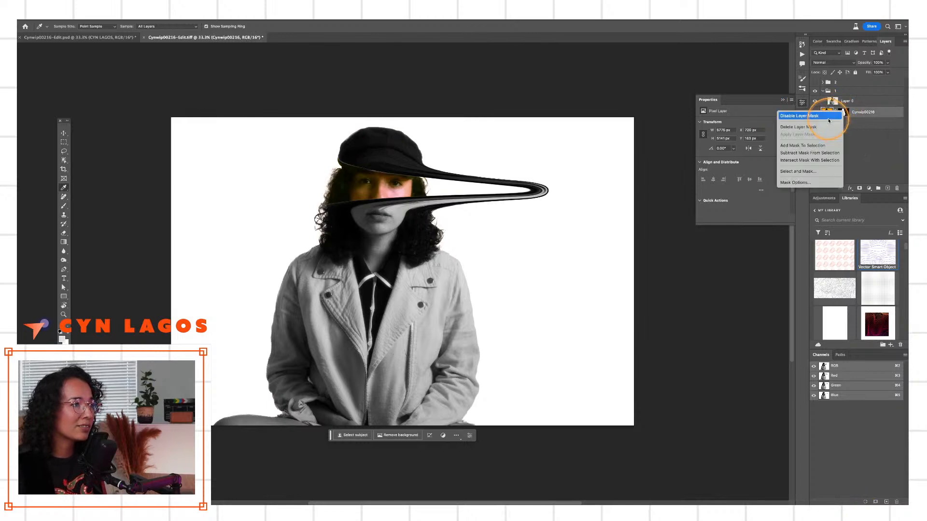
{"action": "left_click", "coordinate": [827, 118]}
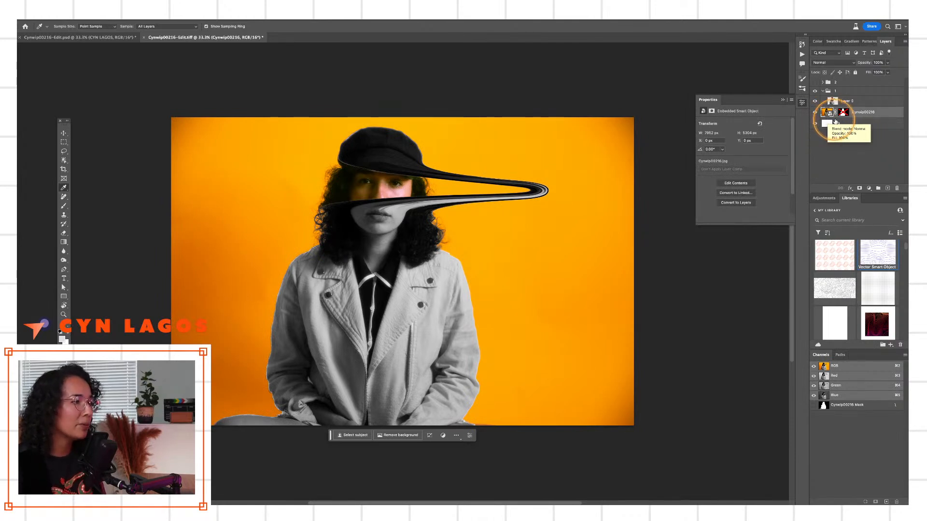
{"action": "left_click", "coordinate": [841, 102]}
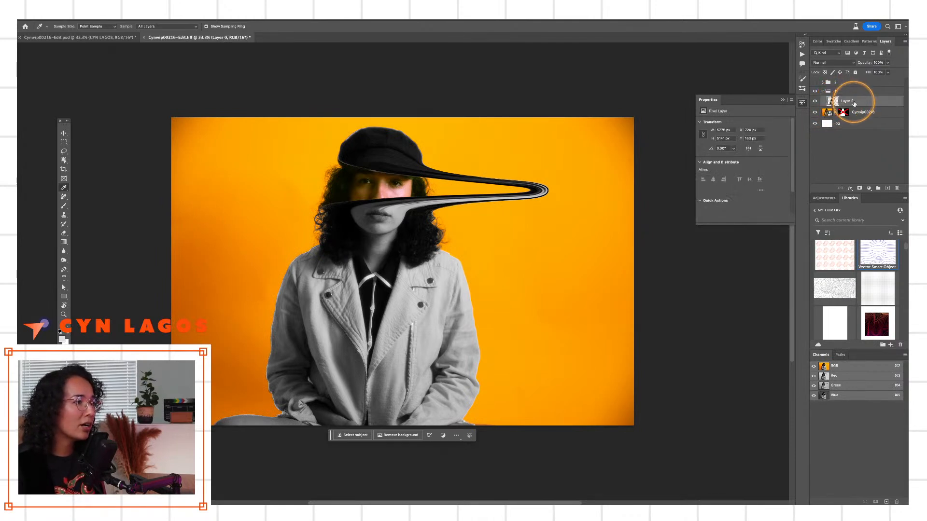
{"action": "left_click", "coordinate": [842, 124]}
{"action": "key", "text": "super+z"}
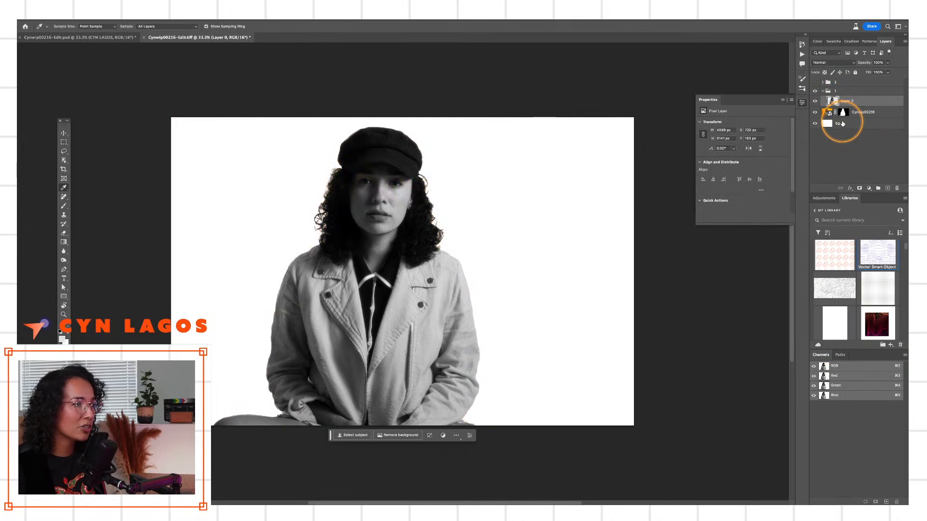
Open Layer 0 in Liquify and pull the eye area far out to the left with a size 1000 brush.
{"action": "left_click", "coordinate": [195, 18]}
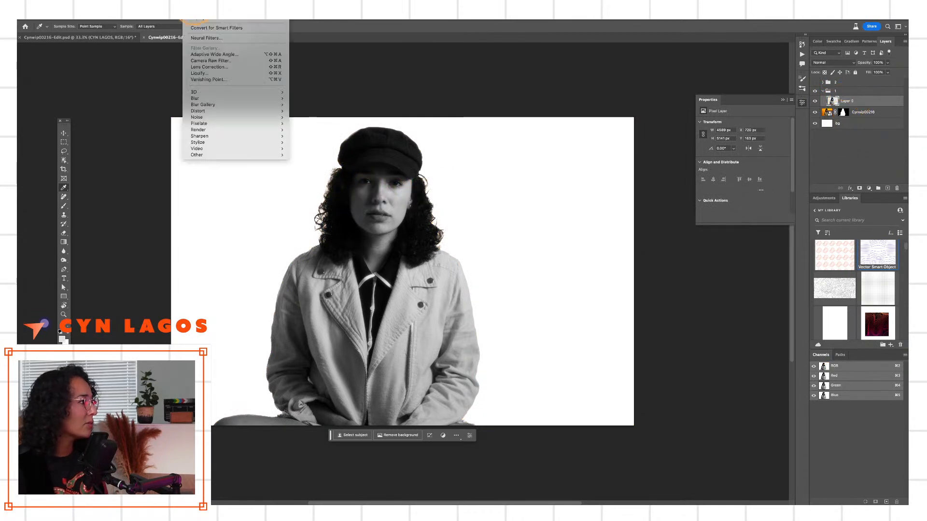
{"action": "left_click", "coordinate": [216, 72]}
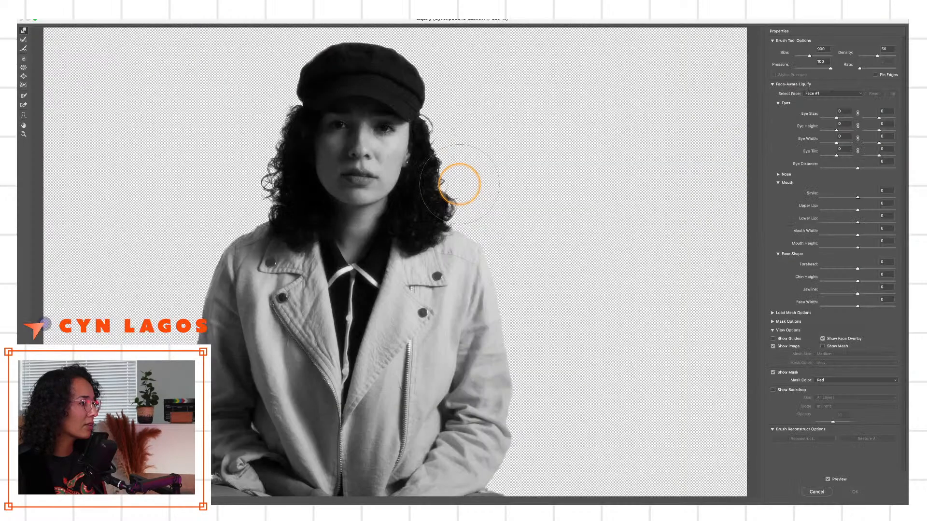
{"action": "key", "text": "bracketright"}
{"action": "key", "text": "bracketright"}
{"action": "key", "text": "bracketright"}
{"action": "key", "text": "bracketright"}
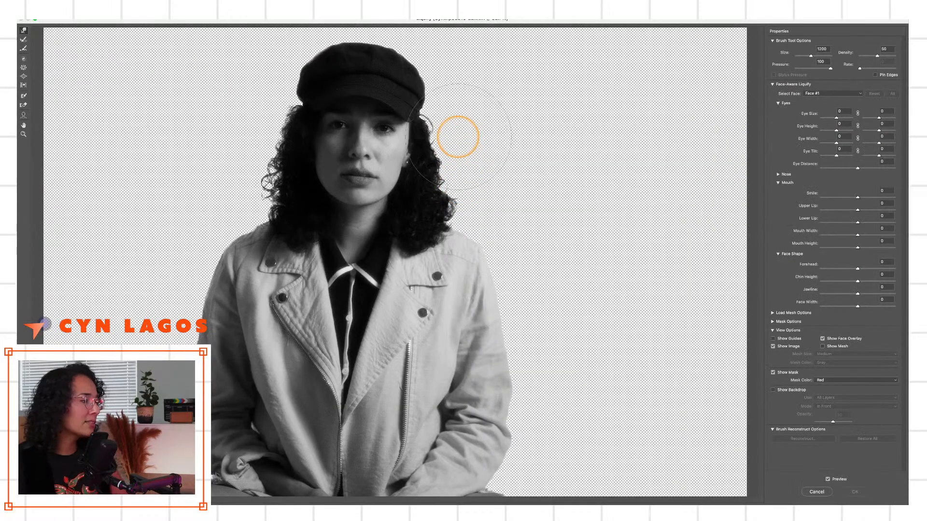
{"action": "key", "text": "bracketleft"}
{"action": "key", "text": "bracketleft"}
{"action": "mouse_move", "coordinate": [476, 124]}
{"action": "left_mouse_down"}
{"action": "mouse_move", "coordinate": [206, 103]}
{"action": "mouse_move", "coordinate": [206, 135]}
{"action": "left_mouse_up"}
{"action": "key", "text": "super+z"}
{"action": "left_click_drag", "start_coordinate": [435, 118], "coordinate": [154, 137]}
{"action": "left_click_drag", "start_coordinate": [514, 133], "coordinate": [150, 140]}
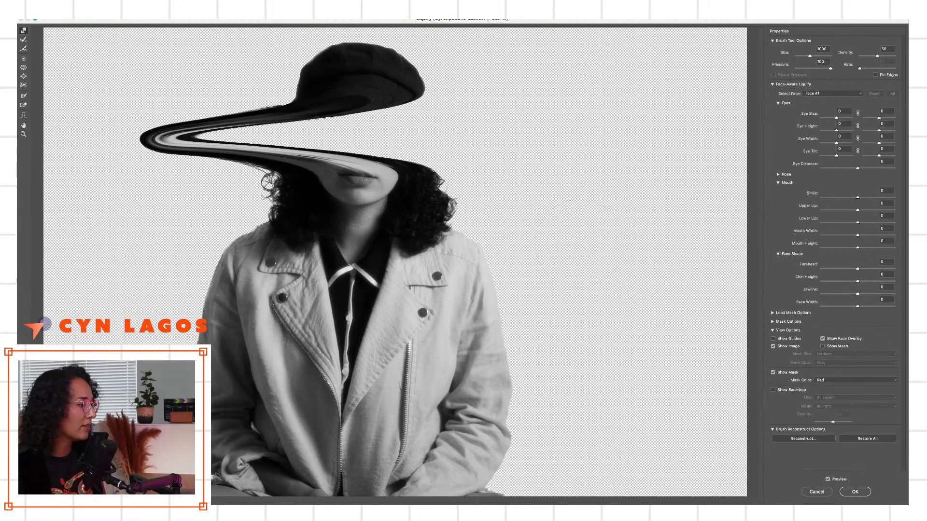
Pull the middle of the jacket far out to the right with the same brush and apply the Liquify distortion.
{"action": "mouse_move", "coordinate": [177, 316]}
{"action": "left_mouse_down"}
{"action": "mouse_move", "coordinate": [523, 324]}
{"action": "mouse_move", "coordinate": [647, 350]}
{"action": "left_mouse_up"}
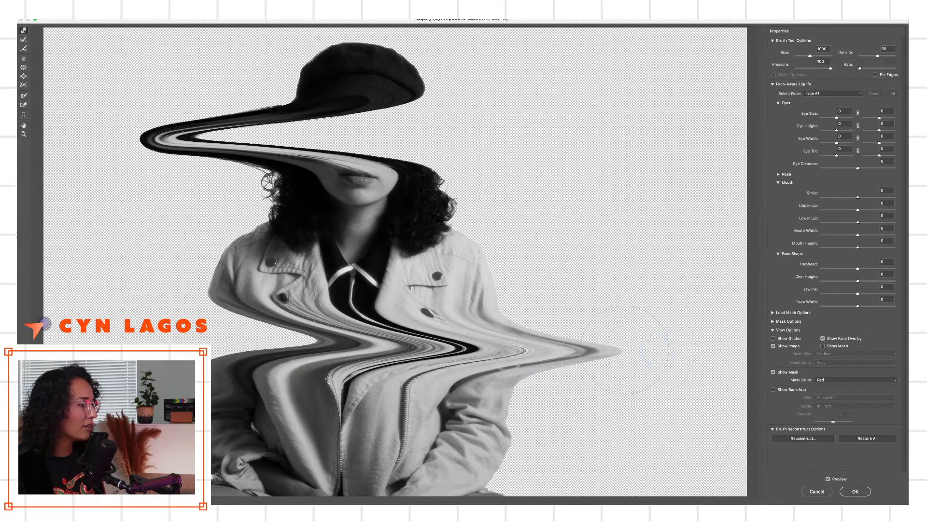
{"action": "key", "text": "ctrl+z"}
{"action": "left_click_drag", "start_coordinate": [207, 330], "coordinate": [637, 345]}
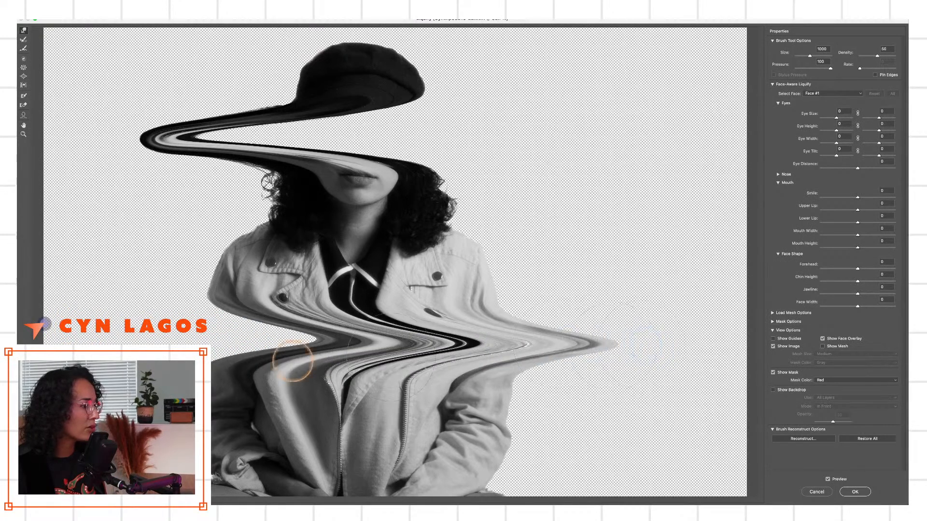
{"action": "mouse_move", "coordinate": [121, 321]}
{"action": "left_mouse_down"}
{"action": "mouse_move", "coordinate": [528, 321]}
{"action": "mouse_move", "coordinate": [690, 338]}
{"action": "left_mouse_up"}
{"action": "mouse_move", "coordinate": [92, 319]}
{"action": "left_mouse_down"}
{"action": "mouse_move", "coordinate": [316, 343]}
{"action": "mouse_move", "coordinate": [659, 340]}
{"action": "left_mouse_up"}
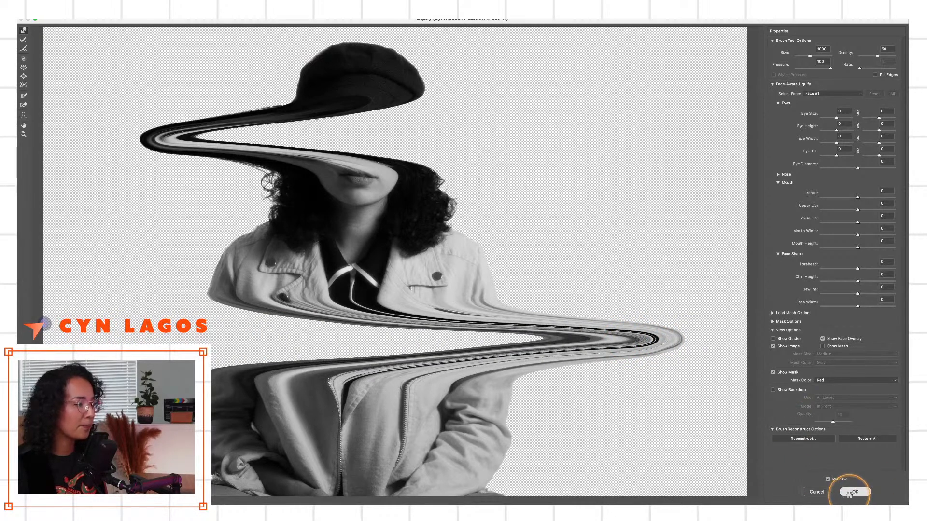
{"action": "left_click", "coordinate": [855, 491]}
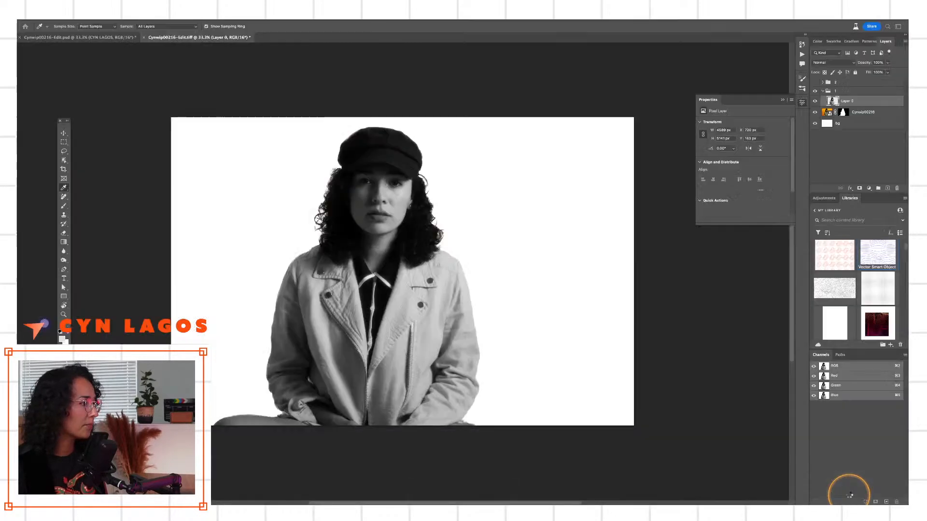
Disable the Cynwip00216 layer's mask to reveal its yellow background behind the distorted figure.
{"action": "right_click", "coordinate": [843, 112]}
{"action": "left_click", "coordinate": [804, 115]}
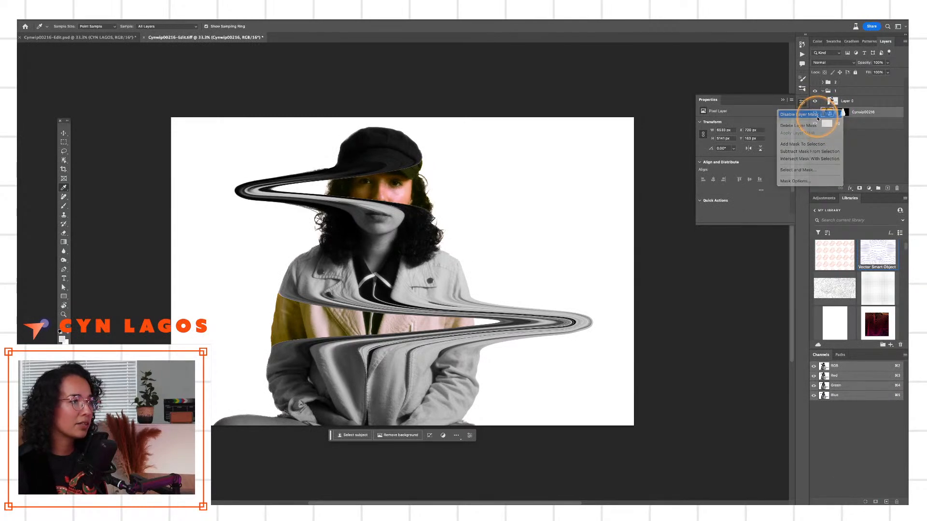
{"action": "key", "text": "z"}
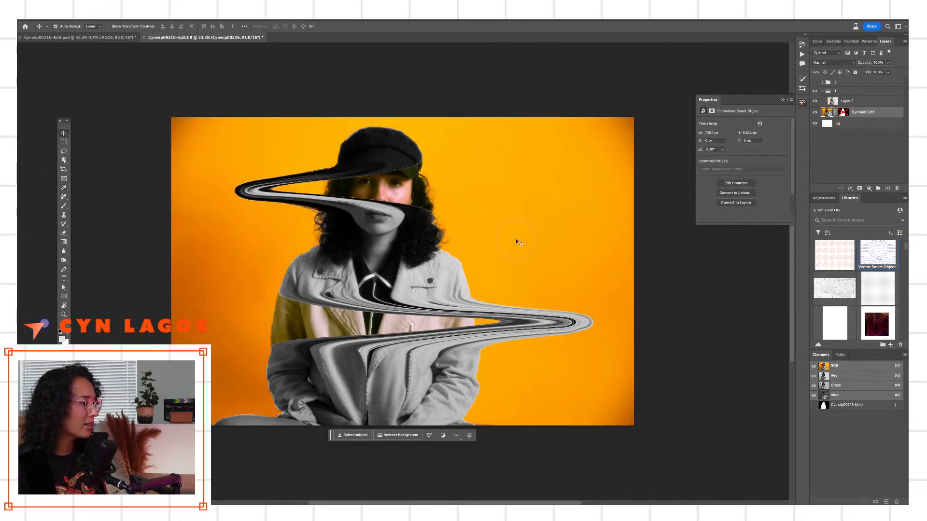
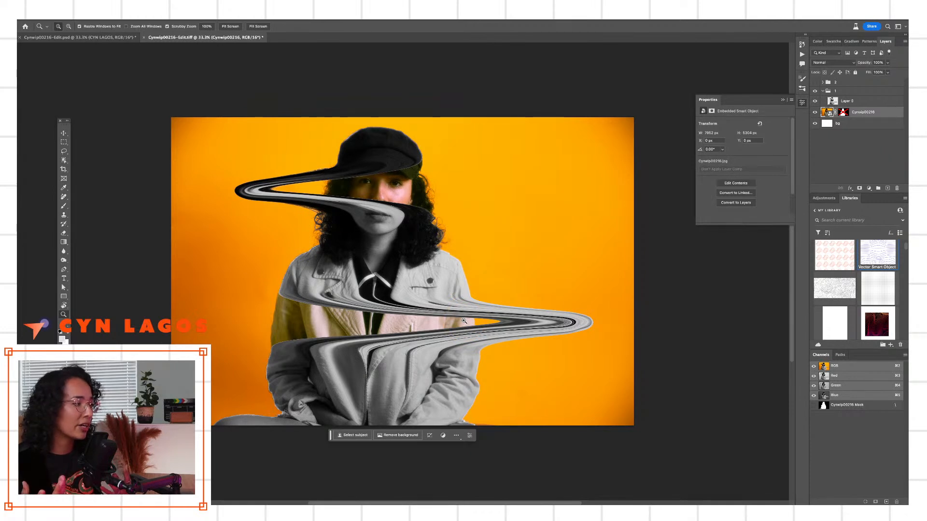
Select Layer 0 and undo both the mask disabling on the Cynwip00216 layer and the last Liquify distortion.
{"action": "double_click", "coordinate": [843, 101]}
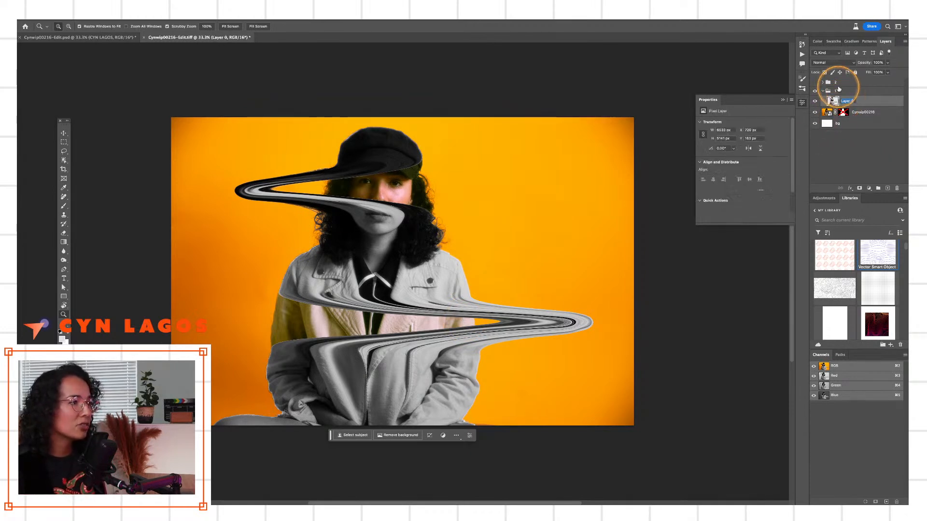
{"action": "left_click", "coordinate": [816, 102]}
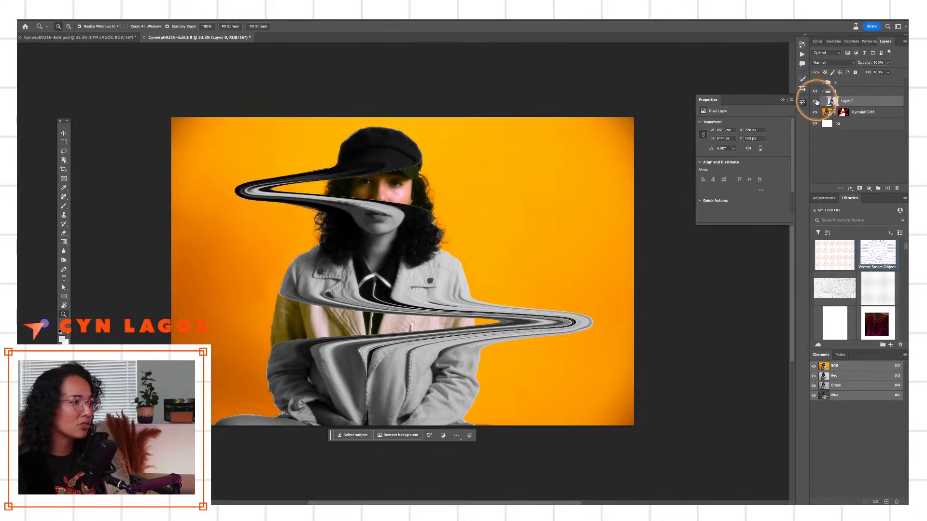
{"action": "key", "text": "super+z"}
{"action": "key", "text": "super+z"}
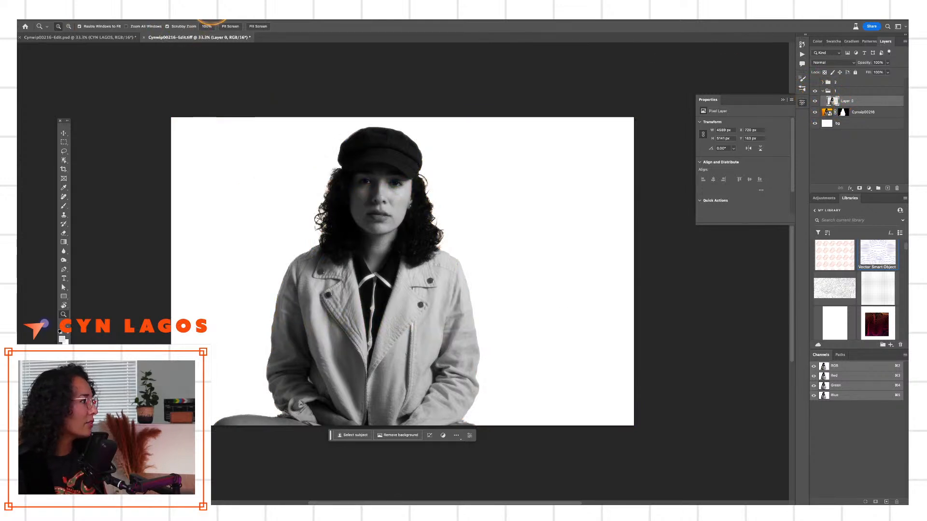
Open Layer 0 in Liquify and try several larger brush sizes for the Forward Warp tool.
{"action": "left_click", "coordinate": [212, 4]}
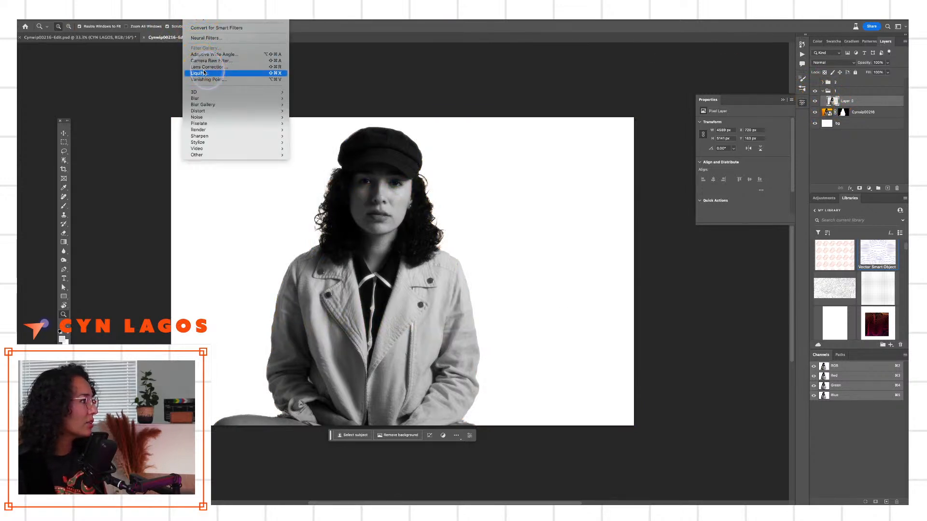
{"action": "left_click", "coordinate": [203, 73]}
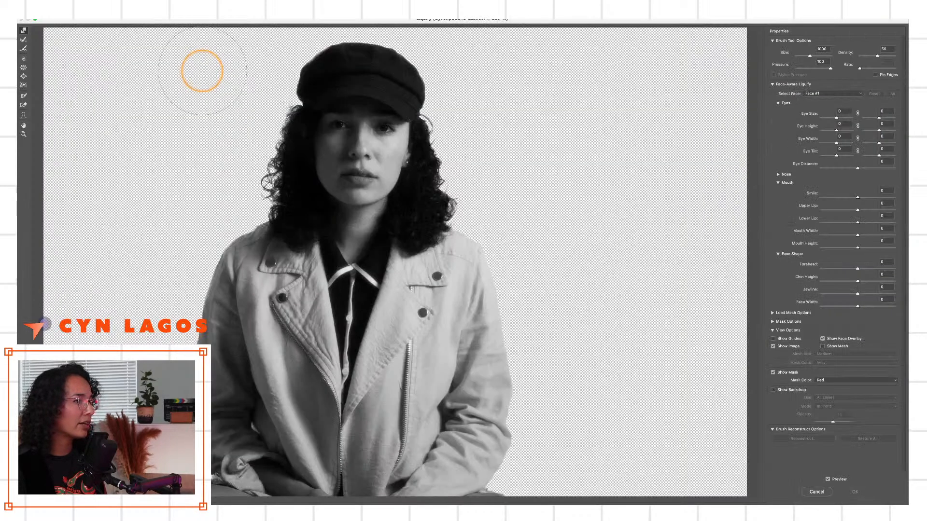
{"action": "key", "text": "bracketright"}
{"action": "key", "text": "bracketright"}
{"action": "key", "text": "bracketright"}
{"action": "key", "text": "bracketright"}
{"action": "key", "text": "bracketright"}
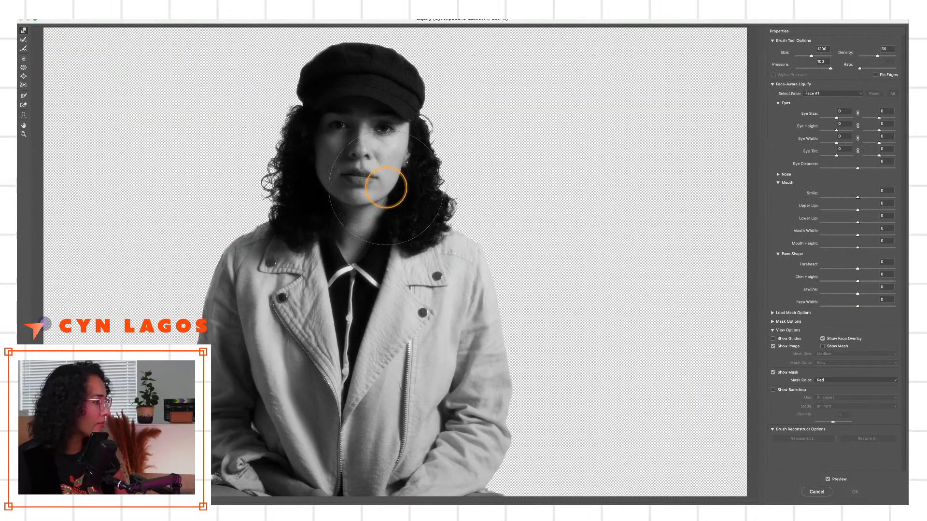
{"action": "key", "text": "bracketleft"}
{"action": "key", "text": "bracketleft"}
{"action": "key", "text": "bracketleft"}
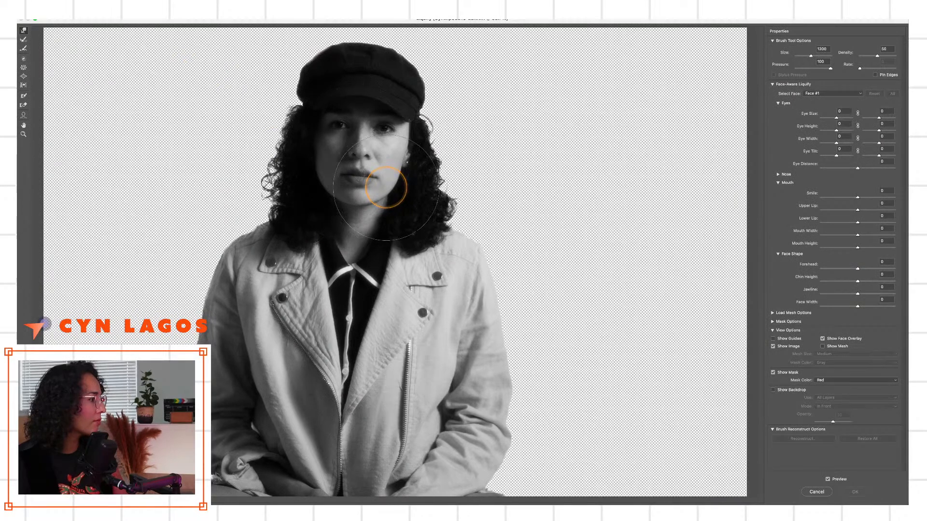
{"action": "key", "text": "bracketright"}
{"action": "key", "text": "bracketright"}
{"action": "key", "text": "bracketright"}
{"action": "key", "text": "bracketright"}
{"action": "key", "text": "bracketright"}
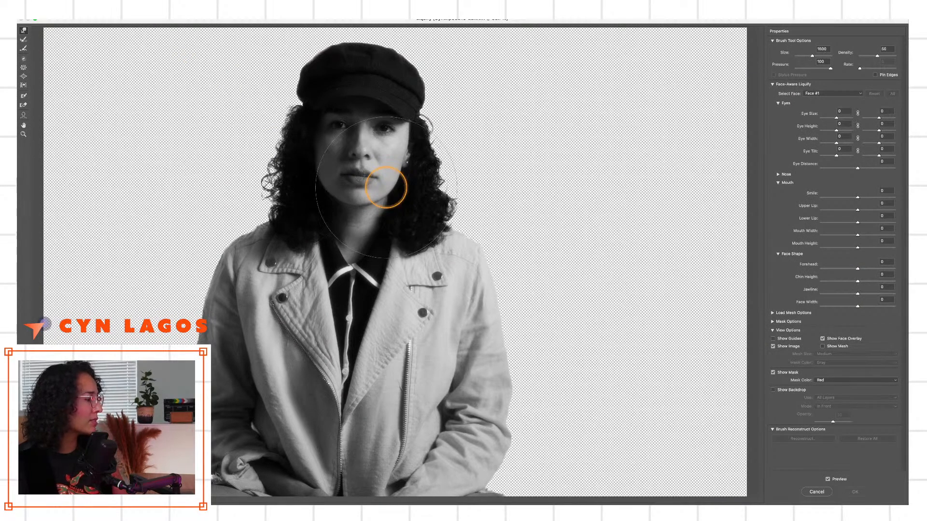
{"action": "key", "text": "bracketleft"}
{"action": "key", "text": "bracketleft"}
{"action": "key", "text": "bracketleft"}
{"action": "key", "text": "bracketleft"}
{"action": "key", "text": "bracketleft"}
Twist the middle of the jacket into an S-shaped swirl with the Twirl Clockwise tool and apply the Liquify distortion.
{"action": "left_click", "coordinate": [23, 58]}
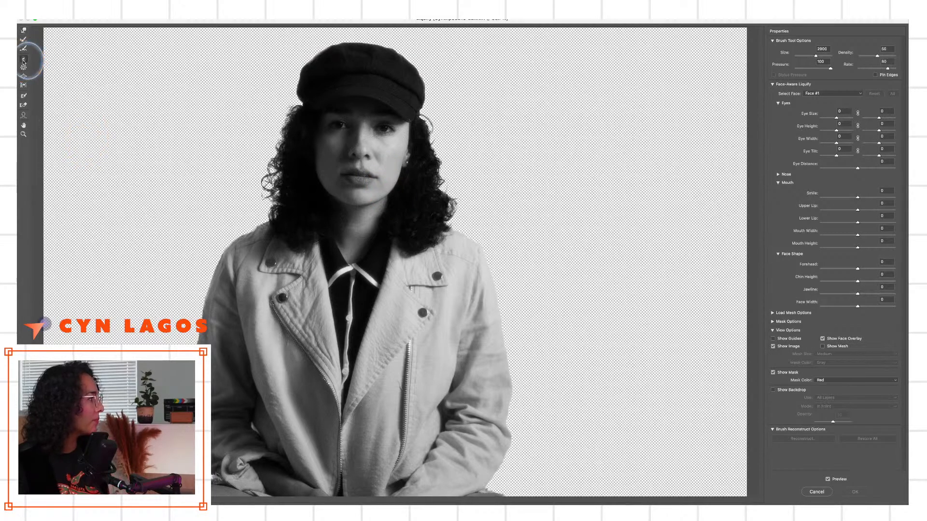
{"action": "mouse_move", "coordinate": [177, 322]}
{"action": "left_mouse_down"}
{"action": "mouse_move", "coordinate": [405, 345]}
{"action": "mouse_move", "coordinate": [429, 326]}
{"action": "left_mouse_up"}
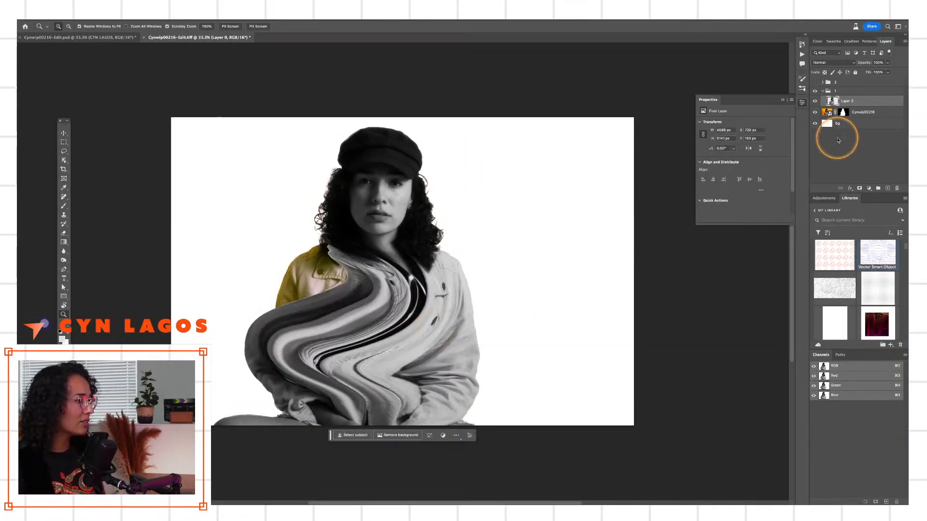
Try disabling the layer mask on the Cynwip00216 photo layer, and undo it.
{"action": "right_click", "coordinate": [841, 113]}
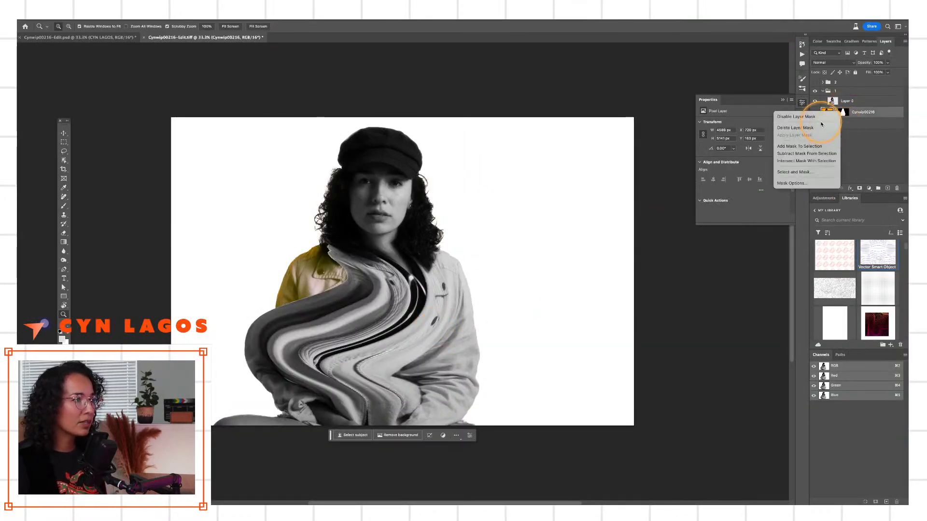
{"action": "left_click", "coordinate": [820, 119]}
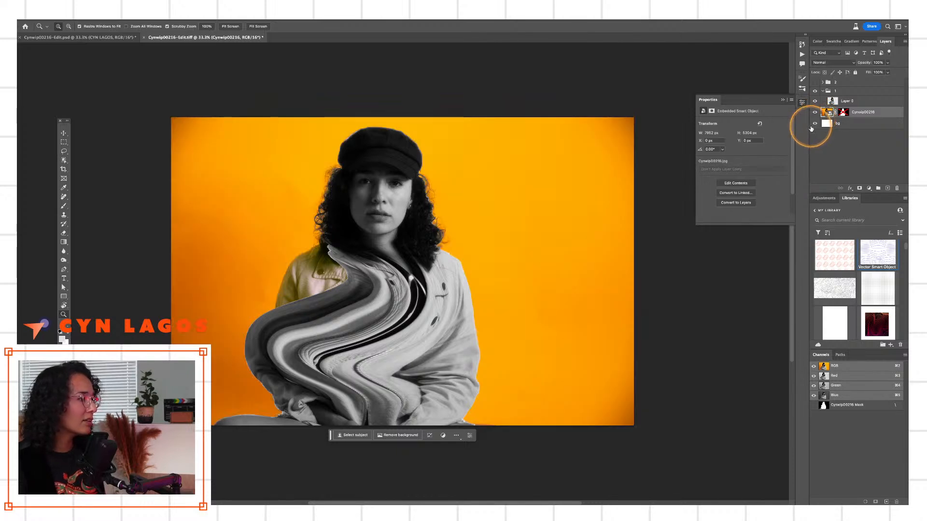
{"action": "key", "text": "super+z"}
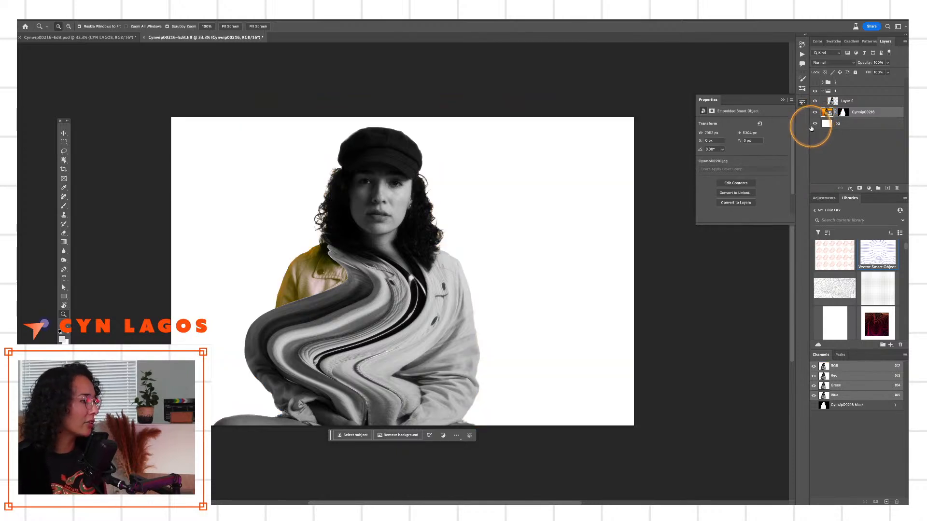
Undo the Liquify distortion on the black-and-white Layer 0 and duplicate the layer twice.
{"action": "left_click", "coordinate": [846, 103]}
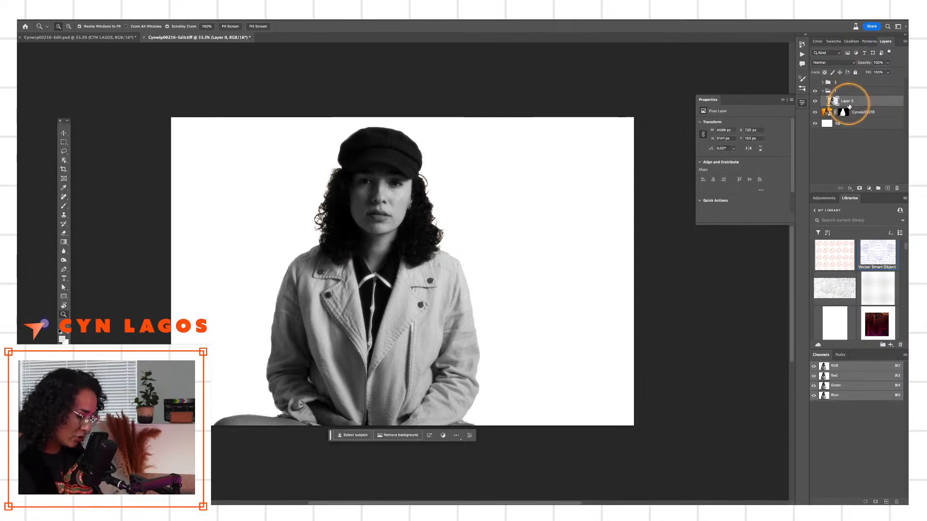
{"action": "key", "text": "super+j"}
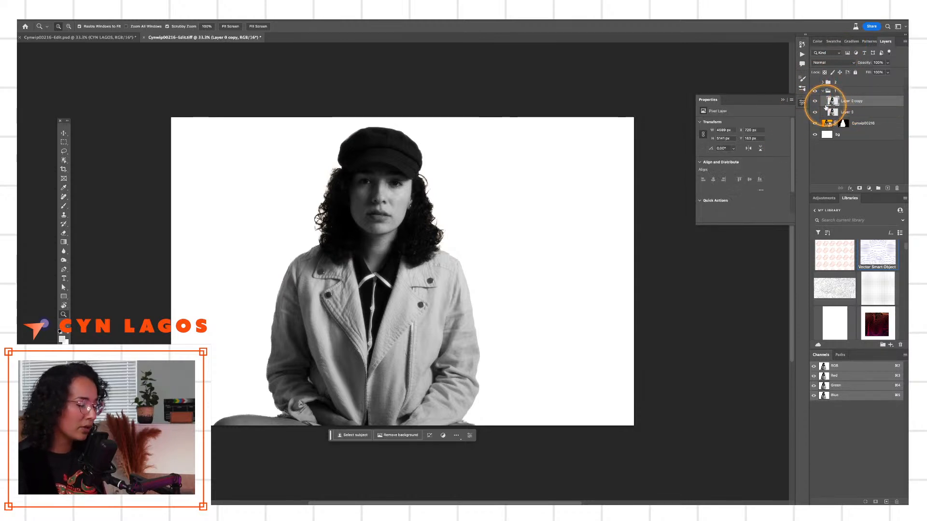
{"action": "key", "text": "super+j"}
Select the original Layer 0 and hide both of its copies.
{"action": "left_click", "coordinate": [845, 126]}
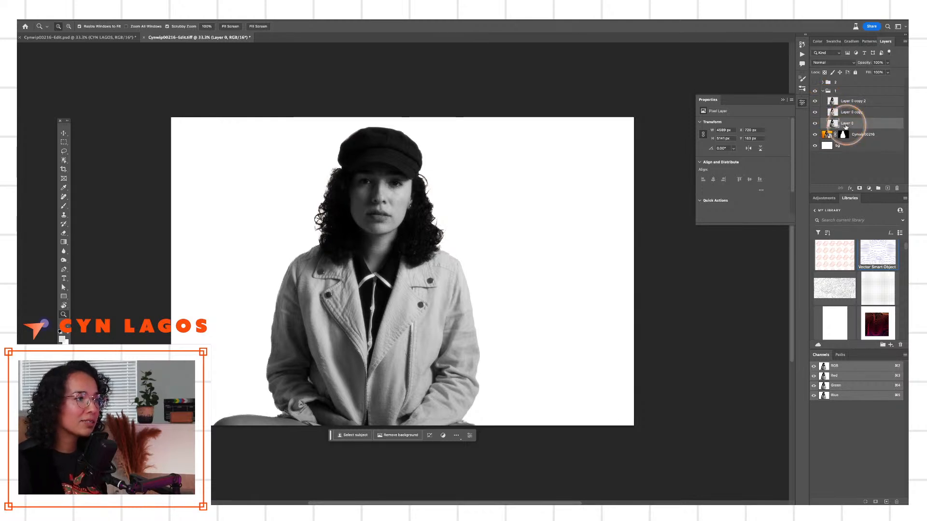
{"action": "left_click", "coordinate": [814, 101]}
{"action": "left_click", "coordinate": [815, 112]}
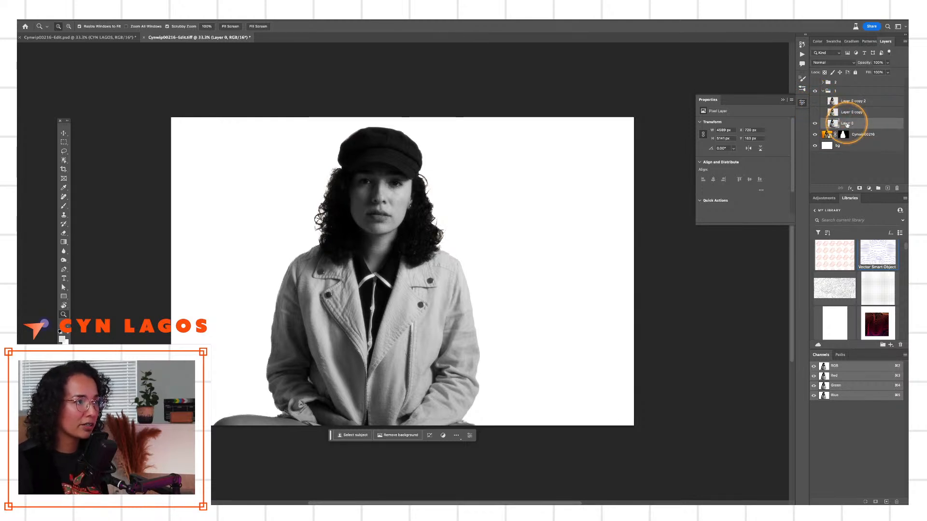
Open Layer 0 in Liquify and use Forward Warp with brush size 1000 to pull the cap brim and eye area far left.
{"action": "left_click", "coordinate": [199, 17]}
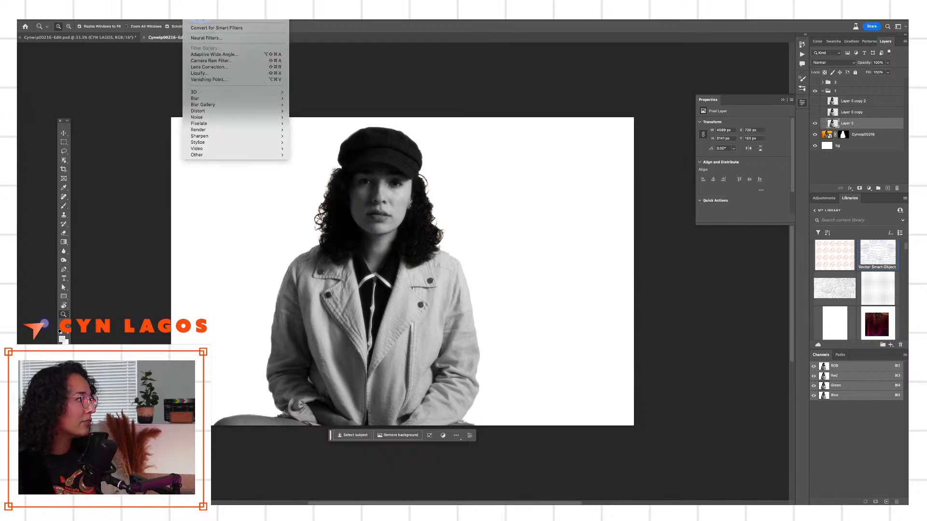
{"action": "left_click", "coordinate": [197, 73]}
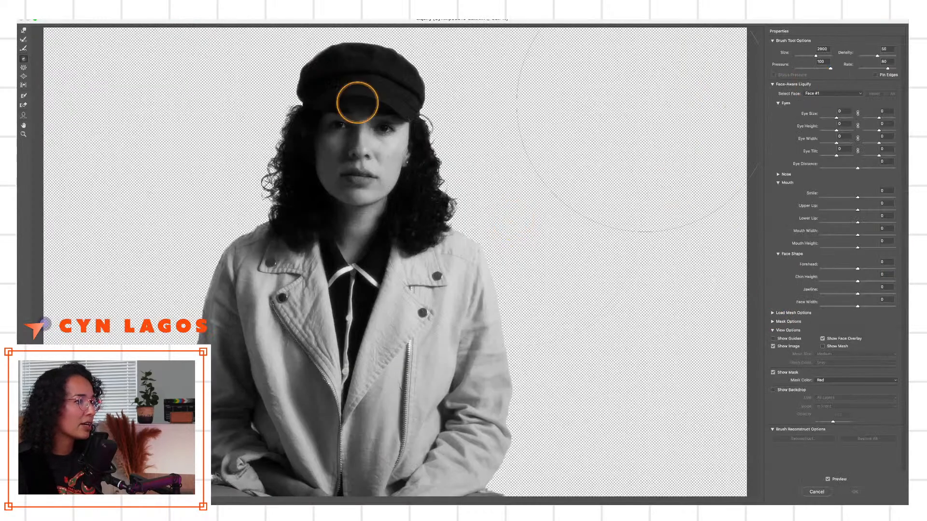
{"action": "left_click", "coordinate": [23, 30]}
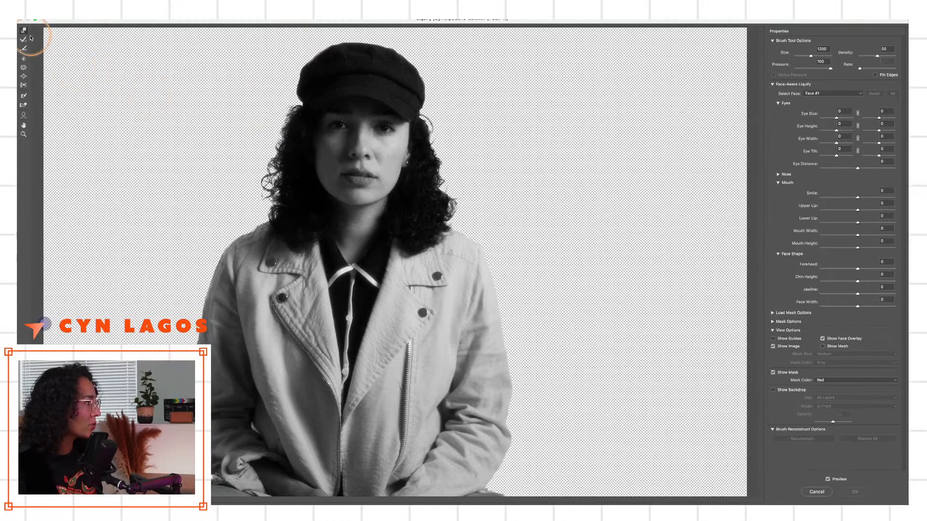
{"action": "key", "text": "bracketleft"}
{"action": "key", "text": "bracketleft"}
{"action": "key", "text": "bracketleft"}
{"action": "mouse_move", "coordinate": [300, 124]}
{"action": "left_mouse_down"}
{"action": "mouse_move", "coordinate": [465, 129]}
{"action": "mouse_move", "coordinate": [179, 110]}
{"action": "left_mouse_up"}
{"action": "key", "text": "super+z"}
{"action": "mouse_move", "coordinate": [482, 118]}
{"action": "left_mouse_down"}
{"action": "mouse_move", "coordinate": [197, 104]}
{"action": "mouse_move", "coordinate": [166, 118]}
{"action": "left_mouse_up"}
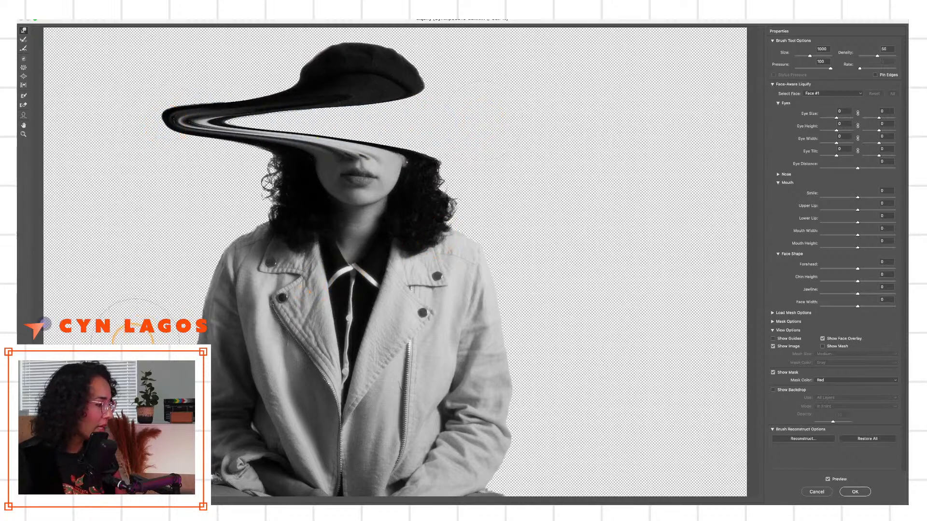
Warp the jacket torso far right with brush size 1700, stretch the face band further left with size 1200, and apply Liquify.
{"action": "mouse_move", "coordinate": [137, 340]}
{"action": "left_mouse_down"}
{"action": "mouse_move", "coordinate": [314, 353]}
{"action": "mouse_move", "coordinate": [511, 338]}
{"action": "mouse_move", "coordinate": [524, 354]}
{"action": "left_mouse_up"}
{"action": "left_click_drag", "start_coordinate": [164, 350], "coordinate": [600, 311]}
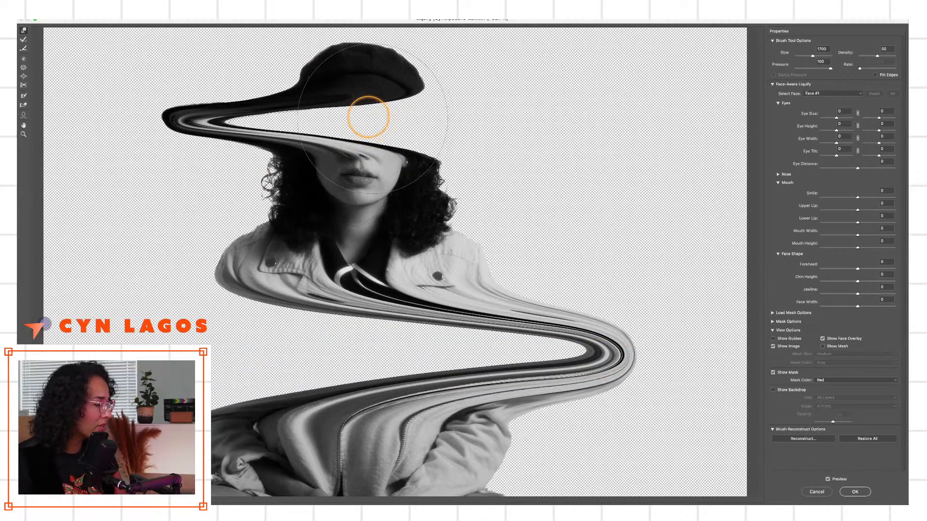
{"action": "key", "text": "bracketleft"}
{"action": "key", "text": "bracketleft"}
{"action": "key", "text": "bracketleft"}
{"action": "left_click_drag", "start_coordinate": [367, 123], "coordinate": [128, 107]}
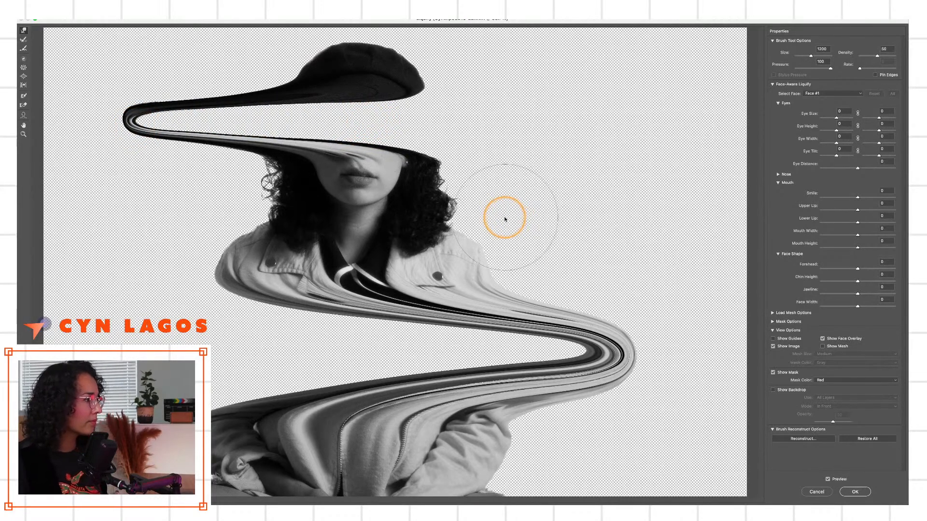
{"action": "key", "text": "Return"}
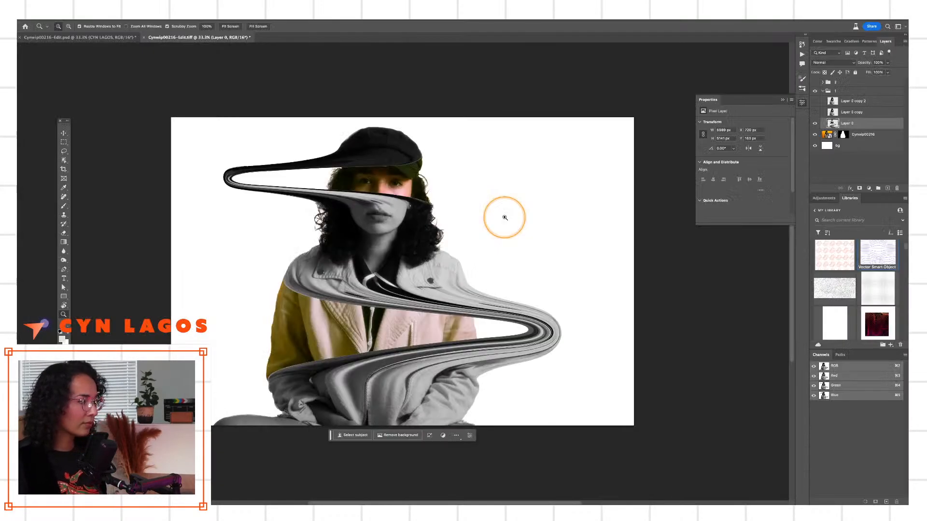
Disable the Cynwip00216 photo layer's mask to bring back the orange background, and collapse group 1.
{"action": "right_click", "coordinate": [842, 135]}
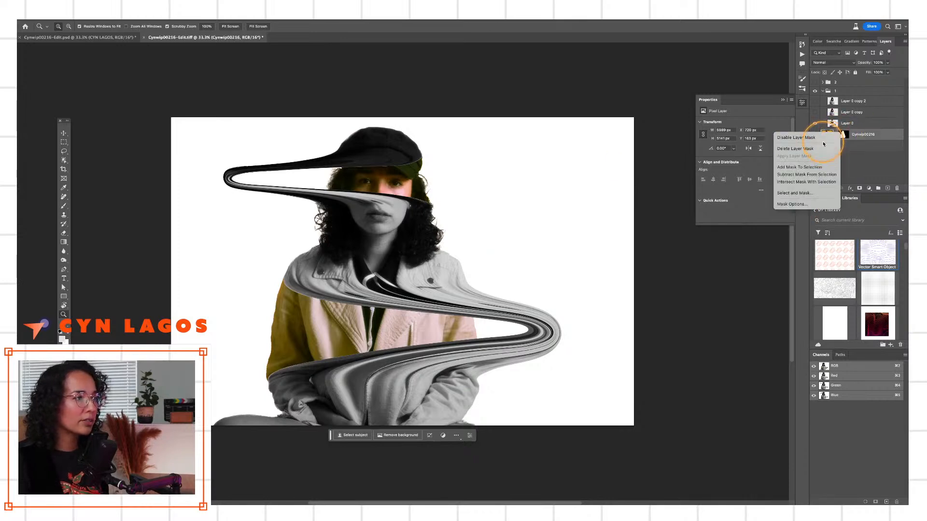
{"action": "left_click", "coordinate": [824, 138]}
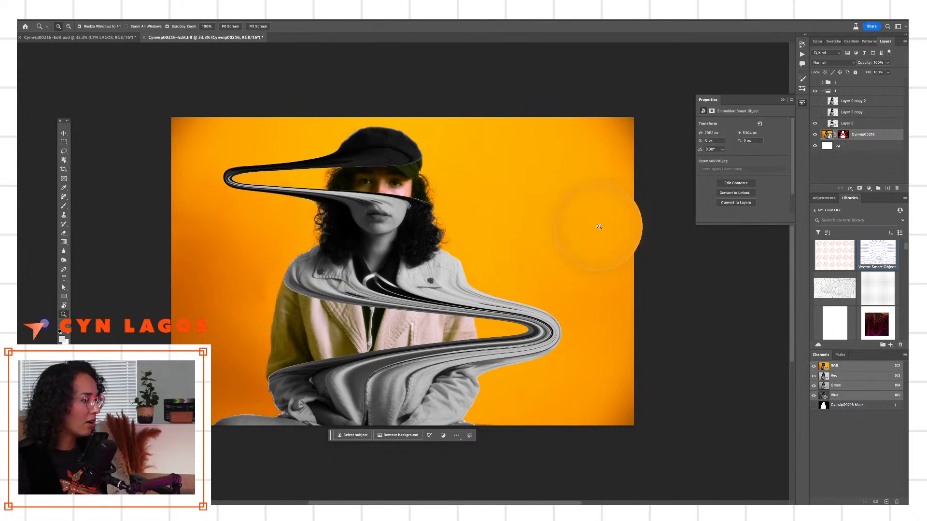
{"action": "left_click", "coordinate": [823, 91]}
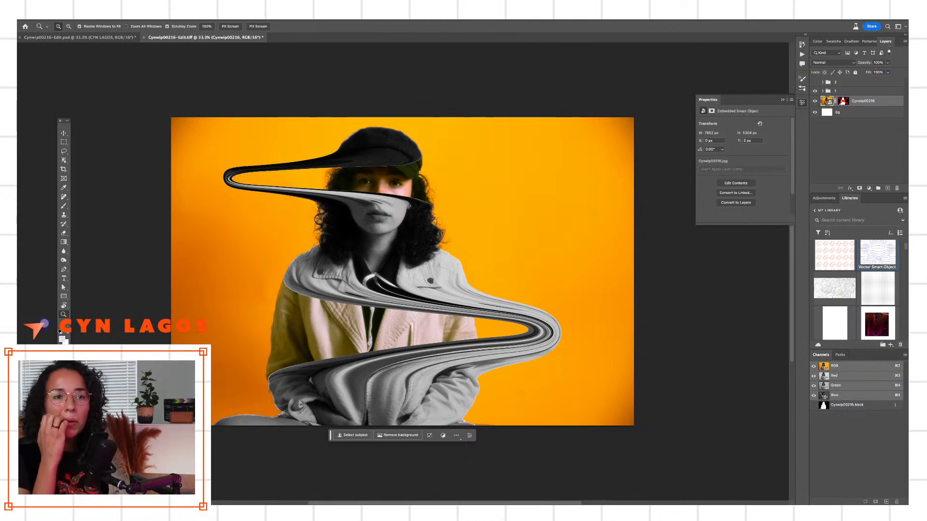
Hide group 1, then show group 2 and expand it to reveal its layers.
{"action": "left_click", "coordinate": [816, 92]}
{"action": "left_click", "coordinate": [815, 101]}
{"action": "left_click", "coordinate": [815, 101]}
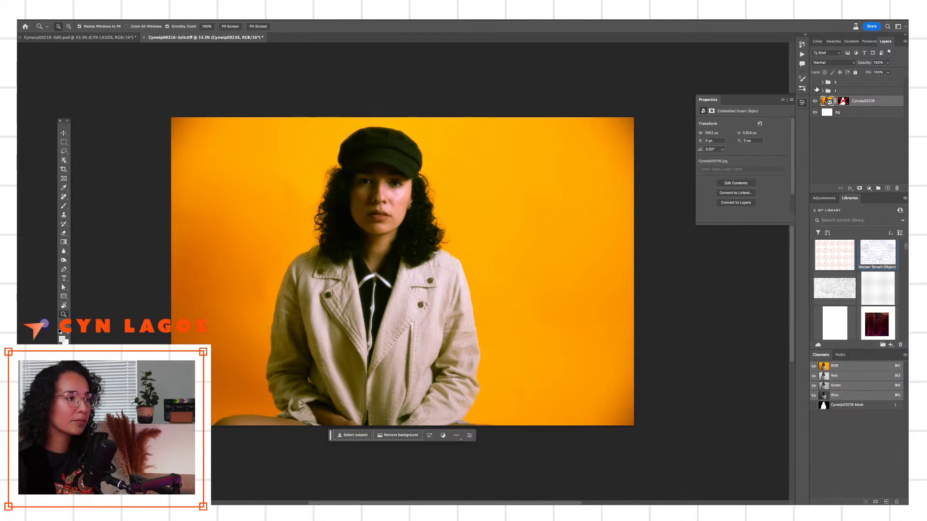
{"action": "left_click", "coordinate": [815, 82]}
{"action": "left_click", "coordinate": [835, 84]}
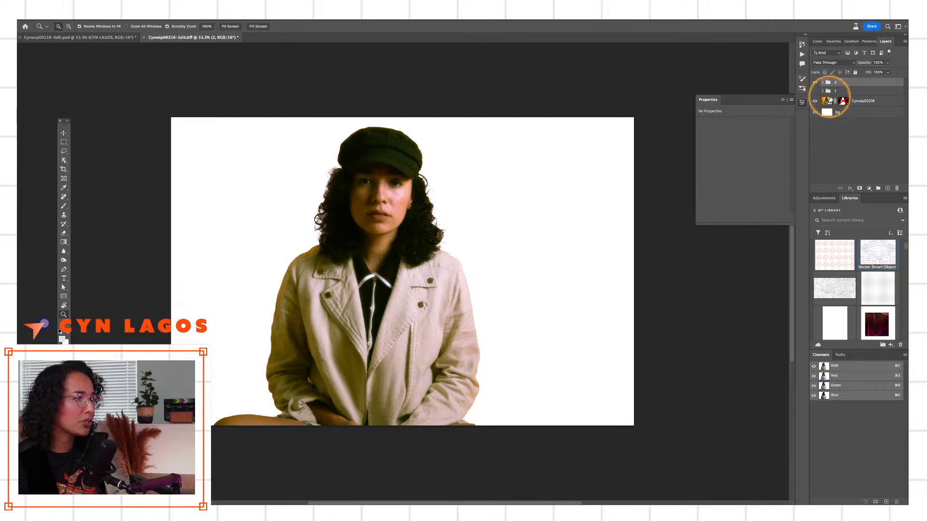
{"action": "left_click", "coordinate": [823, 82]}
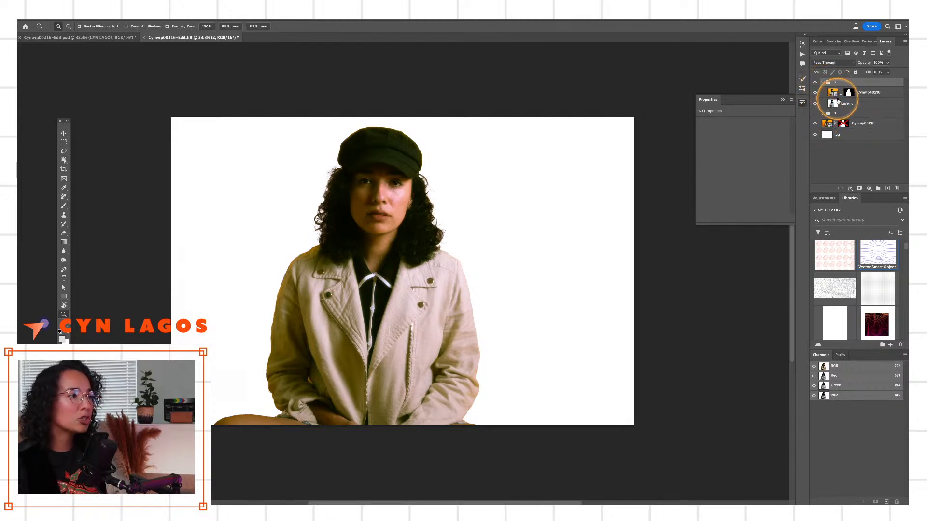
Move the lower Cynwip00216 photo layer and the bg layer into group 1.
{"action": "left_click", "coordinate": [837, 103]}
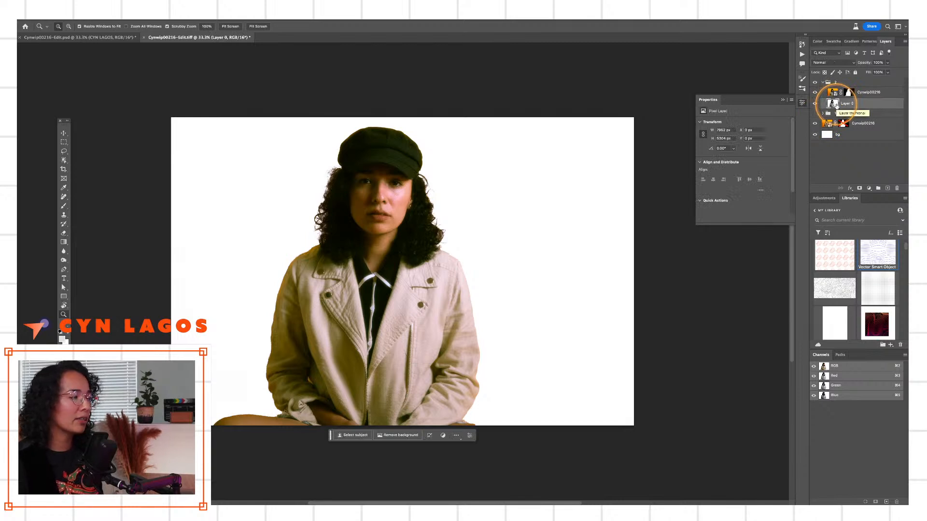
{"action": "left_click", "coordinate": [834, 93]}
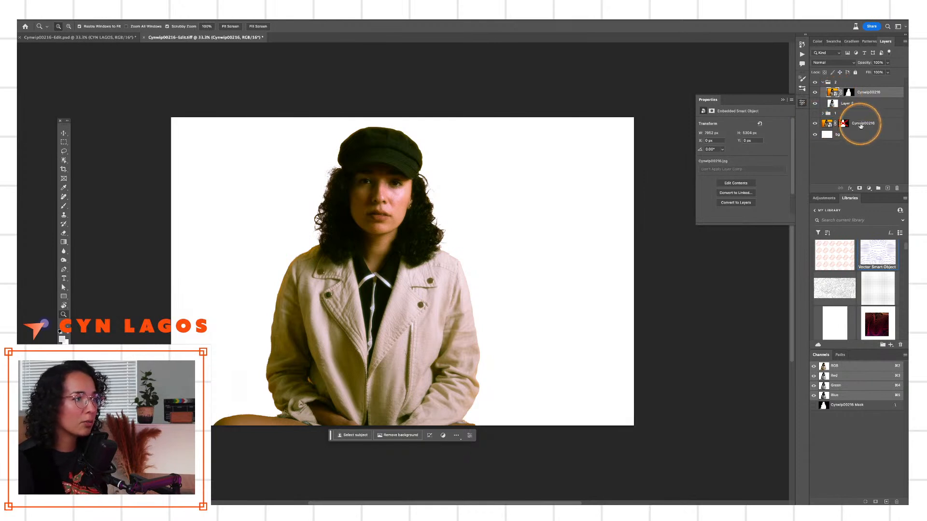
{"action": "key", "text": "super+g"}
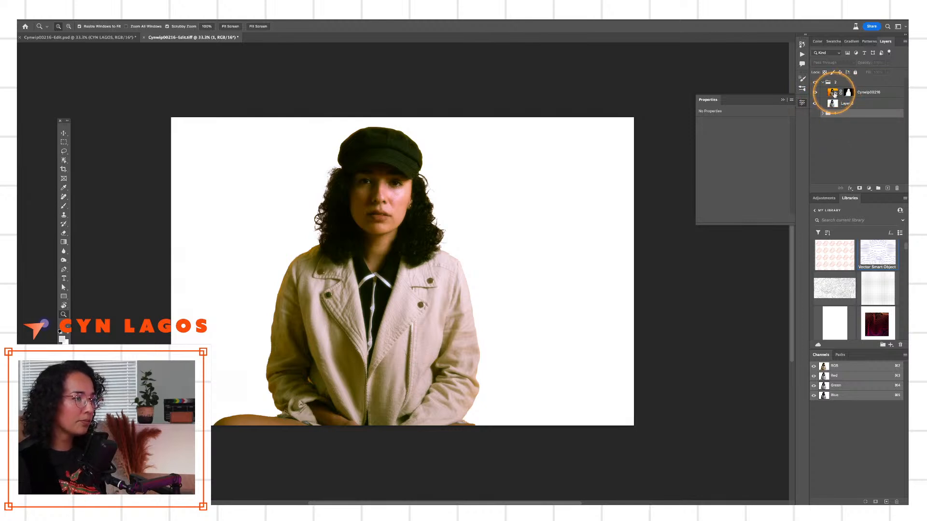
Inspect group 2's masked colour photo layer and black-and-white Layer 0 by toggling each one's visibility.
{"action": "left_click", "coordinate": [834, 93]}
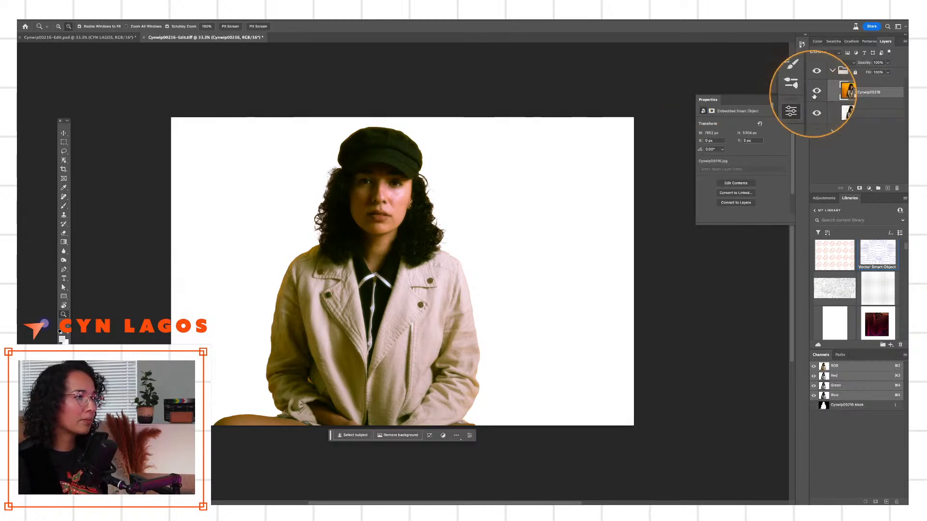
{"action": "left_click", "coordinate": [814, 95]}
{"action": "left_click", "coordinate": [816, 95]}
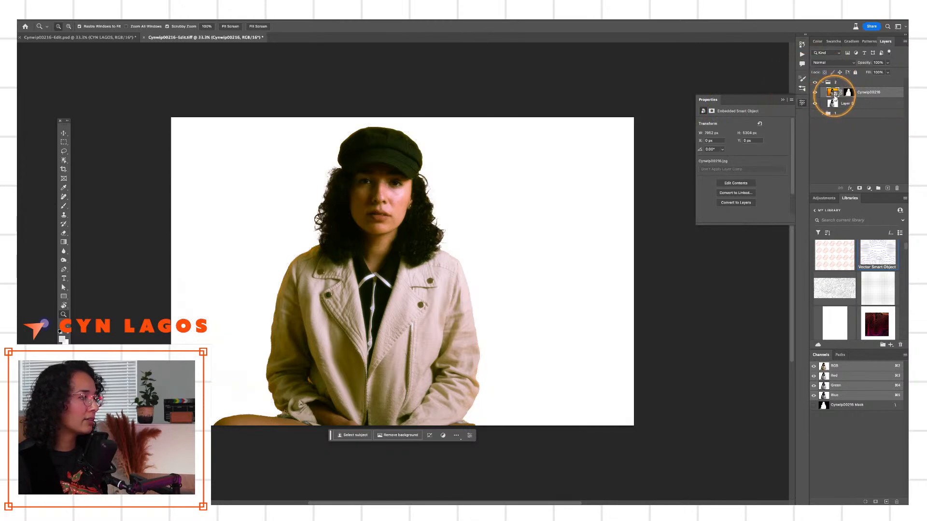
{"action": "left_click", "coordinate": [848, 93]}
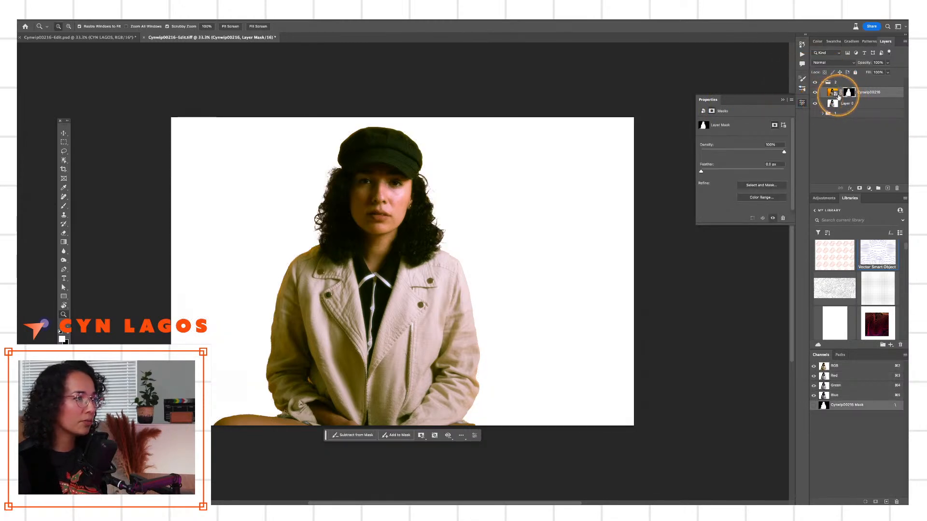
{"action": "left_click", "coordinate": [815, 102]}
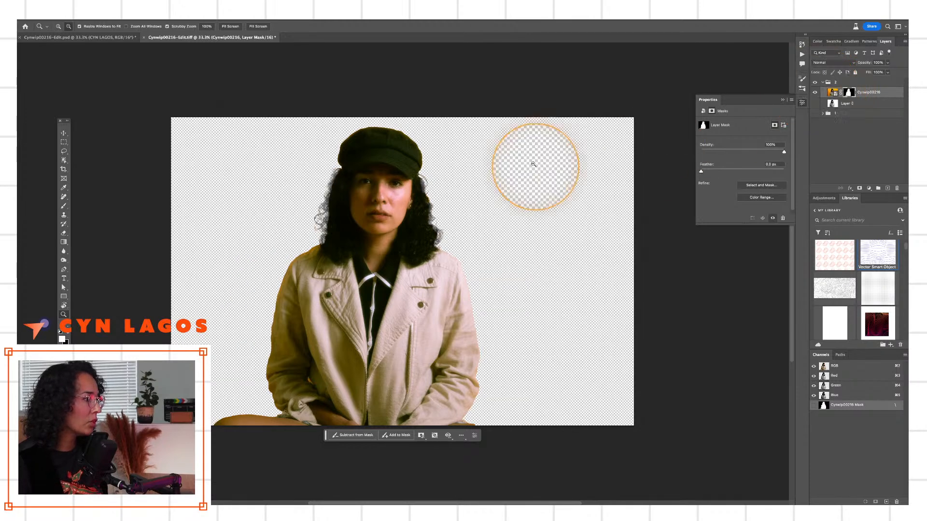
{"action": "left_click", "coordinate": [814, 101]}
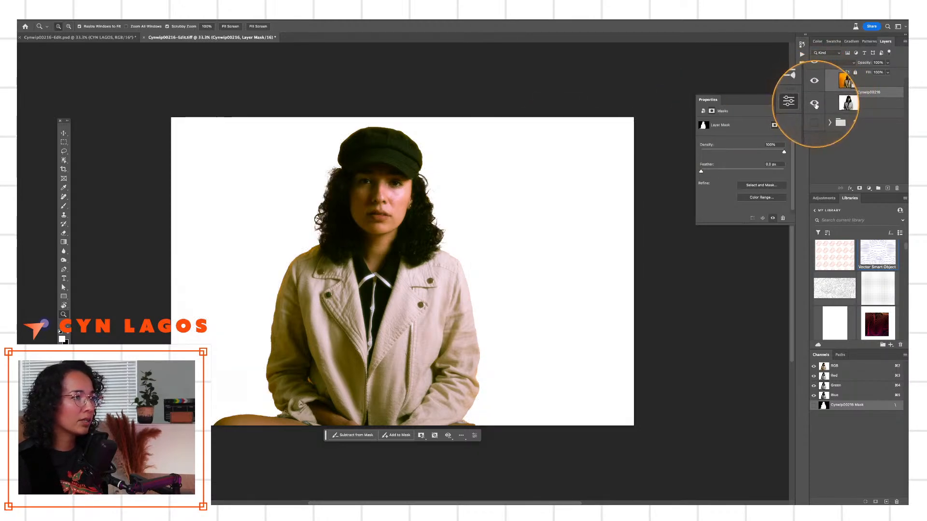
{"action": "left_click", "coordinate": [845, 104]}
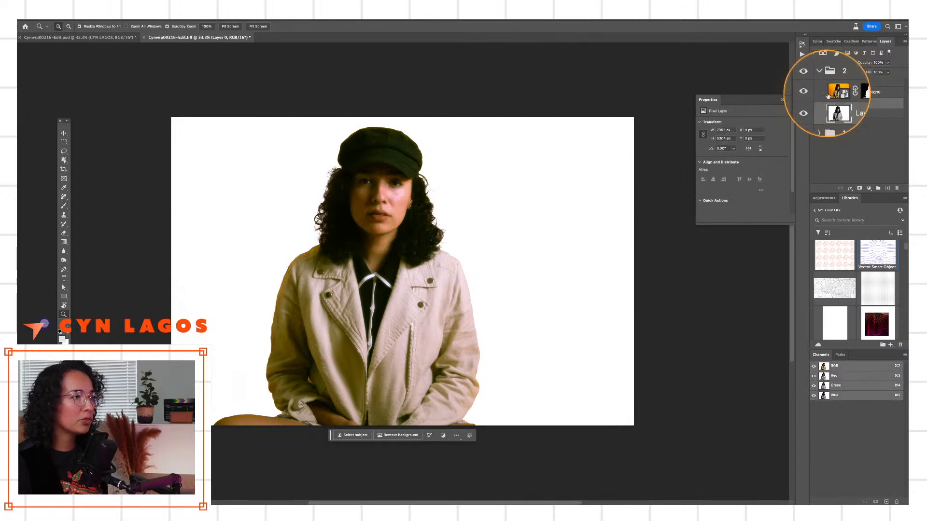
Move the masked colour cutout about 1044 px to the right, exposing the black-and-white portrait behind it.
{"action": "left_click", "coordinate": [825, 95]}
{"action": "key", "text": "v"}
{"action": "left_click_drag", "start_coordinate": [434, 218], "coordinate": [478, 215]}
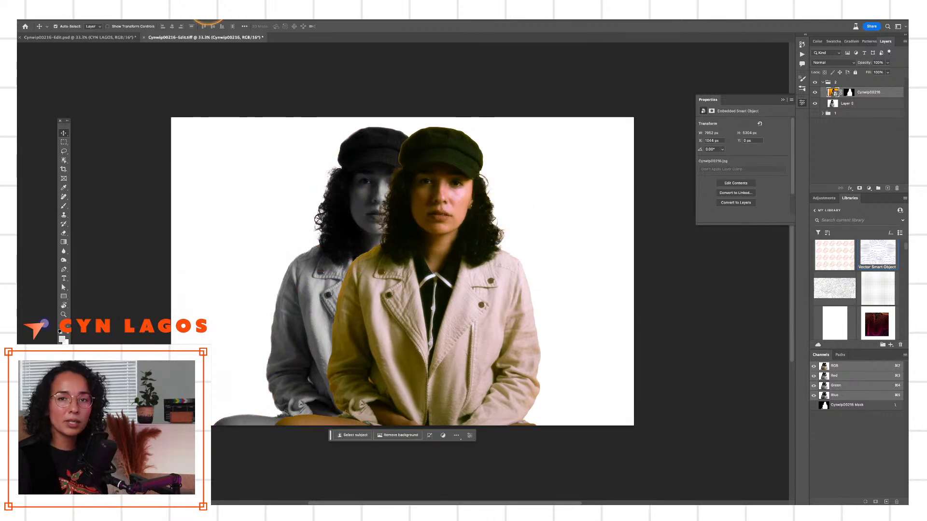
{"action": "left_click", "coordinate": [197, 20]}
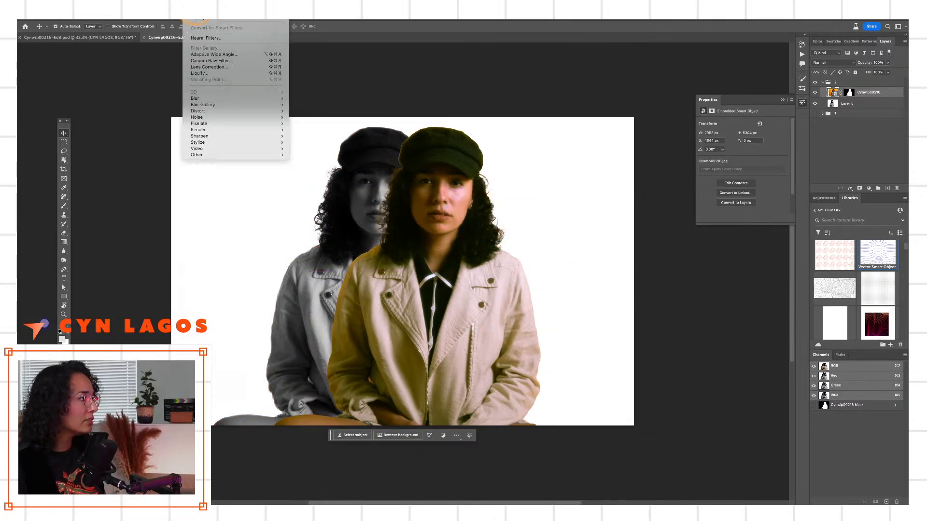
{"action": "left_click", "coordinate": [220, 100]}
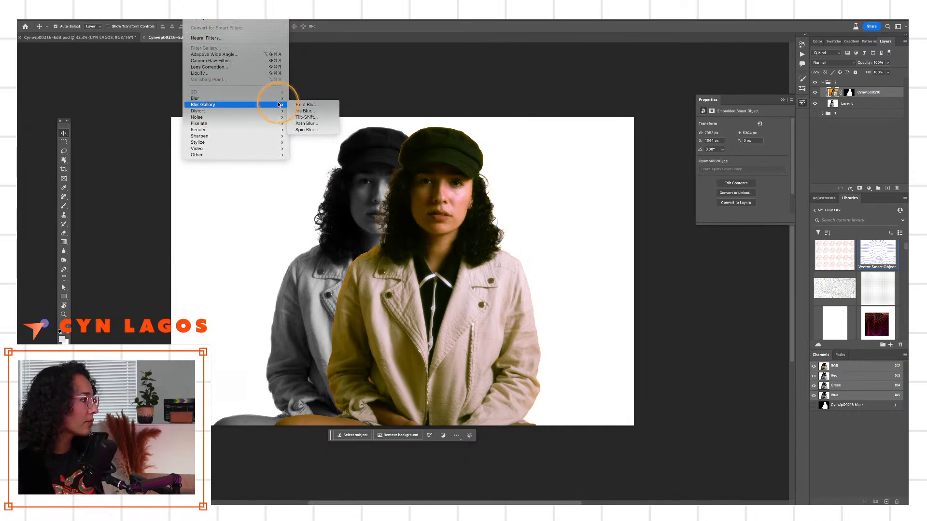
{"action": "mouse_move", "coordinate": [278, 100]}
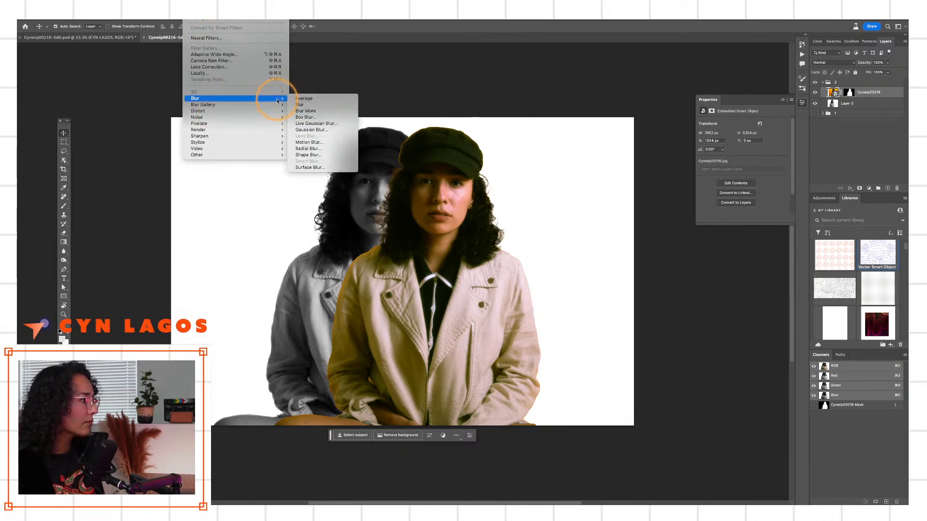
{"action": "left_click", "coordinate": [317, 143]}
{"action": "mouse_move", "coordinate": [632, 251]}
{"action": "left_mouse_down"}
{"action": "mouse_move", "coordinate": [652, 248]}
{"action": "mouse_move", "coordinate": [621, 248]}
{"action": "left_mouse_up"}
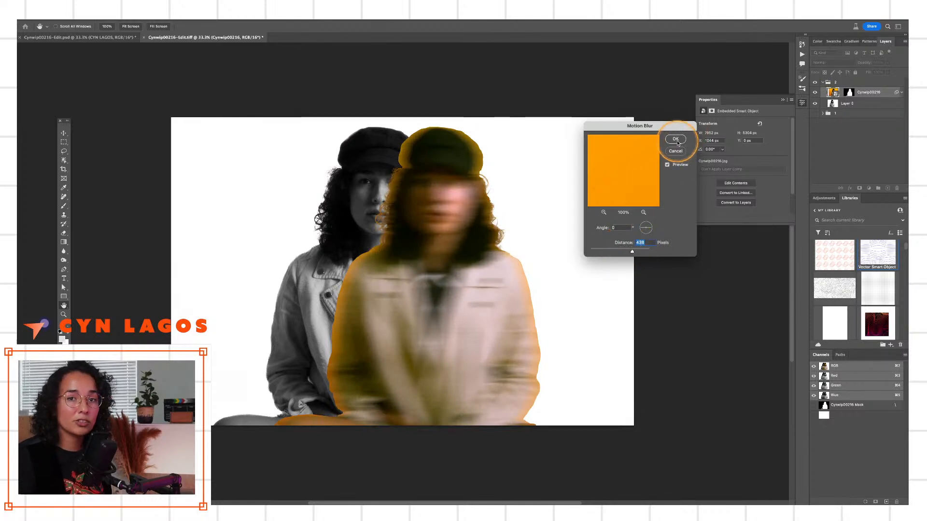
{"action": "key", "text": "alt"}
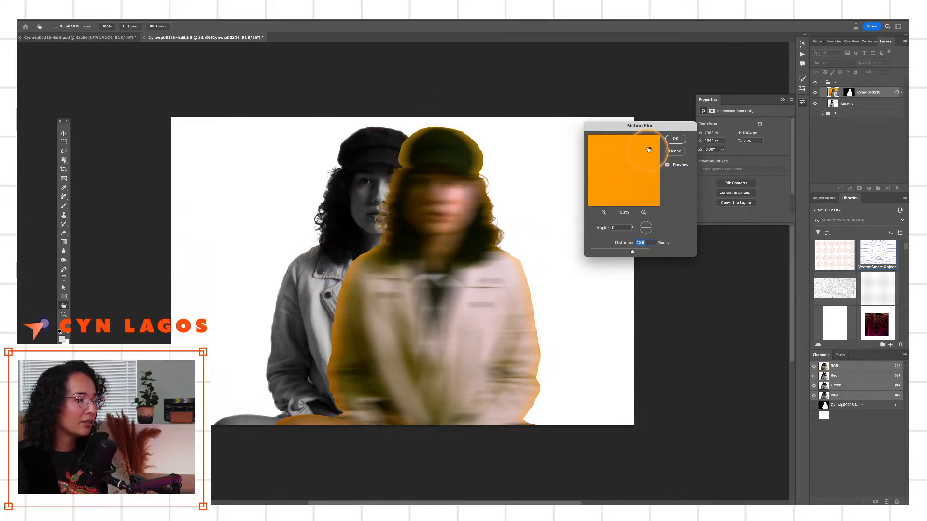
{"action": "key", "text": "alt"}
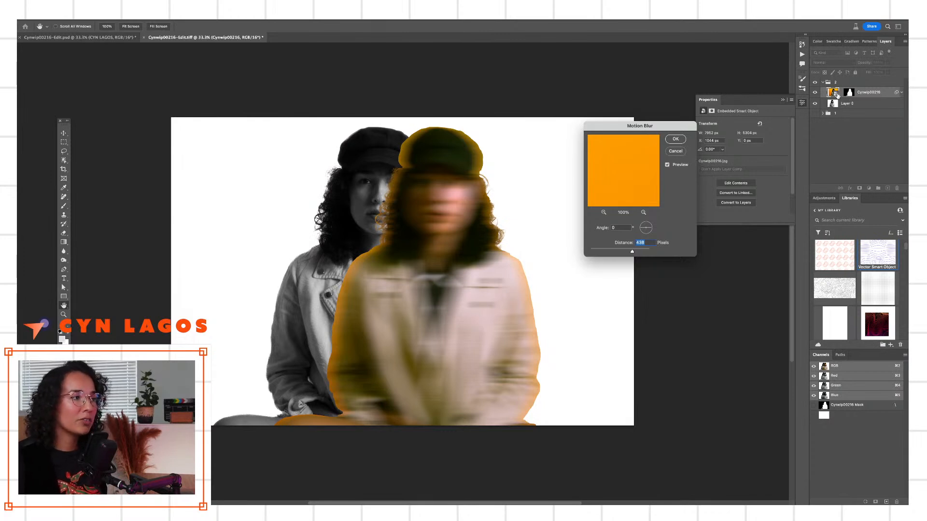
{"action": "left_click", "coordinate": [682, 152]}
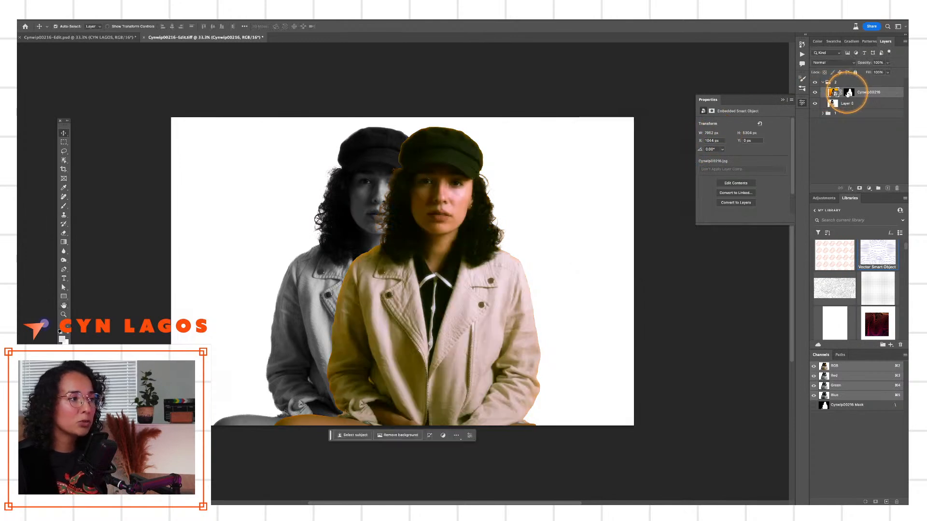
Rasterize the Cynwip00216 smart object layer in group 2 and apply its layer mask.
{"action": "right_click", "coordinate": [848, 93]}
{"action": "left_click", "coordinate": [862, 91]}
{"action": "right_click", "coordinate": [849, 90]}
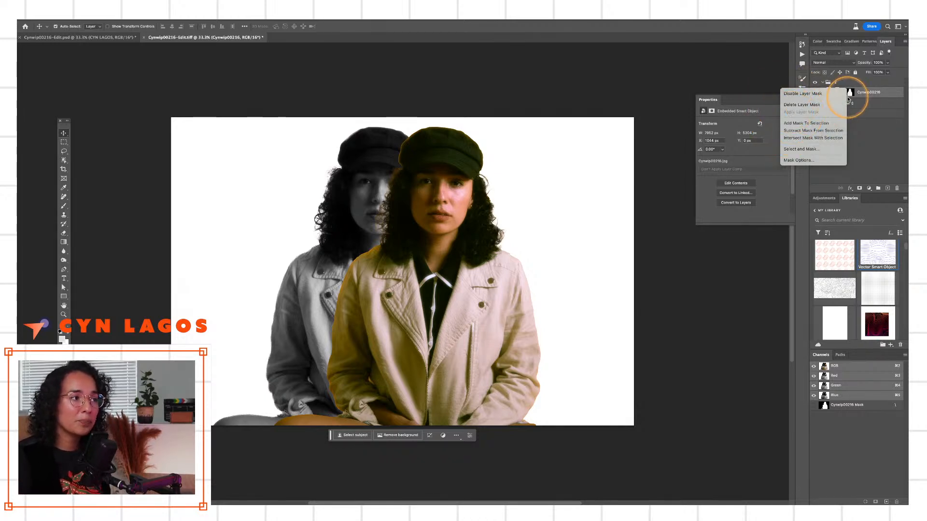
{"action": "left_click", "coordinate": [835, 93]}
{"action": "right_click", "coordinate": [835, 92]}
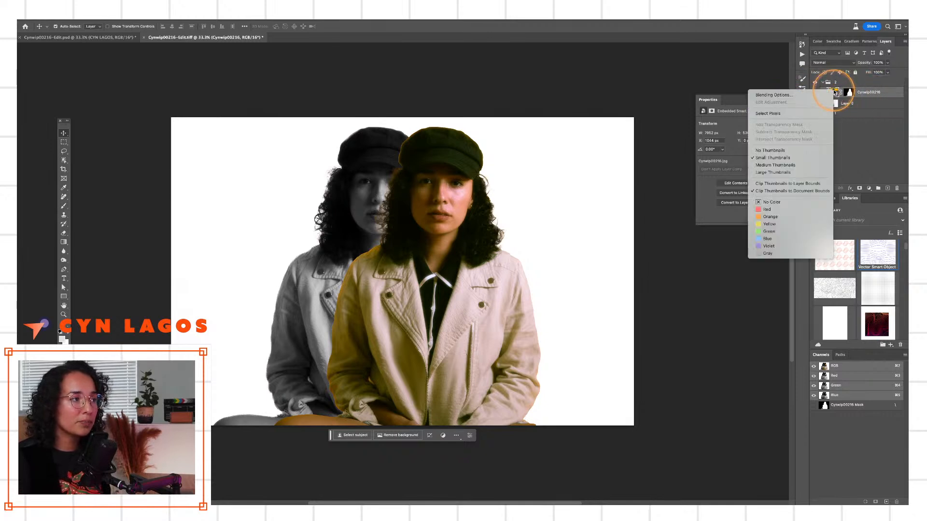
{"action": "left_click", "coordinate": [879, 93]}
{"action": "right_click", "coordinate": [880, 94]}
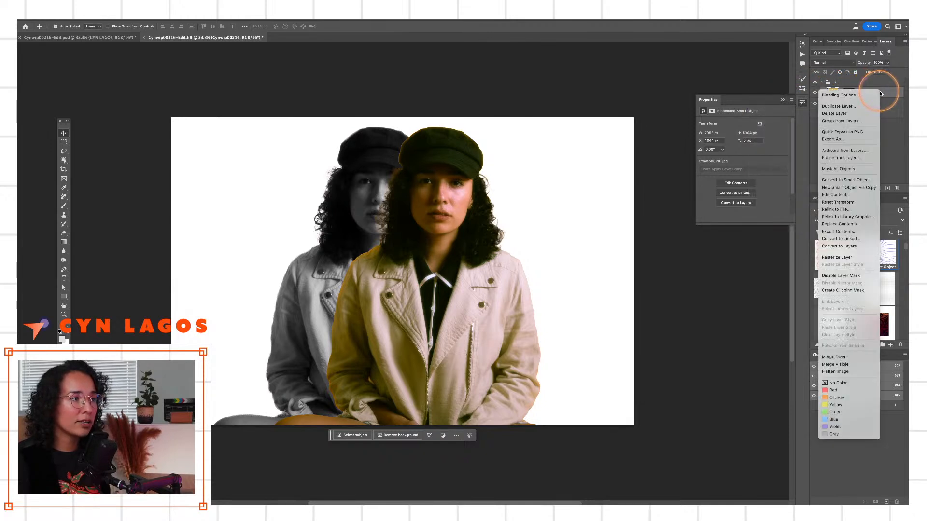
{"action": "left_click", "coordinate": [840, 257]}
{"action": "right_click", "coordinate": [850, 92]}
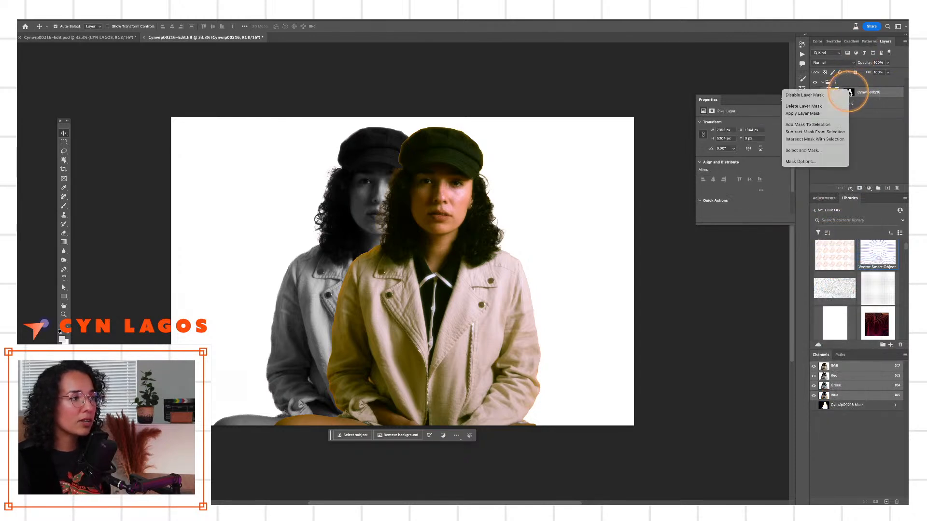
{"action": "left_click", "coordinate": [825, 116]}
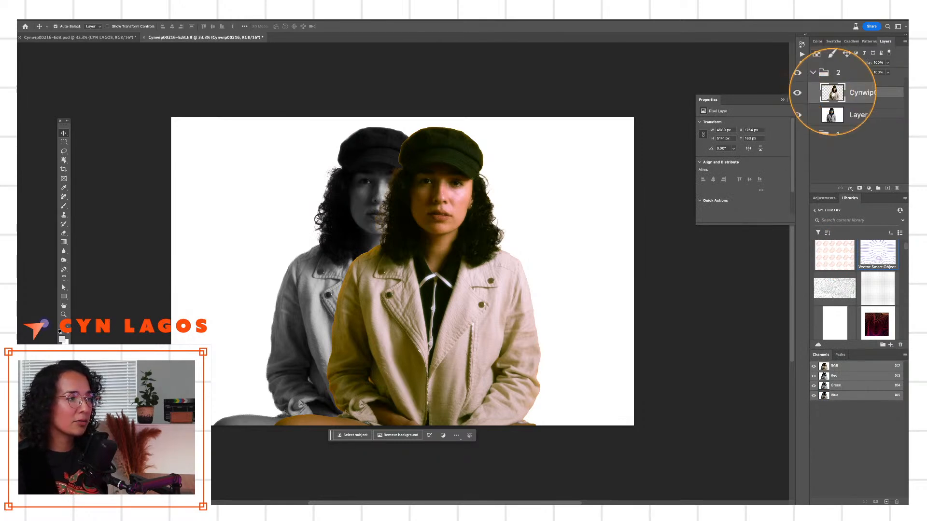
Check the rasterized colour cutout by isolating it and restoring the other layers, and reselect the cutout layer.
{"action": "left_click", "coordinate": [813, 93], "text": "alt"}
{"action": "left_click", "coordinate": [814, 92], "text": "alt"}
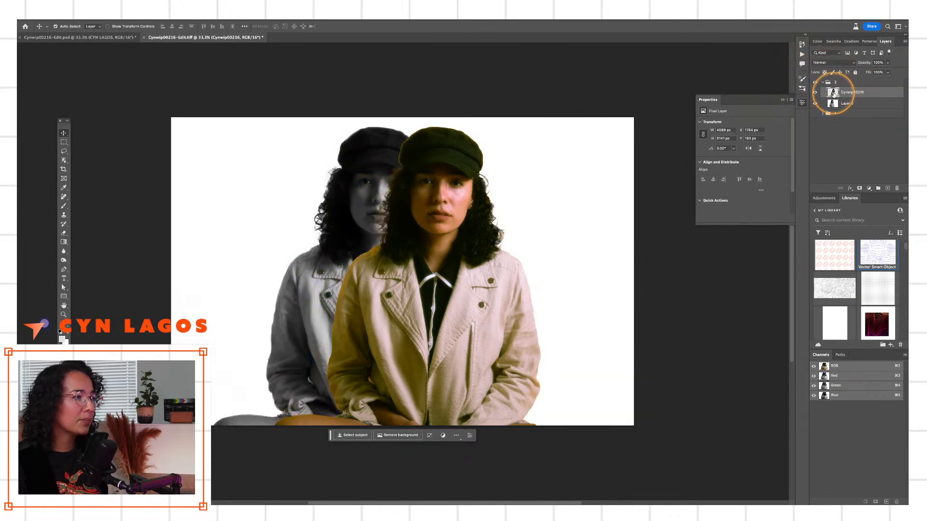
{"action": "left_click", "coordinate": [830, 113]}
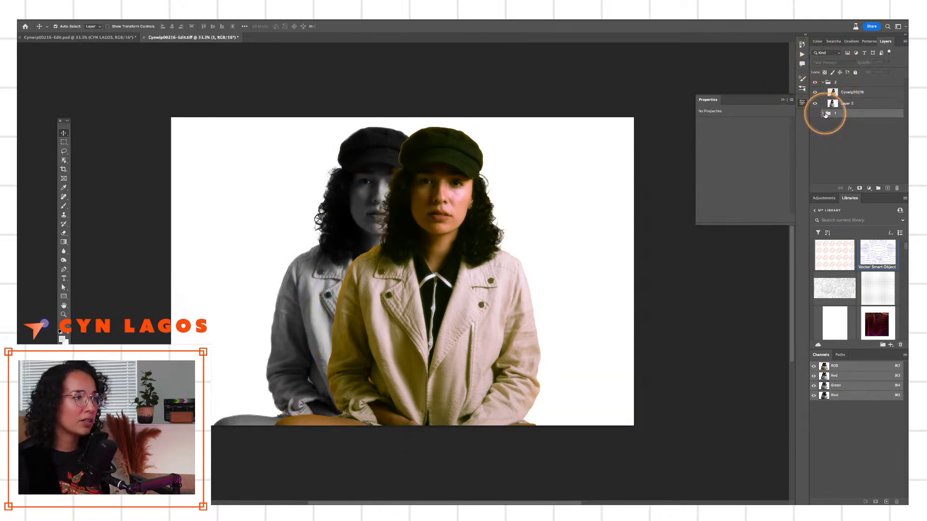
{"action": "left_click", "coordinate": [845, 94]}
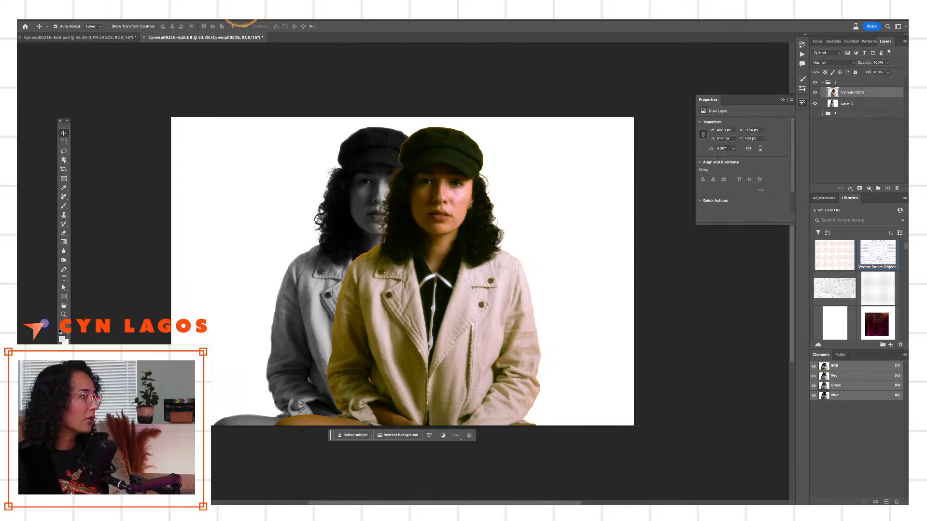
{"action": "left_click", "coordinate": [209, 20]}
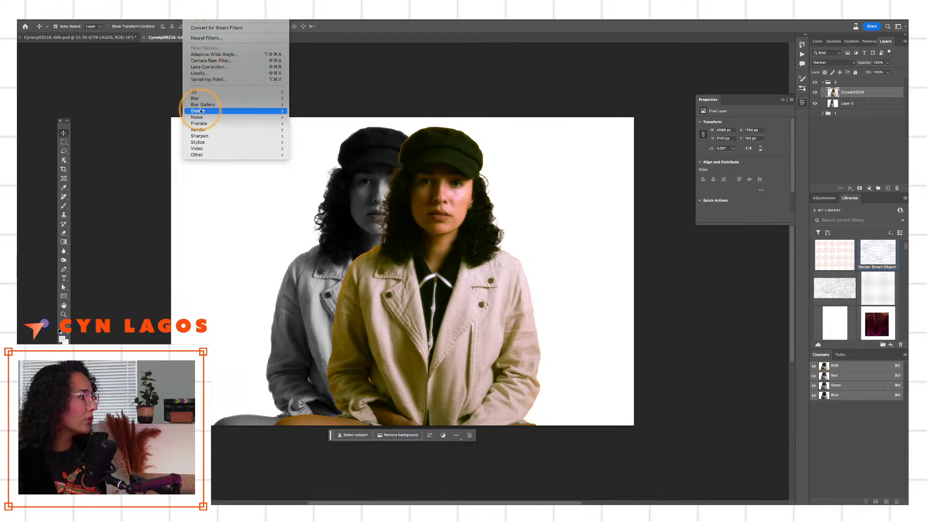
{"action": "mouse_move", "coordinate": [203, 99]}
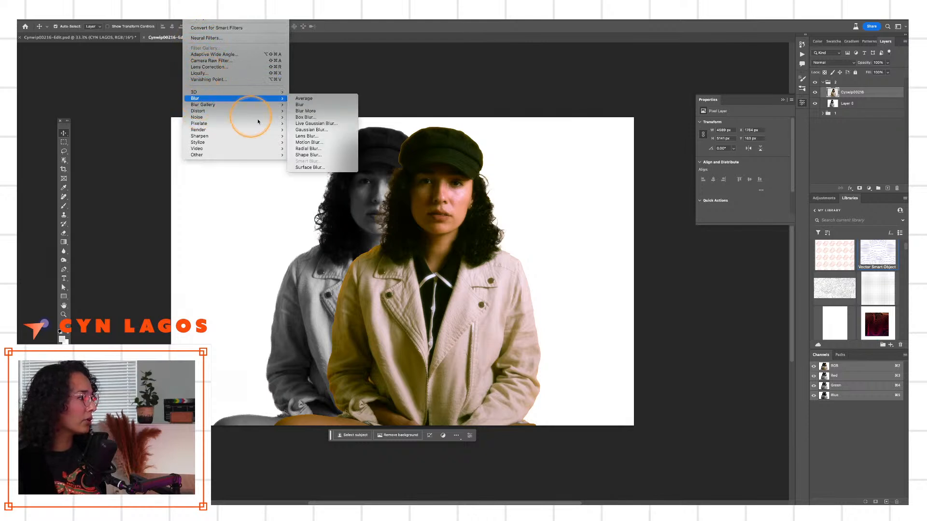
{"action": "left_click", "coordinate": [317, 137]}
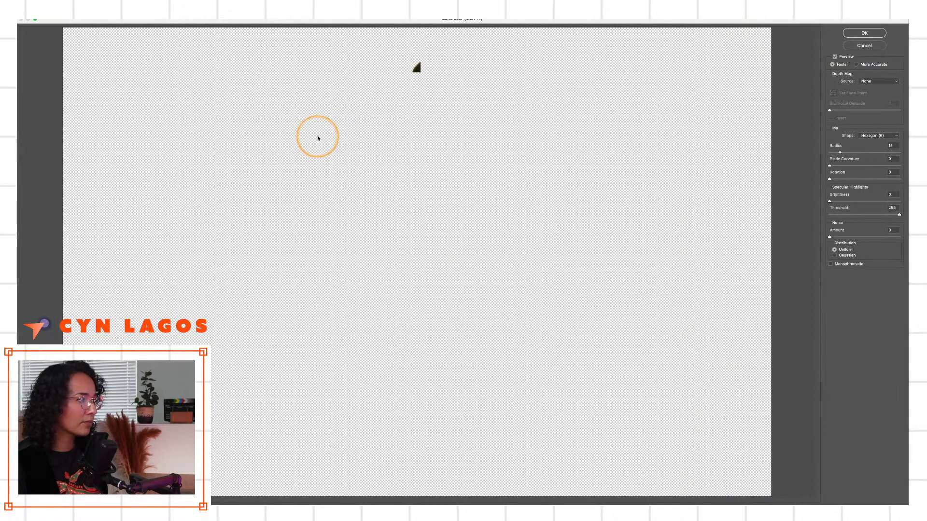
{"action": "left_click", "coordinate": [860, 47]}
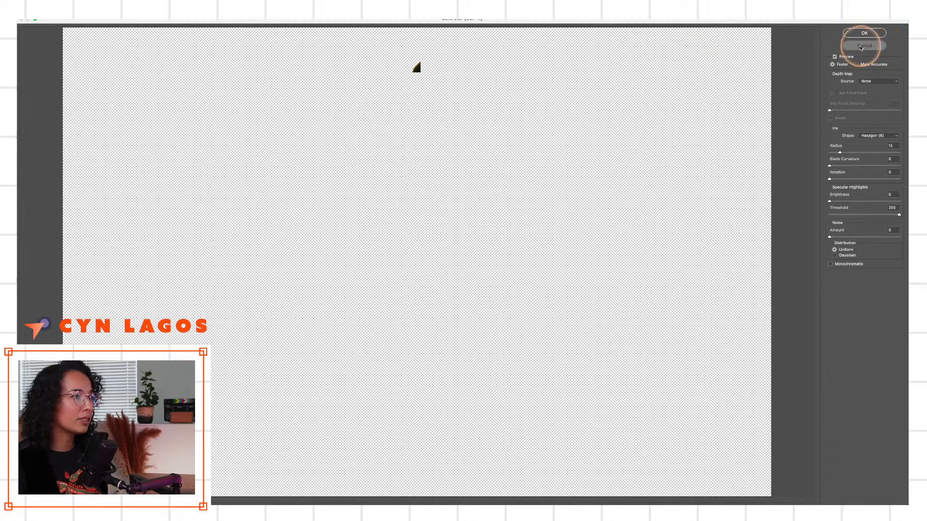
Apply a Motion Blur with angle 0 and distance 781 pixels to the colour cutout and shift it slightly left over the black-and-white portrait.
{"action": "left_click", "coordinate": [192, 20]}
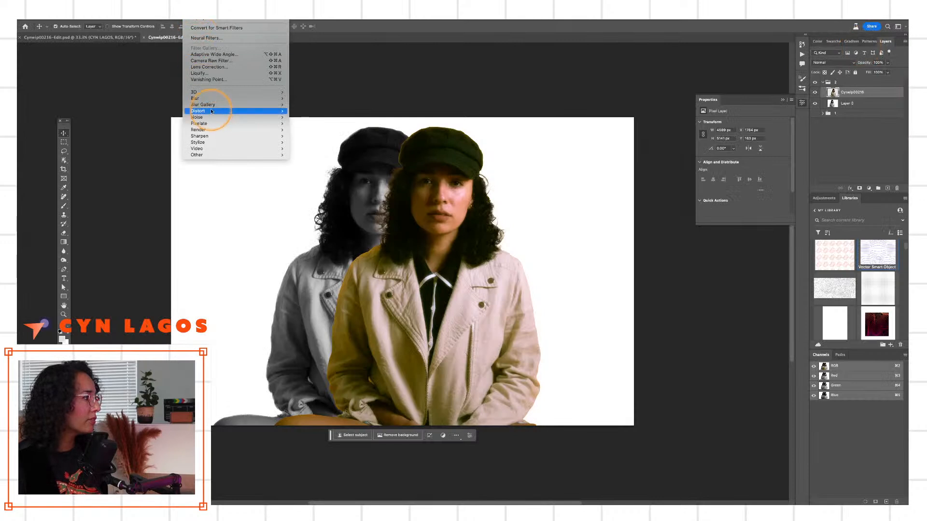
{"action": "mouse_move", "coordinate": [208, 98]}
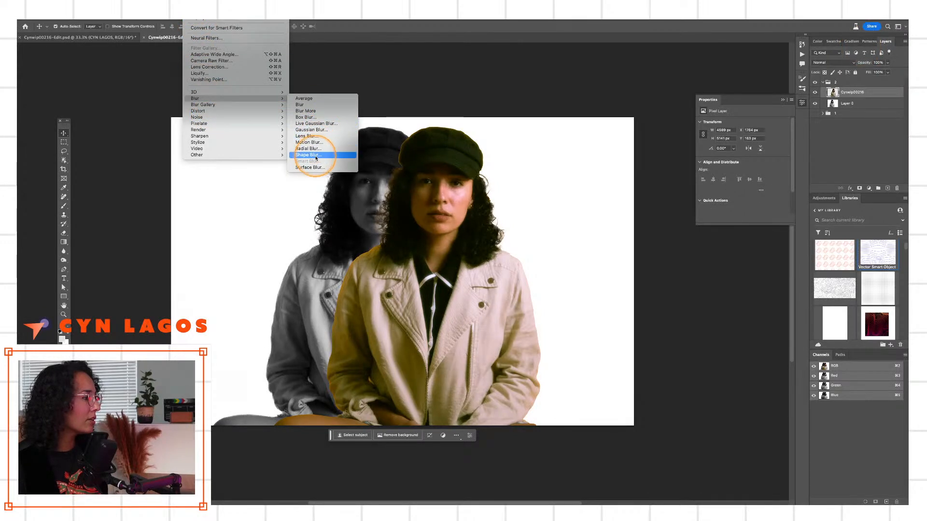
{"action": "left_click", "coordinate": [315, 143]}
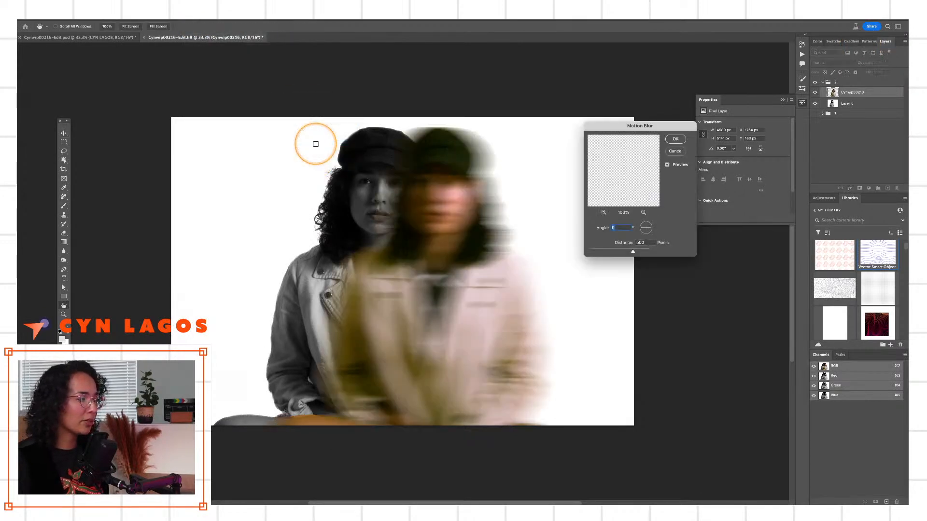
{"action": "left_click_drag", "start_coordinate": [633, 251], "coordinate": [636, 252]}
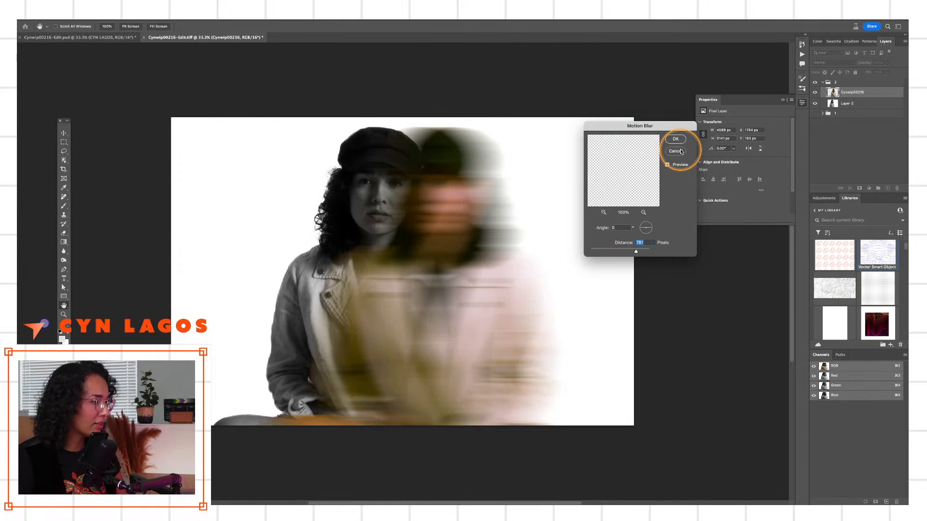
{"action": "key", "text": "Return"}
{"action": "left_click_drag", "start_coordinate": [449, 211], "coordinate": [433, 211]}
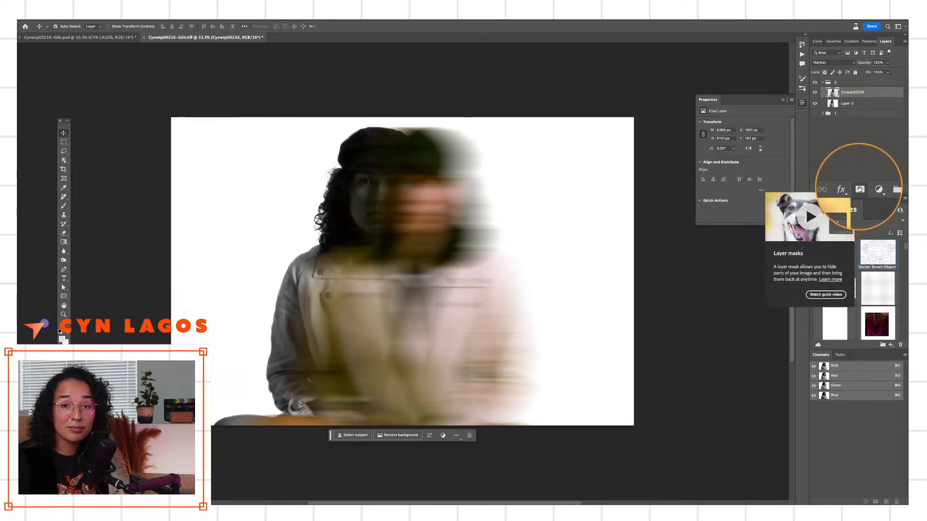
Add a layer mask to the blurred colour cutout and ready the Gradient tool with a white-to-black gradient.
{"action": "left_click", "coordinate": [859, 189]}
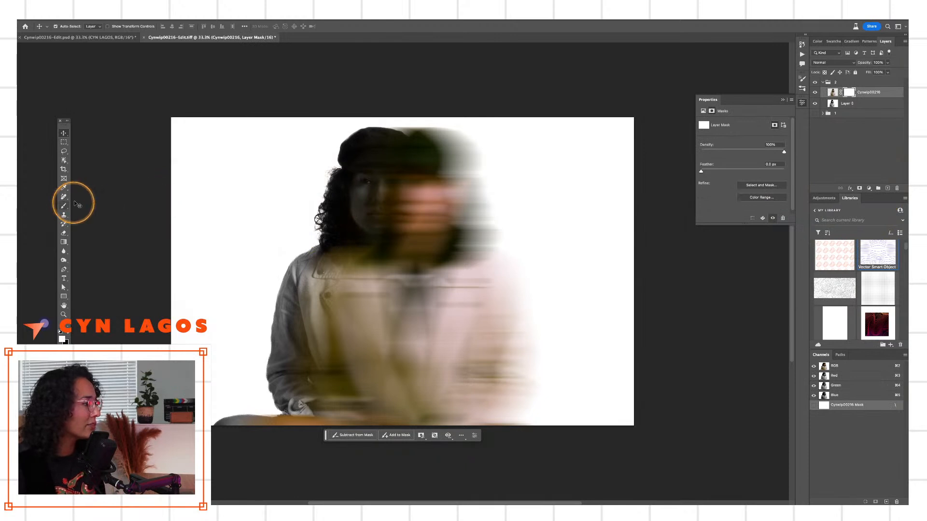
{"action": "left_click", "coordinate": [64, 241]}
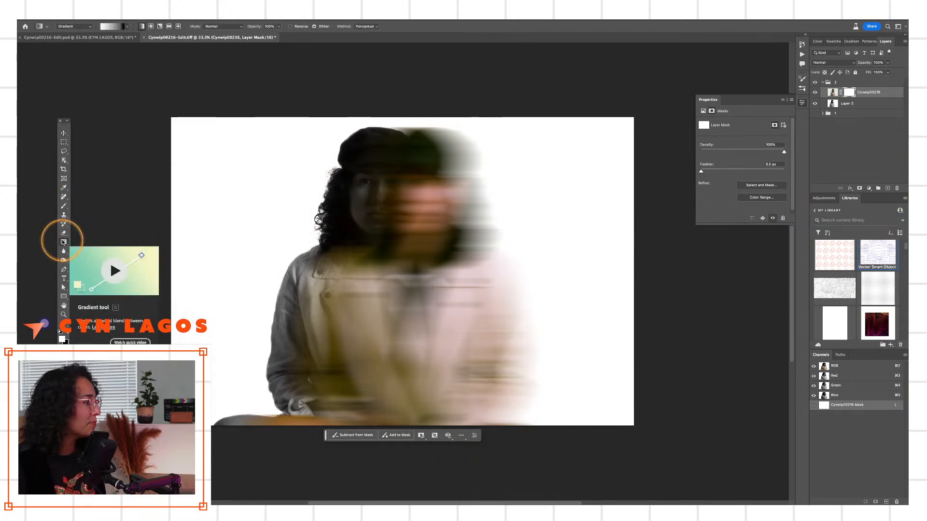
{"action": "left_click", "coordinate": [112, 28]}
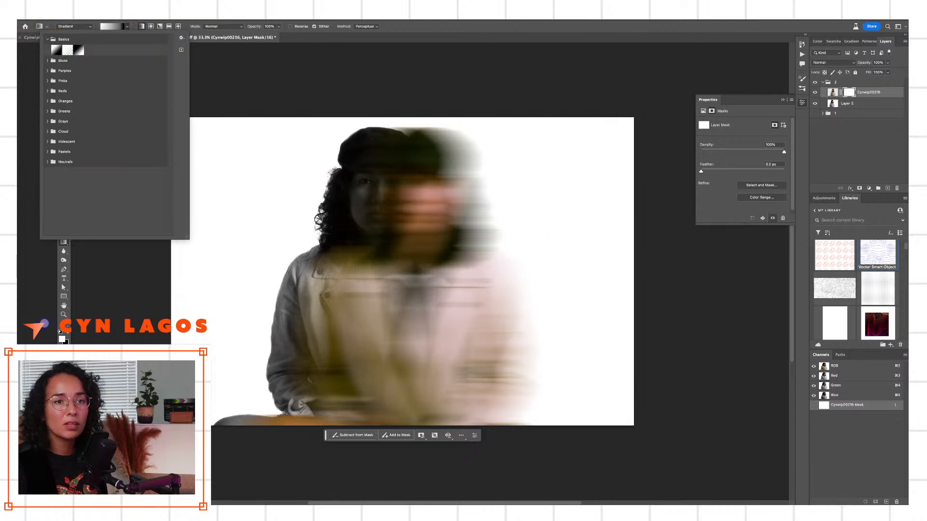
{"action": "key", "text": "super+Tab"}
{"action": "key", "text": "Tab"}
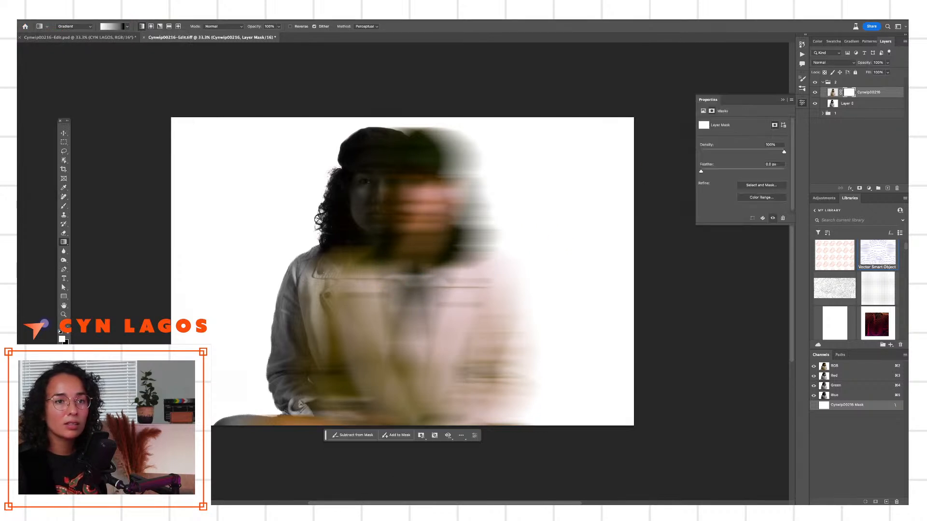
Try mask gradients across the blurred cutout in both horizontal directions, adjusting the reversed one's midpoint and end stops.
{"action": "left_click_drag", "start_coordinate": [290, 293], "coordinate": [584, 292]}
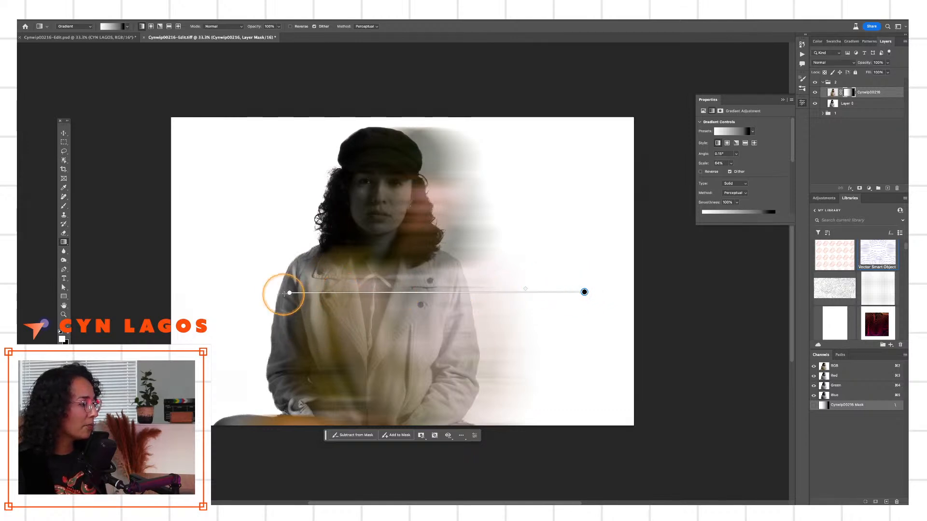
{"action": "key", "text": "super+z"}
{"action": "left_click_drag", "start_coordinate": [539, 293], "coordinate": [229, 294]}
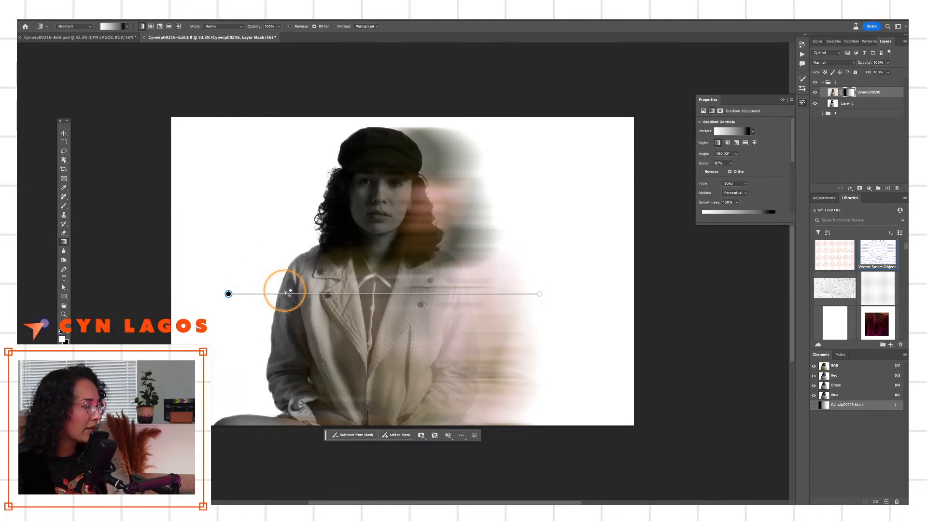
{"action": "left_click_drag", "start_coordinate": [296, 291], "coordinate": [450, 291]}
{"action": "left_click_drag", "start_coordinate": [359, 296], "coordinate": [338, 294]}
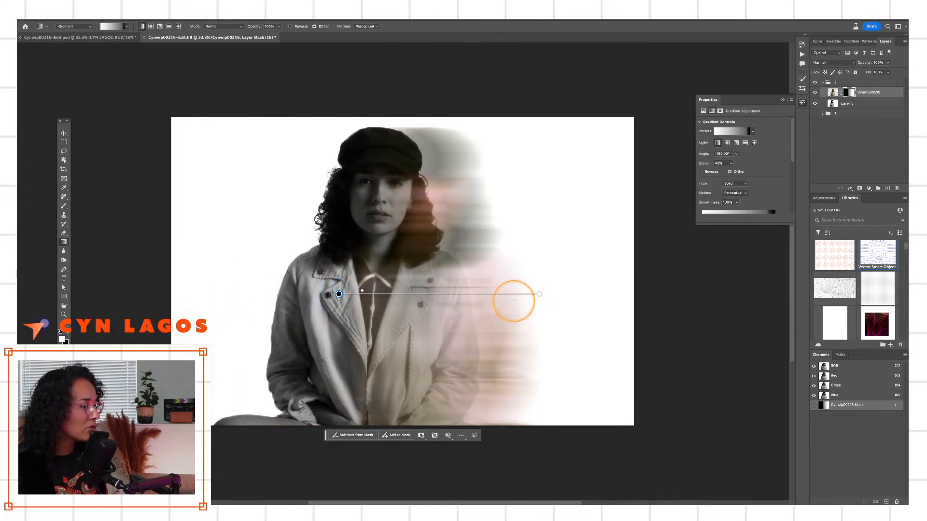
{"action": "left_click_drag", "start_coordinate": [539, 294], "coordinate": [513, 294]}
{"action": "key", "text": "super+z"}
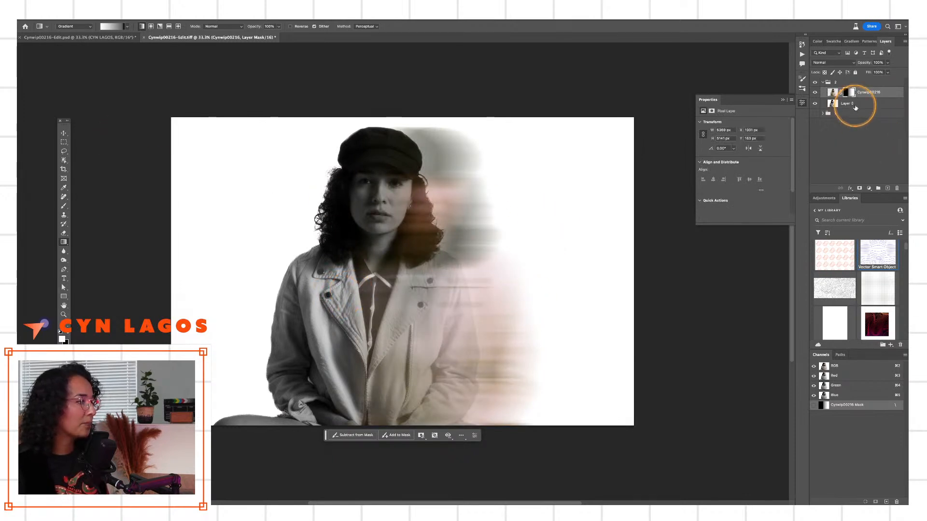
{"action": "key", "text": "super+z"}
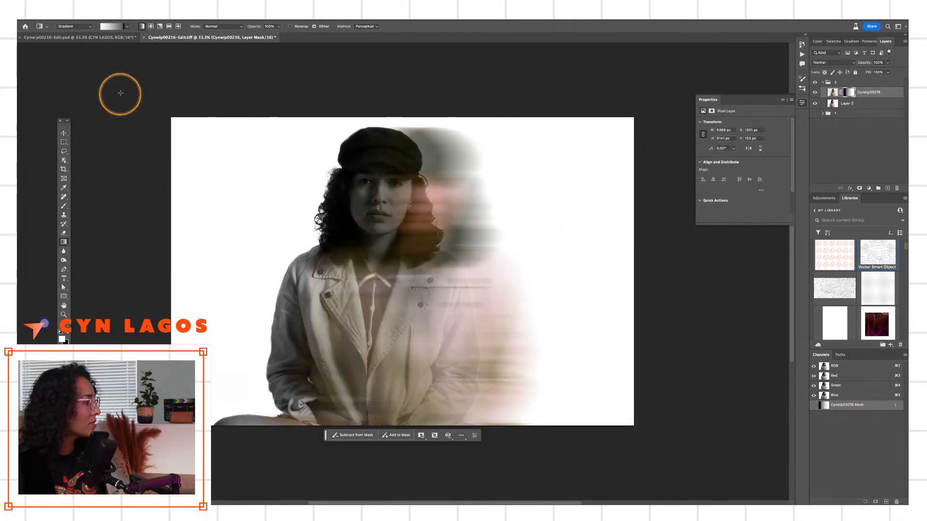
Draw a white-to-black horizontal gradient on the cutout's mask from left to right at angle 0 and shift its midpoint towards the centre.
{"action": "left_click_drag", "start_coordinate": [269, 288], "coordinate": [571, 288]}
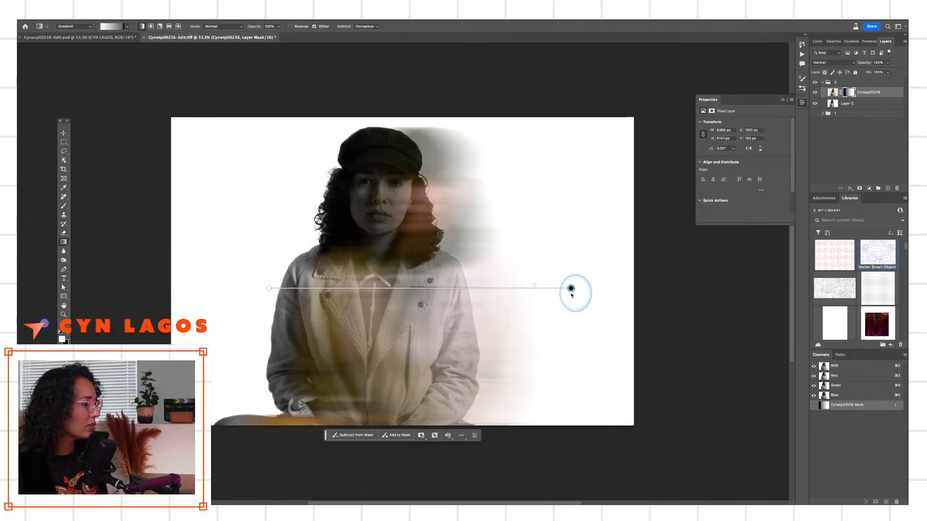
{"action": "left_click_drag", "start_coordinate": [421, 284], "coordinate": [418, 285]}
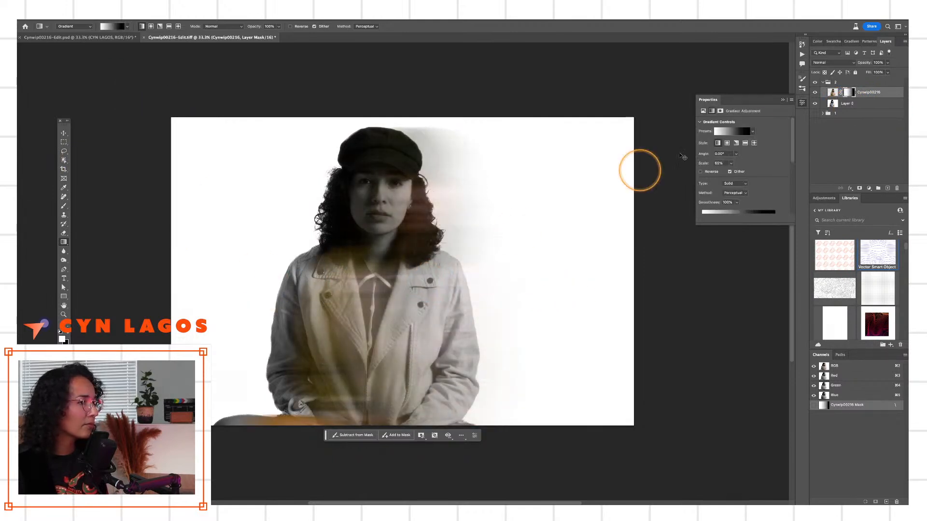
Invert the blurred cutout's mask, then redraw its white-to-black gradient from right to left at angle -180 with the midpoint towards the black end.
{"action": "key", "text": "super+i"}
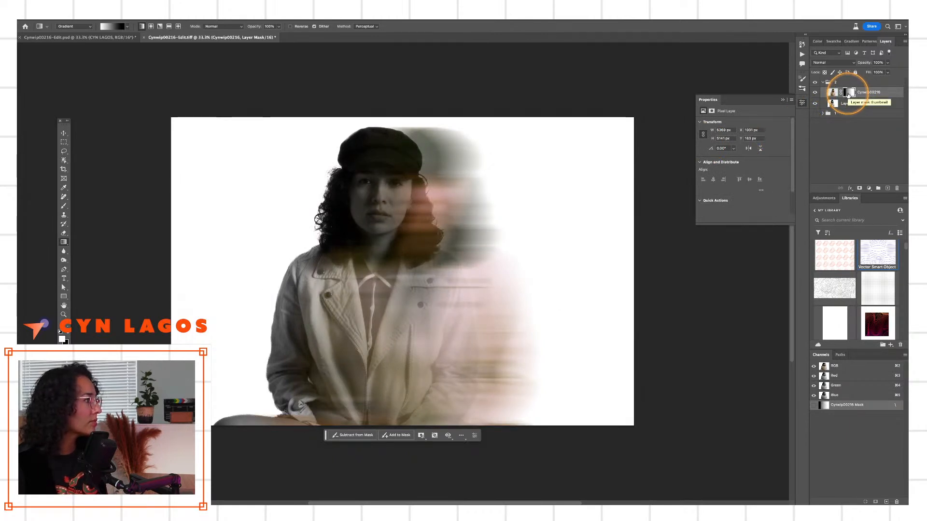
{"action": "left_click_drag", "start_coordinate": [461, 285], "coordinate": [252, 285]}
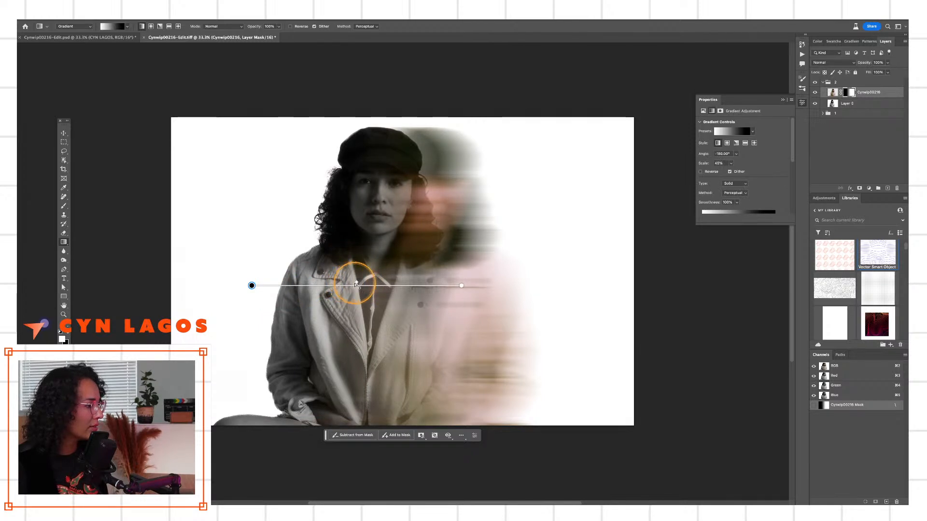
{"action": "left_click_drag", "start_coordinate": [356, 284], "coordinate": [315, 281]}
{"action": "key", "text": "v"}
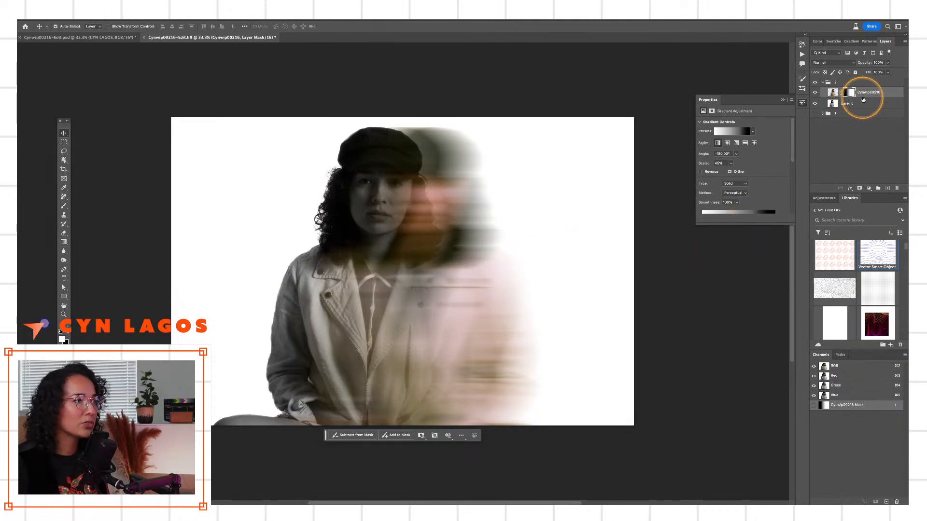
Unlink the blurred cutout from its layer mask and shift only the cutout left over the black-and-white portrait.
{"action": "left_click", "coordinate": [863, 93]}
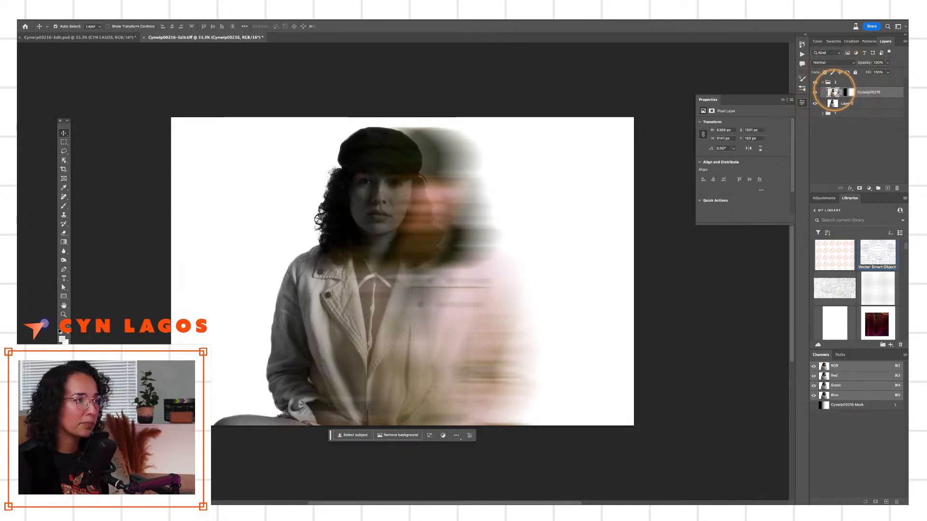
{"action": "left_click", "coordinate": [844, 92]}
{"action": "left_click_drag", "start_coordinate": [450, 226], "coordinate": [582, 250]}
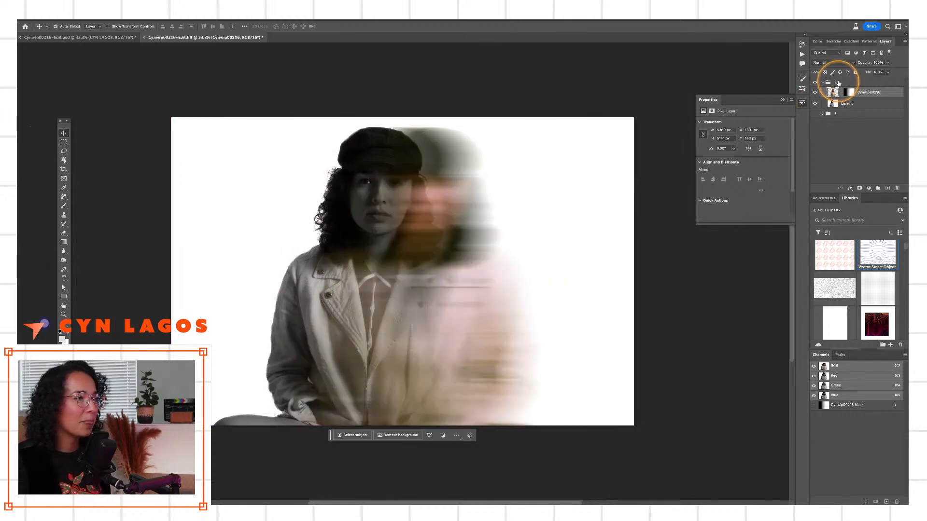
{"action": "left_click_drag", "start_coordinate": [406, 271], "coordinate": [436, 254]}
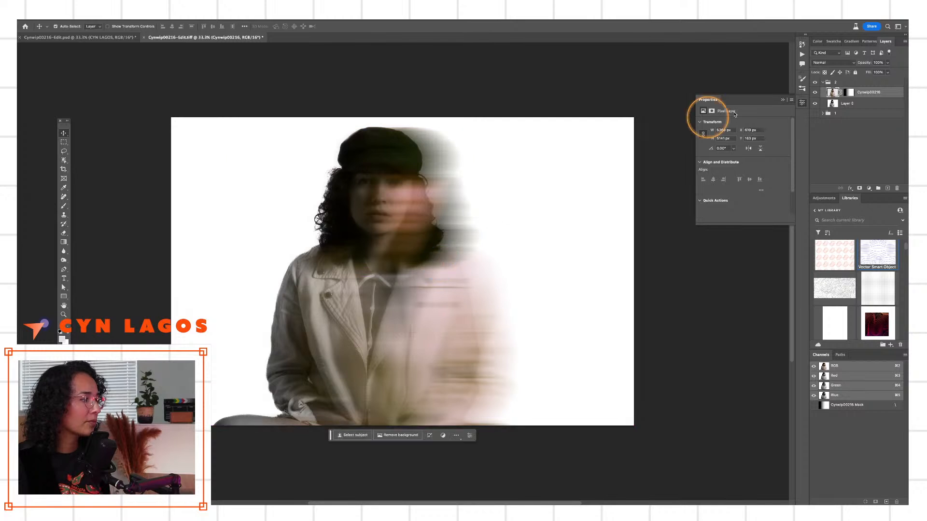
Try shifting the gradient mask to the right independently of the blurred cutout.
{"action": "left_click", "coordinate": [851, 93]}
{"action": "key", "text": "super+t"}
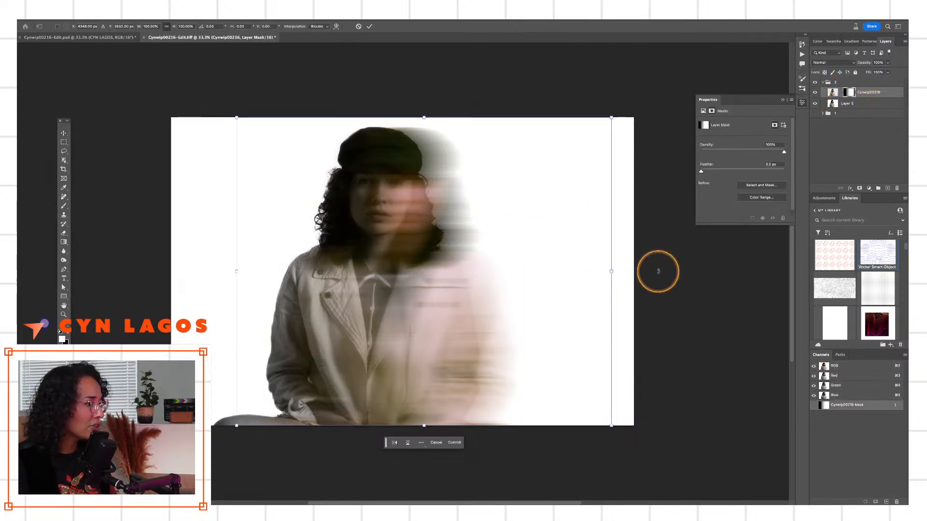
{"action": "left_click_drag", "start_coordinate": [554, 271], "coordinate": [586, 266]}
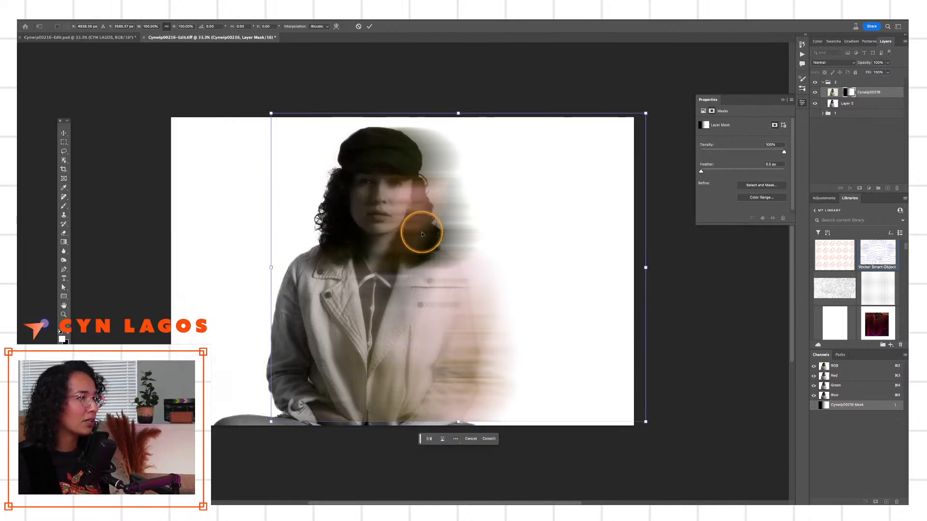
{"action": "key", "text": "Return"}
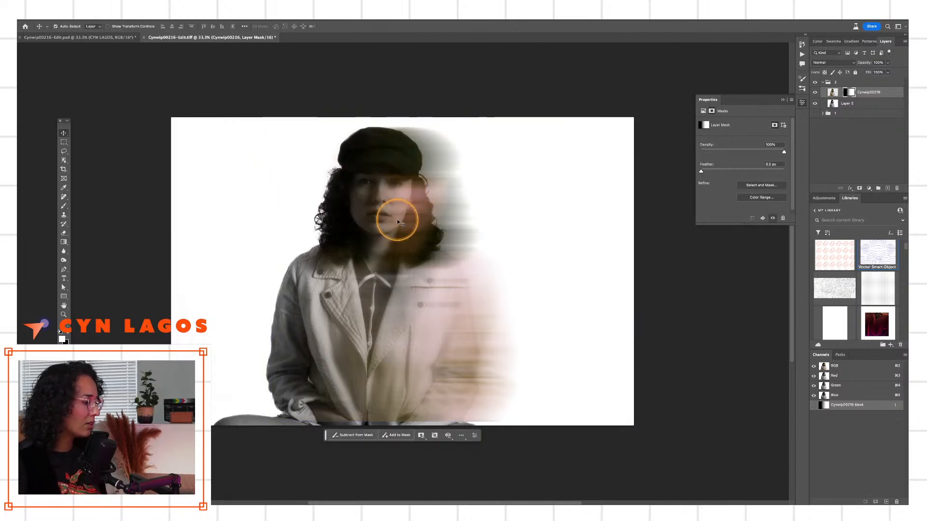
{"action": "left_click_drag", "start_coordinate": [399, 247], "coordinate": [421, 252]}
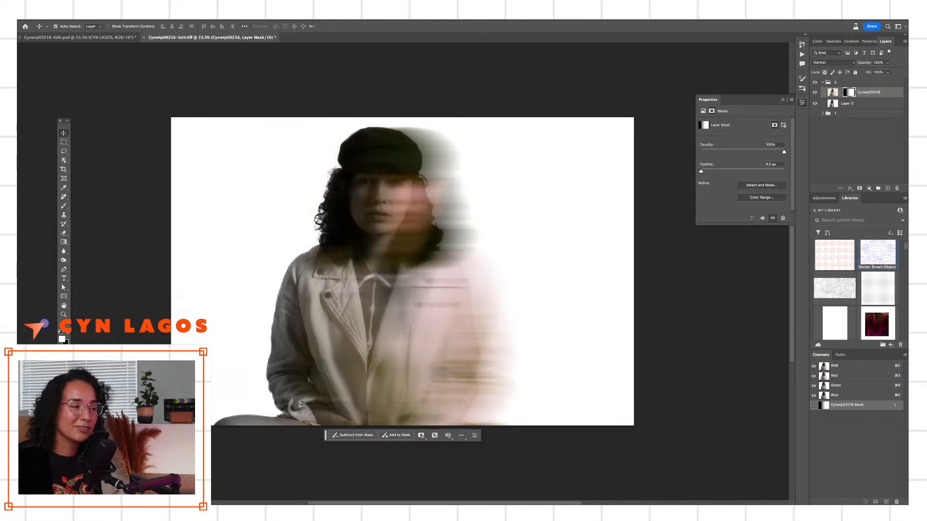
Relink the gradient mask to the blurred colour cutout and select its layer.
{"action": "left_click", "coordinate": [847, 262]}
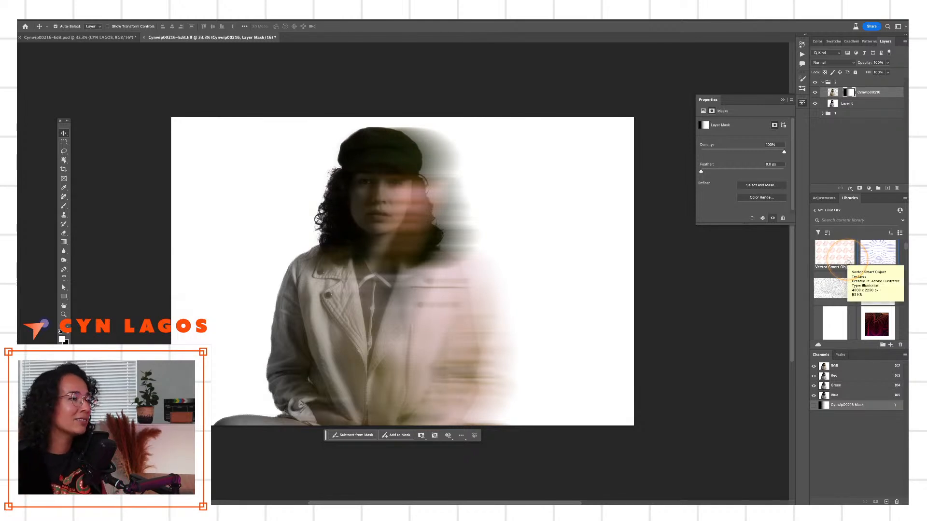
{"action": "left_click", "coordinate": [843, 92]}
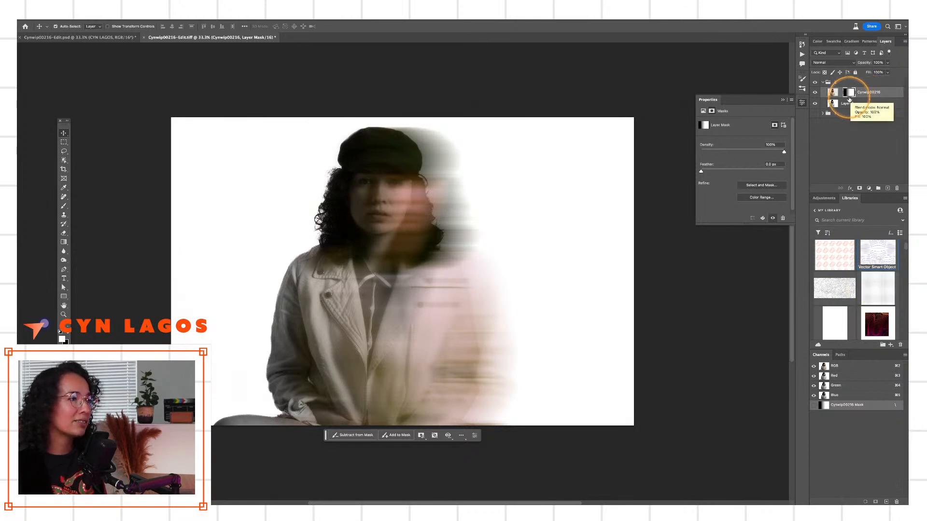
{"action": "left_click", "coordinate": [841, 92]}
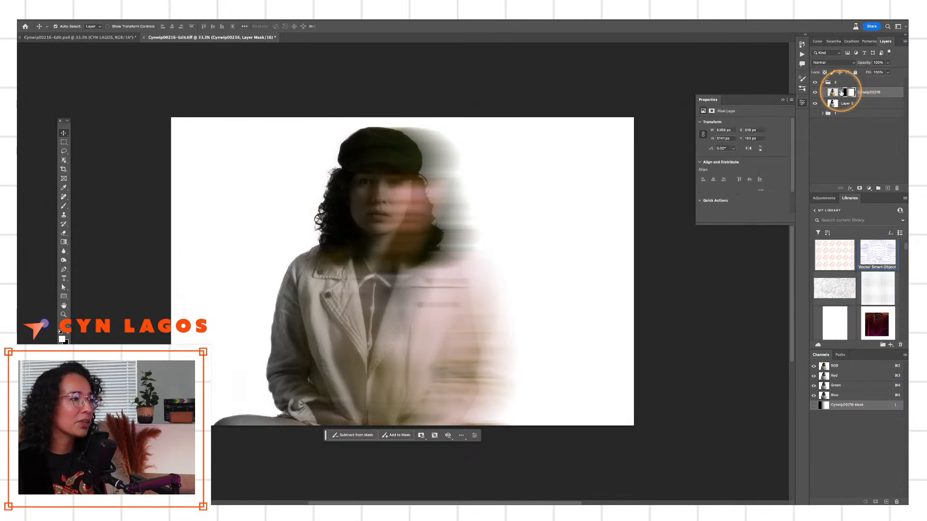
{"action": "left_click", "coordinate": [859, 93]}
{"action": "right_click", "coordinate": [886, 93]}
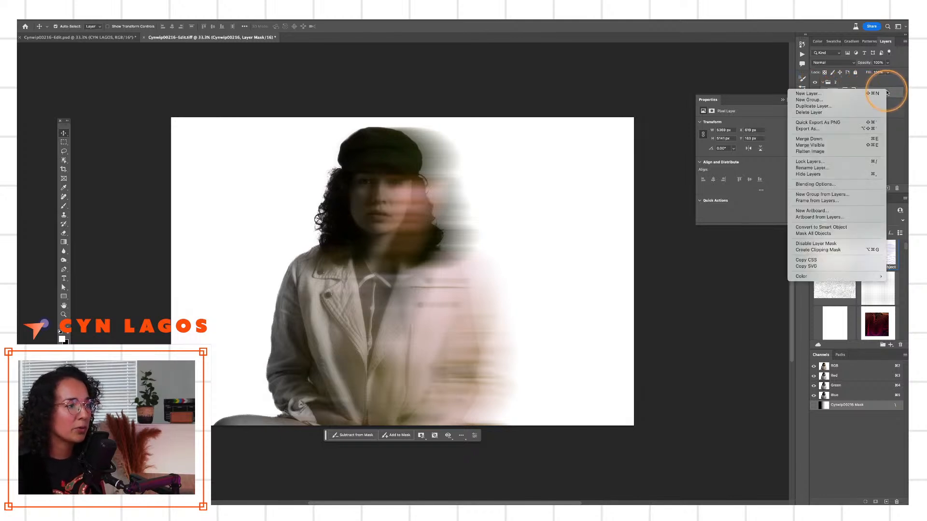
{"action": "left_click", "coordinate": [887, 94]}
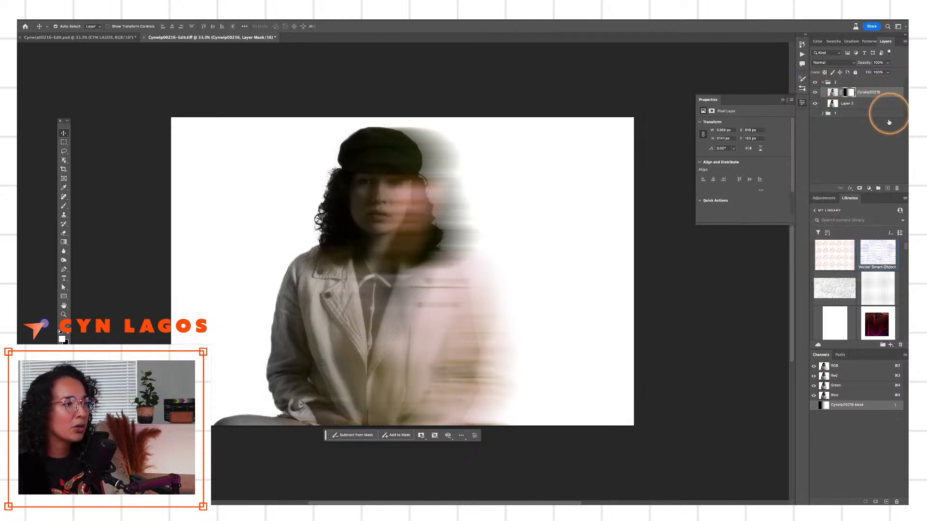
Add a Color Lookup adjustment using the HorrorBlue.3DL LUT and clip it to the blurred cutout.
{"action": "left_click", "coordinate": [869, 189]}
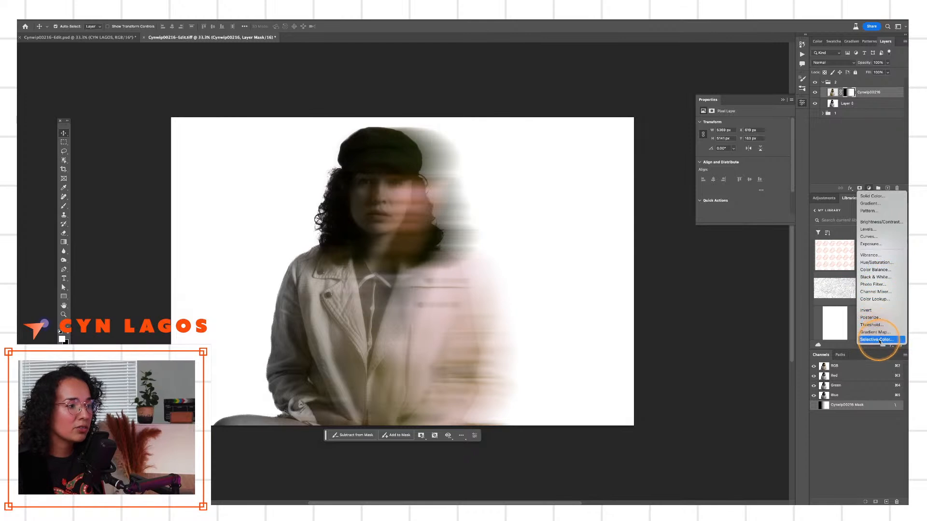
{"action": "left_click", "coordinate": [874, 299]}
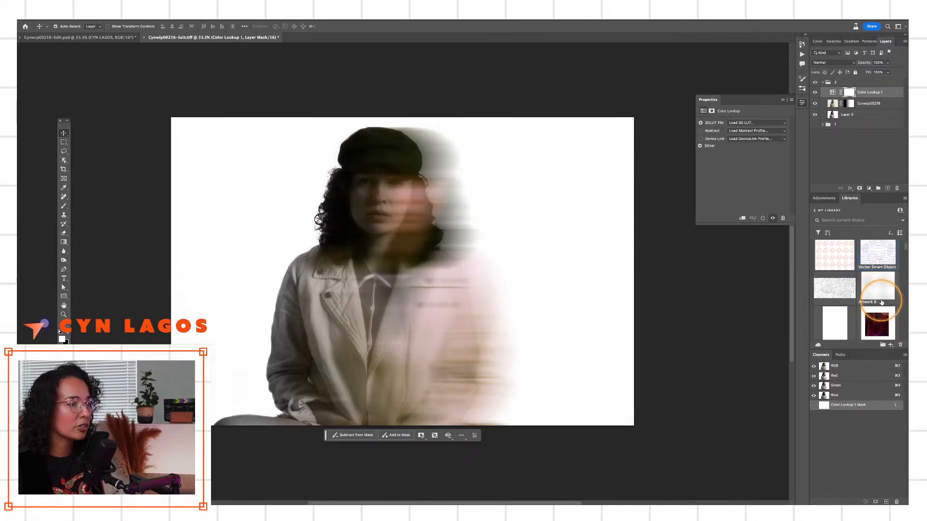
{"action": "left_click", "coordinate": [743, 123]}
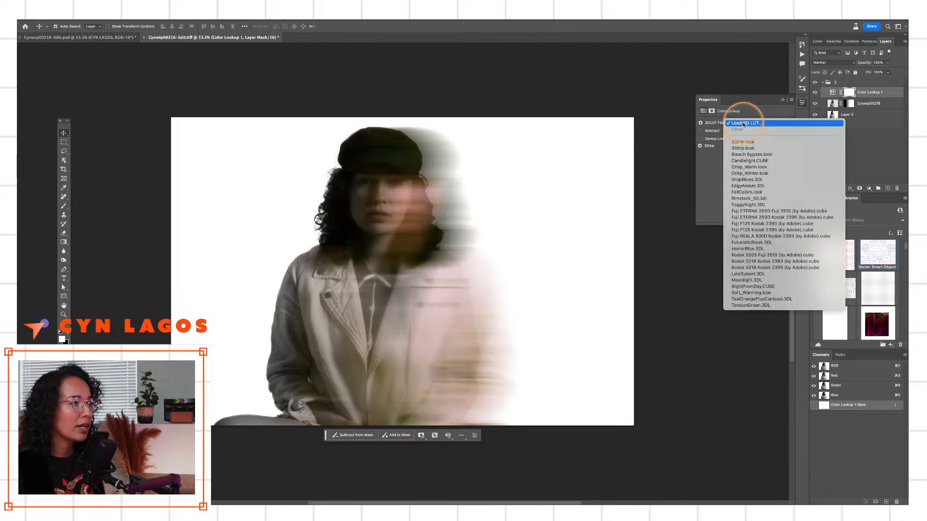
{"action": "left_click", "coordinate": [757, 249]}
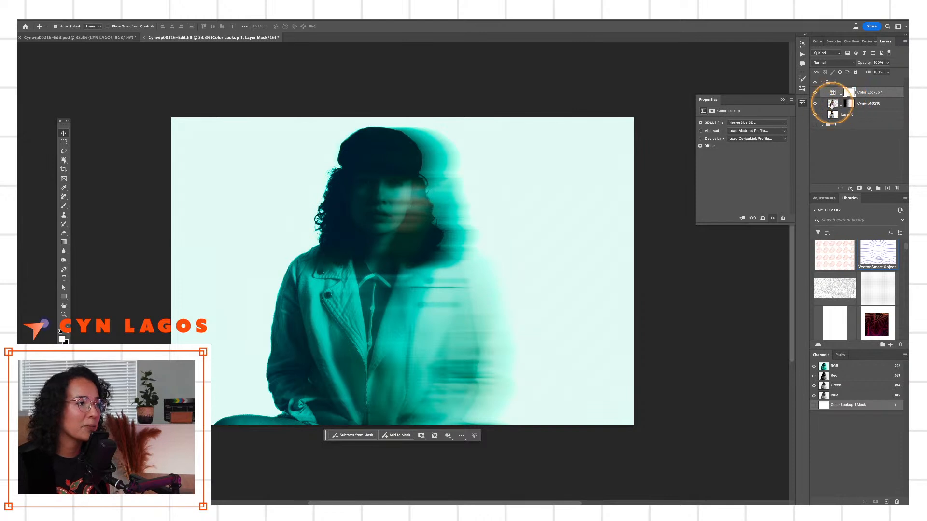
{"action": "right_click", "coordinate": [873, 95]}
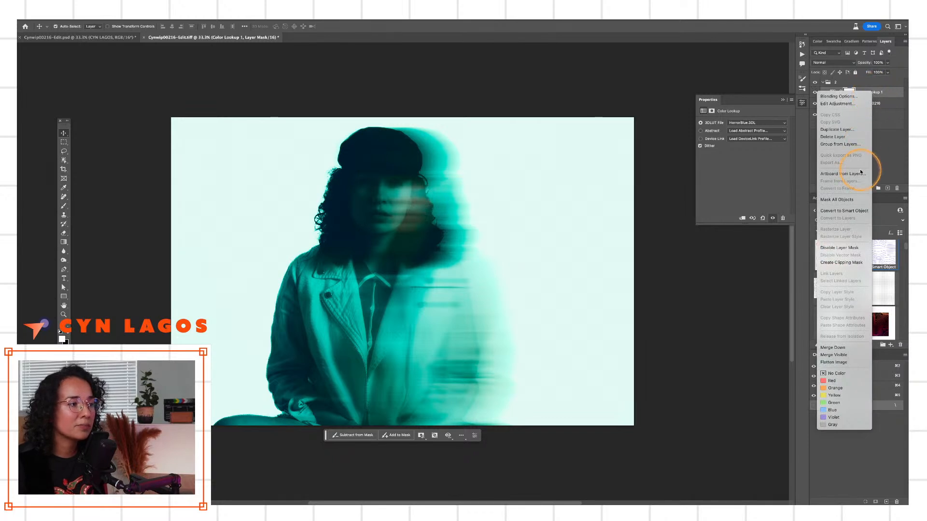
{"action": "left_click", "coordinate": [836, 264]}
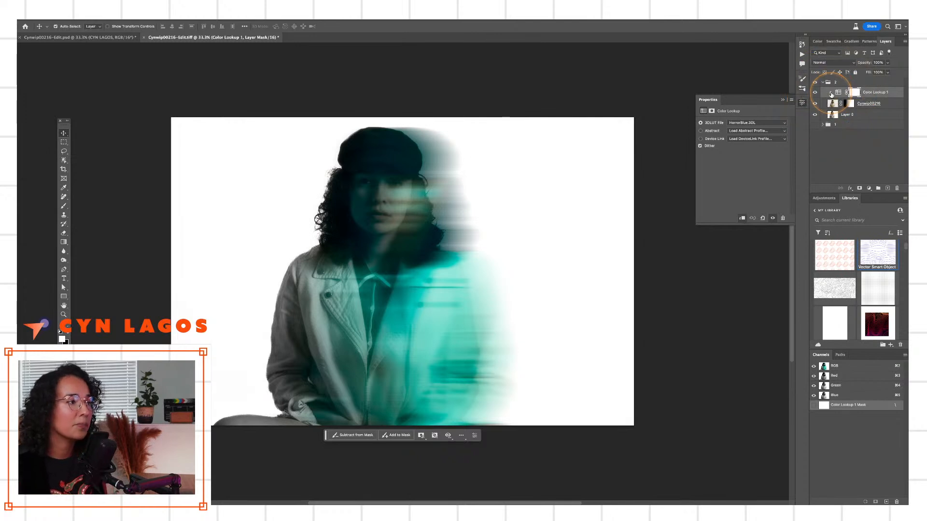
Try the FuturisticBleak, Fuji F125 Kodak 2393, Fuji ETERNA 250D Kodak 2395 and FoggyNight LUTs on the clipped Color Lookup adjustment.
{"action": "left_click", "coordinate": [751, 123]}
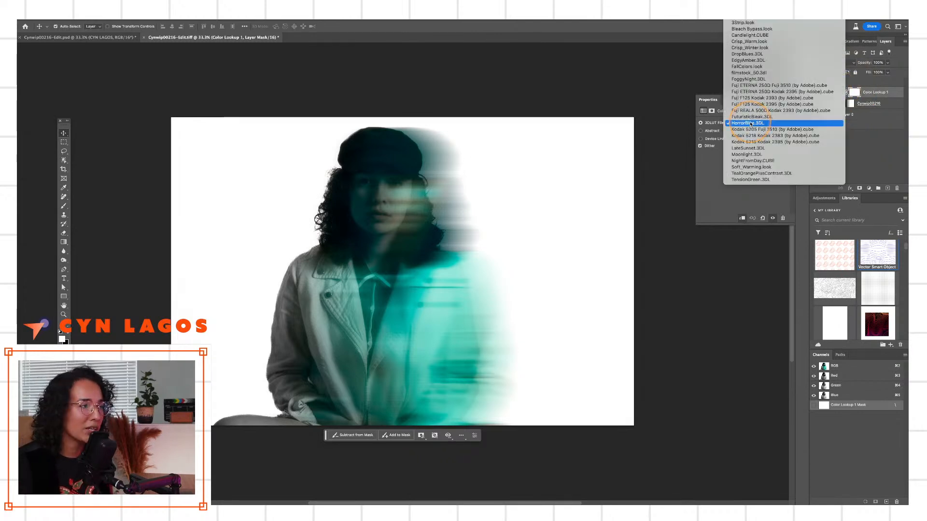
{"action": "left_click", "coordinate": [818, 116]}
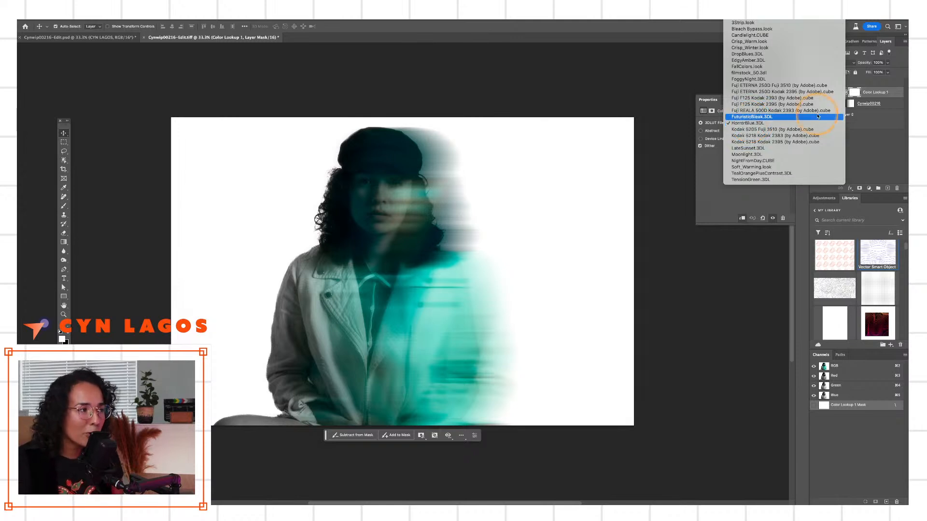
{"action": "left_click", "coordinate": [792, 117]}
{"action": "left_click", "coordinate": [744, 124]}
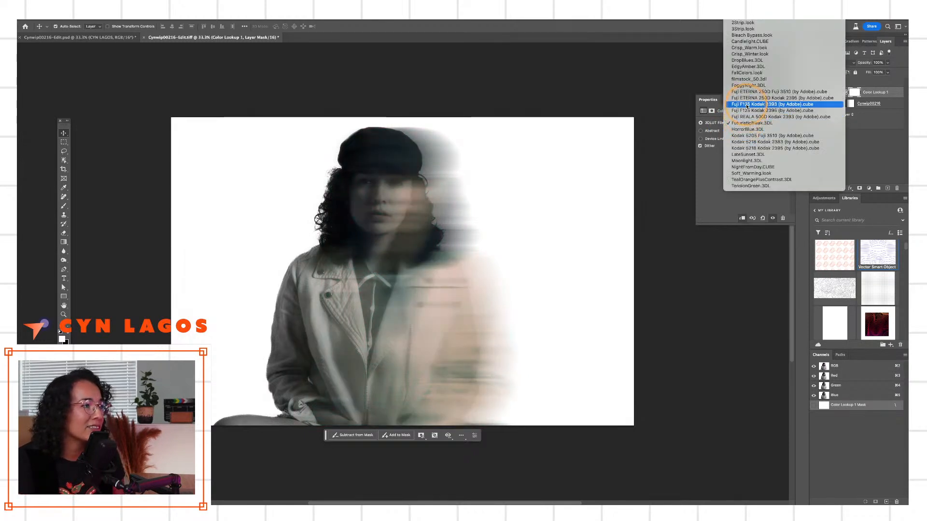
{"action": "left_click", "coordinate": [746, 104]}
{"action": "left_click", "coordinate": [743, 123]}
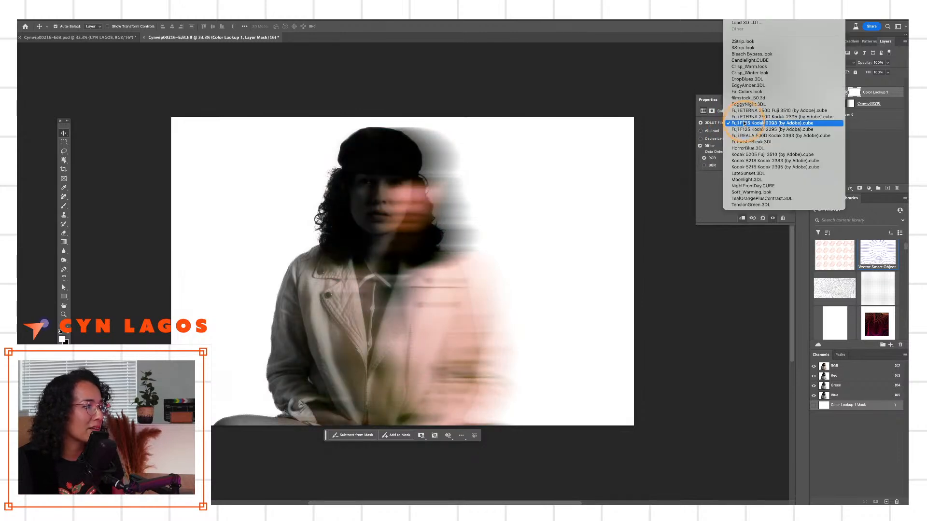
{"action": "left_click", "coordinate": [742, 118]}
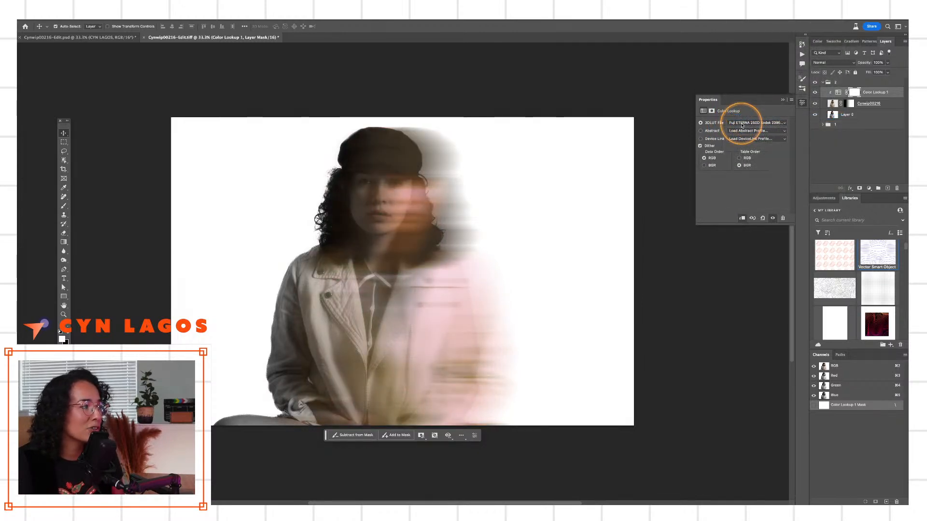
{"action": "left_click", "coordinate": [743, 124]}
{"action": "left_click", "coordinate": [744, 117]}
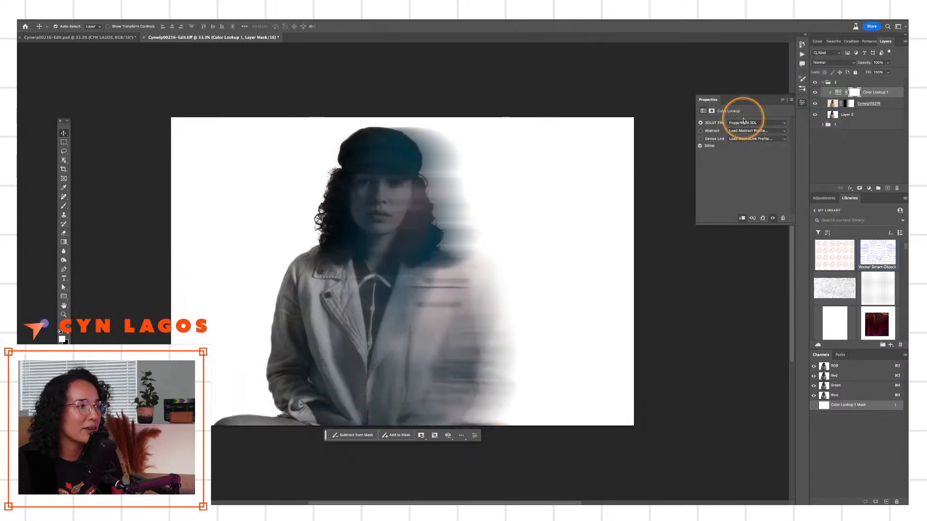
Compare the Fuji ETERNA 250D Fuji 3510, Fuji ETERNA 250D Kodak 2395, Fuji F125 Kodak 2395 and Fuji REALA 500D Kodak 2393 LUTs on the cutout.
{"action": "left_click", "coordinate": [744, 124]}
{"action": "left_click", "coordinate": [743, 129]}
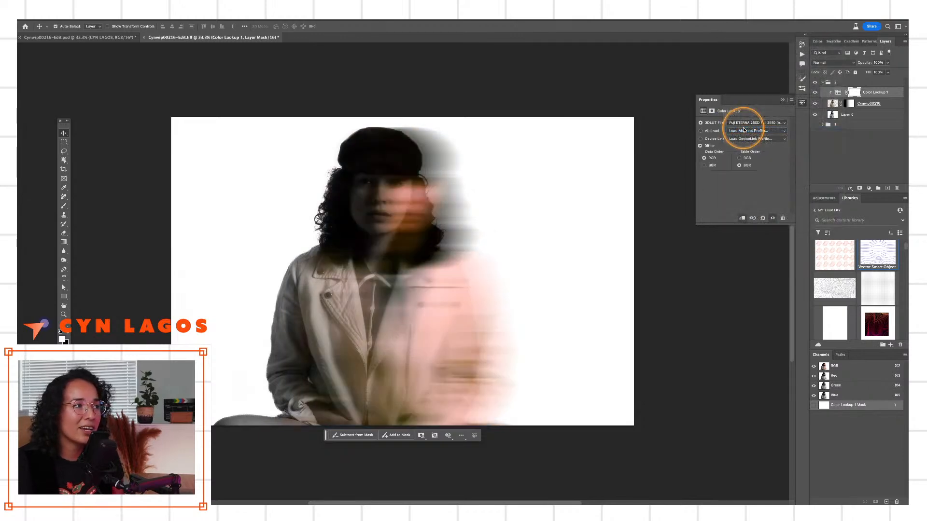
{"action": "left_click", "coordinate": [746, 124]}
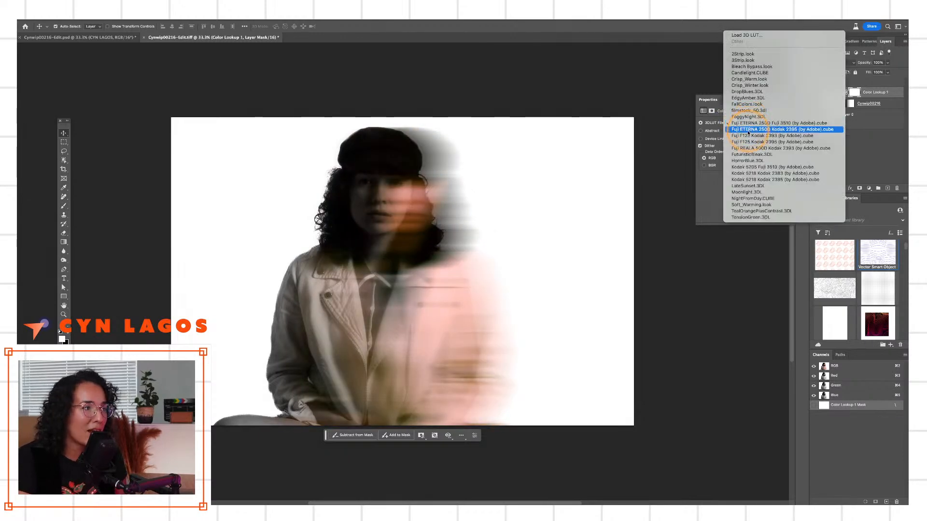
{"action": "left_click", "coordinate": [747, 131]}
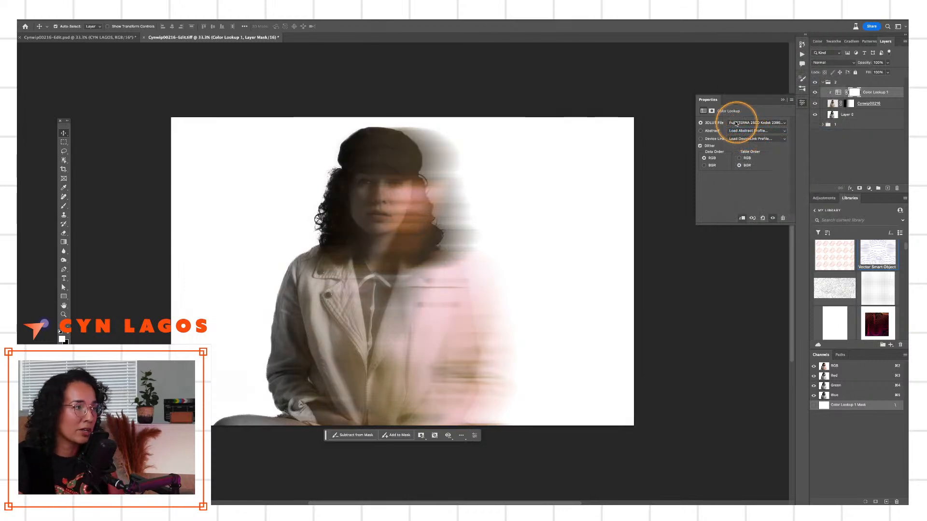
{"action": "left_click", "coordinate": [739, 124]}
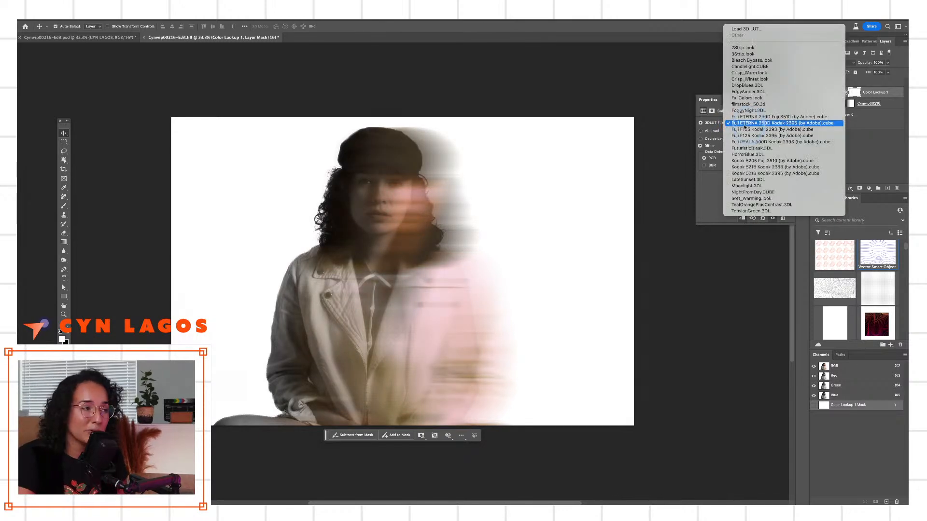
{"action": "left_click", "coordinate": [747, 135]}
{"action": "left_click", "coordinate": [746, 123]}
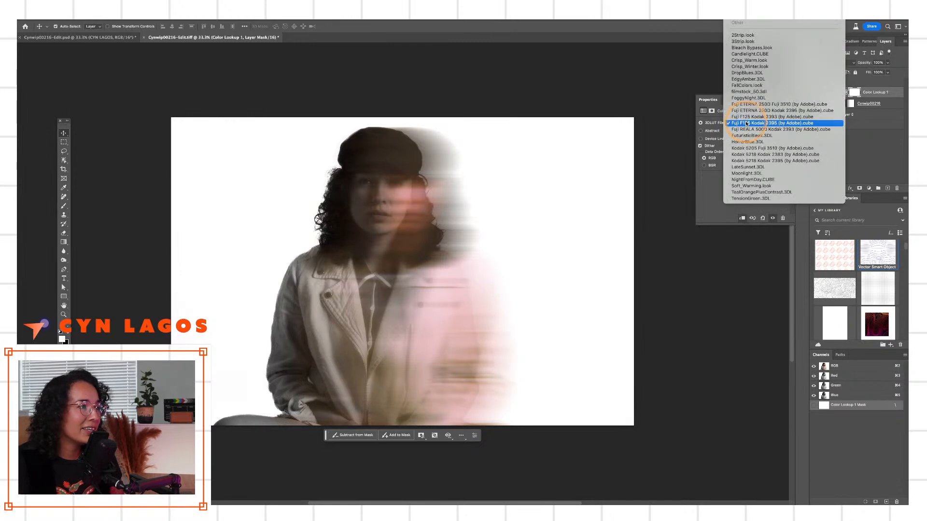
{"action": "left_click", "coordinate": [750, 140]}
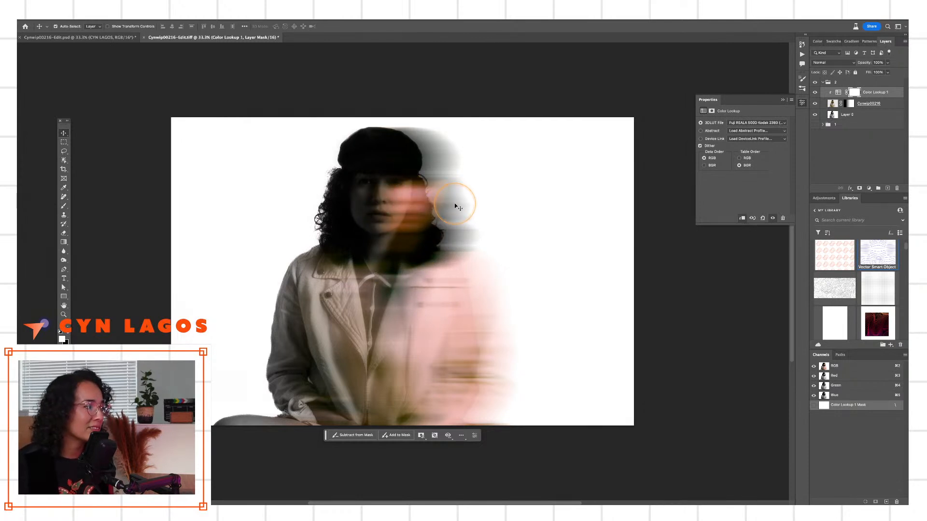
Set the clipped Color Lookup adjustment's 3D LUT to FuturisticBleak.3DL.
{"action": "left_click", "coordinate": [744, 124]}
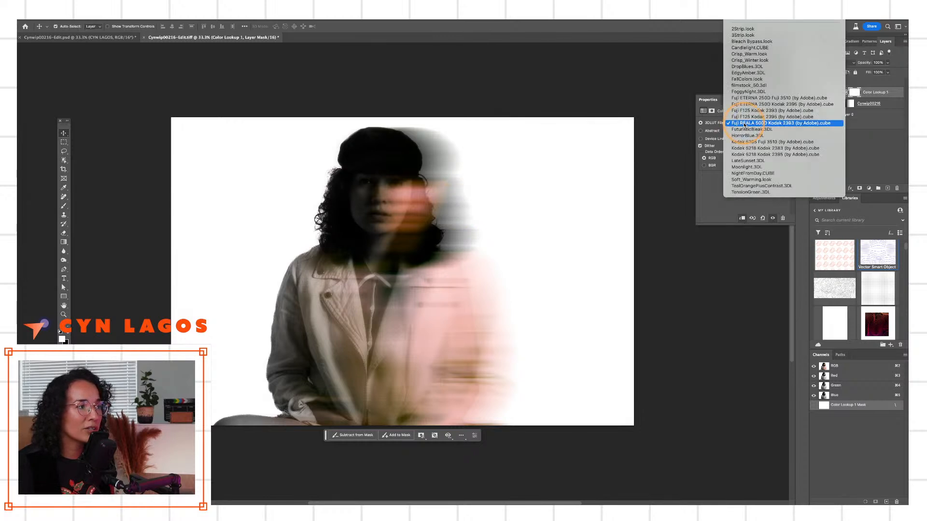
{"action": "left_click", "coordinate": [743, 129]}
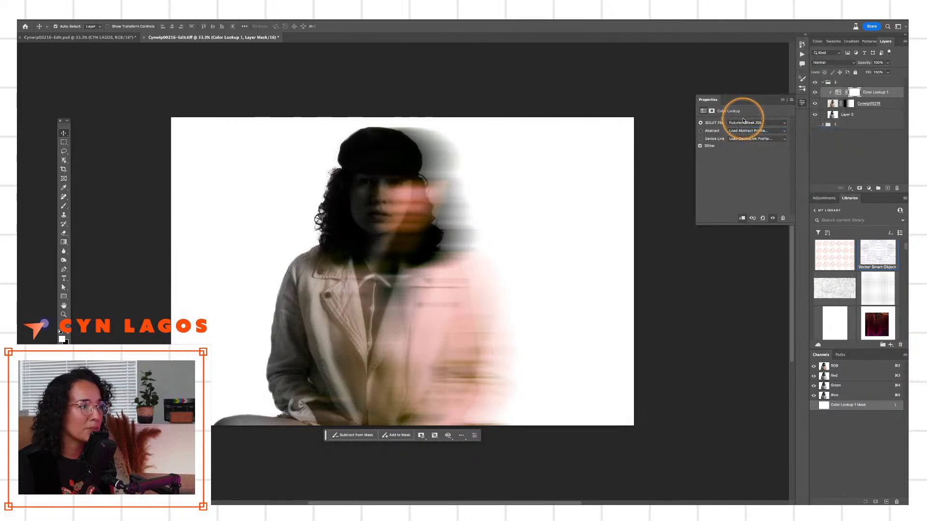
Set the clipped Color Lookup adjustment's 3D LUT to the Kodak 5218 Kodak 2383 preset.
{"action": "left_click", "coordinate": [743, 122]}
{"action": "left_click", "coordinate": [744, 141]}
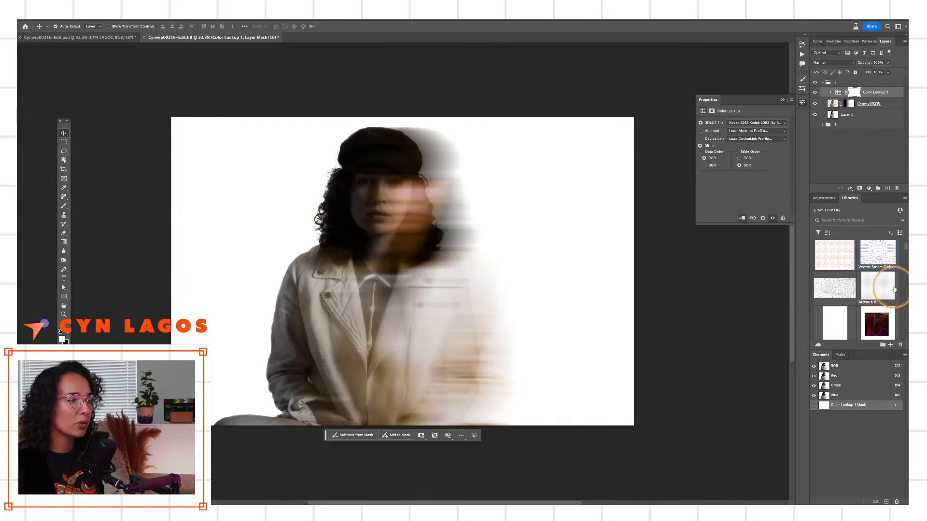
Detach the Libraries panel so it floats over the canvas, make it taller and browse to the Textures group.
{"action": "scroll", "coordinate": [859, 273], "scroll_direction": "down", "scroll_amount": 2}
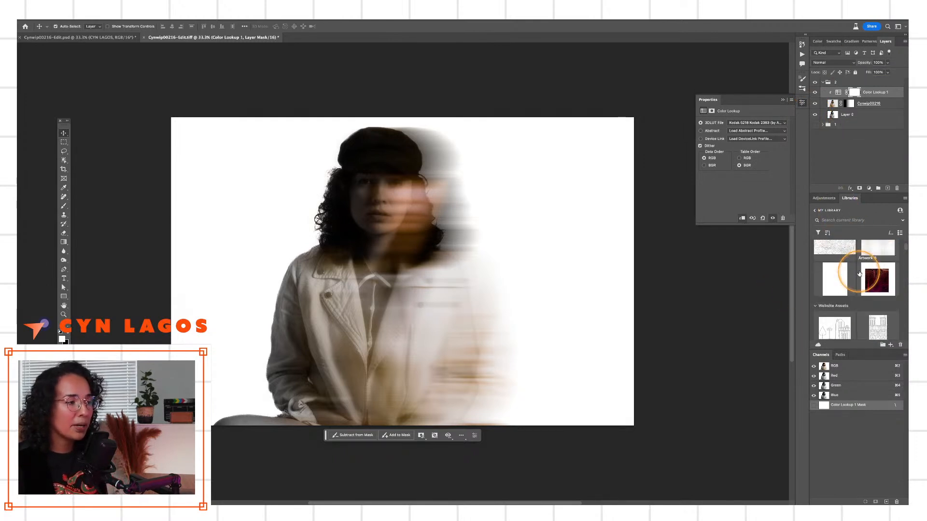
{"action": "scroll", "coordinate": [859, 274], "scroll_direction": "down", "scroll_amount": 2}
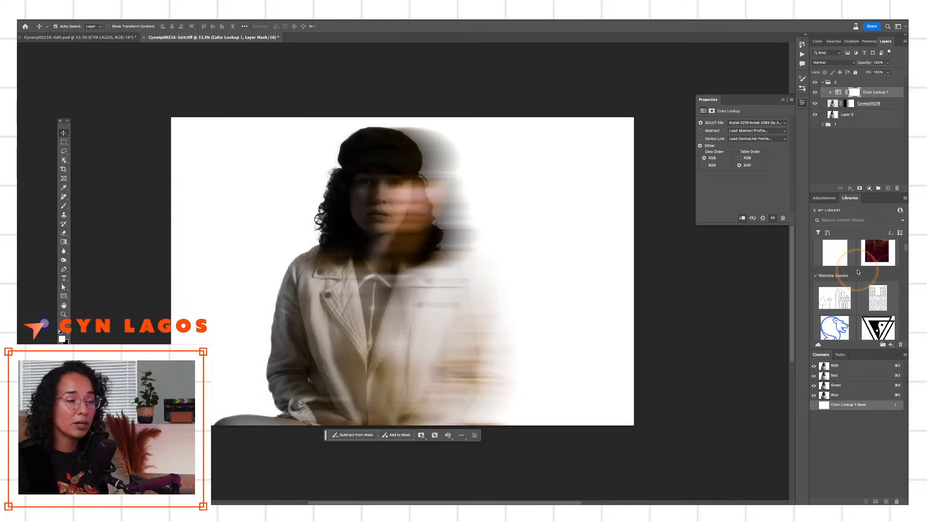
{"action": "scroll", "coordinate": [858, 272], "scroll_direction": "up", "scroll_amount": 3}
{"action": "left_click", "coordinate": [857, 272]}
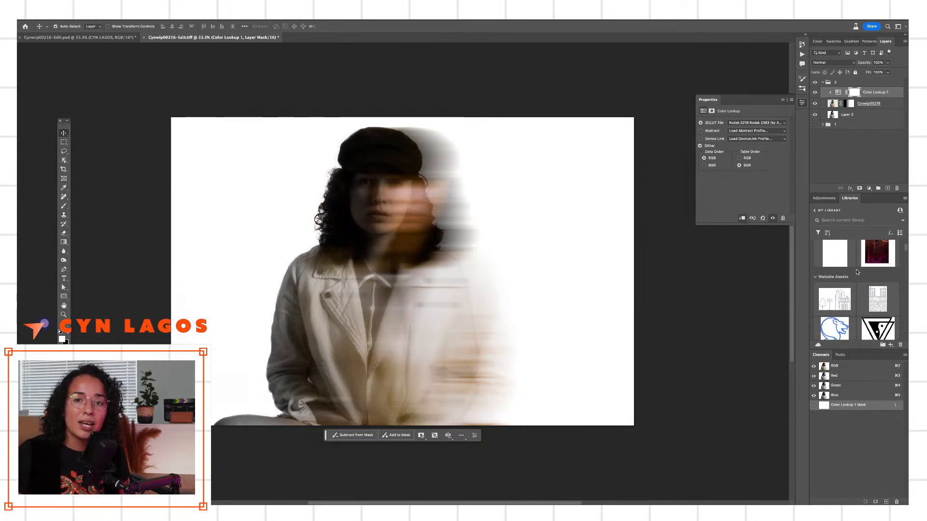
{"action": "left_click_drag", "start_coordinate": [849, 198], "coordinate": [512, 92]}
{"action": "left_click_drag", "start_coordinate": [583, 202], "coordinate": [590, 325]}
{"action": "left_click_drag", "start_coordinate": [569, 206], "coordinate": [569, 381]}
{"action": "scroll", "coordinate": [562, 266], "scroll_direction": "up", "scroll_amount": 2}
{"action": "scroll", "coordinate": [562, 266], "scroll_direction": "up", "scroll_amount": 4}
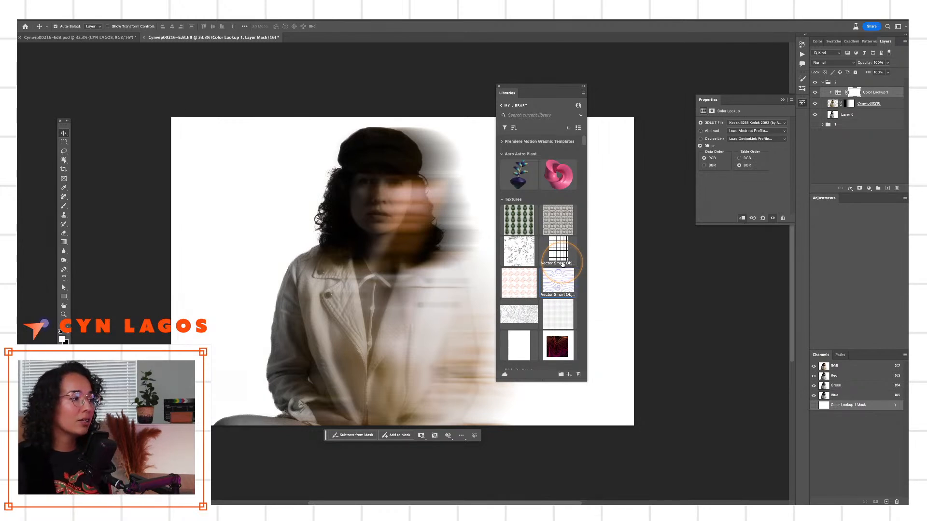
{"action": "scroll", "coordinate": [563, 264], "scroll_direction": "down", "scroll_amount": 2}
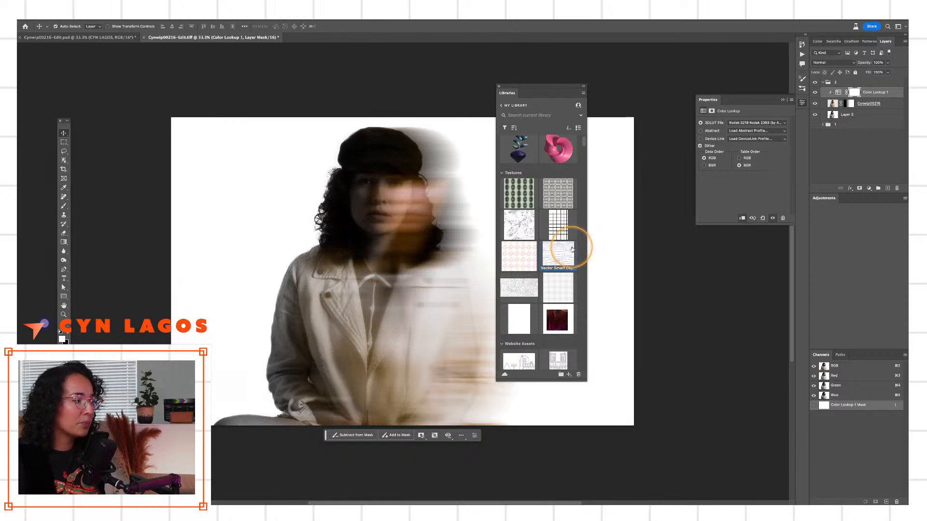
Place the blue wavy-line vector graphic from the library's Textures group and scale it to span the full canvas width.
{"action": "left_click_drag", "start_coordinate": [564, 255], "coordinate": [230, 193]}
{"action": "left_click_drag", "start_coordinate": [253, 153], "coordinate": [479, 89]}
{"action": "left_click_drag", "start_coordinate": [304, 135], "coordinate": [290, 348]}
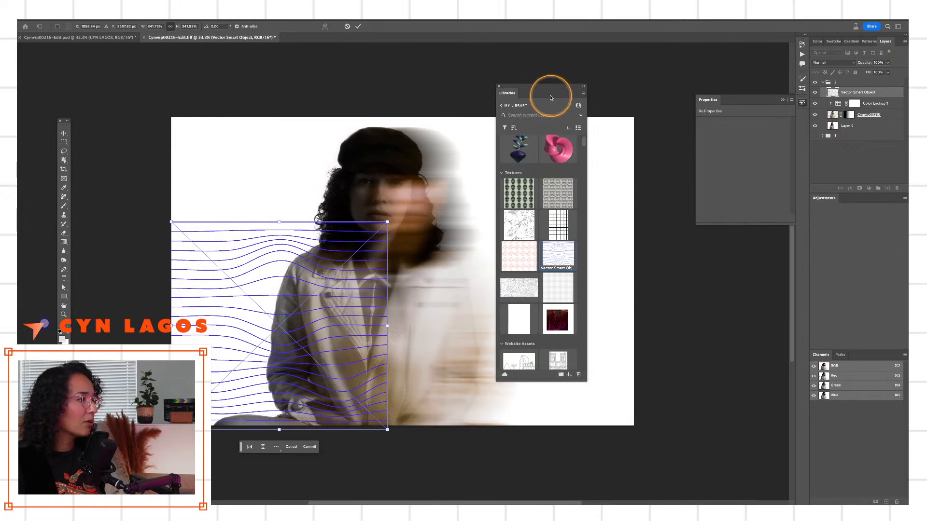
{"action": "left_click_drag", "start_coordinate": [550, 85], "coordinate": [739, 123]}
{"action": "left_click_drag", "start_coordinate": [388, 222], "coordinate": [709, 66]}
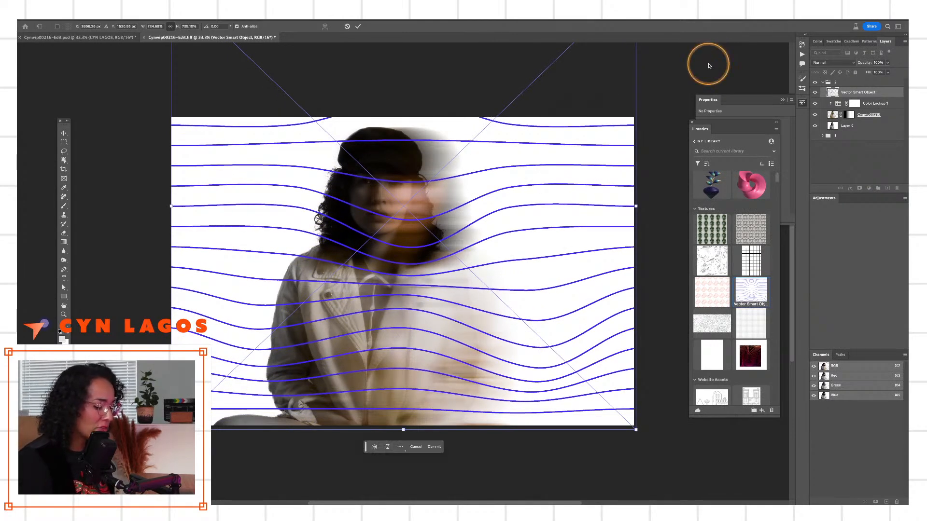
{"action": "key", "text": "Return"}
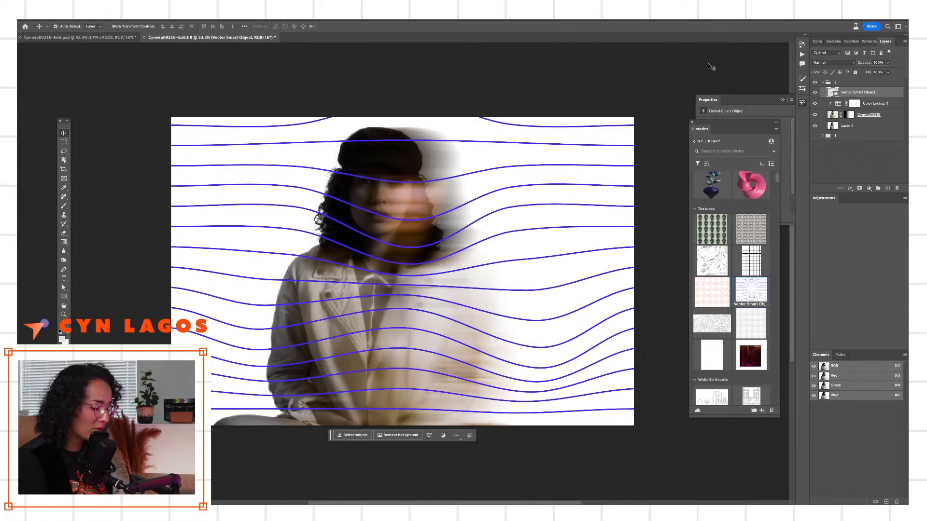
Move the wavy-line graphic layer directly beneath the blurred cutout and set its blend mode to Difference.
{"action": "key", "text": "super+bracketleft"}
{"action": "key", "text": "super+bracketleft"}
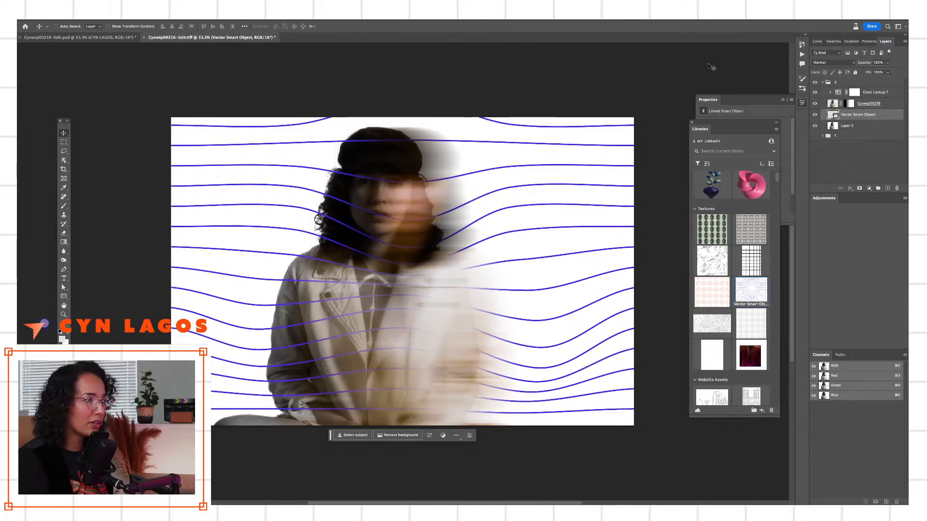
{"action": "key", "text": "super+bracketleft"}
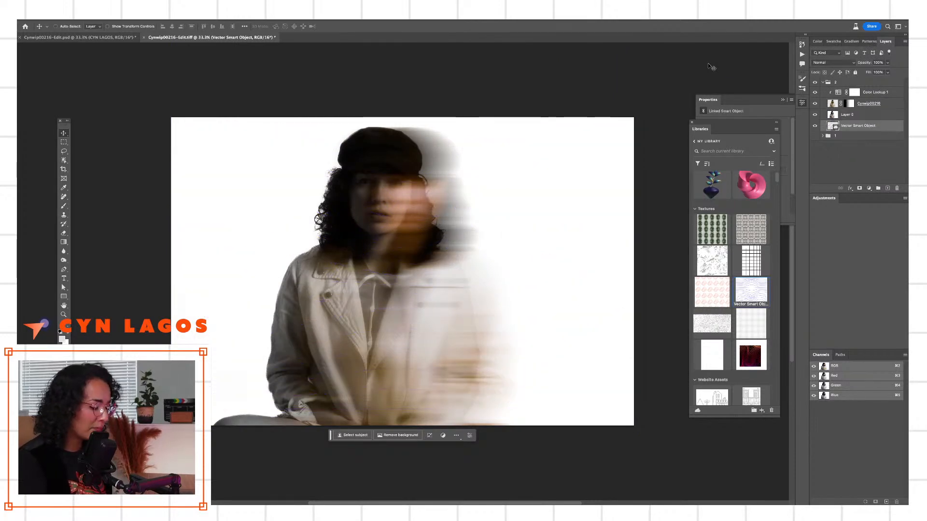
{"action": "key", "text": "super+bracketright"}
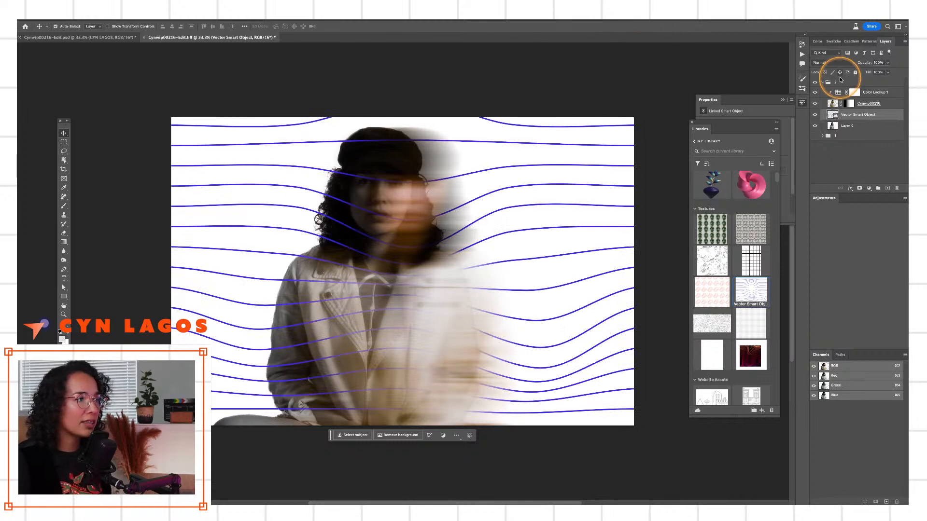
{"action": "left_click", "coordinate": [828, 62]}
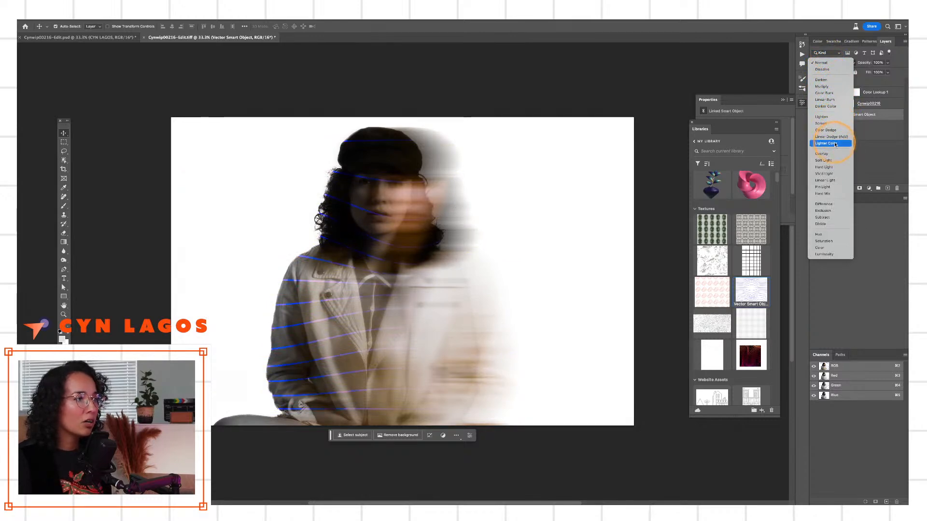
{"action": "left_click", "coordinate": [825, 204]}
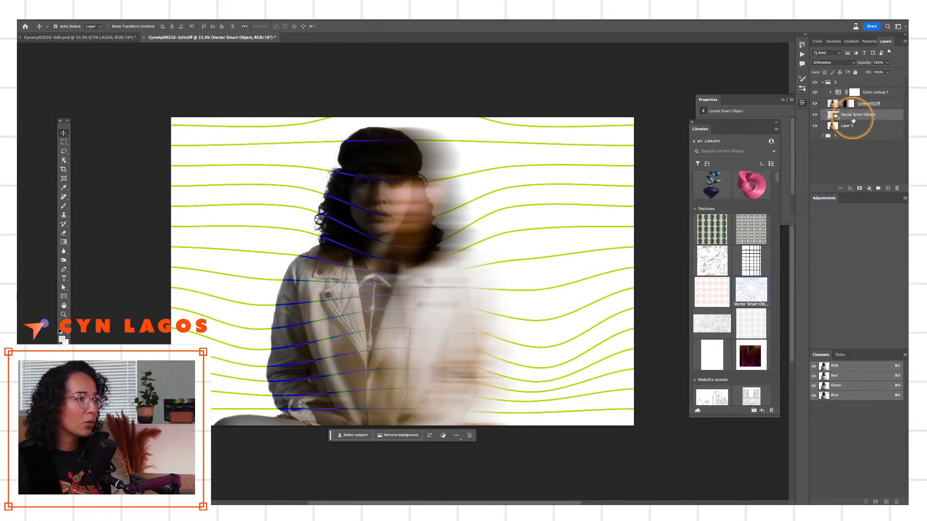
Add a Gradient Map adjustment layer directly above the wavy-line graphic.
{"action": "left_click", "coordinate": [872, 189]}
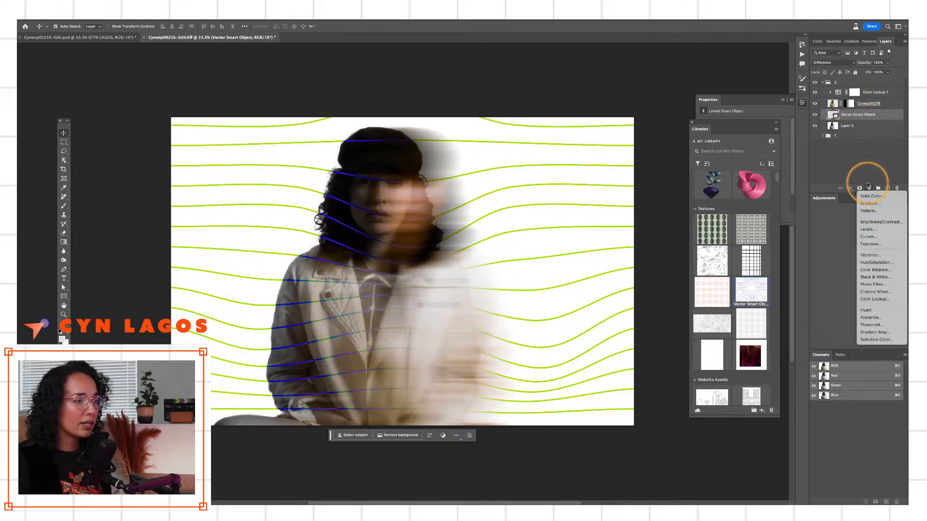
{"action": "left_click", "coordinate": [895, 332]}
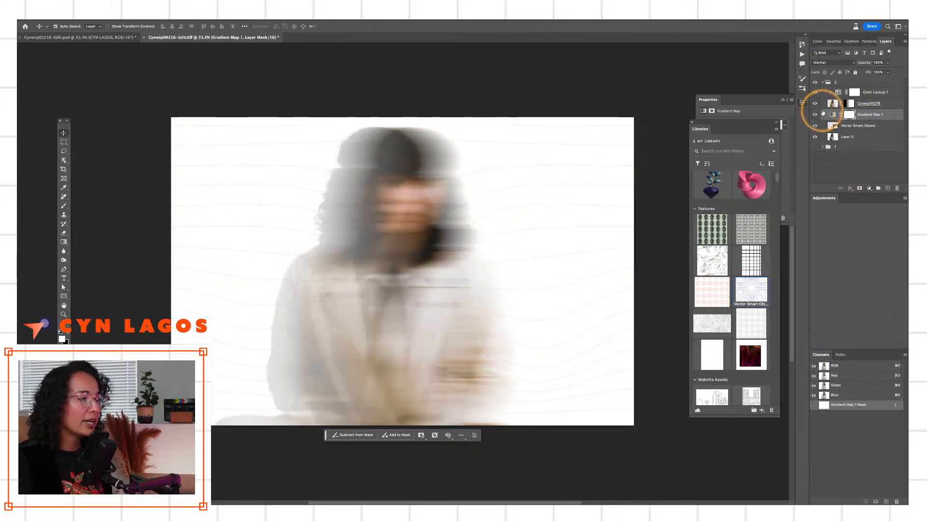
Rename the wavy-line Vector Smart Object layer as GRAPHIC.
{"action": "left_click", "coordinate": [856, 126]}
{"action": "key", "text": "r"}
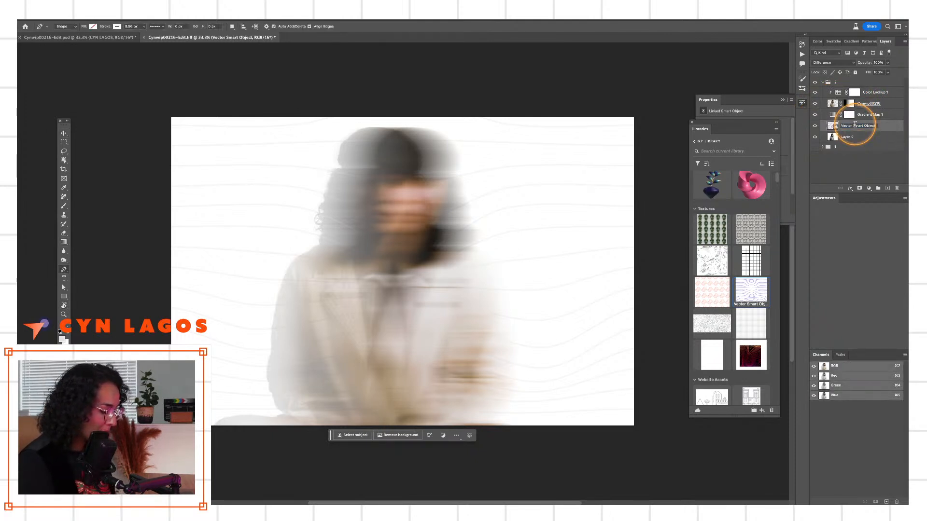
{"action": "key", "text": "c"}
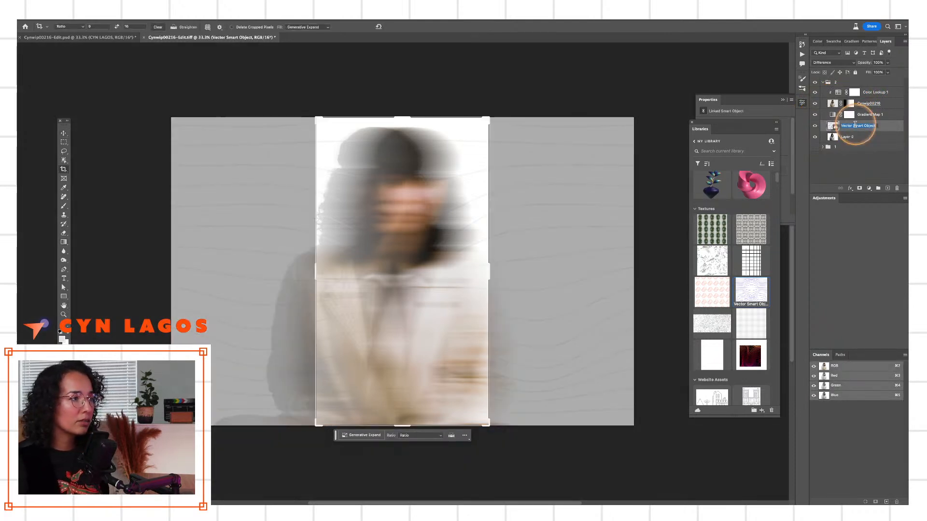
{"action": "key", "text": "Escape"}
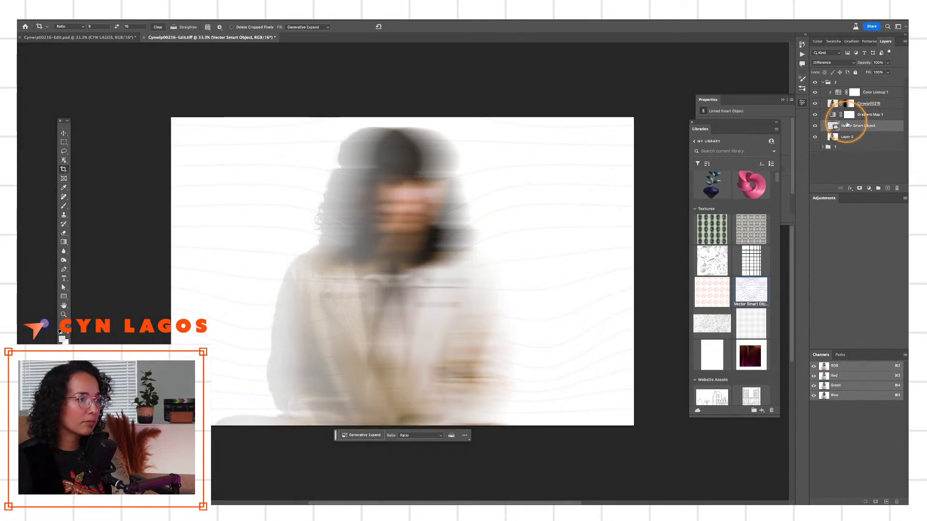
{"action": "type", "text": "GR"}
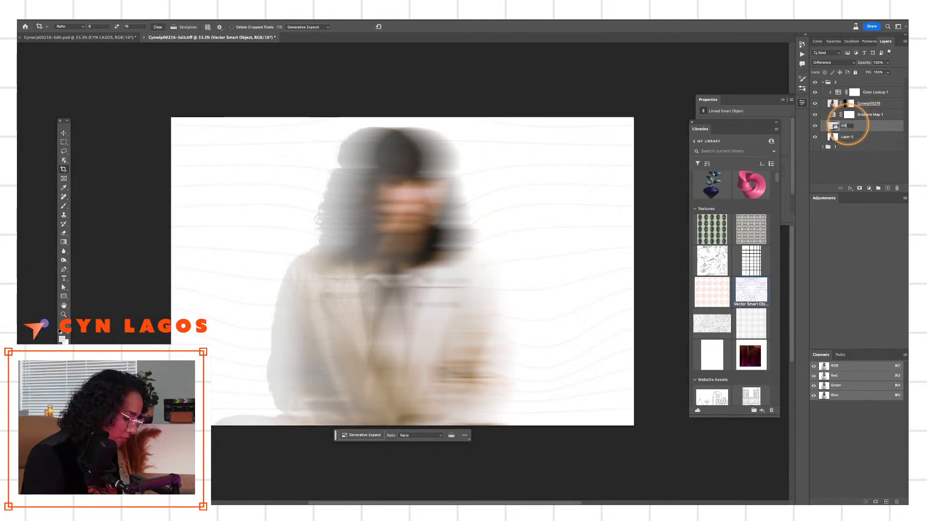
{"action": "type", "text": "APHIC"}
{"action": "key", "text": "Return"}
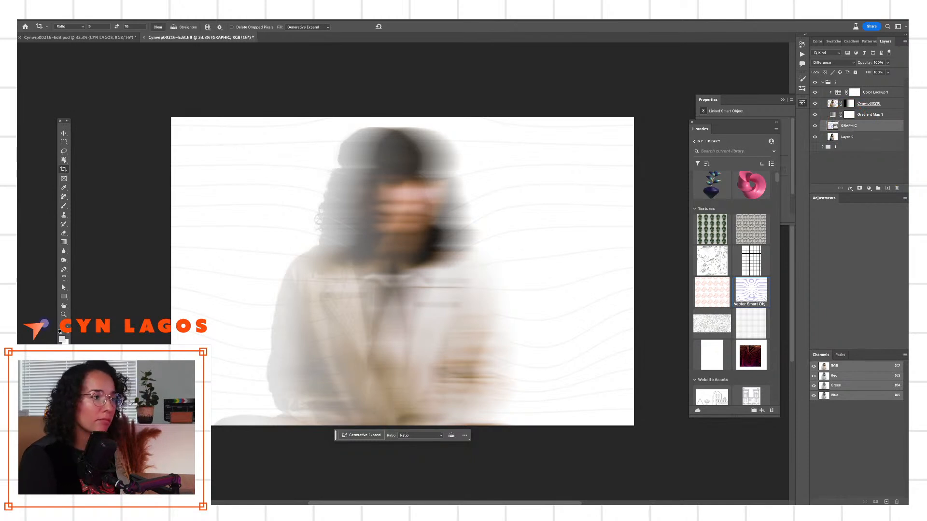
Clip the Gradient Map adjustment to the GRAPHIC layer.
{"action": "left_click", "coordinate": [867, 120], "text": "alt"}
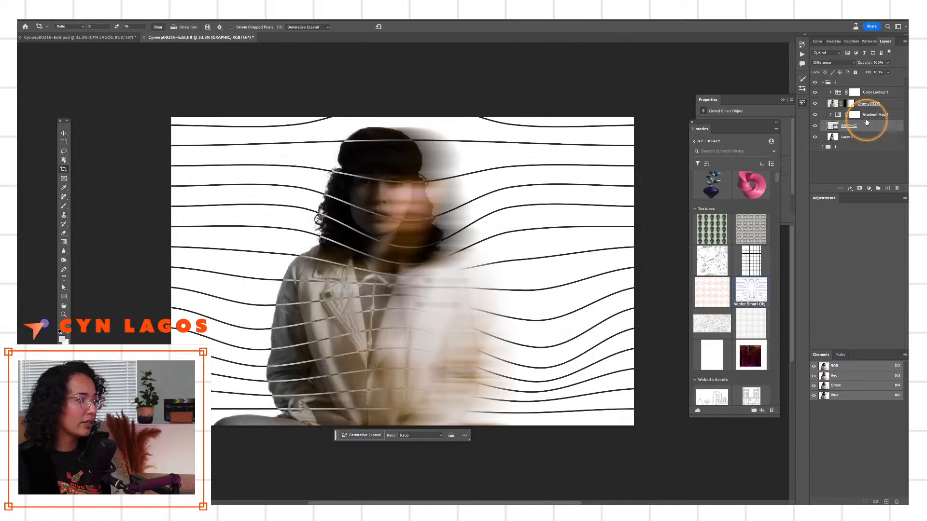
{"action": "left_click", "coordinate": [862, 116]}
Try the Hard Light blend mode on the GRAPHIC layer, then set it to Multiply.
{"action": "left_click", "coordinate": [863, 127]}
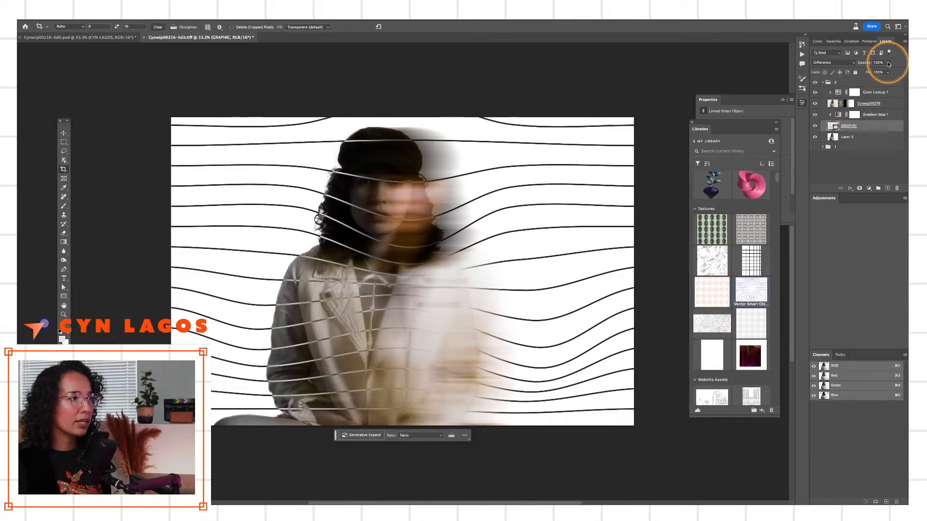
{"action": "left_click", "coordinate": [842, 63]}
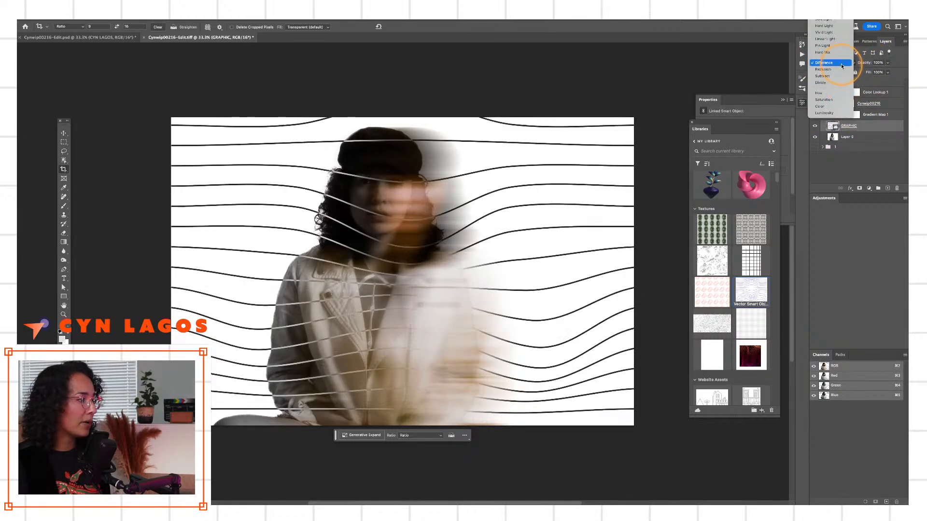
{"action": "left_click", "coordinate": [825, 26]}
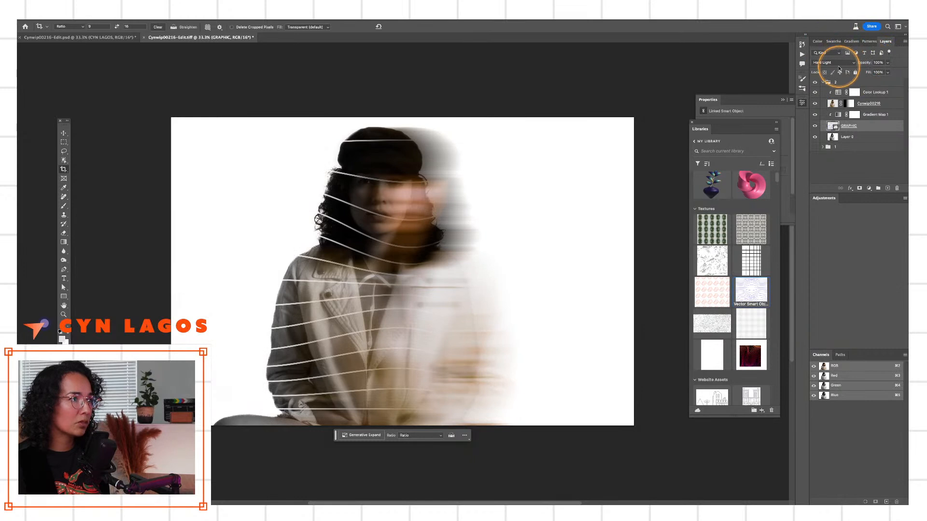
{"action": "left_click", "coordinate": [839, 63]}
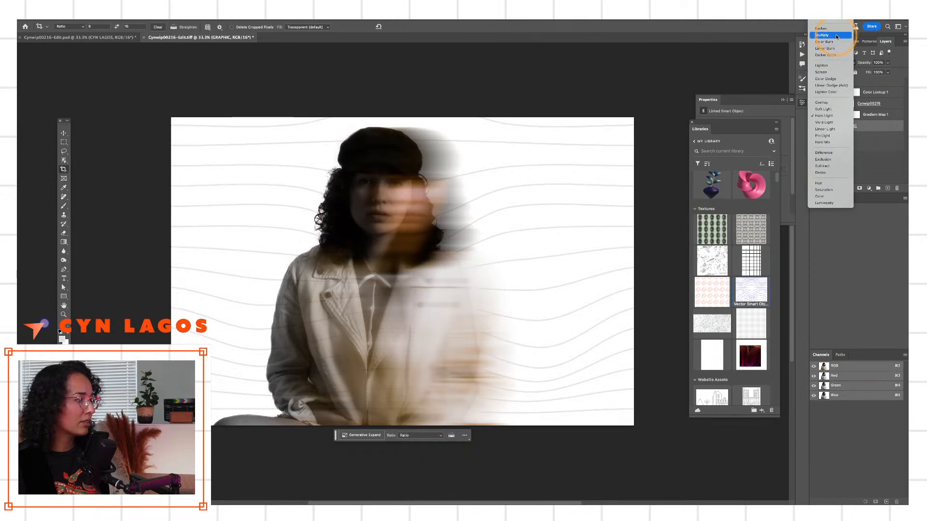
{"action": "left_click", "coordinate": [837, 36]}
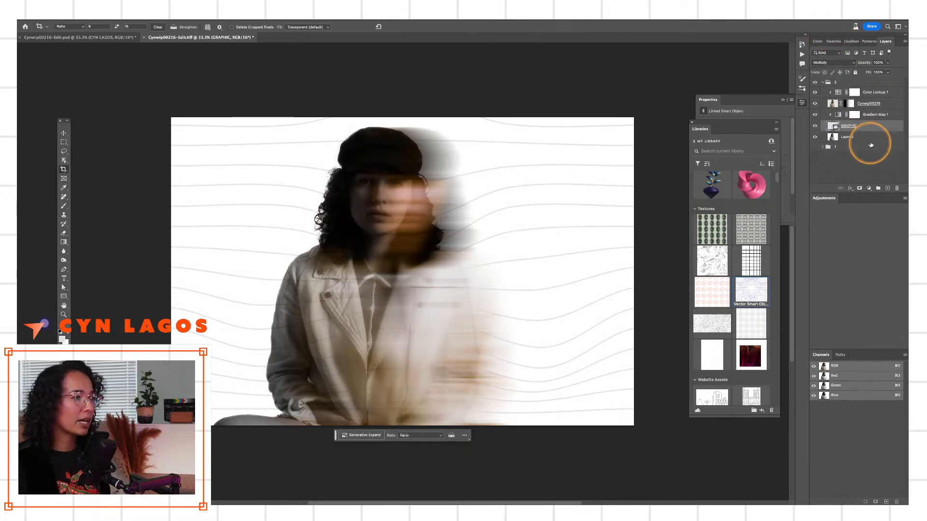
Add a layer mask to the GRAPHIC layer and invert it to white.
{"action": "left_click", "coordinate": [863, 188], "text": "alt"}
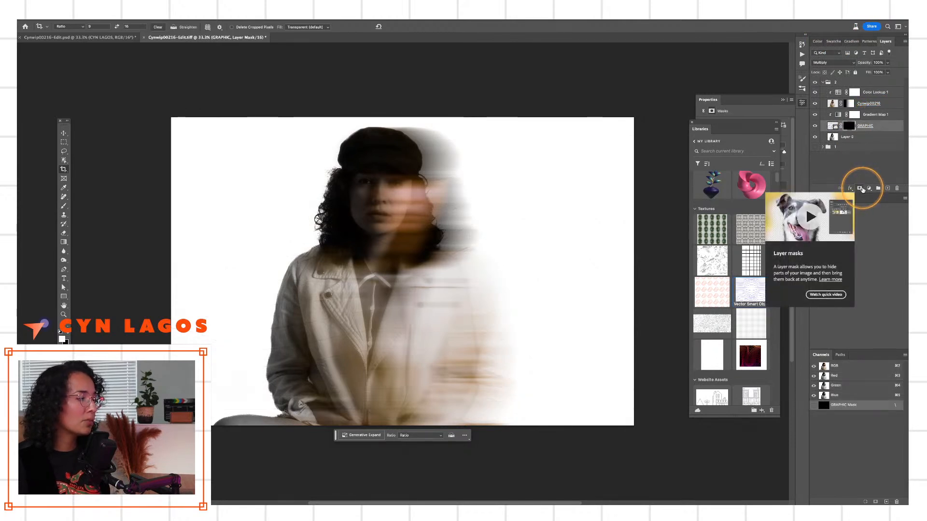
{"action": "key", "text": "ctrl+i"}
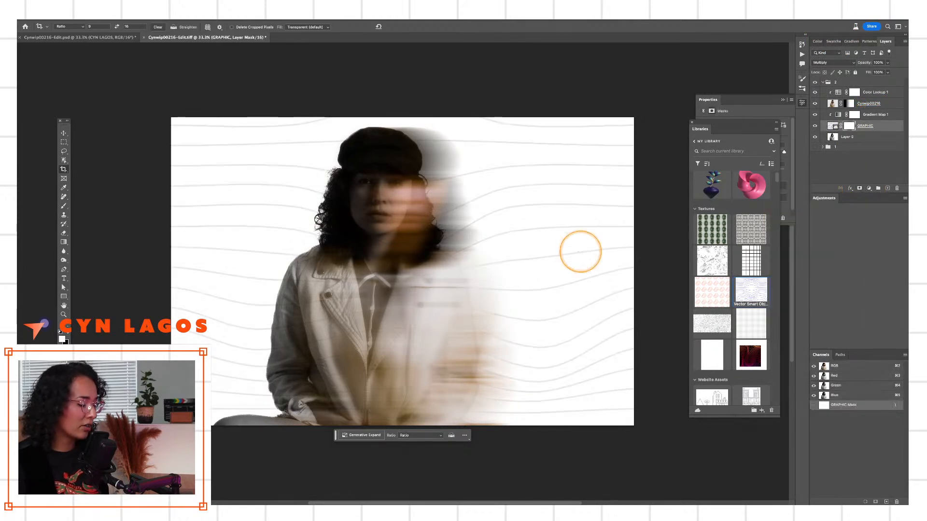
Paint the GRAPHIC layer's mask black with an enlarged brush to hide the wavy lines over the woman's figure.
{"action": "key", "text": "b"}
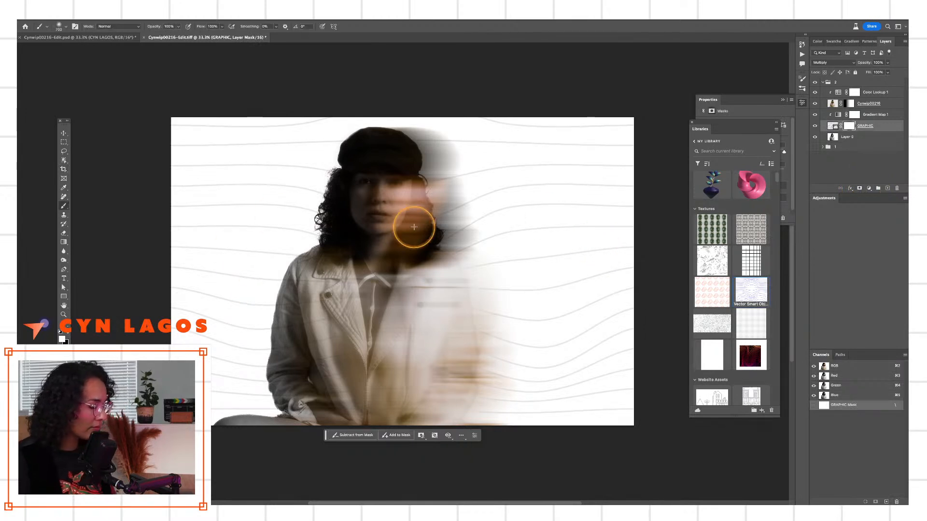
{"action": "key", "text": "bracketright"}
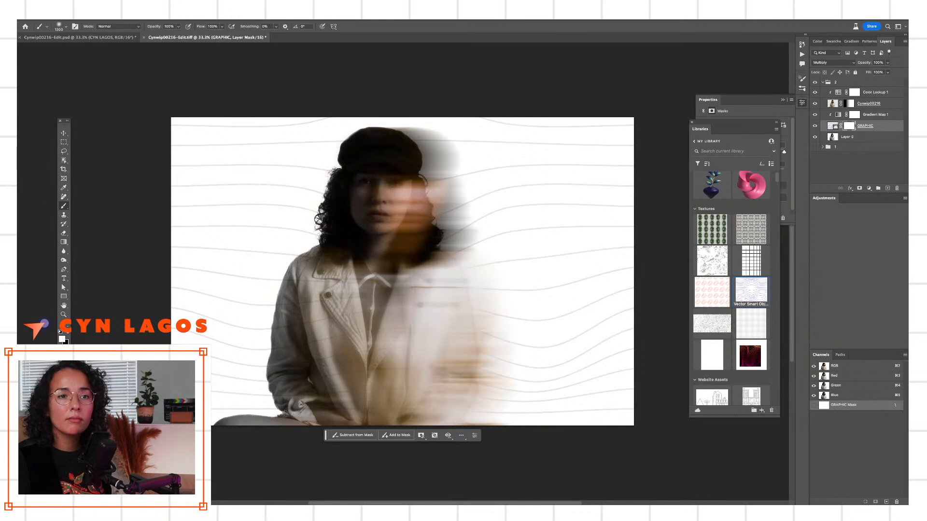
{"action": "left_click", "coordinate": [835, 63]}
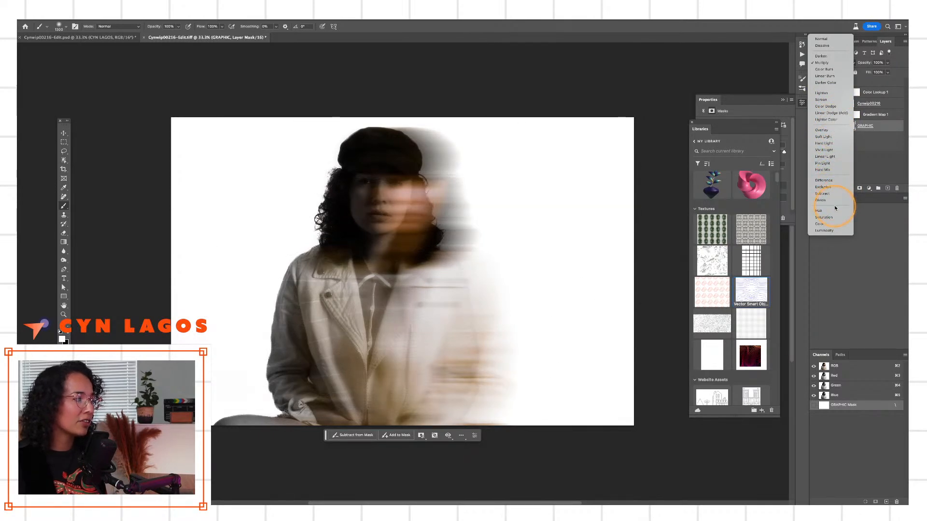
{"action": "left_click", "coordinate": [881, 172]}
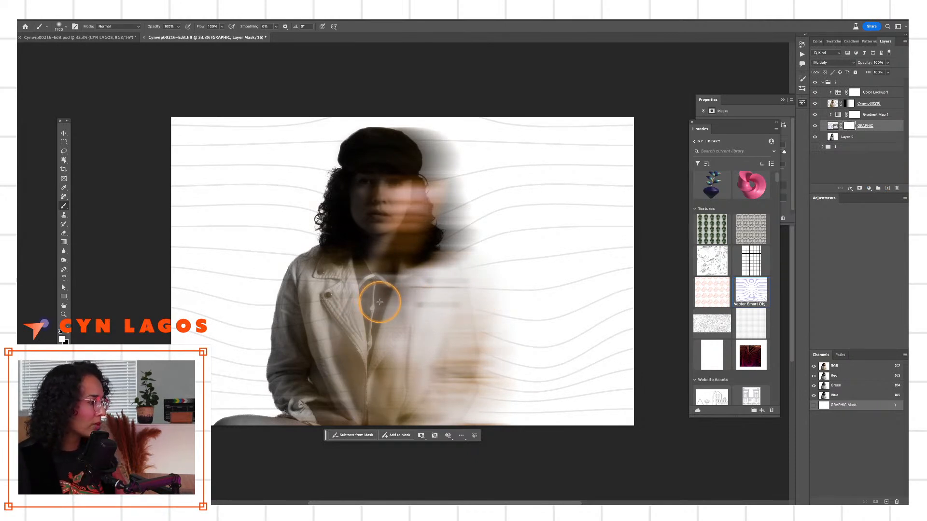
{"action": "key", "text": "Caps_Lock"}
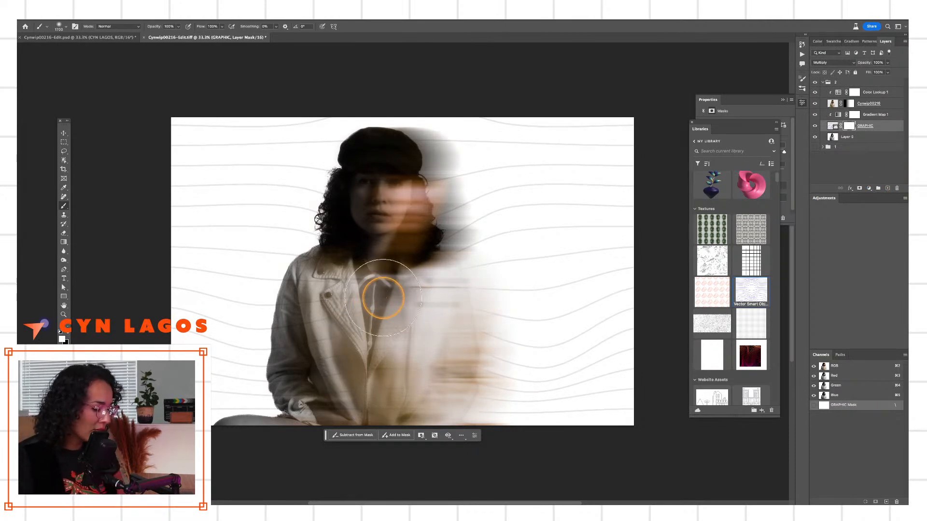
{"action": "mouse_move", "coordinate": [380, 273]}
{"action": "left_mouse_down"}
{"action": "mouse_move", "coordinate": [373, 239]}
{"action": "mouse_move", "coordinate": [366, 273]}
{"action": "mouse_move", "coordinate": [355, 270]}
{"action": "mouse_move", "coordinate": [327, 319]}
{"action": "mouse_move", "coordinate": [313, 291]}
{"action": "mouse_move", "coordinate": [292, 331]}
{"action": "mouse_move", "coordinate": [298, 319]}
{"action": "mouse_move", "coordinate": [328, 317]}
{"action": "left_mouse_up"}
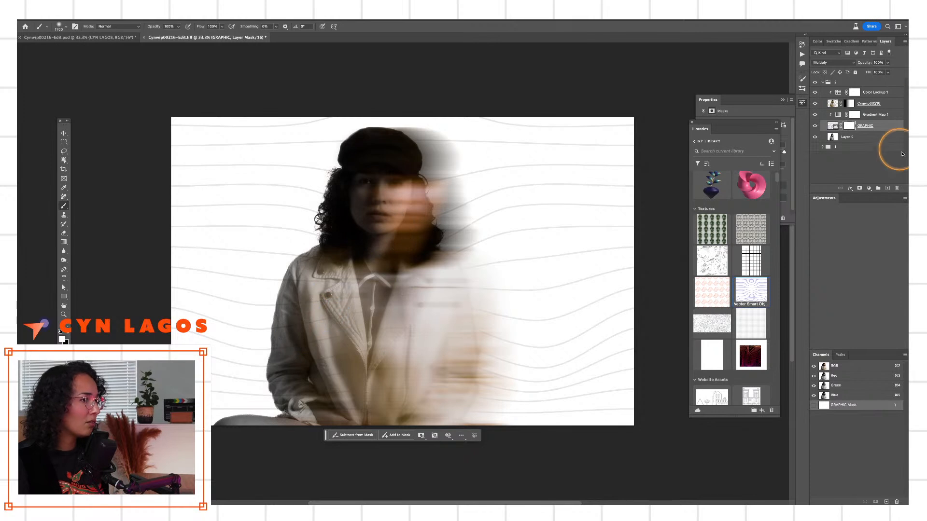
{"action": "left_click", "coordinate": [67, 334]}
{"action": "mouse_move", "coordinate": [316, 385]}
{"action": "left_mouse_down"}
{"action": "mouse_move", "coordinate": [403, 364]}
{"action": "mouse_move", "coordinate": [422, 369]}
{"action": "mouse_move", "coordinate": [434, 396]}
{"action": "mouse_move", "coordinate": [445, 375]}
{"action": "mouse_move", "coordinate": [423, 255]}
{"action": "mouse_move", "coordinate": [367, 196]}
{"action": "mouse_move", "coordinate": [374, 166]}
{"action": "mouse_move", "coordinate": [386, 170]}
{"action": "mouse_move", "coordinate": [392, 224]}
{"action": "mouse_move", "coordinate": [433, 158]}
{"action": "mouse_move", "coordinate": [444, 239]}
{"action": "mouse_move", "coordinate": [458, 254]}
{"action": "mouse_move", "coordinate": [449, 222]}
{"action": "mouse_move", "coordinate": [461, 296]}
{"action": "mouse_move", "coordinate": [477, 315]}
{"action": "left_mouse_up"}
{"action": "left_click", "coordinate": [474, 436]}
{"action": "mouse_move", "coordinate": [405, 230]}
{"action": "left_mouse_down"}
{"action": "mouse_move", "coordinate": [390, 225]}
{"action": "mouse_move", "coordinate": [398, 352]}
{"action": "mouse_move", "coordinate": [637, 200]}
{"action": "left_mouse_up"}
Add a text layer reading "This" in LEMON MILK Bold on the white area beside the blurred shoulder.
{"action": "key", "text": "t"}
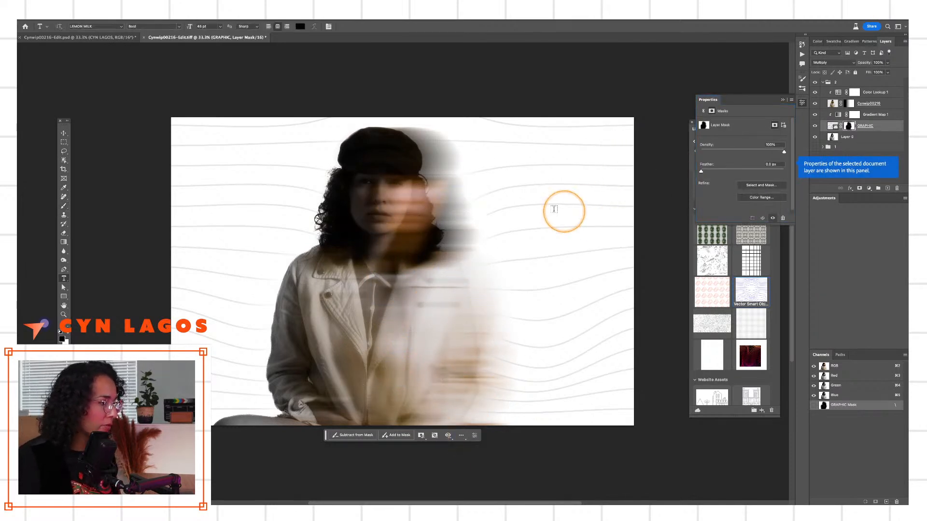
{"action": "left_click", "coordinate": [526, 220]}
{"action": "key", "text": "BackSpace"}
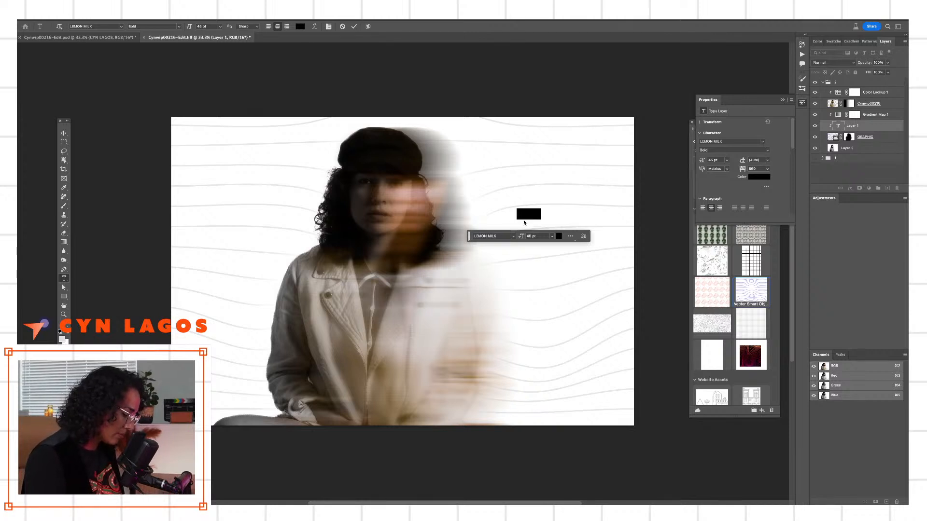
{"action": "type", "text": "CYN"}
{"action": "key", "text": "super+a"}
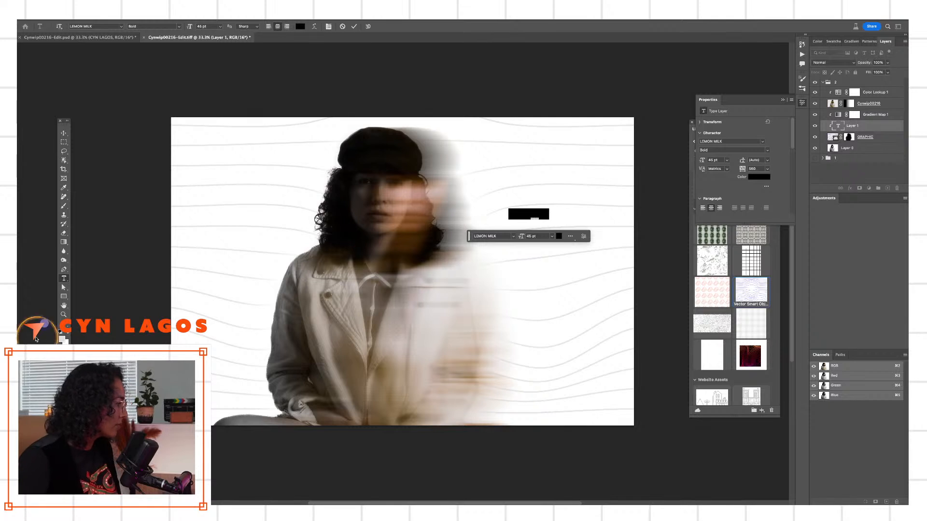
Colour the "This" text bright orange and move its layer below the GRAPHIC layer.
{"action": "left_click", "coordinate": [57, 339]}
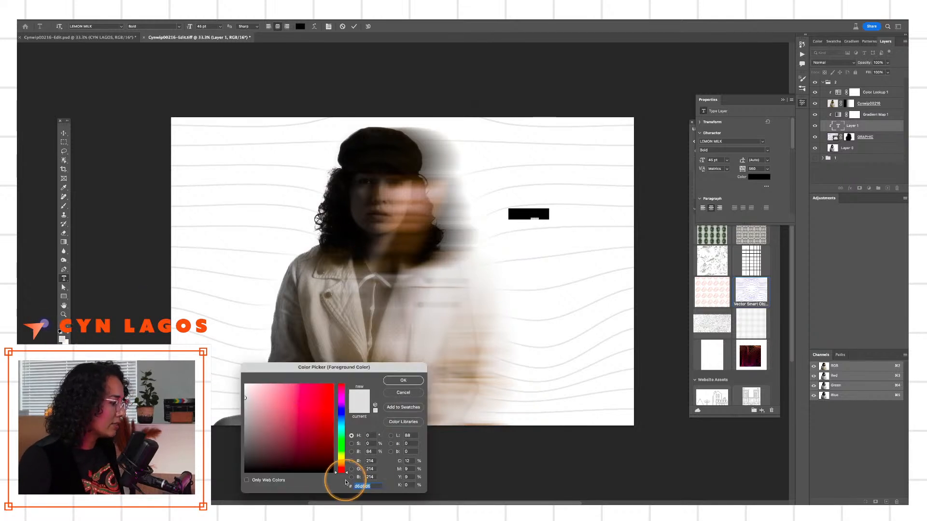
{"action": "left_click_drag", "start_coordinate": [351, 469], "coordinate": [344, 465]}
{"action": "left_click", "coordinate": [330, 394]}
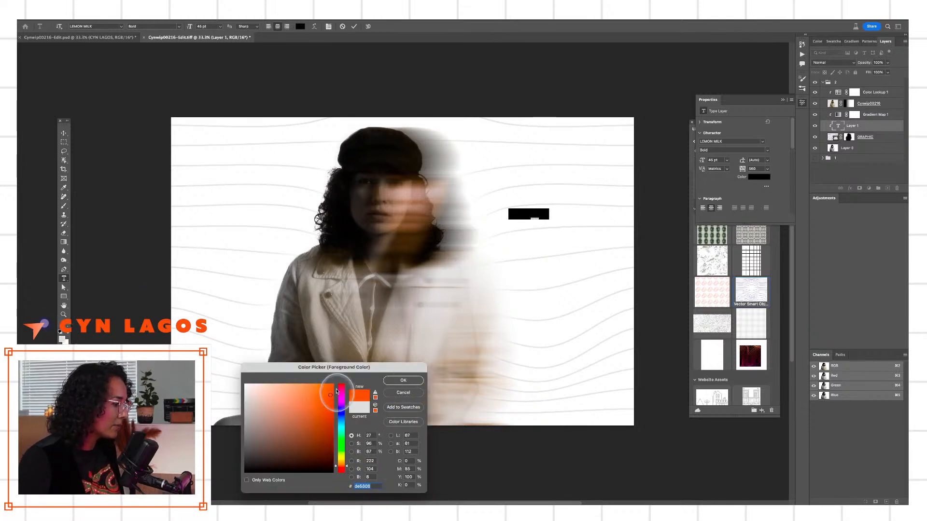
{"action": "left_click", "coordinate": [403, 380]}
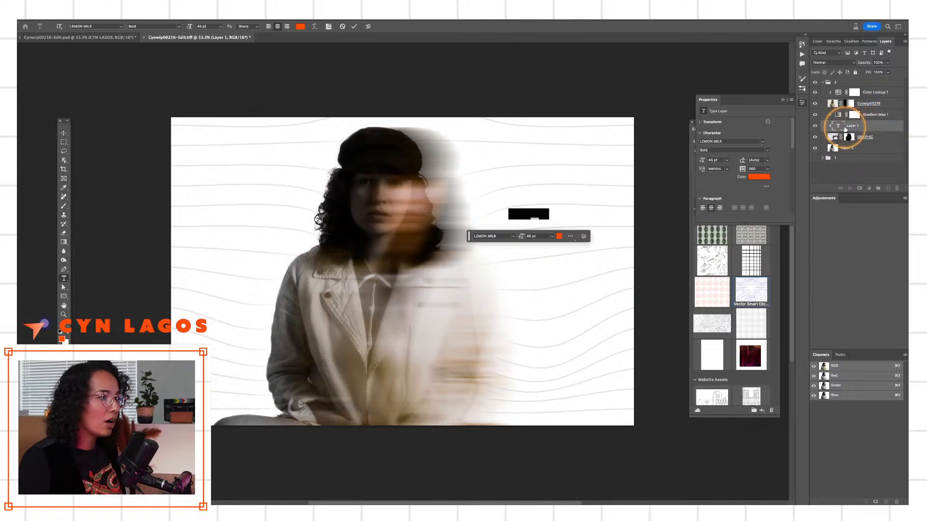
{"action": "left_click", "coordinate": [859, 127]}
{"action": "left_click_drag", "start_coordinate": [857, 133], "coordinate": [860, 138]}
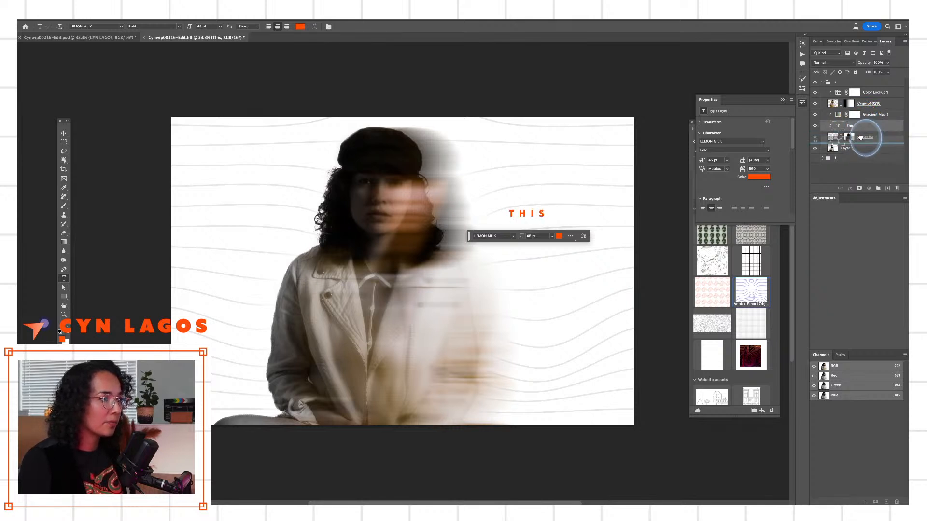
Extend the text to "This is your artist speaking" and break the line after "This is".
{"action": "left_click", "coordinate": [533, 214]}
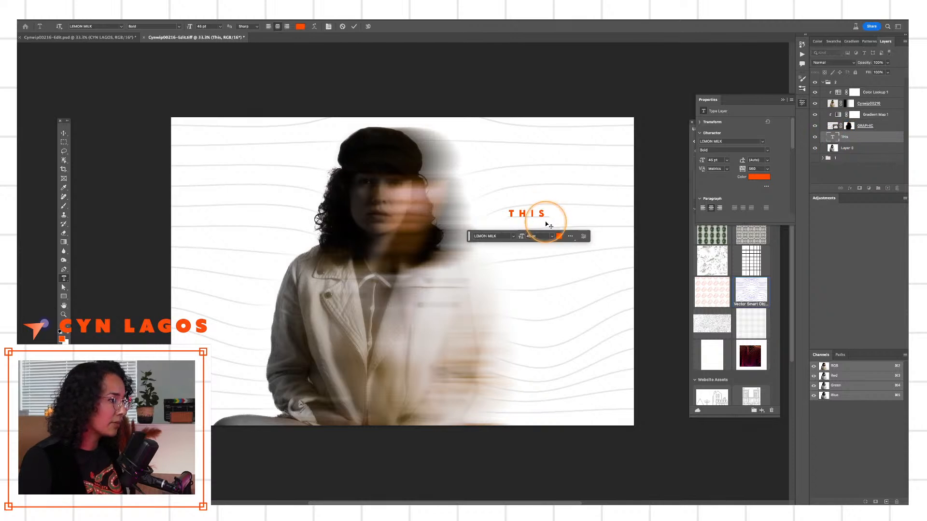
{"action": "type", "text": "is your artist spea"}
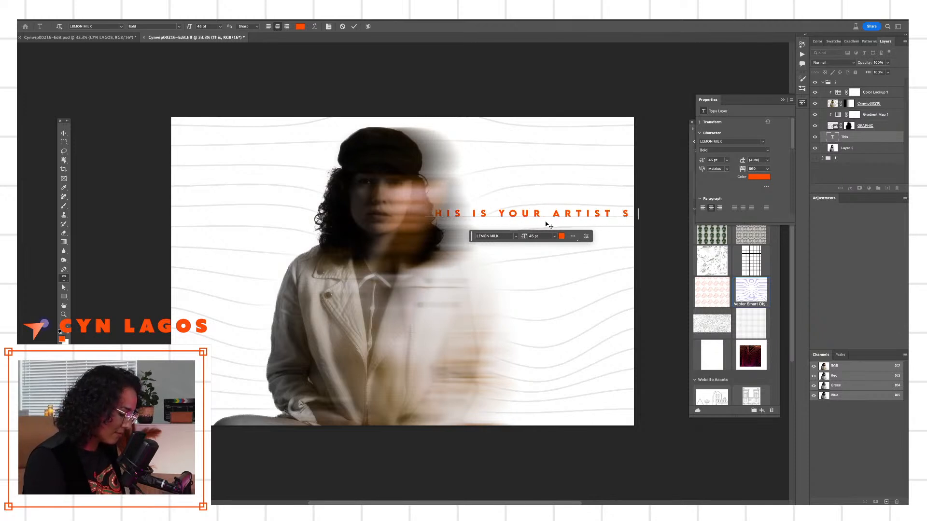
{"action": "type", "text": "kin"}
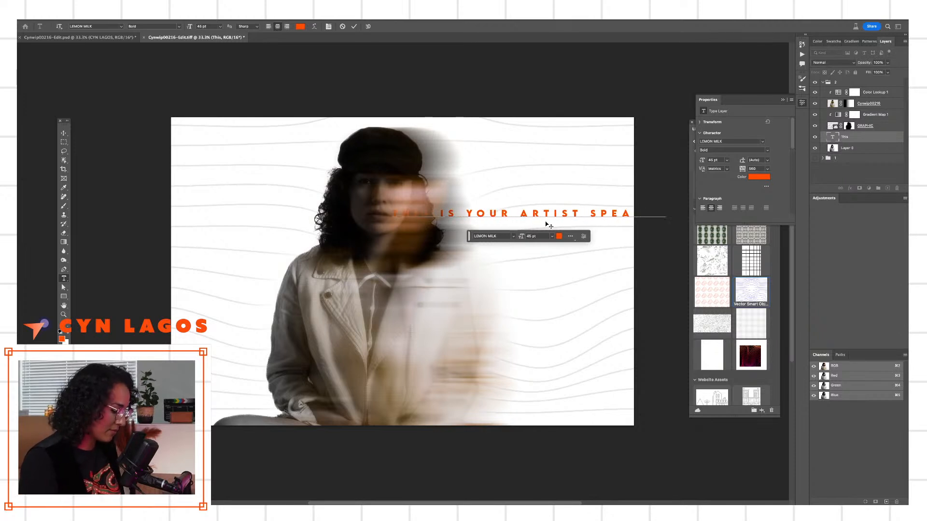
{"action": "type", "text": "g"}
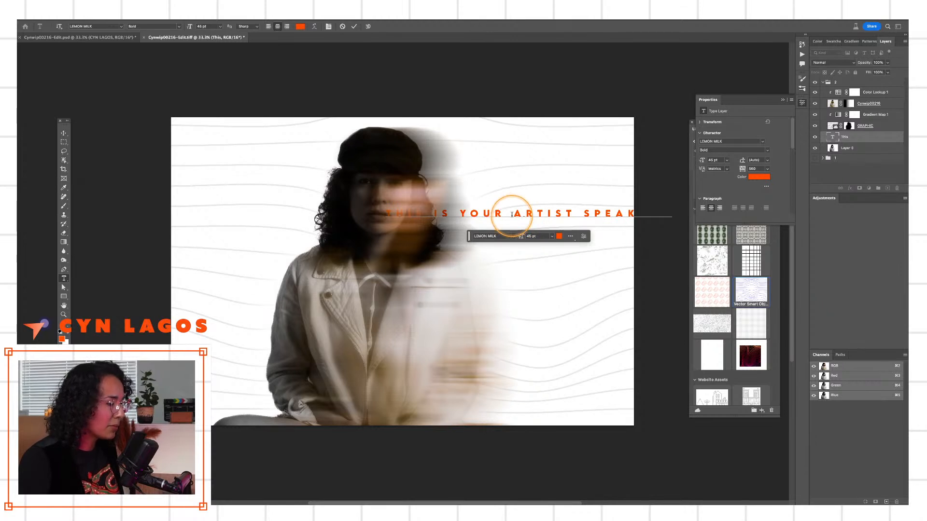
{"action": "left_click", "coordinate": [462, 212]}
{"action": "key", "text": "Return"}
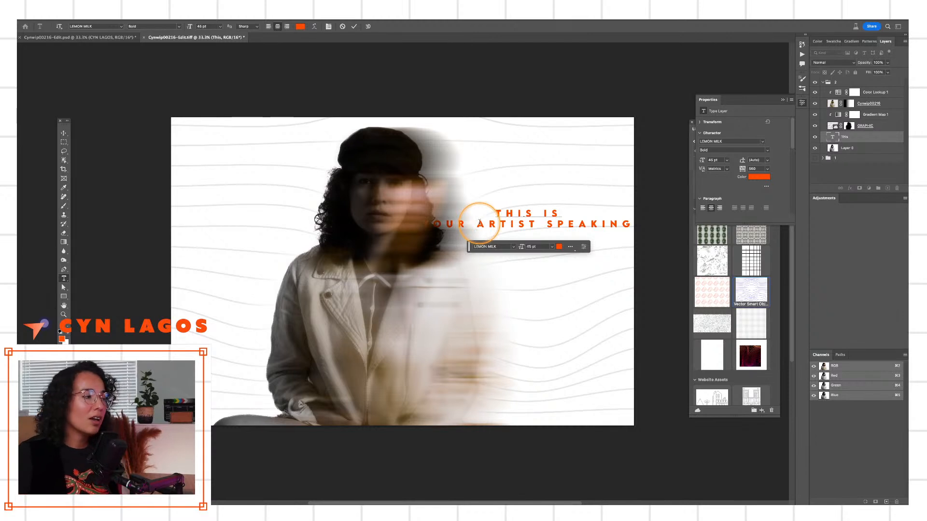
Set the leading of both text lines to 91 pt.
{"action": "key", "text": "ctrl+a"}
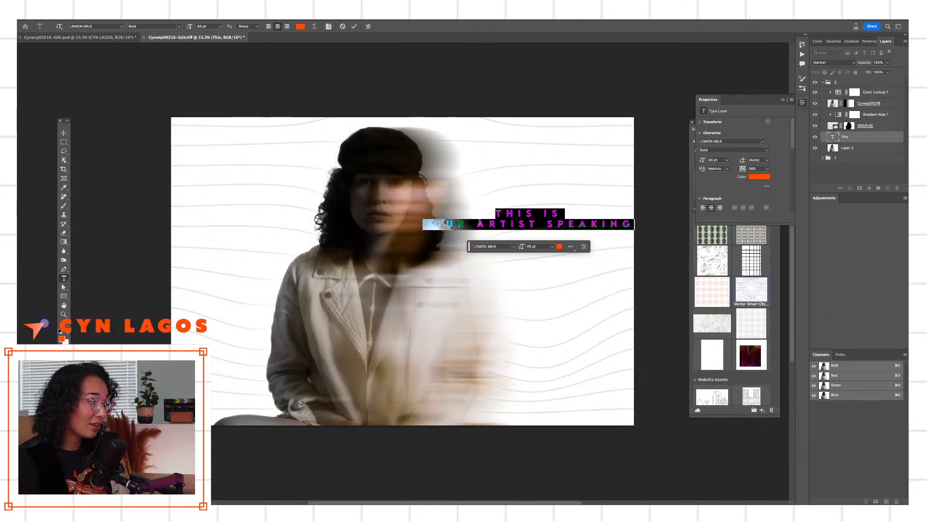
{"action": "left_click", "coordinate": [530, 218]}
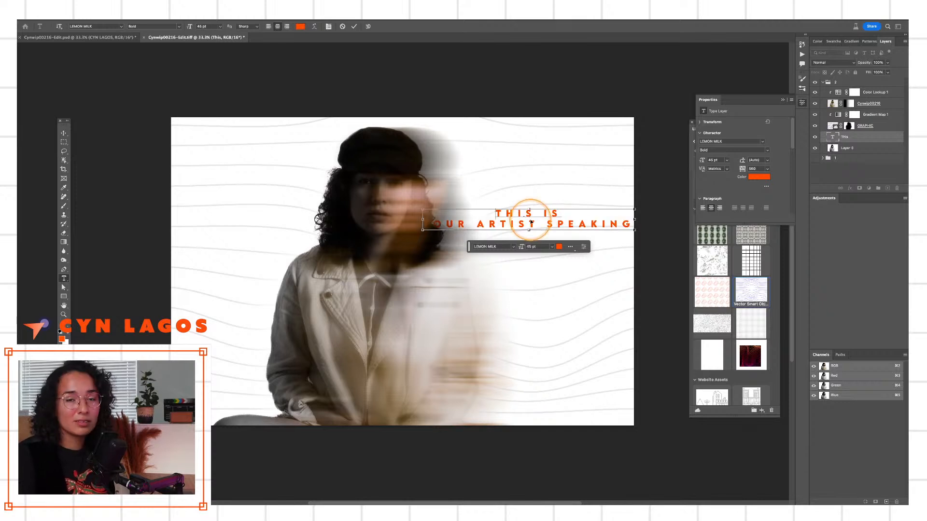
{"action": "key", "text": "ctrl+a"}
{"action": "key", "text": "alt+Down"}
{"action": "key", "text": "alt+Down"}
{"action": "key", "text": "alt+Down"}
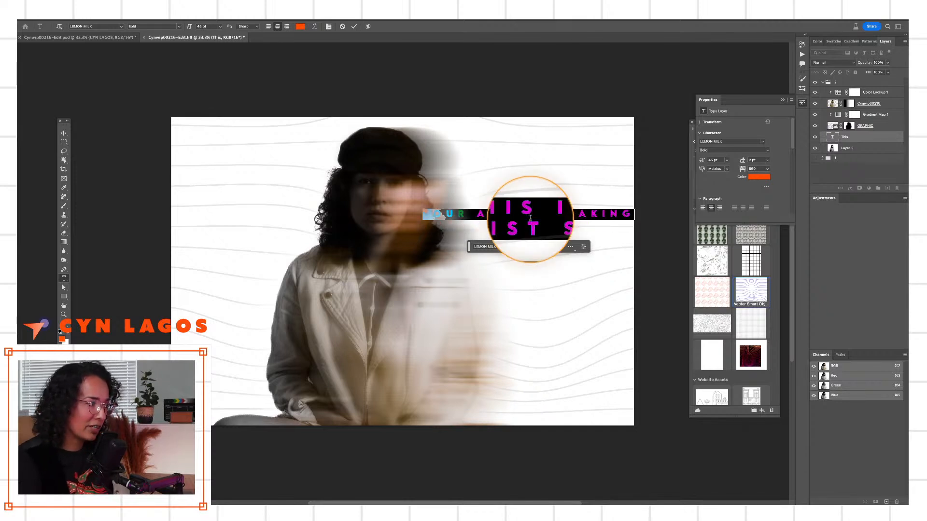
{"action": "key", "text": "alt+Down"}
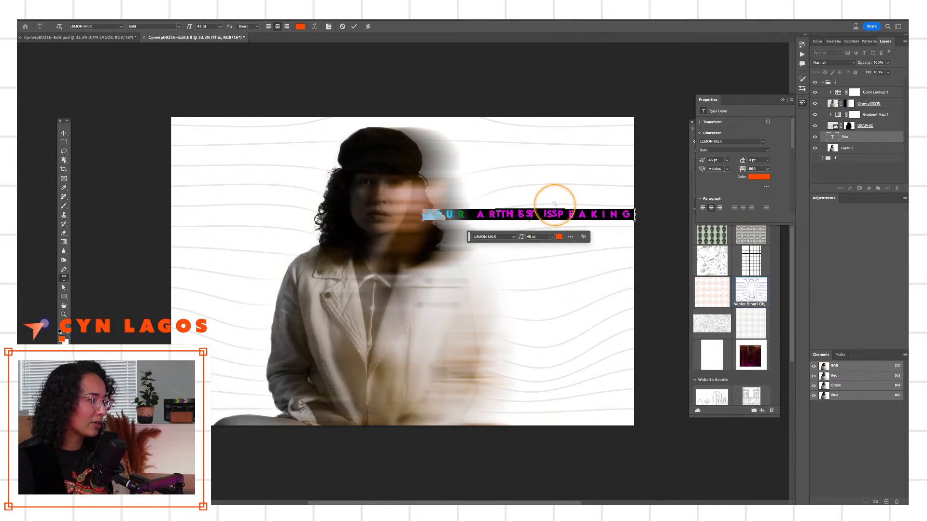
{"action": "left_click", "coordinate": [499, 214]}
{"action": "key", "text": "super+a"}
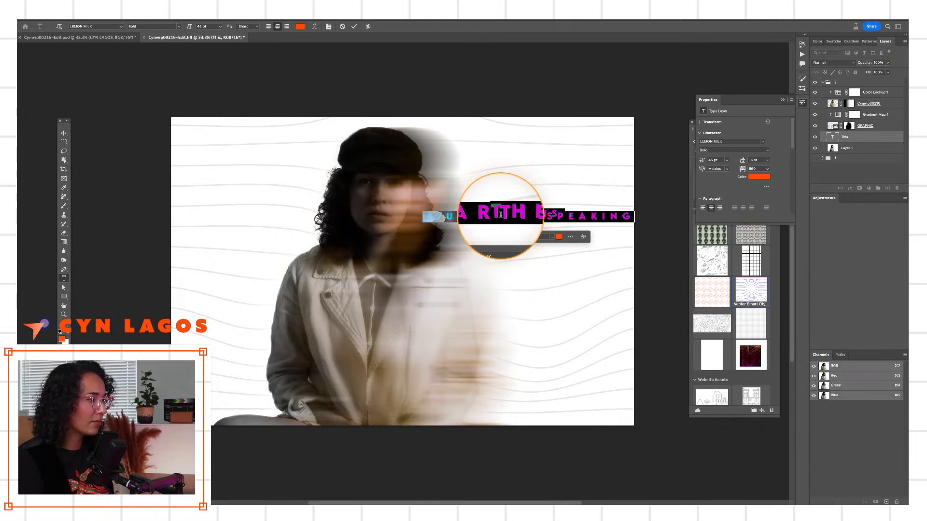
{"action": "key", "text": "alt+Down"}
{"action": "key", "text": "alt+Down"}
{"action": "key", "text": "alt+Down"}
{"action": "key", "text": "alt+Down"}
{"action": "key", "text": "alt+Down"}
{"action": "key", "text": "alt+Down"}
{"action": "key", "text": "alt+Down"}
{"action": "key", "text": "alt+Down"}
{"action": "key", "text": "alt+Down"}
{"action": "key", "text": "alt+Down"}
{"action": "key", "text": "alt+Down"}
{"action": "key", "text": "alt+Down"}
{"action": "key", "text": "alt+Down"}
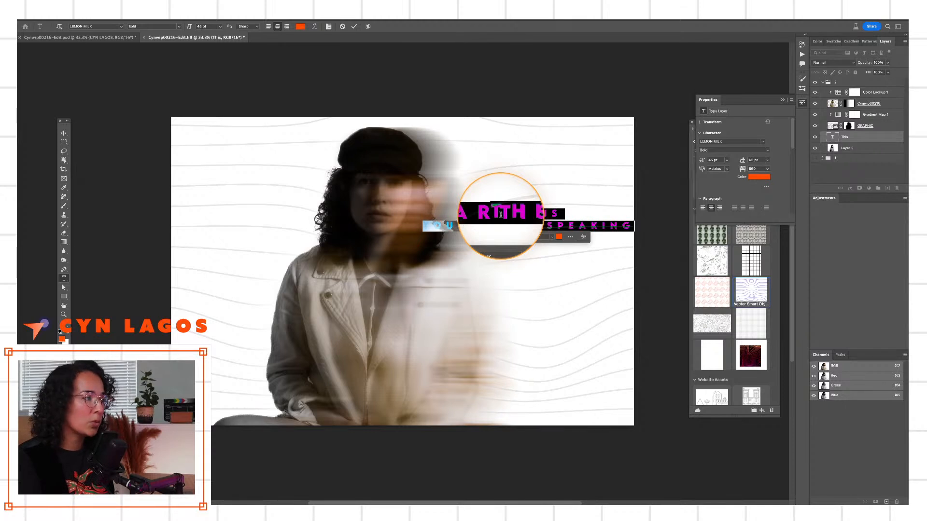
{"action": "key", "text": "alt+Down"}
{"action": "key", "text": "alt+Down"}
{"action": "key", "text": "alt+Down"}
{"action": "key", "text": "alt+Down"}
{"action": "key", "text": "alt+Down"}
{"action": "key", "text": "alt+Down"}
{"action": "key", "text": "alt+Down"}
{"action": "key", "text": "alt+Down"}
{"action": "key", "text": "alt+Down"}
{"action": "key", "text": "alt+Down"}
{"action": "key", "text": "alt+Down"}
{"action": "key", "text": "alt+Down"}
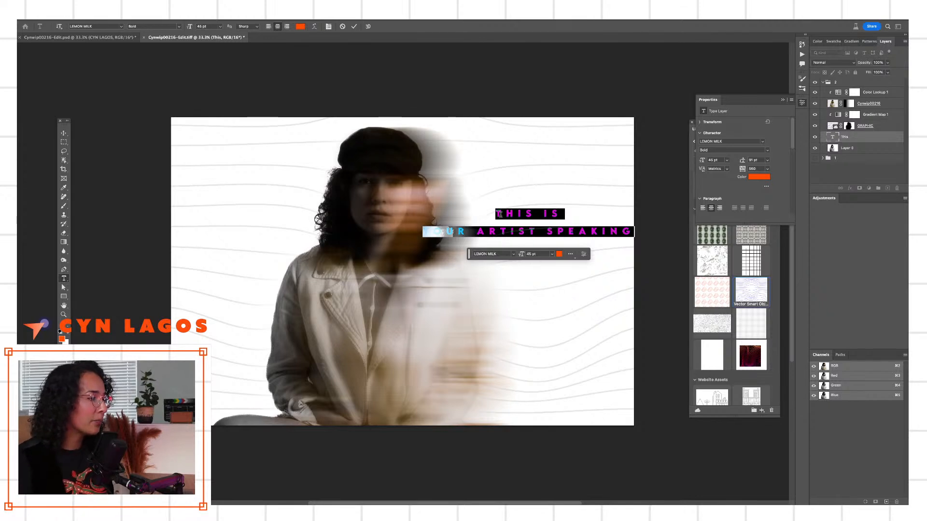
Tighten the tracking of both text lines so the letters sit much closer together.
{"action": "key", "text": "alt+Left"}
{"action": "key", "text": "alt+Left"}
{"action": "key", "text": "alt+Left"}
{"action": "key", "text": "alt+Left"}
{"action": "key", "text": "alt+Left"}
{"action": "key", "text": "alt+Left"}
{"action": "key", "text": "alt+Left"}
{"action": "key", "text": "alt+Left"}
{"action": "key", "text": "alt+Left"}
{"action": "key", "text": "alt+Left"}
{"action": "key", "text": "alt+Left"}
{"action": "key", "text": "alt+Left"}
{"action": "key", "text": "alt+Left"}
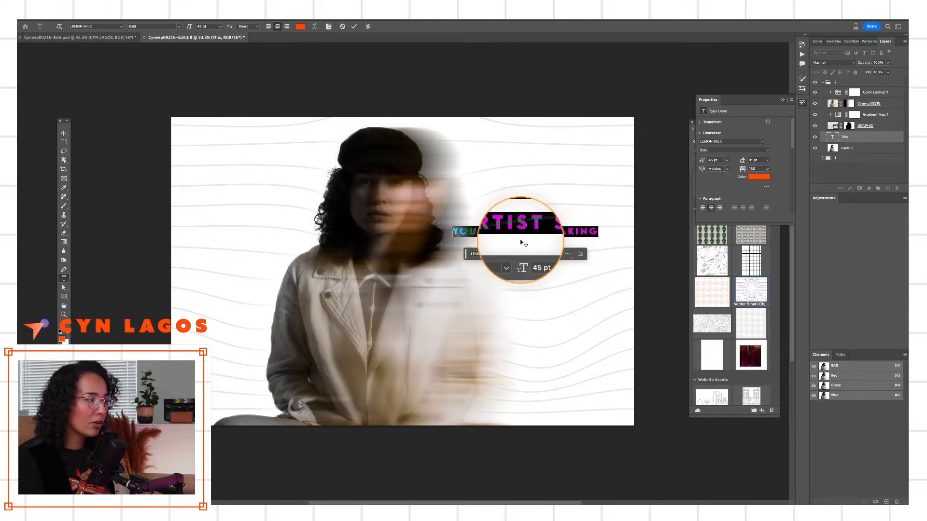
{"action": "key", "text": "alt+Left"}
{"action": "key", "text": "alt+Left"}
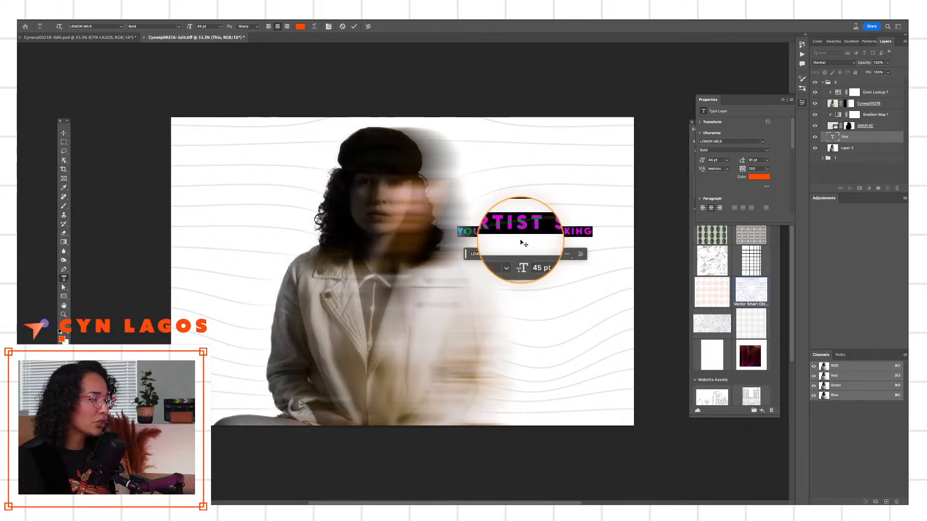
Select only the "THIS IS" line and enlarge its font size to 67 pt.
{"action": "left_click", "coordinate": [527, 231]}
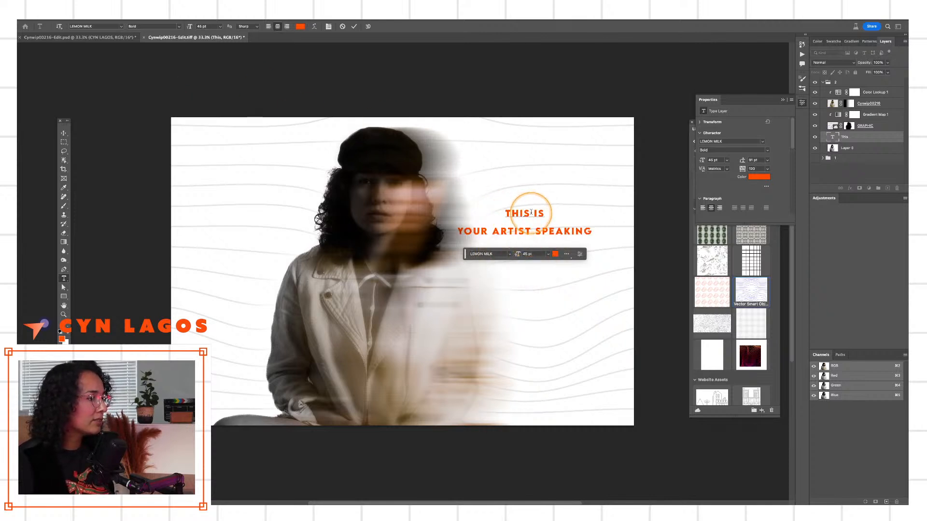
{"action": "key", "text": "ctrl+a"}
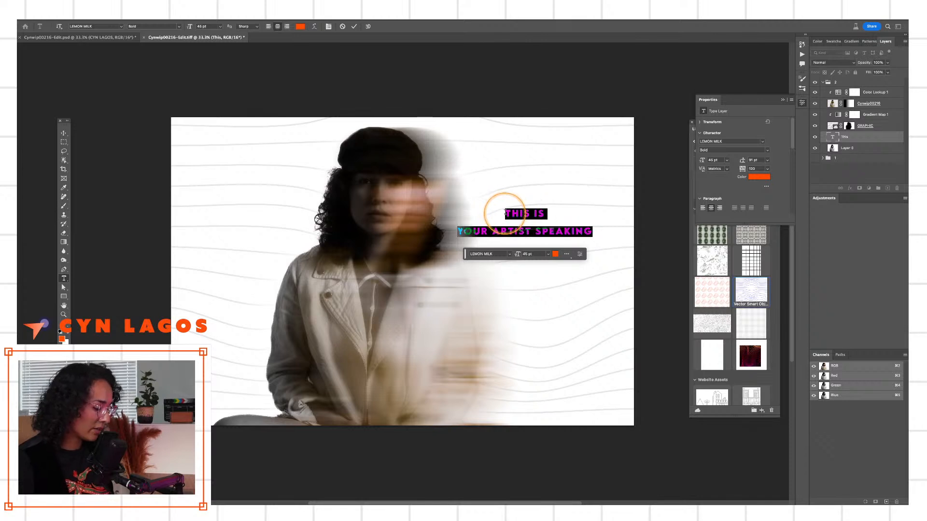
{"action": "left_click_drag", "start_coordinate": [505, 213], "coordinate": [542, 217]}
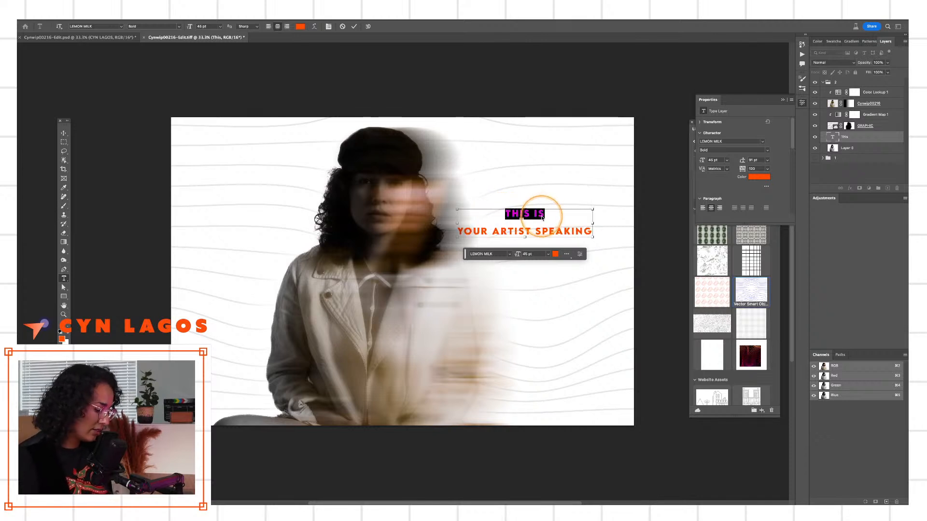
{"action": "key", "text": "ctrl+shift+period"}
{"action": "key", "text": "ctrl+shift+period"}
{"action": "key", "text": "ctrl+shift+period"}
{"action": "key", "text": "ctrl+shift+period"}
{"action": "key", "text": "ctrl+shift+period"}
{"action": "key", "text": "ctrl+shift+period"}
{"action": "key", "text": "ctrl+shift+period"}
{"action": "key", "text": "ctrl+shift+period"}
{"action": "key", "text": "ctrl+shift+period"}
{"action": "key", "text": "ctrl+shift+period"}
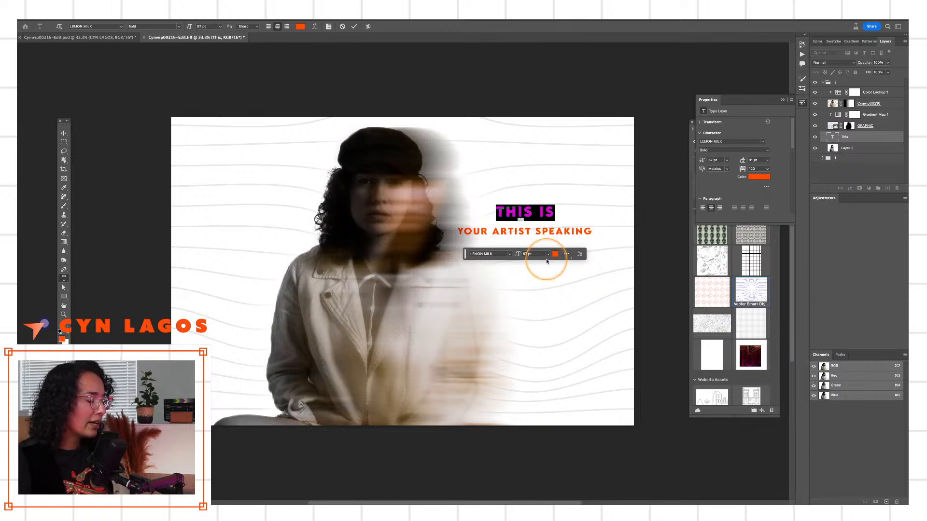
Try smaller font sizes on the "THIS IS" line, then set it to 60 pt and commit the text.
{"action": "left_click", "coordinate": [549, 254]}
{"action": "left_click", "coordinate": [535, 316]}
{"action": "left_click", "coordinate": [548, 253]}
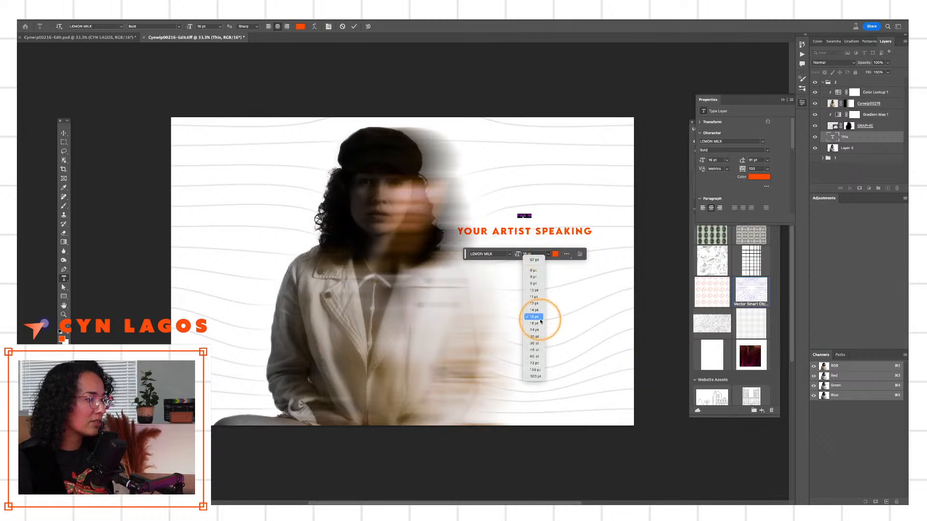
{"action": "left_click", "coordinate": [535, 344]}
{"action": "left_click", "coordinate": [548, 253]}
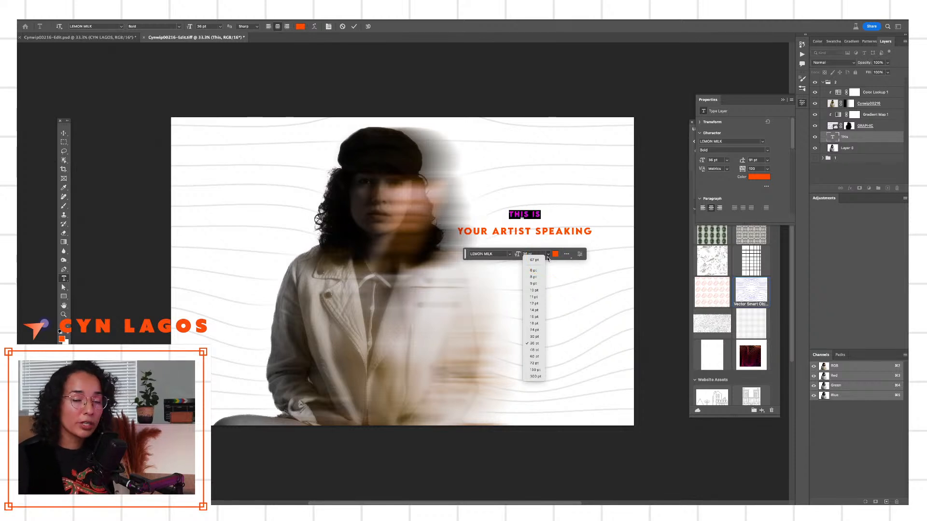
{"action": "left_click", "coordinate": [531, 358]}
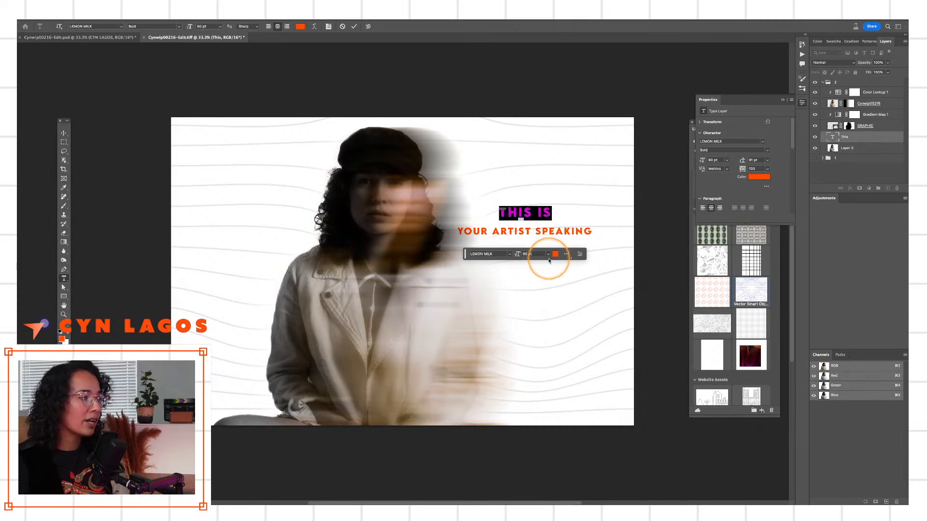
{"action": "left_click", "coordinate": [63, 132]}
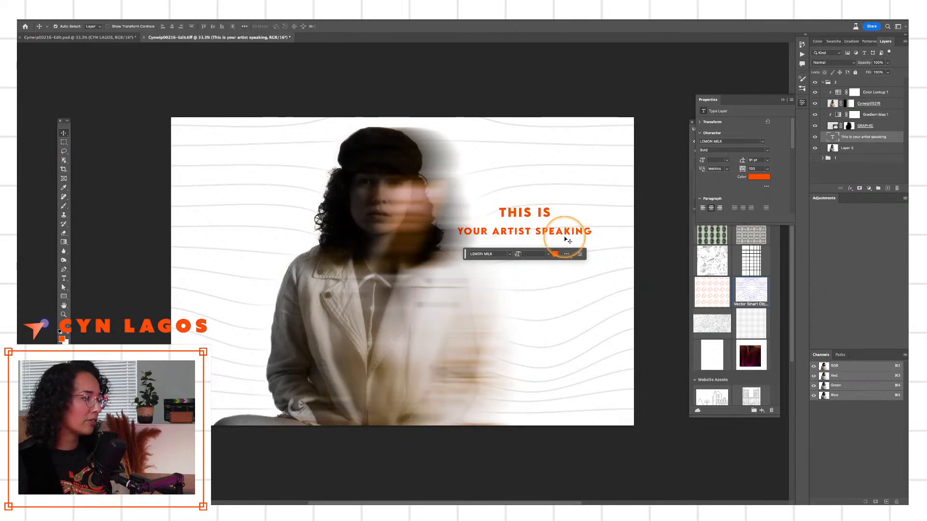
Shift the orange two-line title slightly down and to the right, and hide the collapsed group 2.
{"action": "left_click_drag", "start_coordinate": [546, 232], "coordinate": [575, 245]}
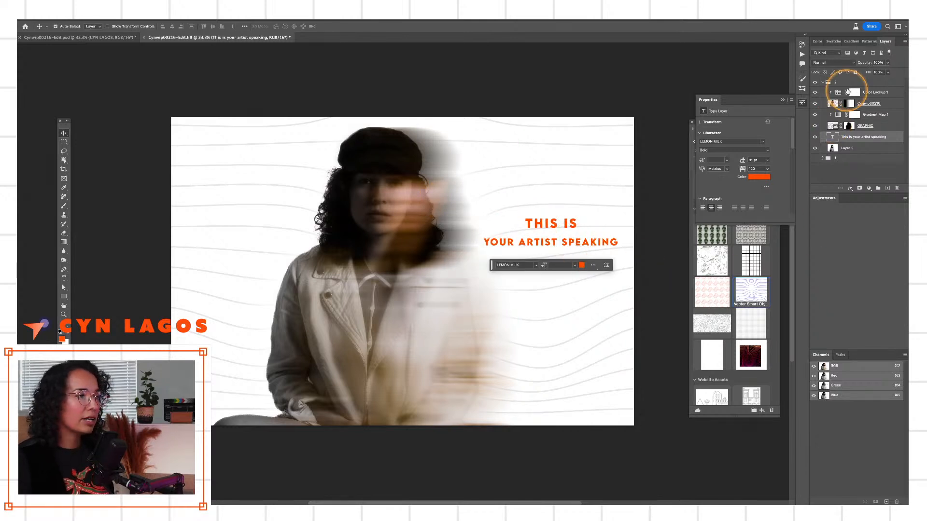
{"action": "left_click", "coordinate": [827, 84]}
{"action": "left_click", "coordinate": [822, 82]}
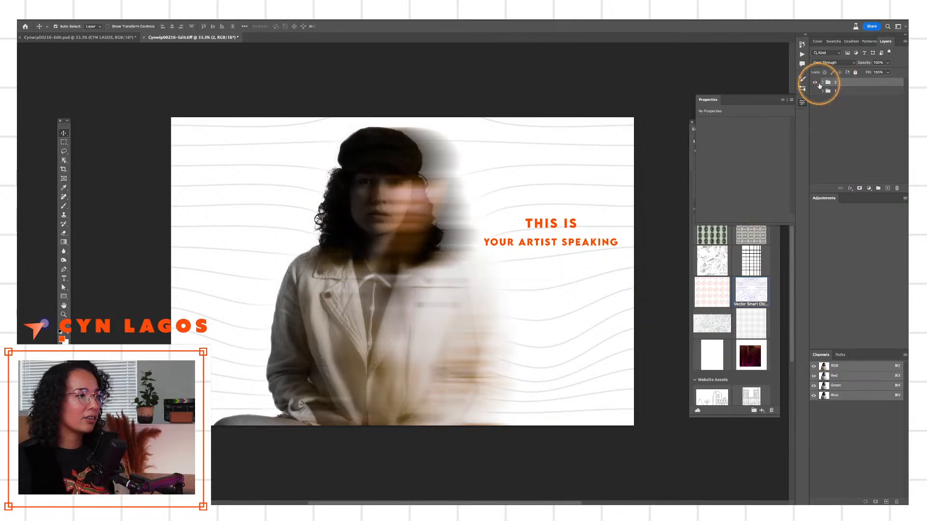
{"action": "left_click", "coordinate": [815, 83]}
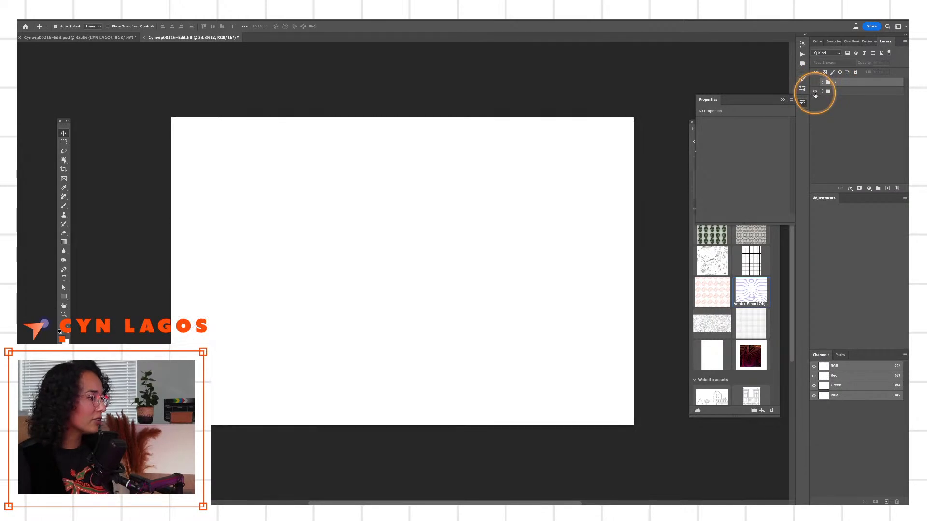
Expand group 1, hide its white bg layer and move that layer to the bottom of the group.
{"action": "left_click", "coordinate": [823, 91]}
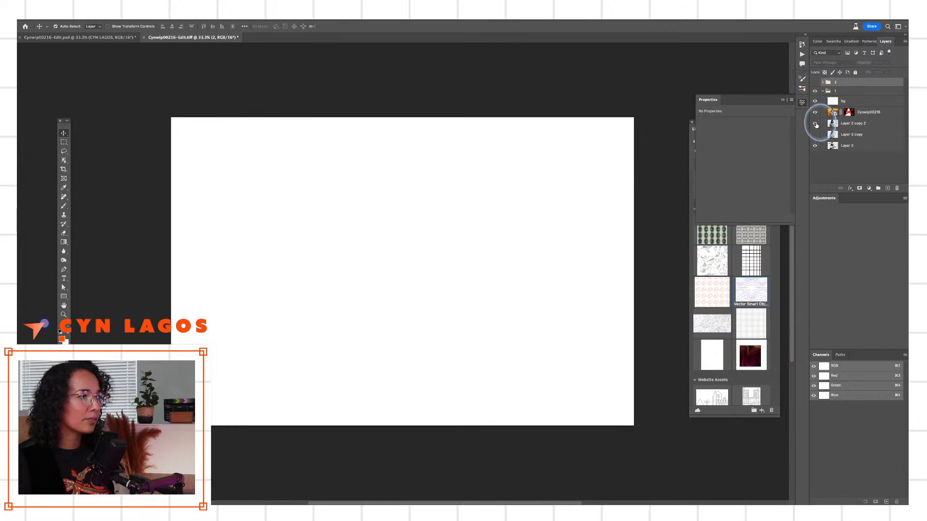
{"action": "left_click", "coordinate": [815, 101]}
{"action": "left_click_drag", "start_coordinate": [847, 102], "coordinate": [845, 147]}
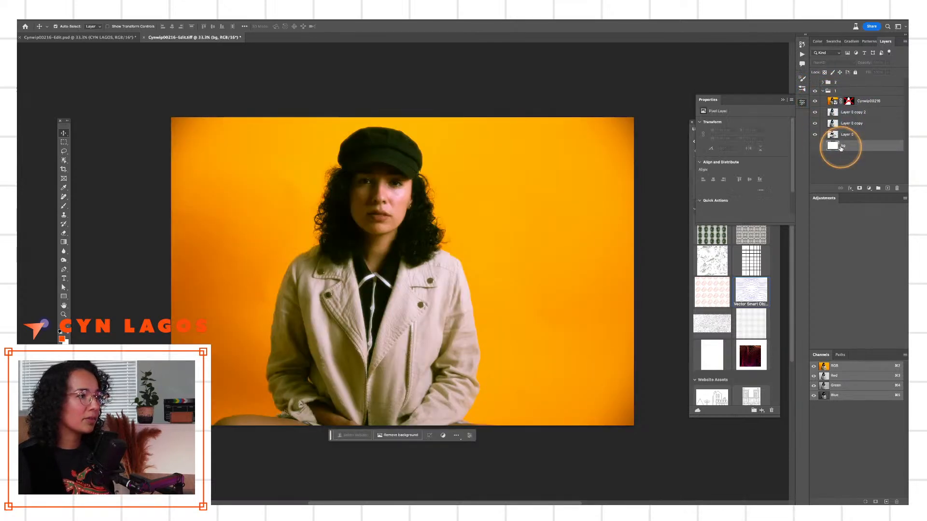
Hide Layer 0 copy 2 and place the visible orange Cynwip00216 smart object directly above the bg layer.
{"action": "left_click", "coordinate": [817, 100]}
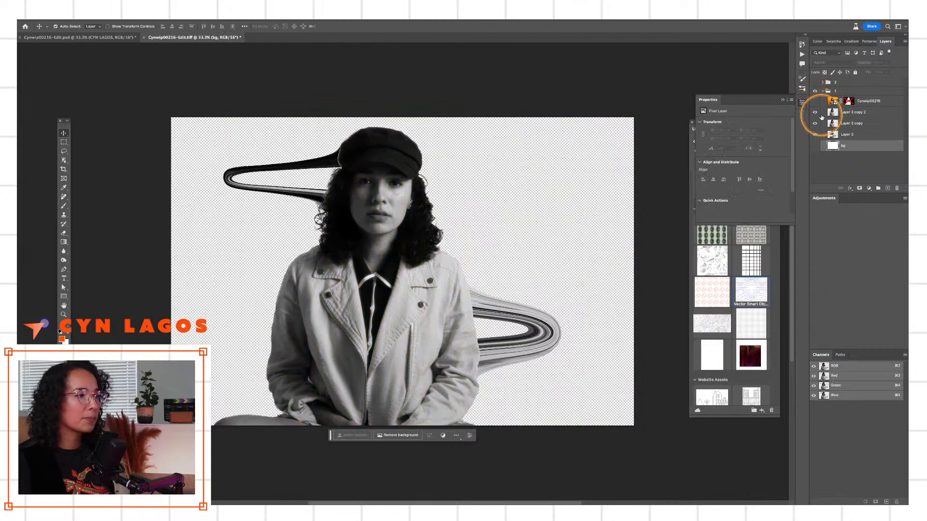
{"action": "left_click", "coordinate": [818, 113]}
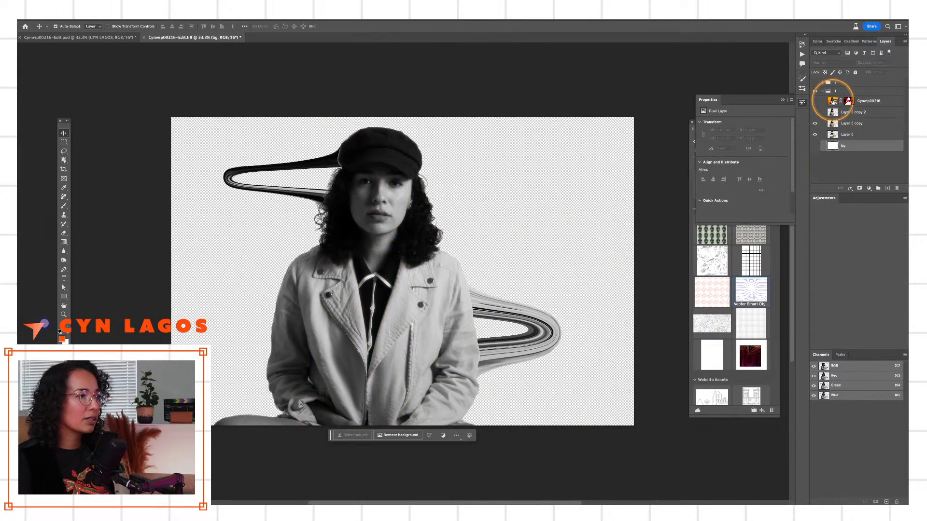
{"action": "left_click_drag", "start_coordinate": [863, 101], "coordinate": [856, 137]}
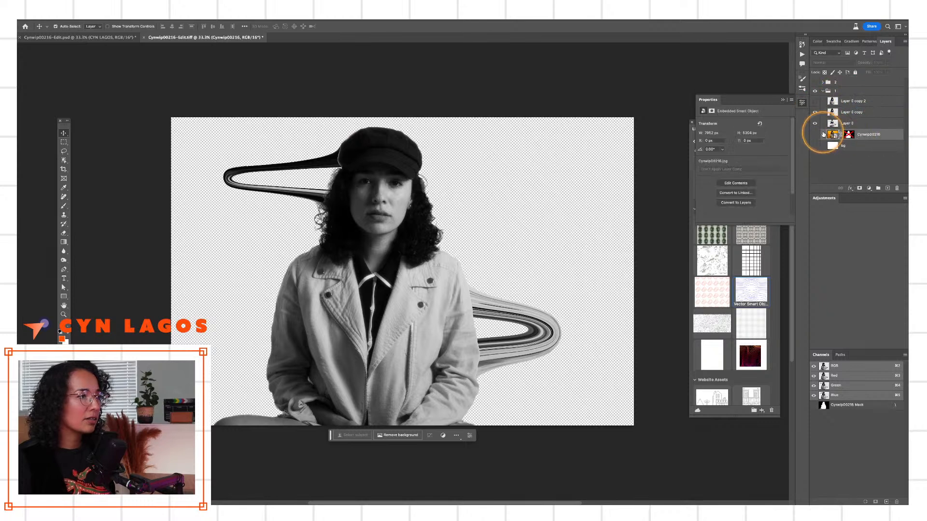
{"action": "left_click", "coordinate": [815, 135]}
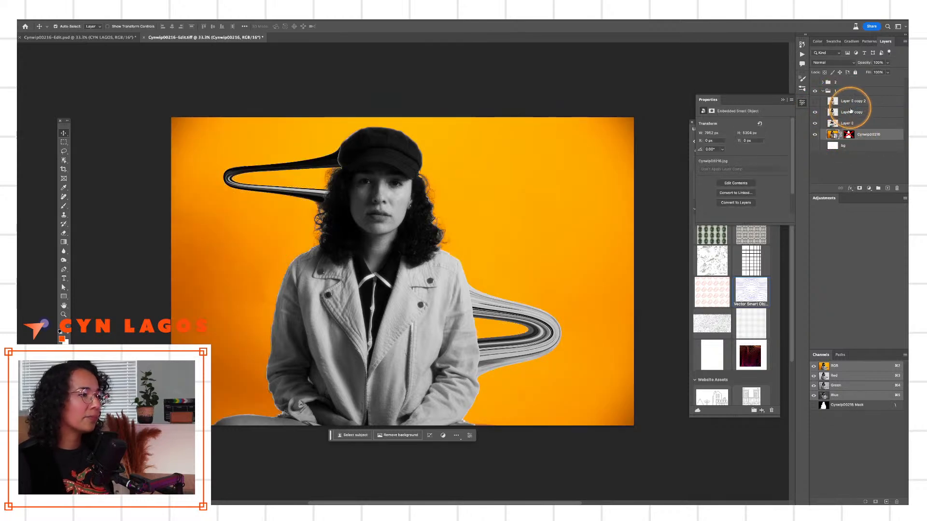
Move the distorted Layer 0 above Layer 0 copy and hide Layer 0 copy.
{"action": "left_click_drag", "start_coordinate": [853, 125], "coordinate": [850, 116]}
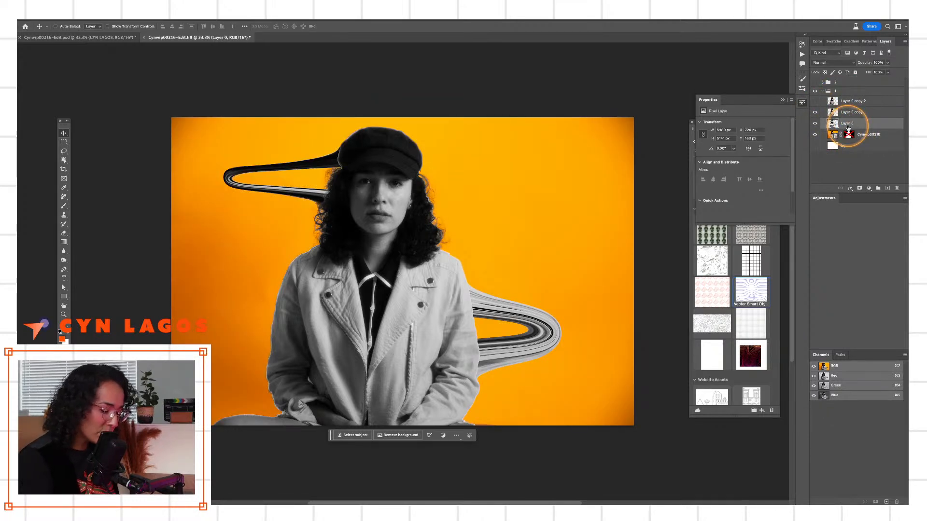
{"action": "left_click", "coordinate": [814, 123]}
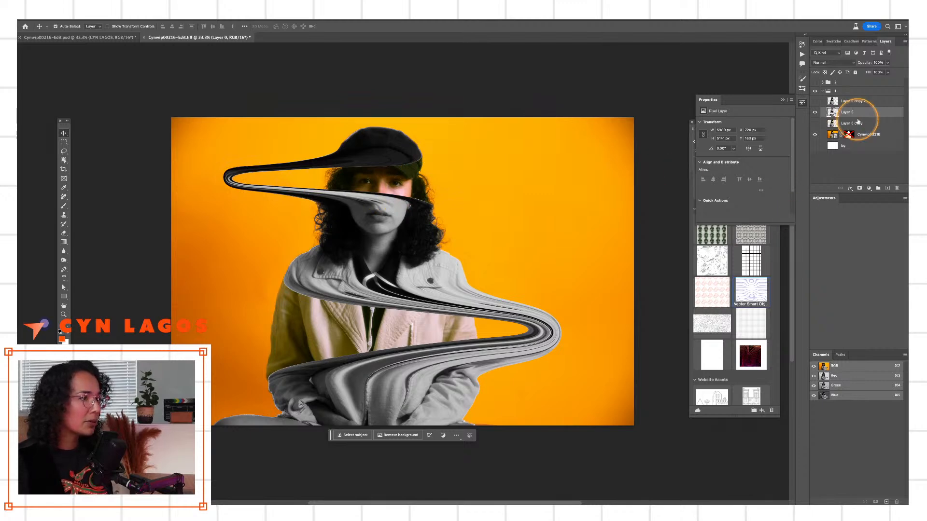
Toggle Layer 0's visibility to compare the orange portrait with and without the wavy distortion.
{"action": "left_click", "coordinate": [814, 112]}
{"action": "left_click", "coordinate": [814, 113]}
{"action": "left_click", "coordinate": [815, 113]}
{"action": "left_click", "coordinate": [814, 113]}
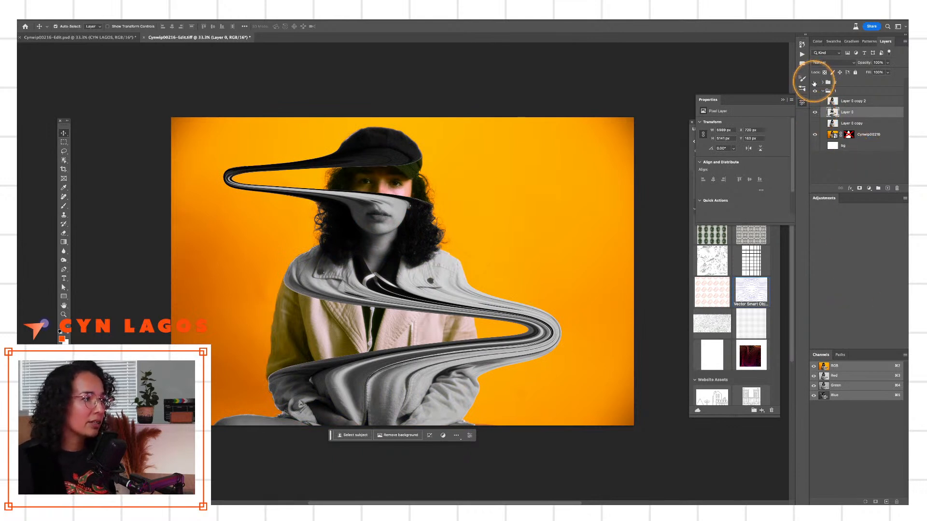
Show group 2 again and collapse group 1.
{"action": "left_click", "coordinate": [815, 83]}
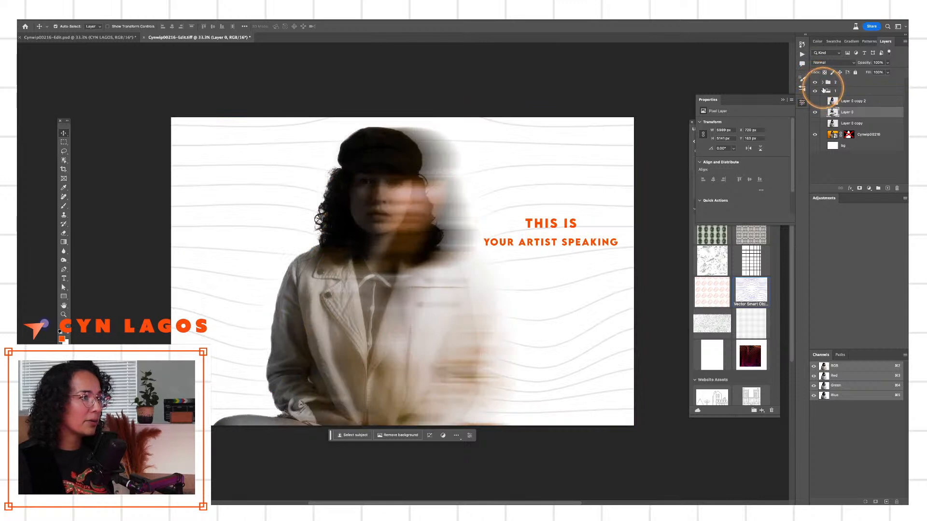
{"action": "left_click", "coordinate": [822, 91]}
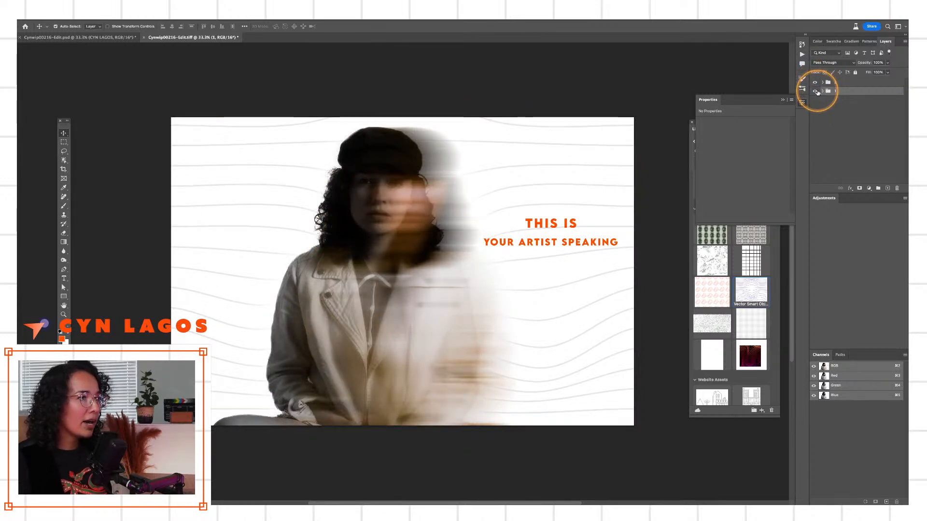
{"action": "left_click", "coordinate": [821, 91]}
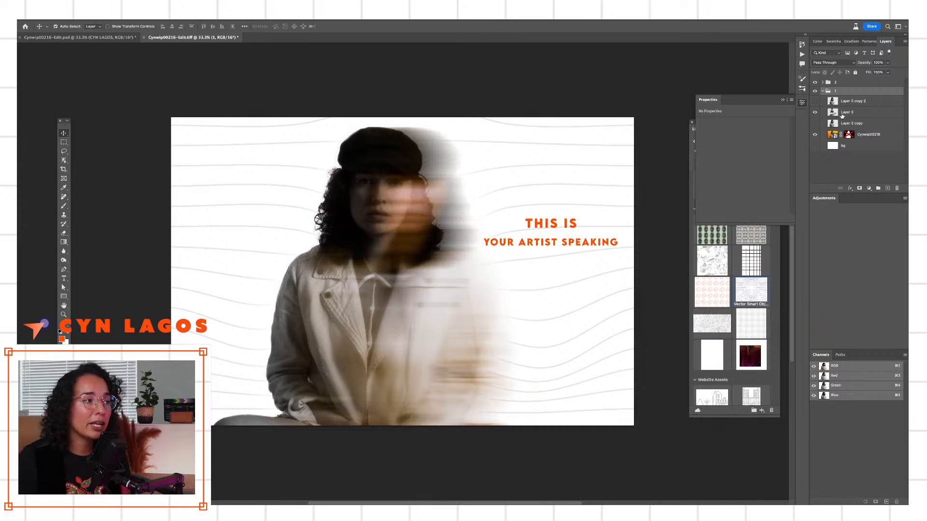
{"action": "left_click", "coordinate": [822, 91]}
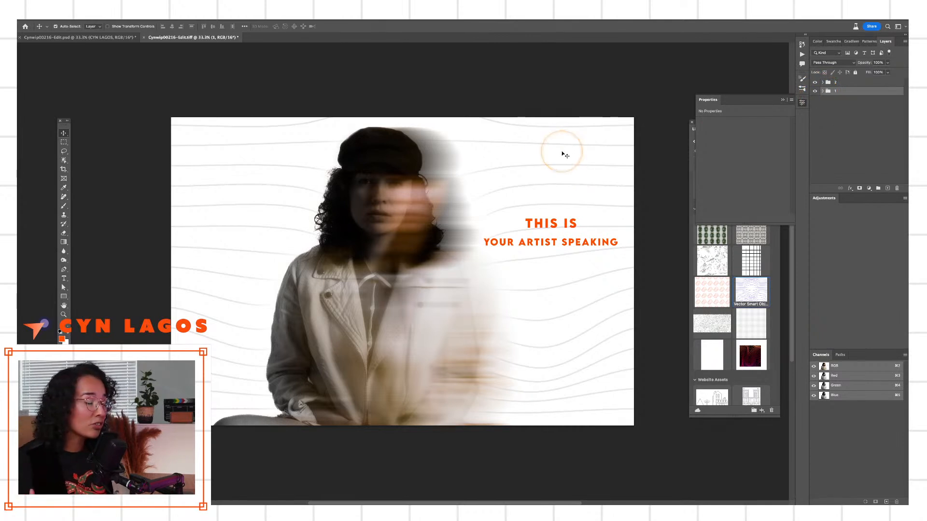
Save the TIFF document with its layers included, using ZIP image compression and RLE layer compression.
{"action": "left_click", "coordinate": [565, 128]}
{"action": "key", "text": "super+s"}
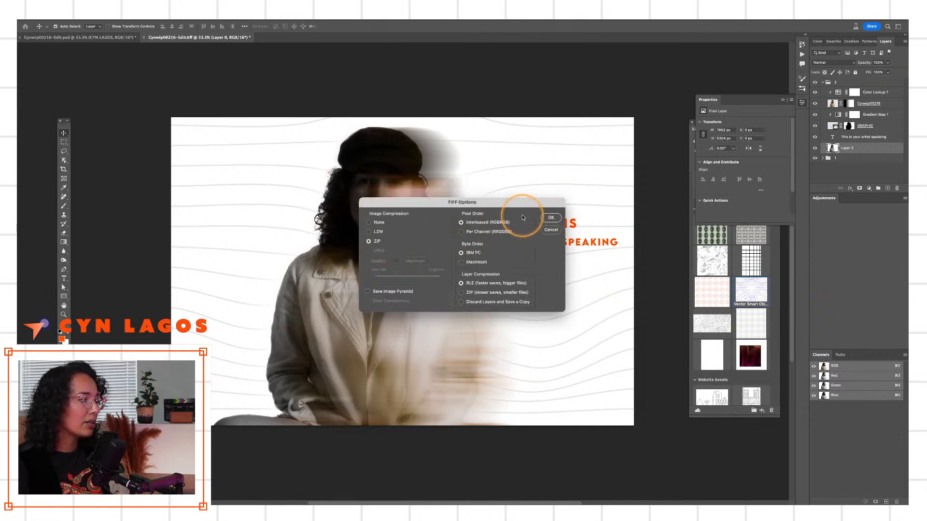
{"action": "left_click", "coordinate": [550, 217]}
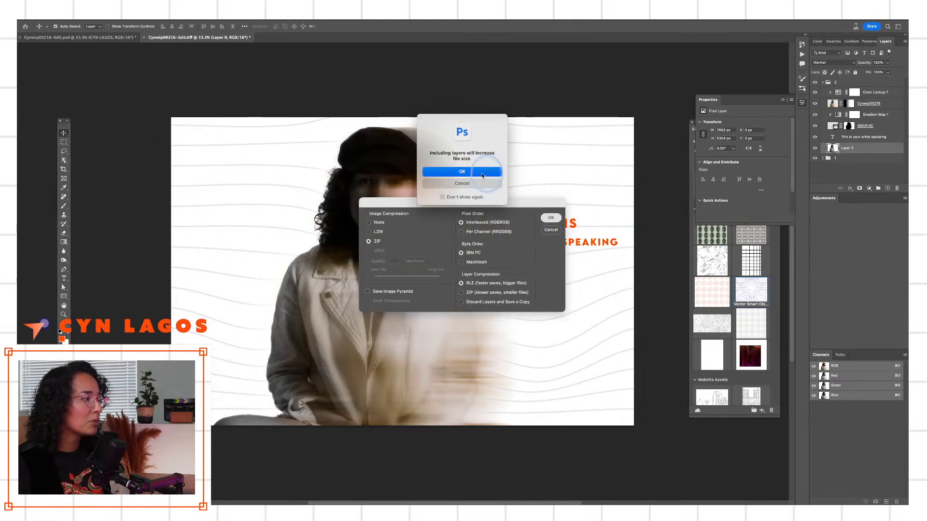
{"action": "left_click", "coordinate": [482, 174]}
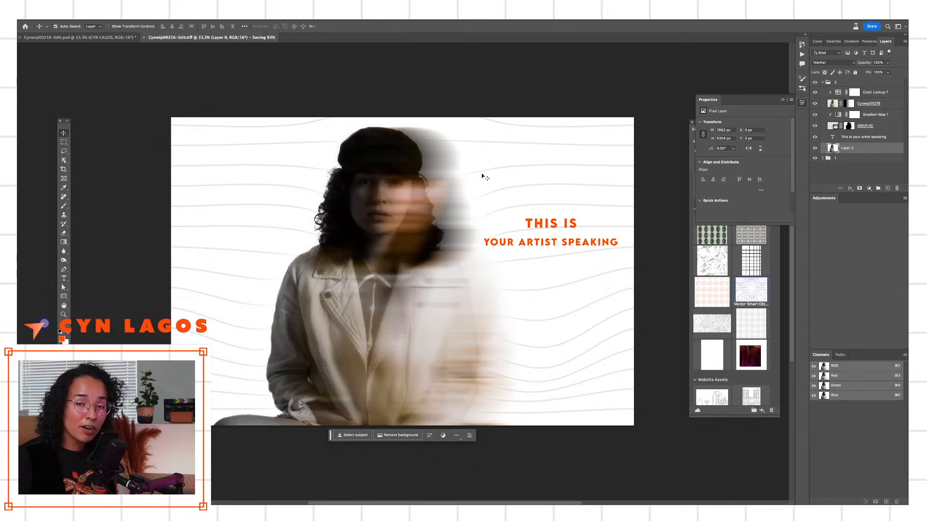
Compare the two portrait effects in the Cynwip00216-Edit.psd document by toggling the visibility of group 2.
{"action": "left_click", "coordinate": [93, 37]}
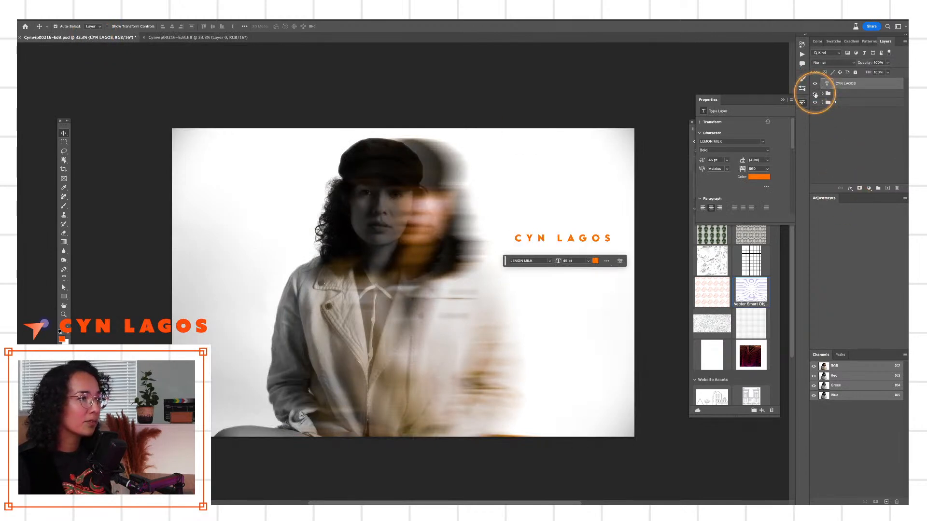
{"action": "left_click", "coordinate": [814, 93]}
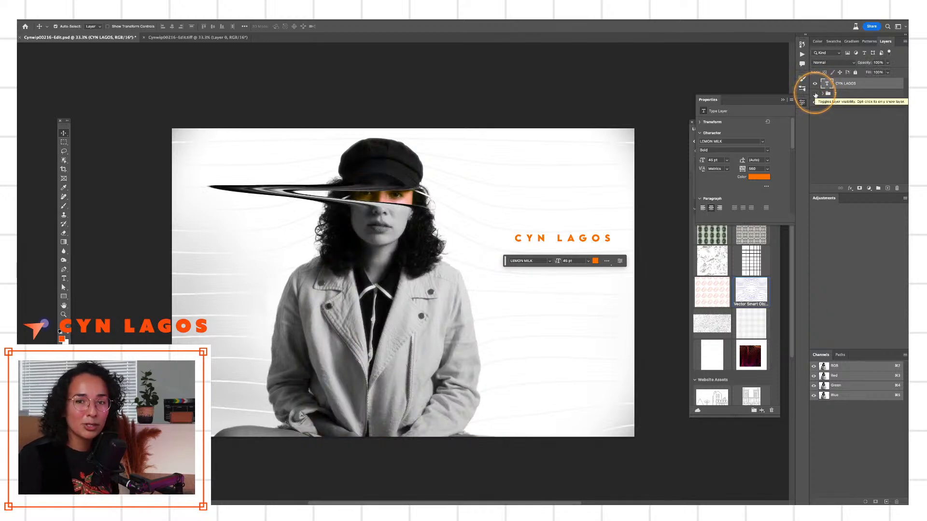
{"action": "key", "text": "super+Tab"}
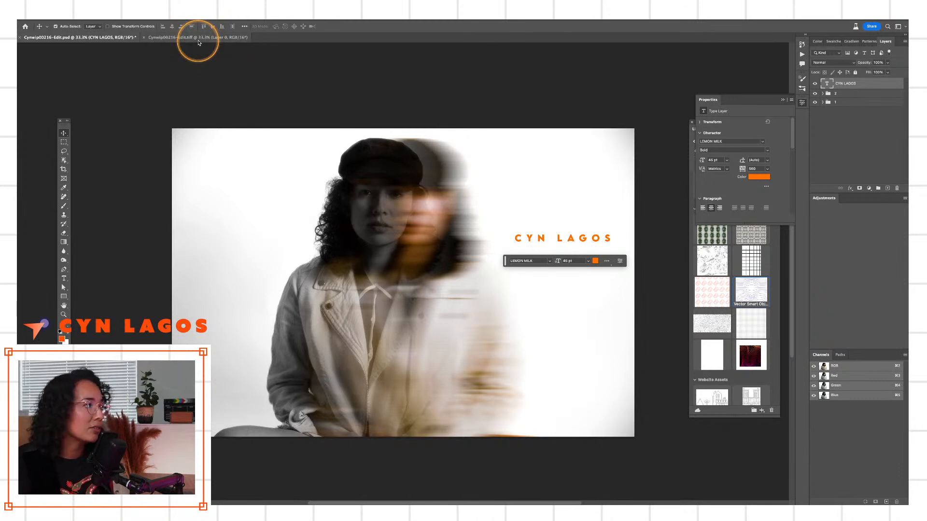
Return to the TIFF document, hide the collapsed group 2, and save and close the file.
{"action": "left_click", "coordinate": [202, 38]}
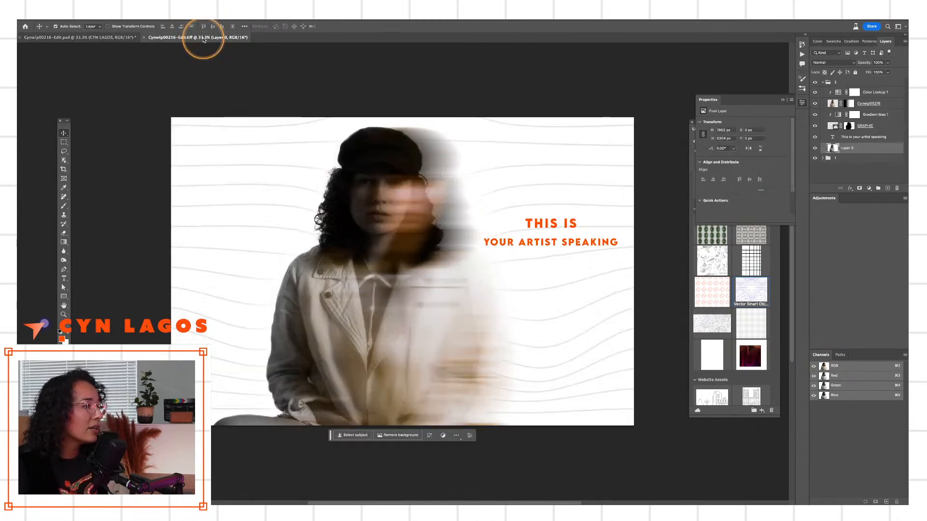
{"action": "left_click", "coordinate": [822, 82]}
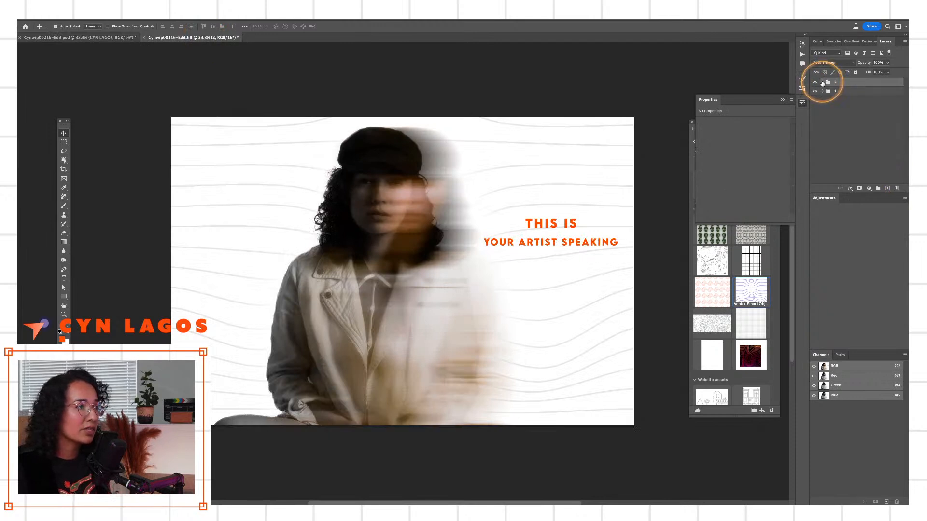
{"action": "left_click", "coordinate": [815, 82]}
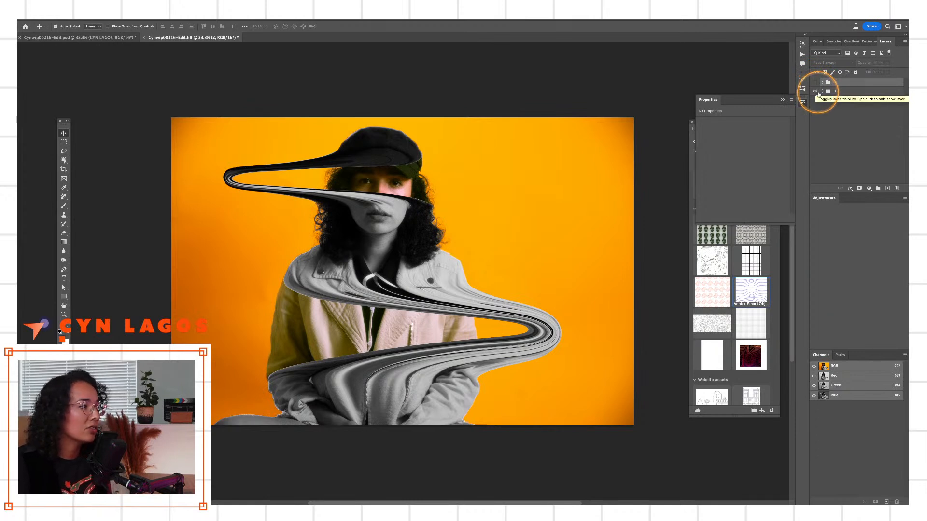
{"action": "key", "text": "super+s"}
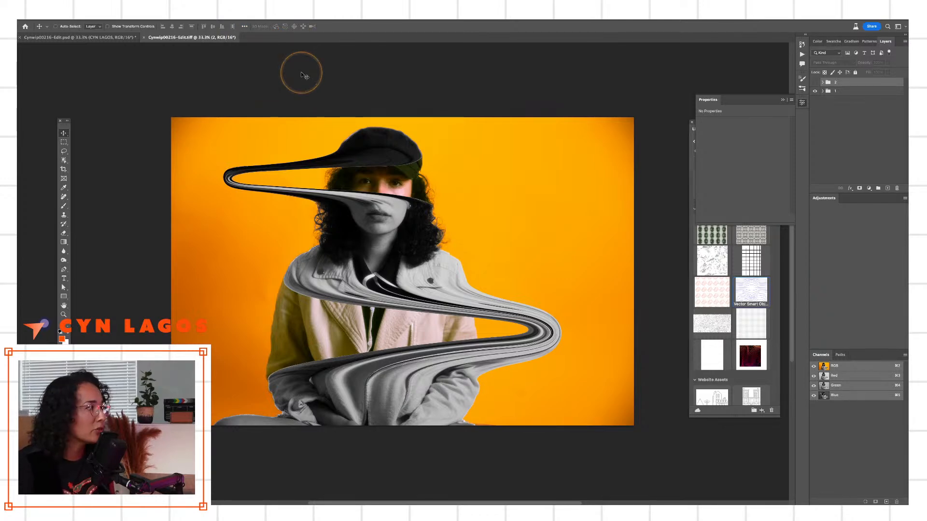
{"action": "key", "text": "super+w"}
Switch to Lightroom and open the Cynlagos group among your own editing presets.
{"action": "key", "text": "super+Tab"}
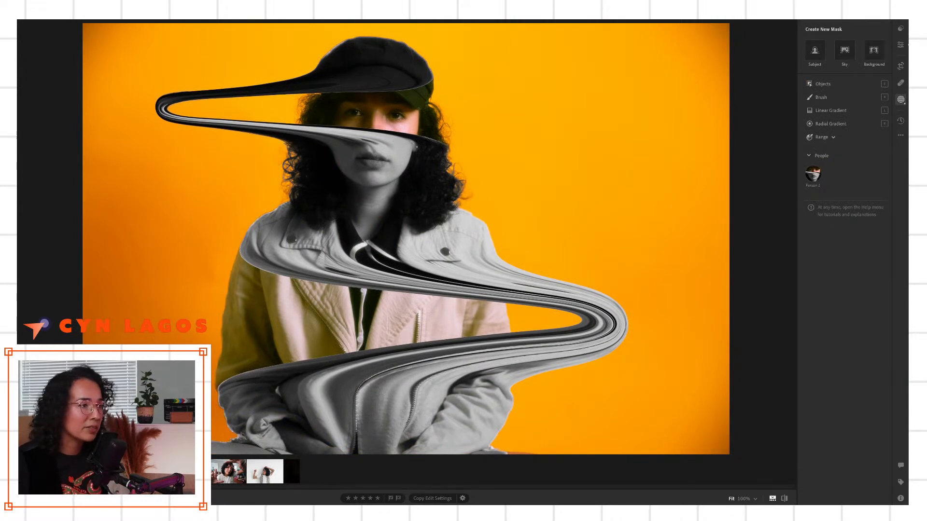
{"action": "mouse_move", "coordinate": [814, 177]}
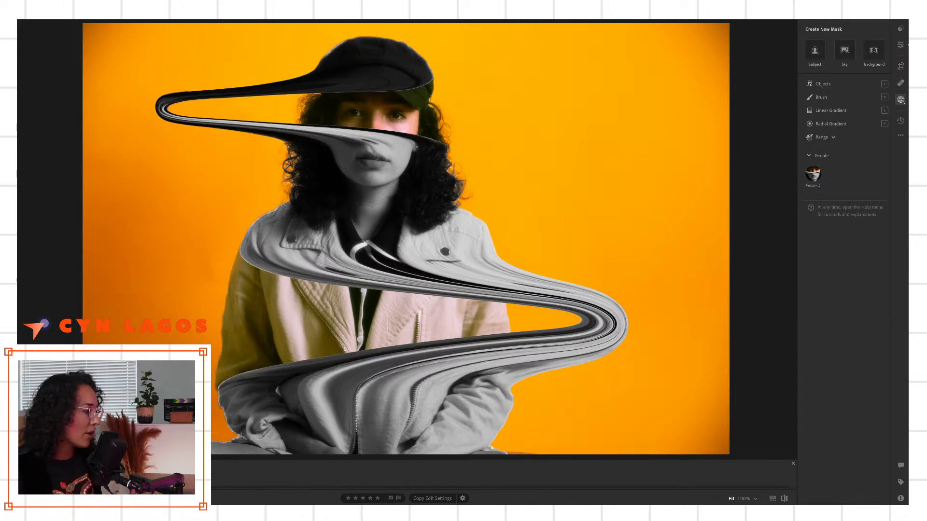
{"action": "left_click", "coordinate": [900, 46]}
{"action": "left_click", "coordinate": [900, 29]}
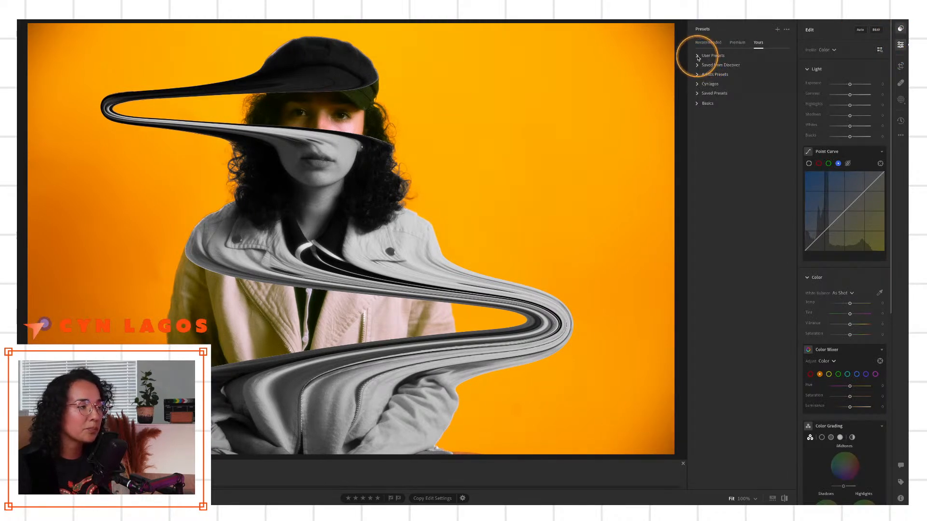
{"action": "left_click", "coordinate": [698, 84]}
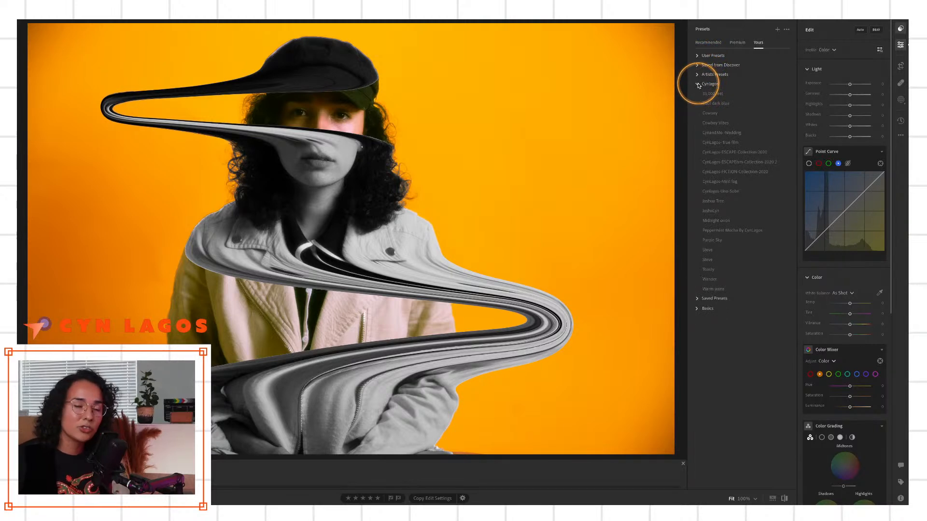
Apply the Cowboy Vibes preset to the distorted portrait and raise its amount to the maximum.
{"action": "left_click", "coordinate": [705, 88]}
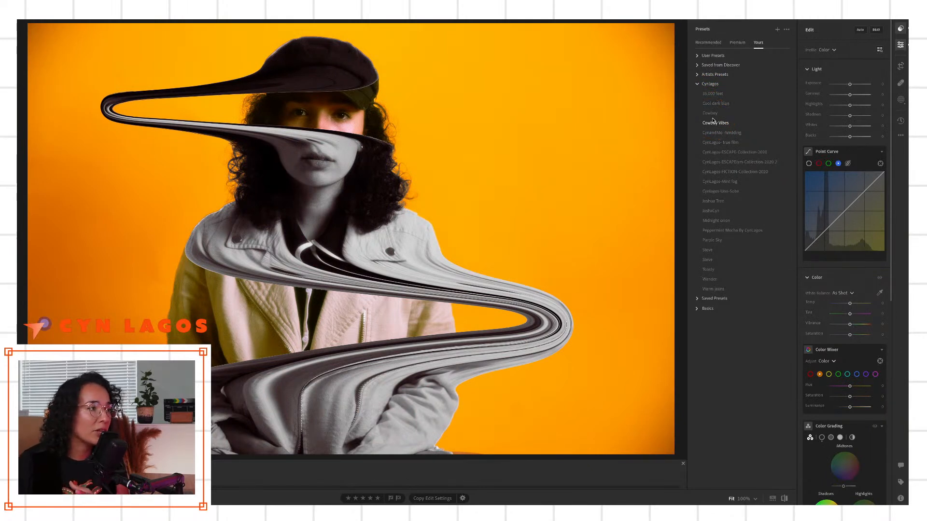
{"action": "left_click", "coordinate": [713, 122]}
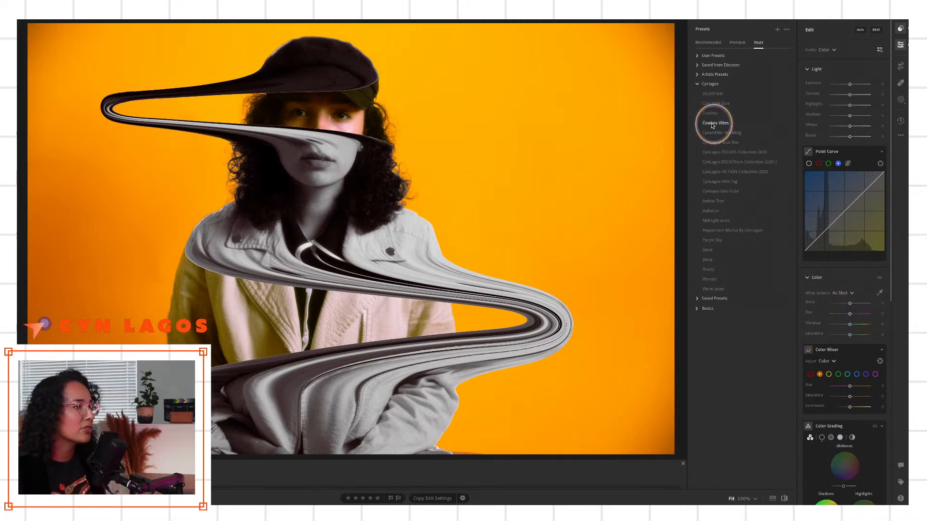
{"action": "left_click", "coordinate": [711, 124]}
{"action": "key", "text": "alt"}
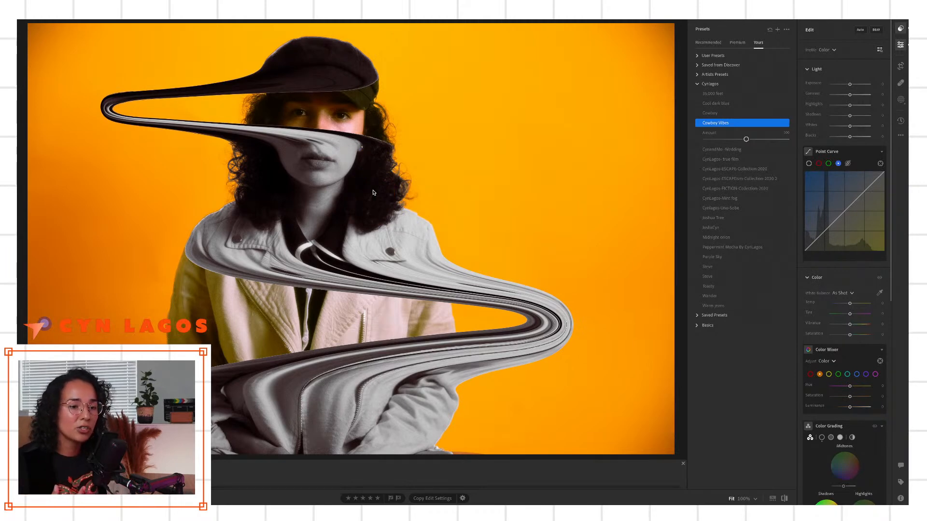
{"action": "left_click", "coordinate": [721, 124]}
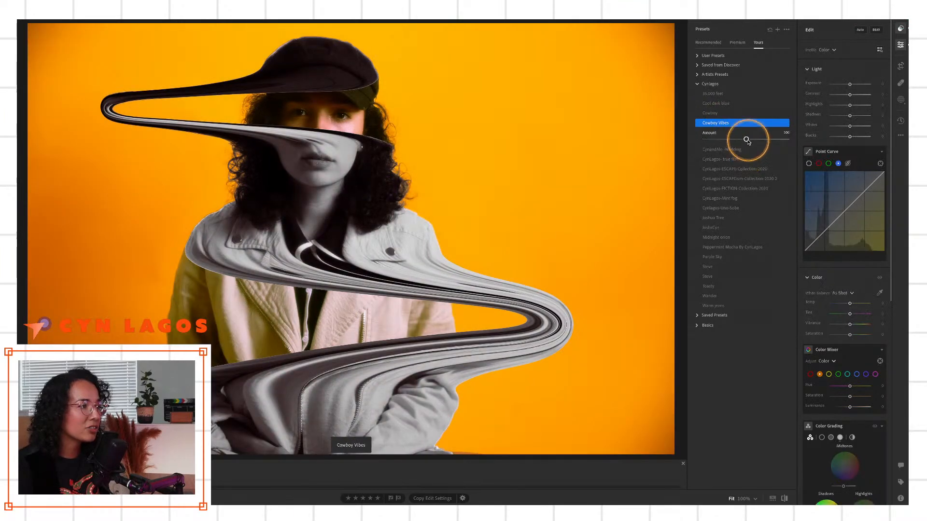
{"action": "left_click_drag", "start_coordinate": [746, 140], "coordinate": [817, 139]}
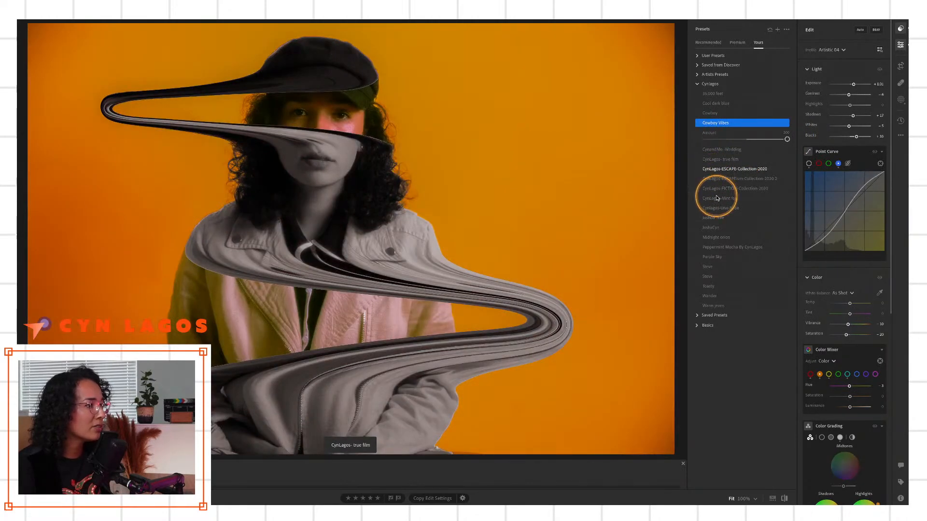
Replace the portrait's current look with the Peppermint Mocha By CynLagos preset and raise its amount slightly.
{"action": "left_click", "coordinate": [715, 240]}
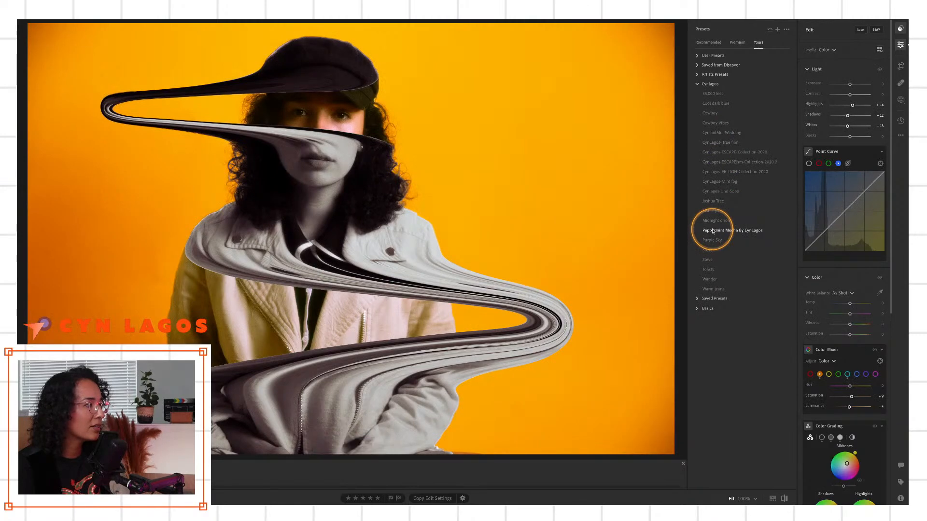
{"action": "left_click", "coordinate": [715, 232]}
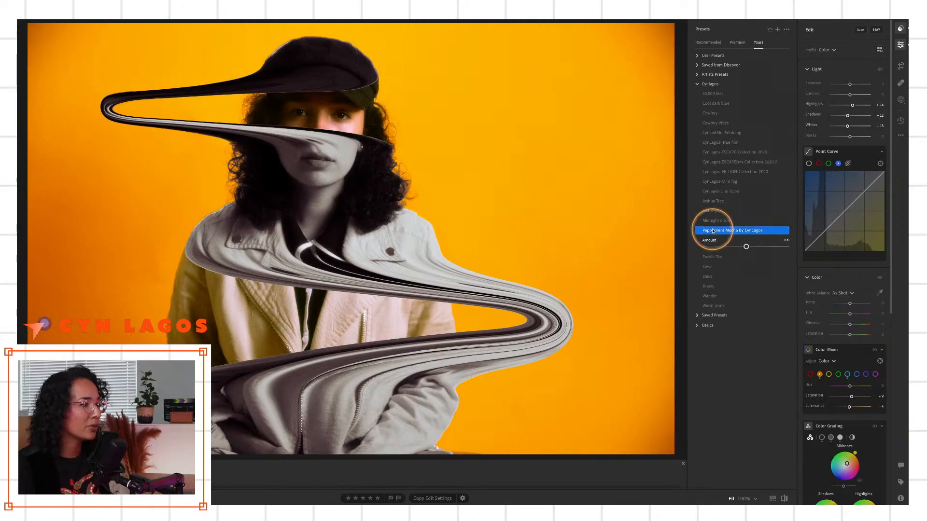
{"action": "left_click_drag", "start_coordinate": [746, 247], "coordinate": [750, 248]}
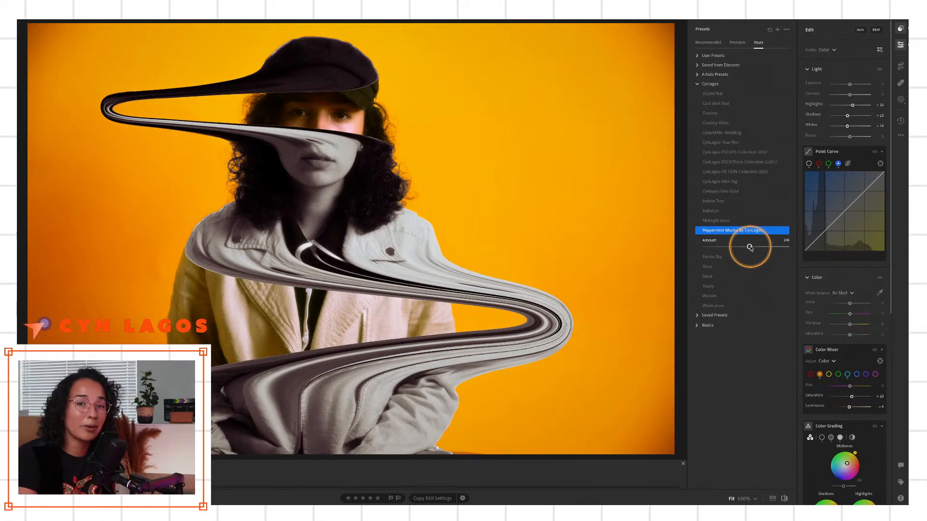
{"action": "left_click", "coordinate": [753, 268]}
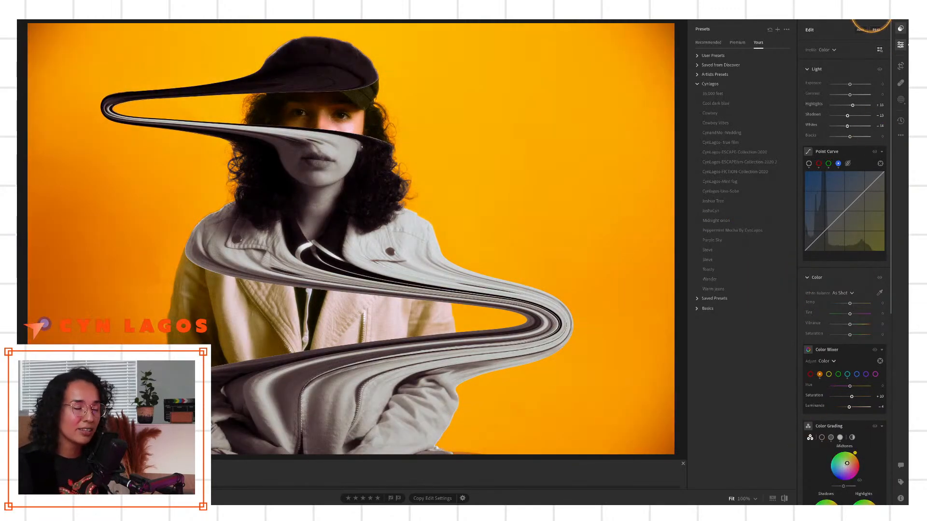
Start sharing the edit to Discover and title it "BW transformation".
{"action": "left_click", "coordinate": [869, 19]}
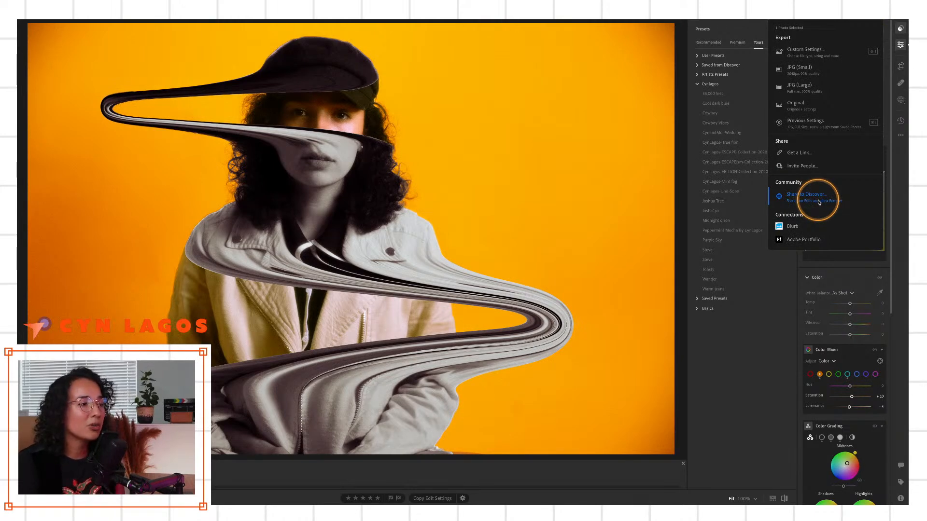
{"action": "left_click", "coordinate": [819, 202]}
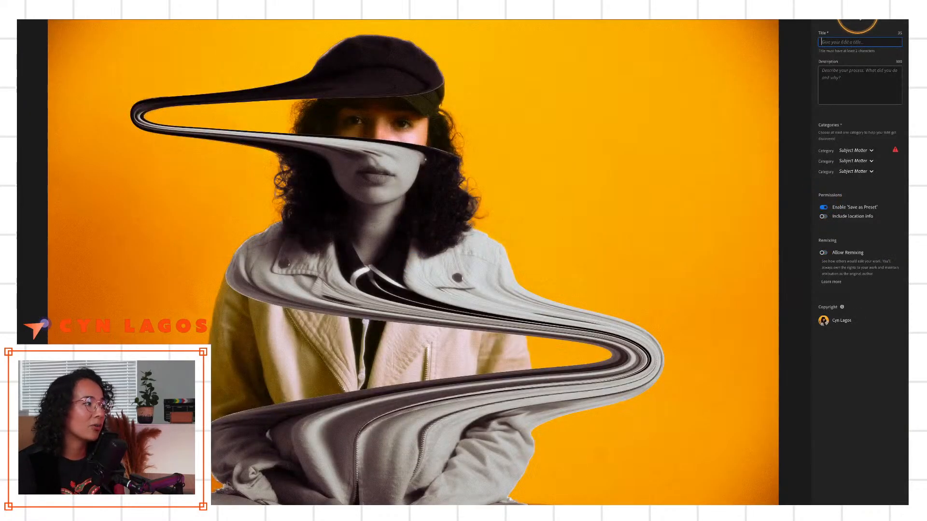
{"action": "left_click", "coordinate": [853, 40]}
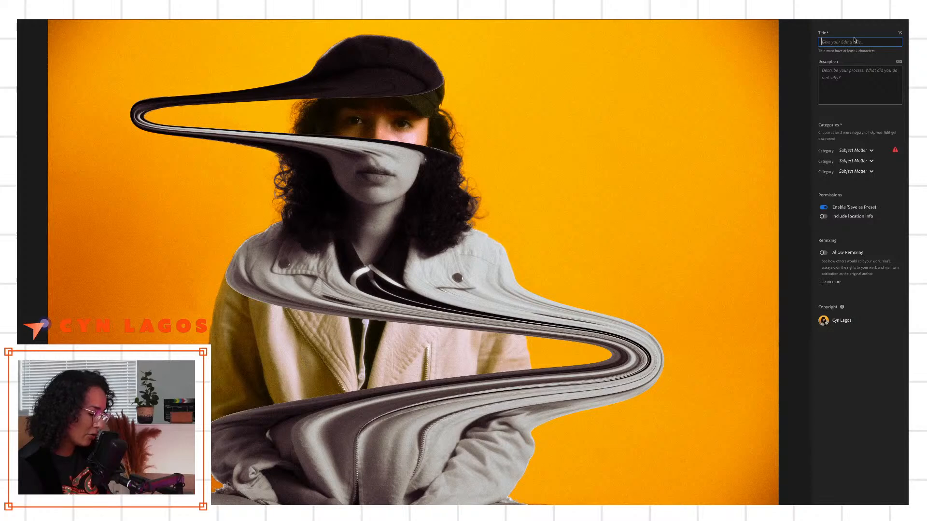
{"action": "type", "text": "BW "}
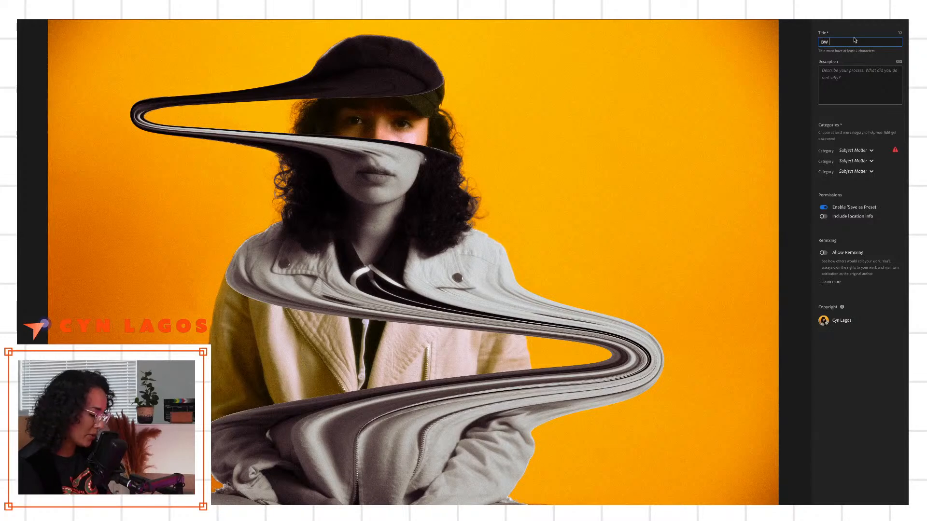
{"action": "type", "text": "tra"}
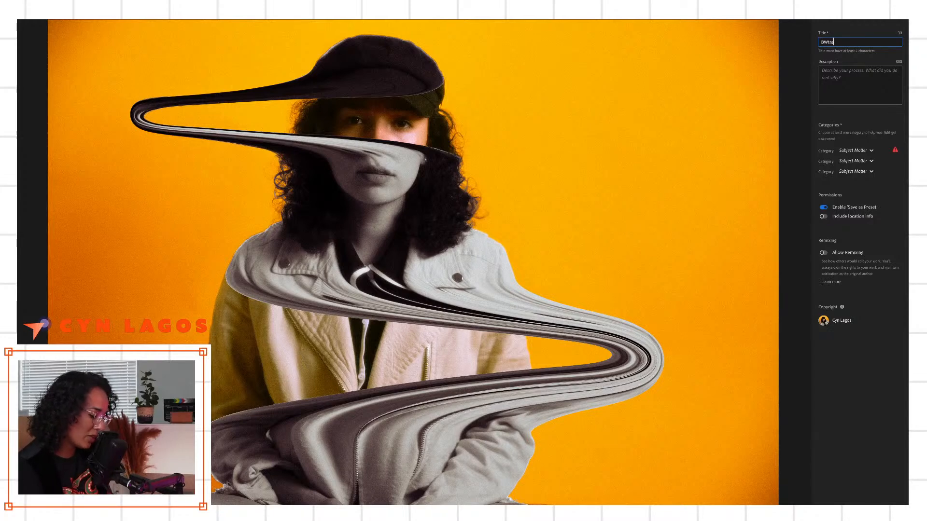
{"action": "type", "text": "nsformation"}
{"action": "left_click", "coordinate": [828, 43]}
Enter "Portrait experiment" as the description of the shared edit.
{"action": "left_click", "coordinate": [830, 82]}
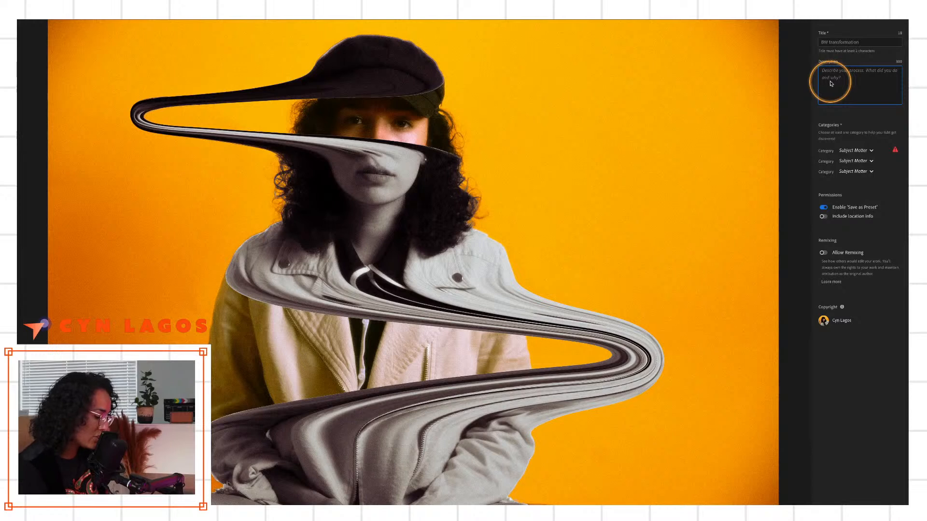
{"action": "type", "text": "Port"}
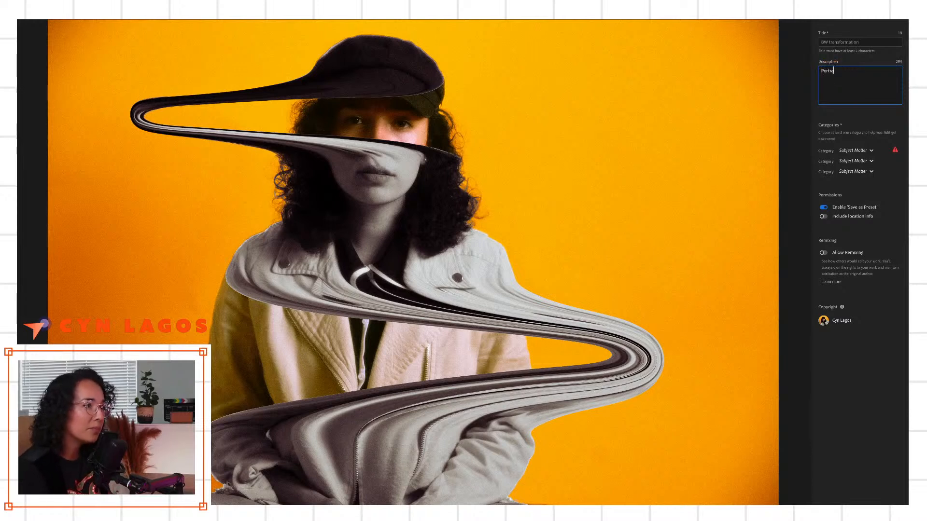
{"action": "type", "text": "rait experiment"}
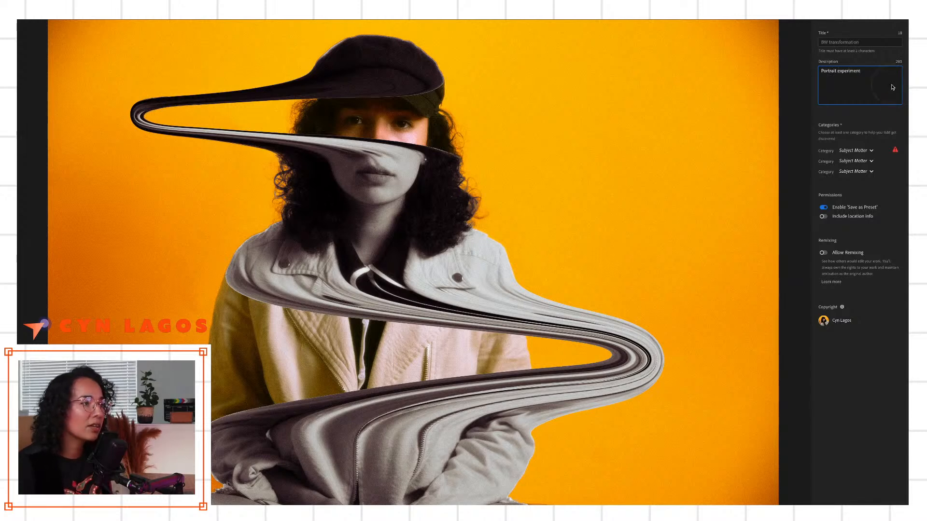
Assign the three categories Abstract, Black & White and People to the shared edit.
{"action": "left_click", "coordinate": [861, 151]}
{"action": "left_click", "coordinate": [856, 178]}
{"action": "left_click", "coordinate": [855, 171]}
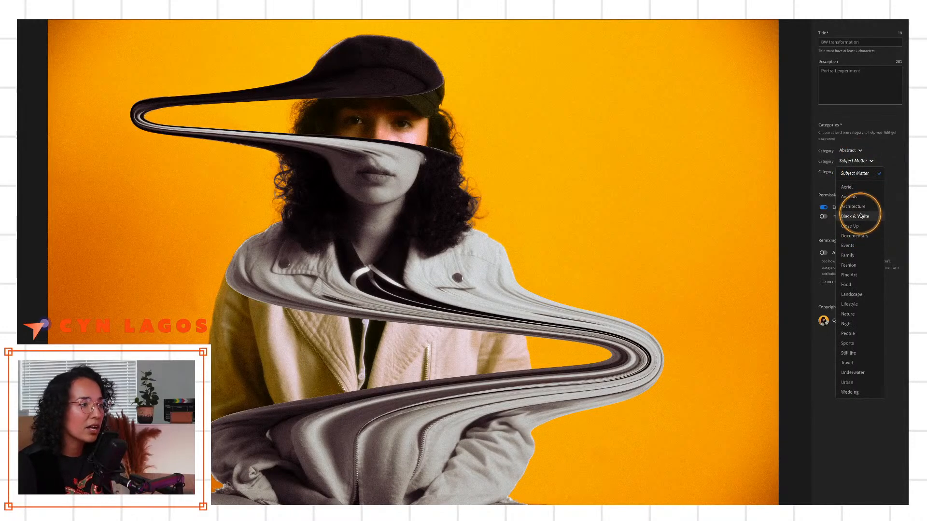
{"action": "left_click", "coordinate": [861, 217]}
{"action": "left_click", "coordinate": [853, 173]}
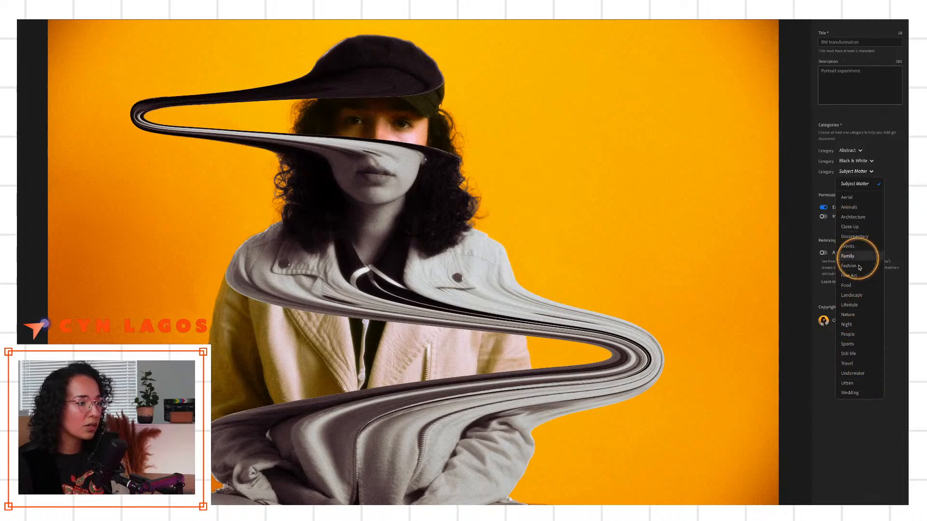
{"action": "left_click", "coordinate": [854, 334]}
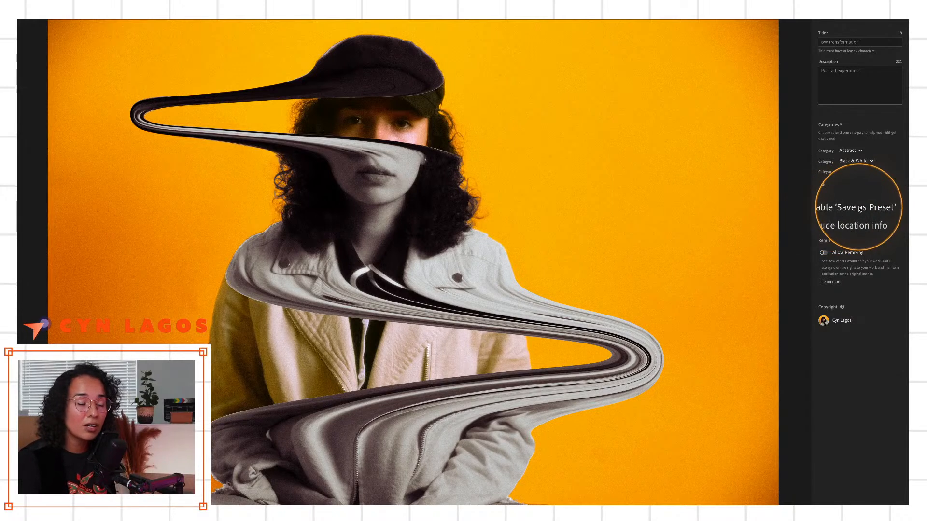
Allow remixing of the edit and submit it to Discover.
{"action": "mouse_move", "coordinate": [859, 208]}
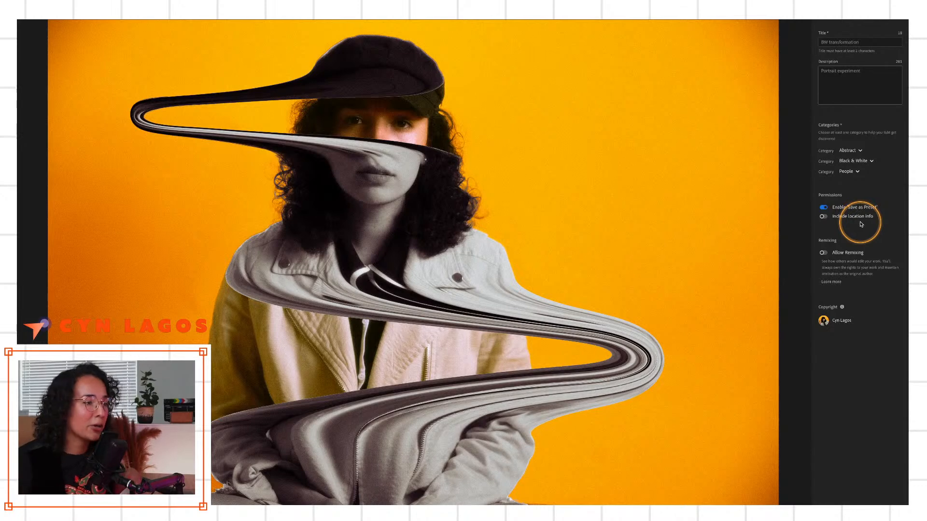
{"action": "left_click", "coordinate": [823, 253]}
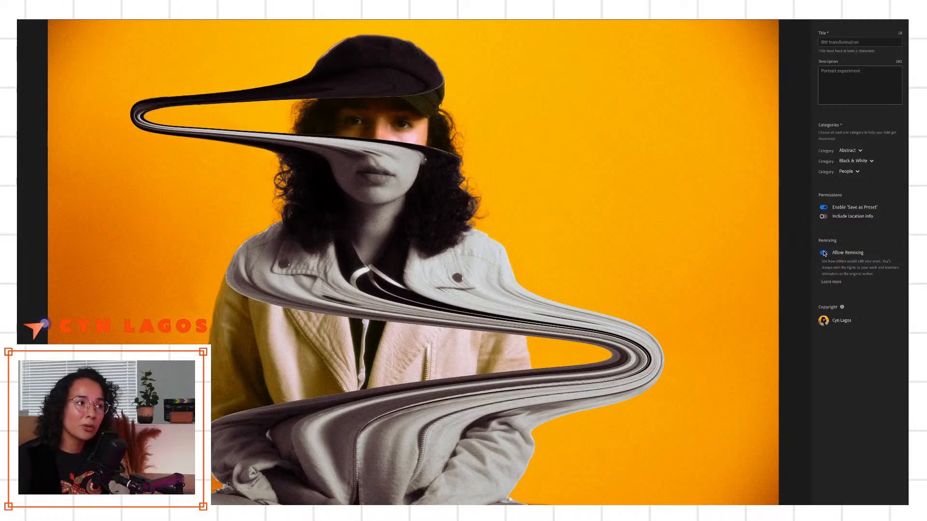
{"action": "left_click", "coordinate": [899, 13]}
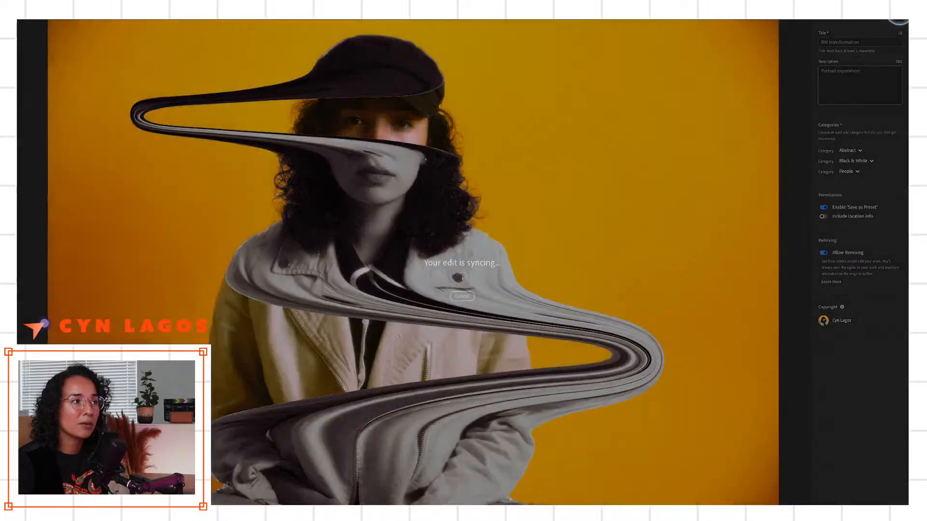